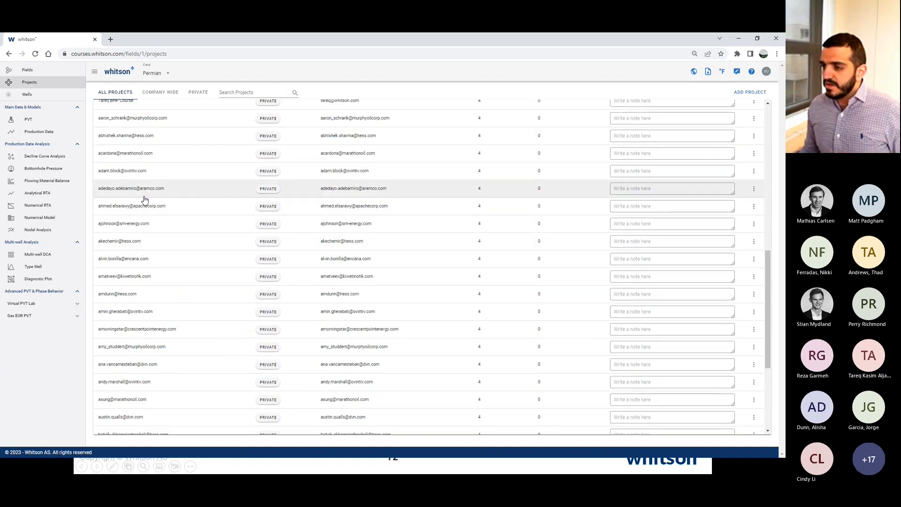
- Look through the full list of projects in the Permian field
scroll(188, 198, down, 3)
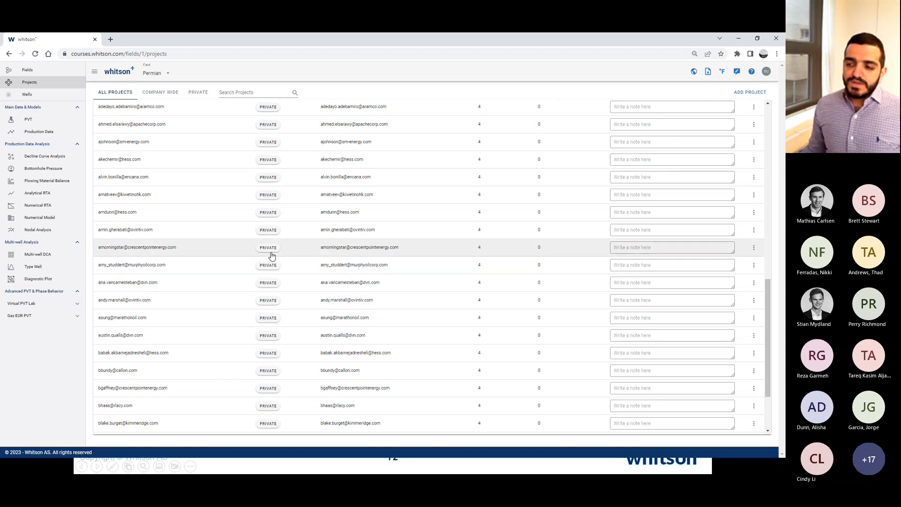
mouse_move(268, 253)
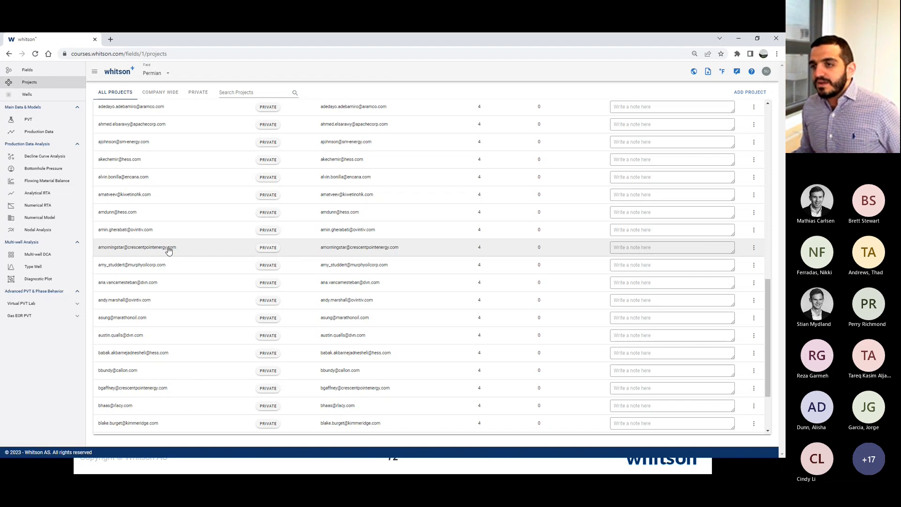
click(40, 70)
click(318, 157)
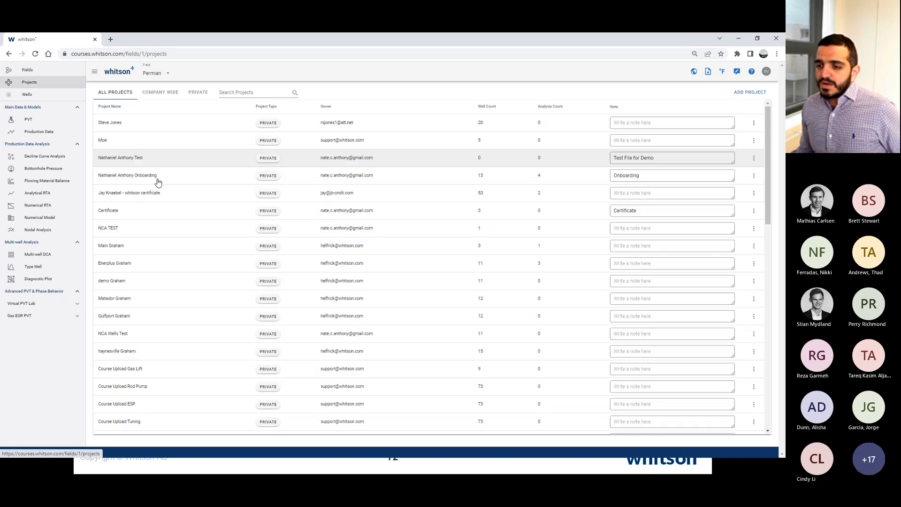
scroll(157, 181, down, 10)
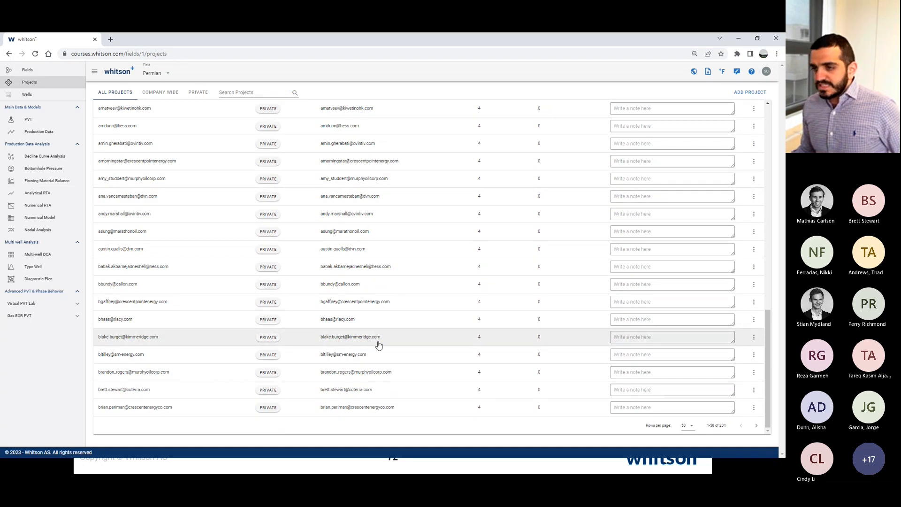
scroll(334, 300, up, 5)
scroll(324, 296, up, 10)
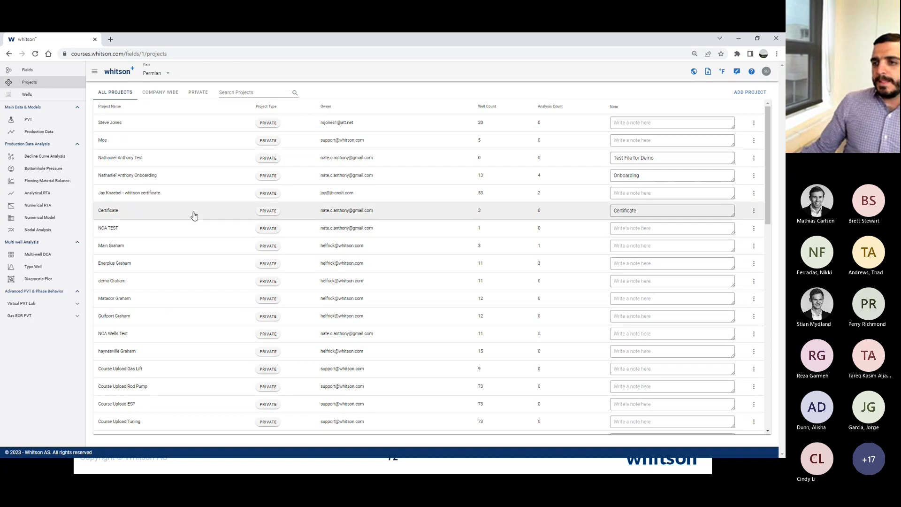
- Search the projects by the instructor's first name and open that instructor's BHP Course Start project
click(245, 93)
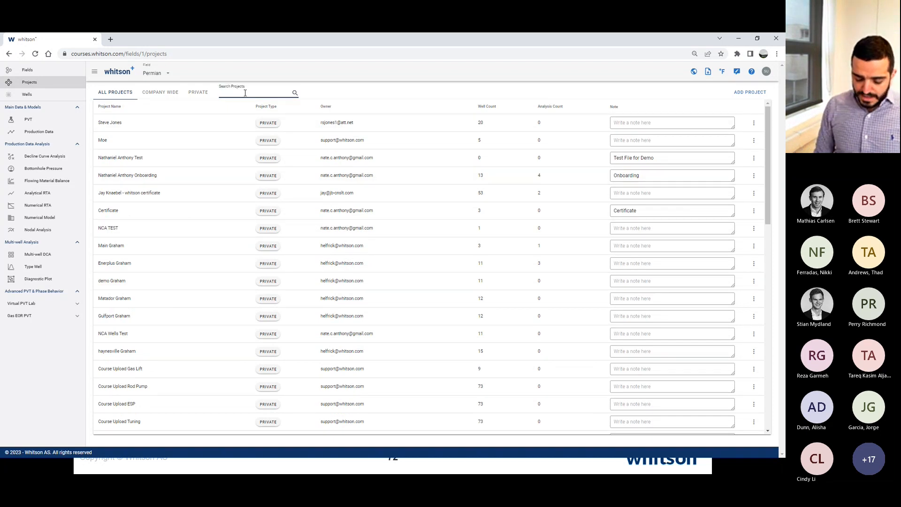
text(Moe)
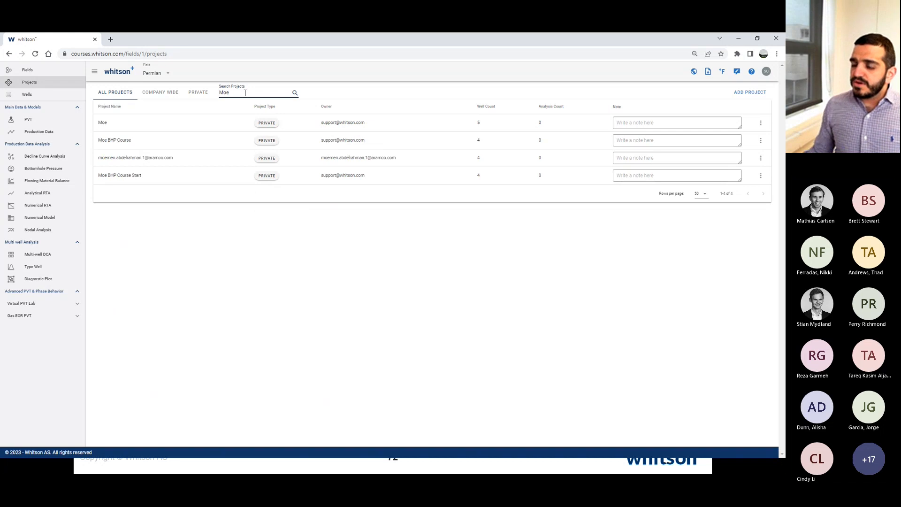
key(ctrl+a)
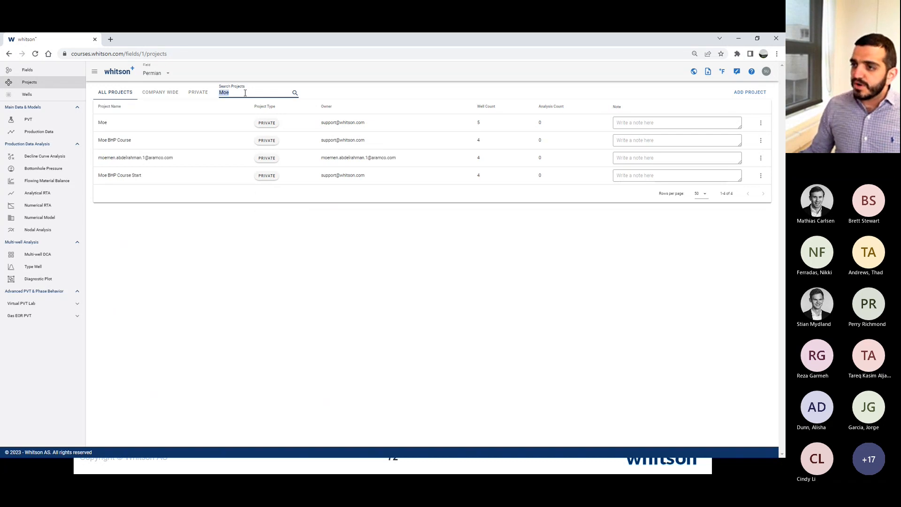
key(BackSpace)
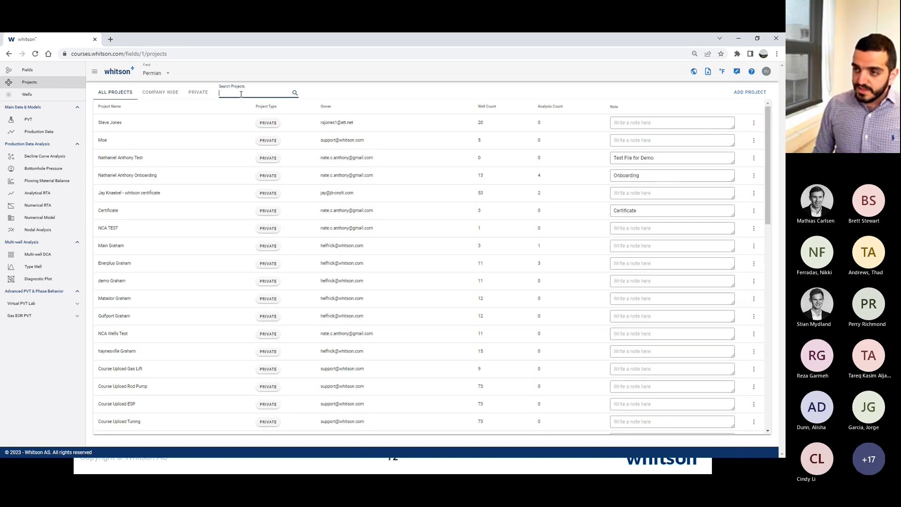
text(Moe)
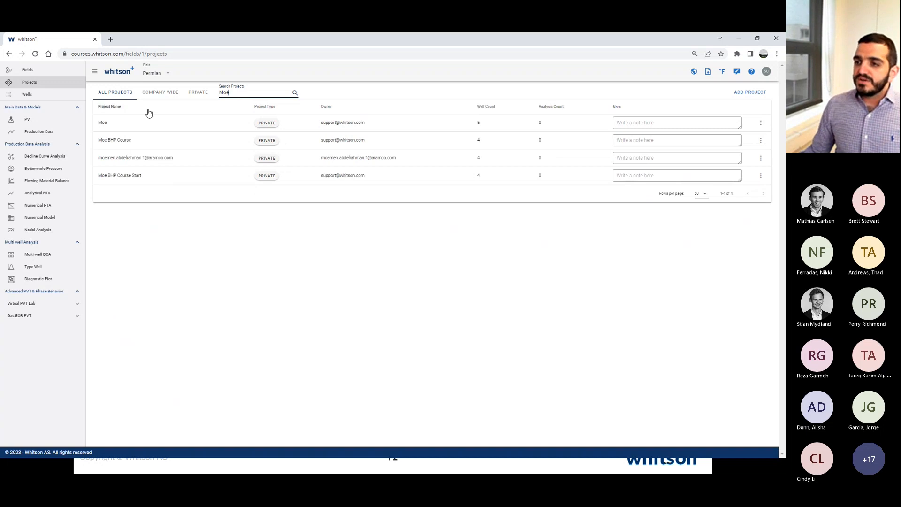
click(142, 180)
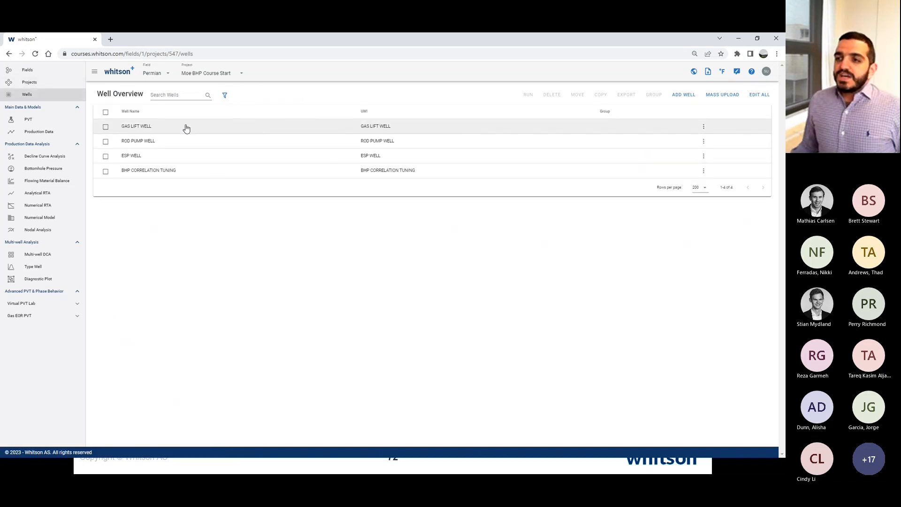
click(146, 72)
click(183, 70)
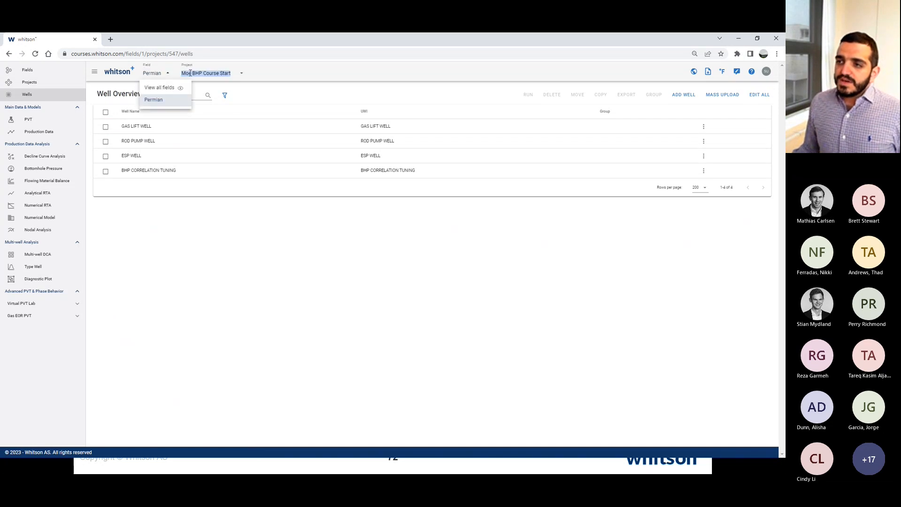
click(302, 86)
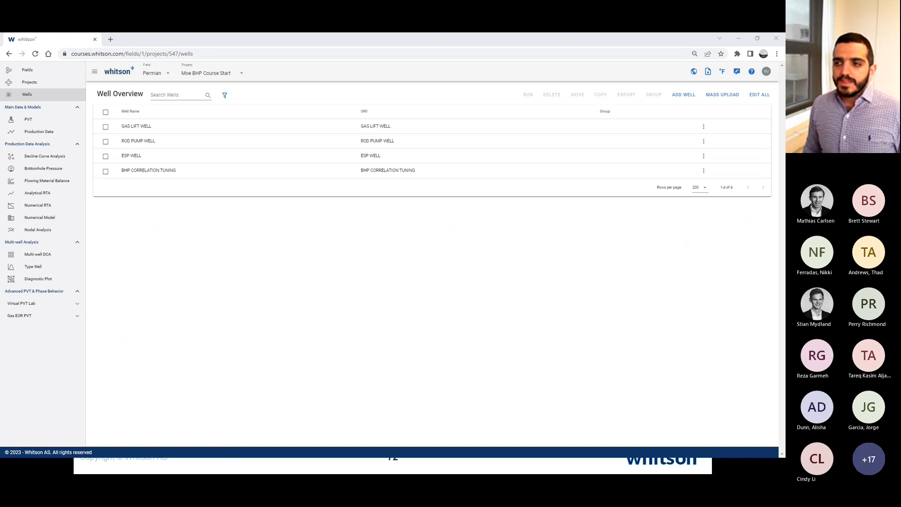
- Switch to the presentation and advance past Exercise 1.a to the Poorboy configuration slide showing only the gas lift curve
key(alt+Tab)
key(Right)
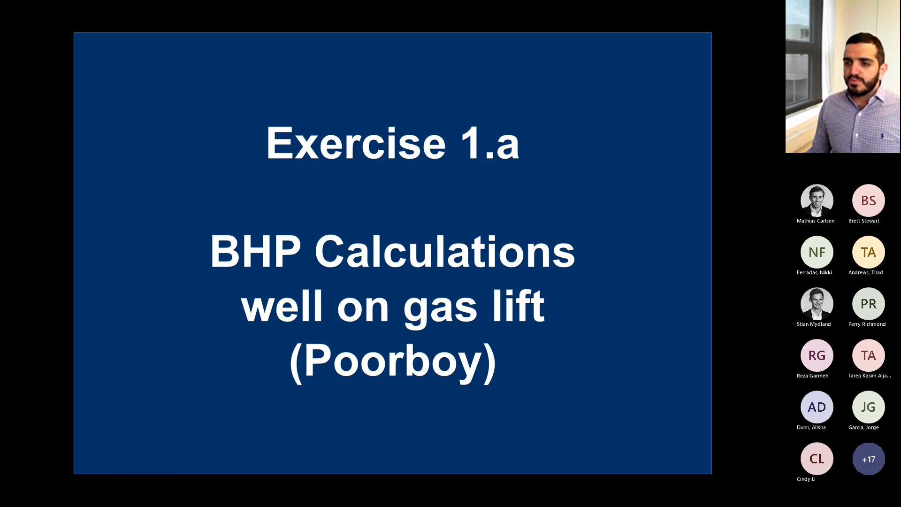
click(163, 233)
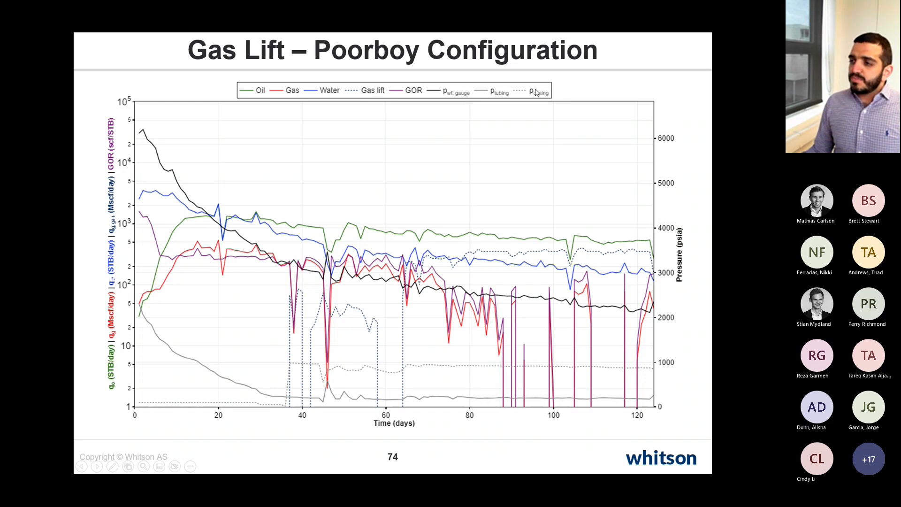
click(372, 137)
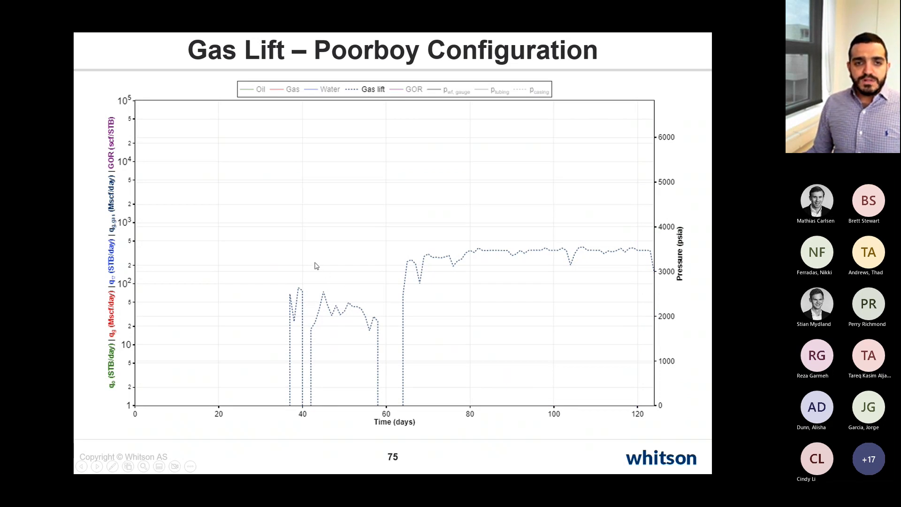
- Switch back to whitson+ in the browser and open the GAS LIFT WELL
key(alt+Tab)
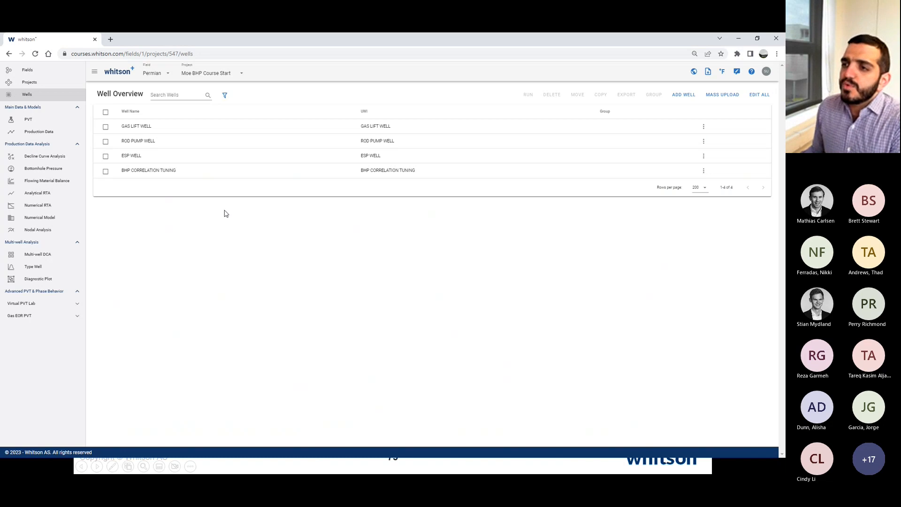
click(147, 128)
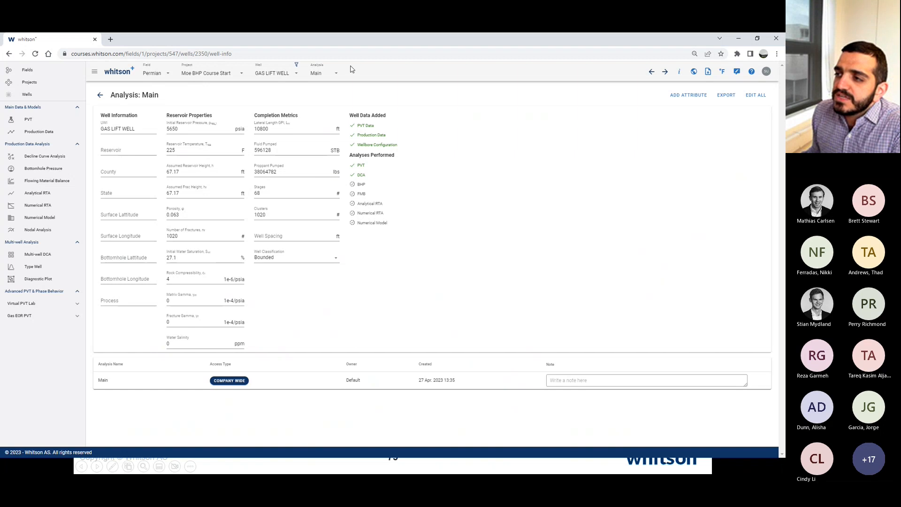
- Review the field, project, well and analysis choices available for the gas lift well
click(149, 74)
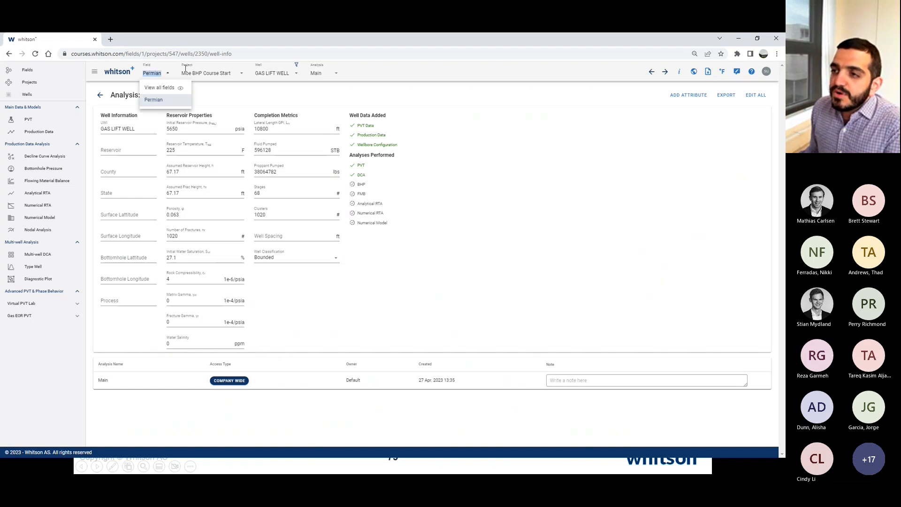
click(202, 74)
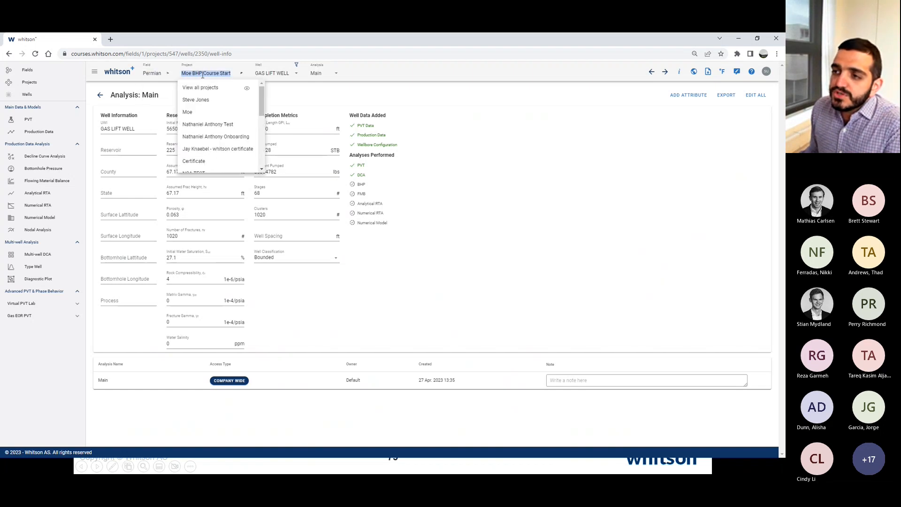
click(283, 98)
click(267, 72)
click(235, 92)
click(323, 74)
click(289, 90)
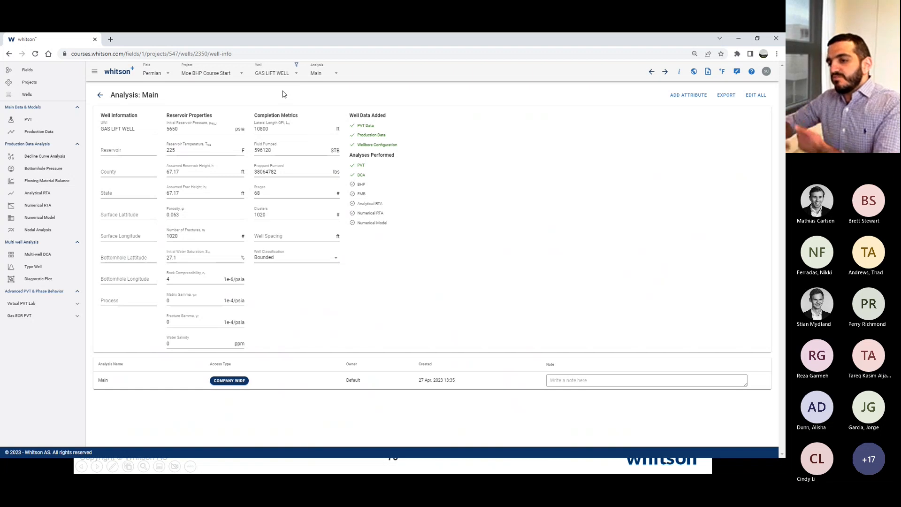
click(310, 75)
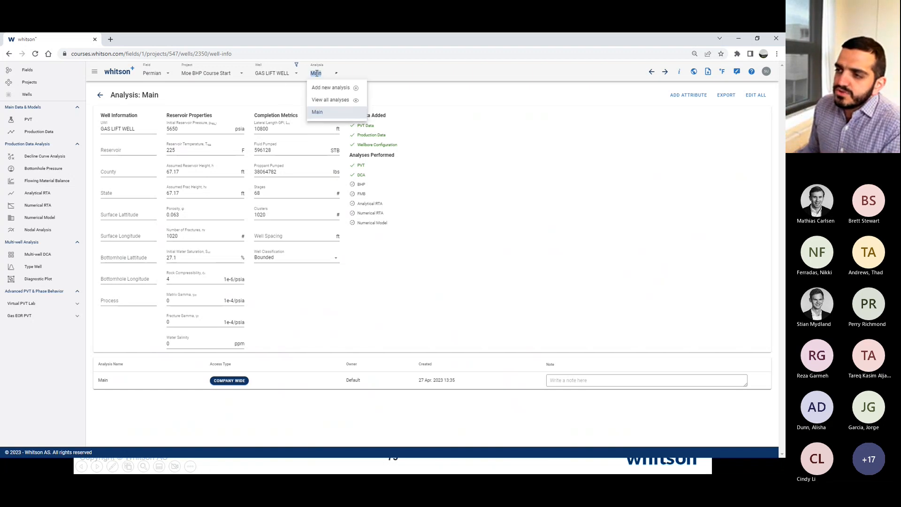
click(284, 93)
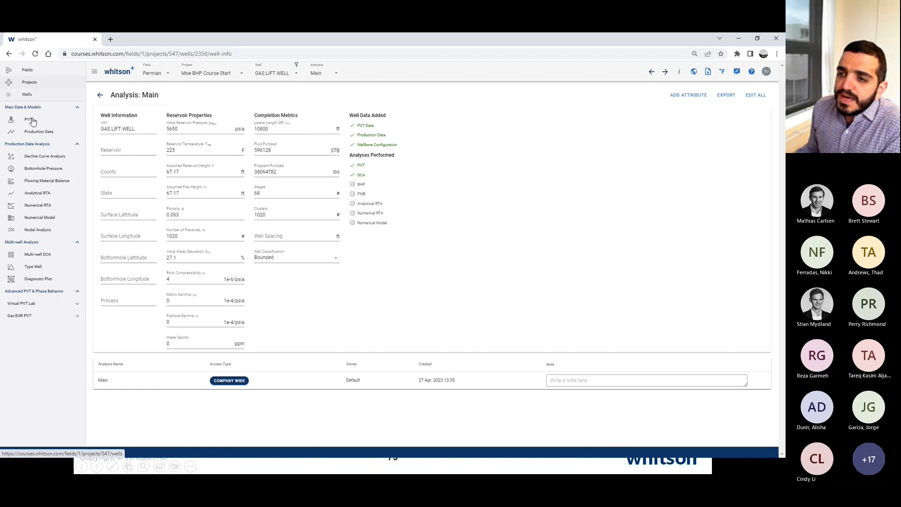
- Open the gas lift well's production data and isolate the gas lift curve to inspect its rates over time
click(364, 136)
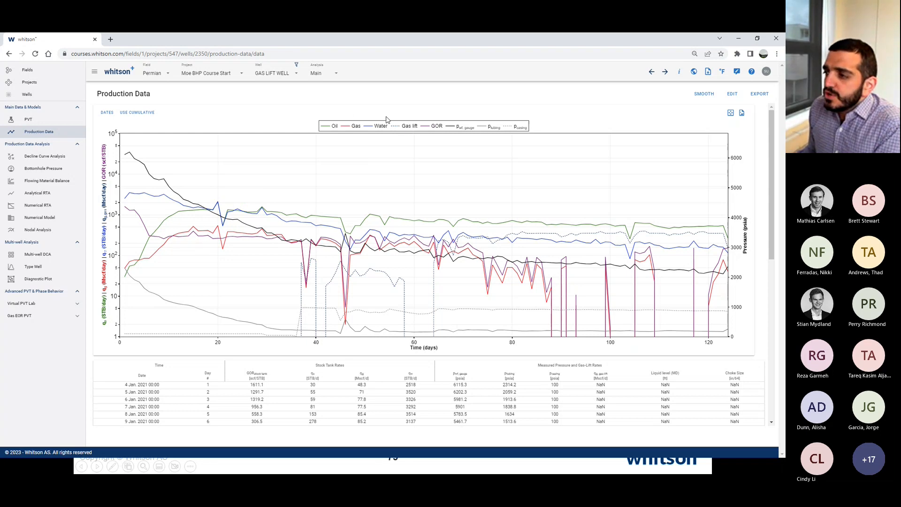
double_click(408, 130)
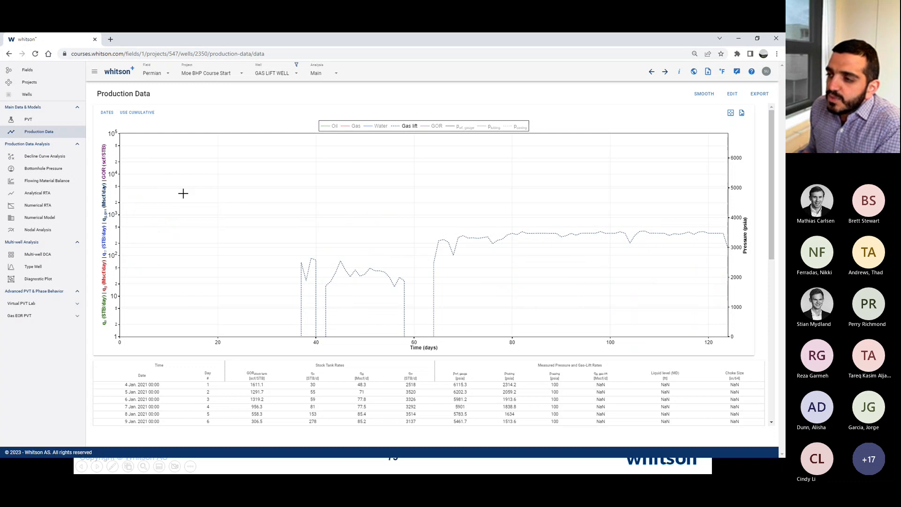
mouse_move(318, 264)
mouse_move(600, 227)
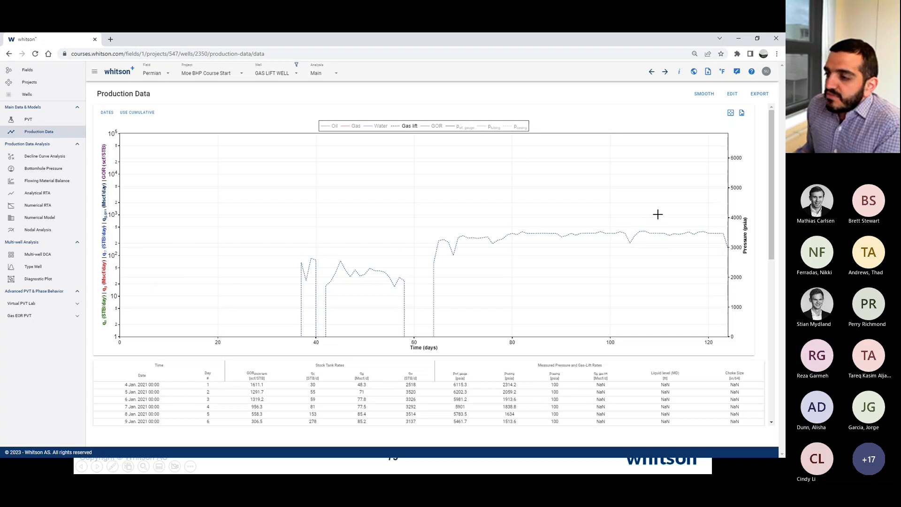
mouse_move(632, 237)
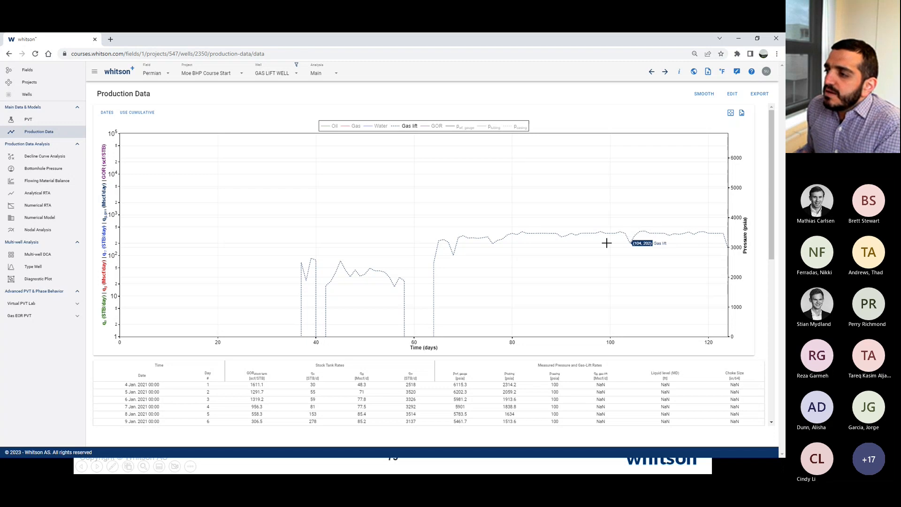
- Restore all curves on the production plot, then hide the oil, gas, water and GOR curves to examine gas lift and pressures
double_click(409, 128)
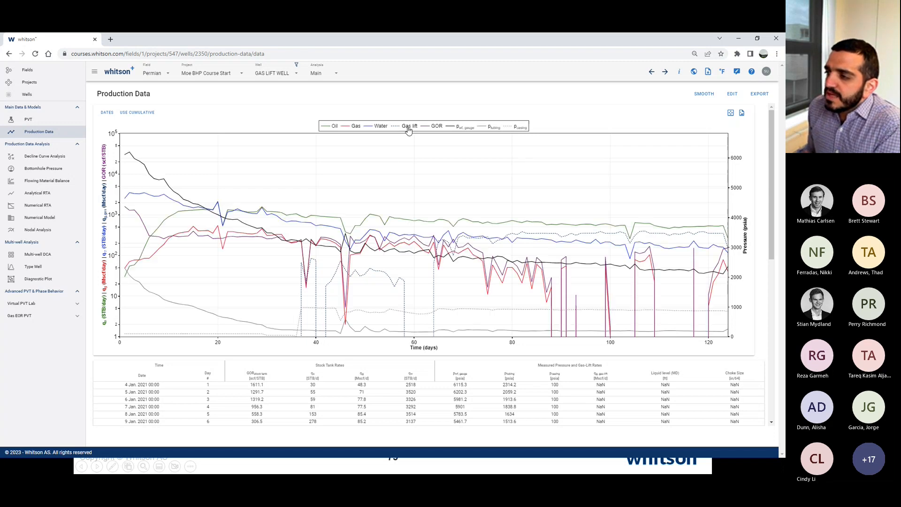
click(334, 126)
click(355, 126)
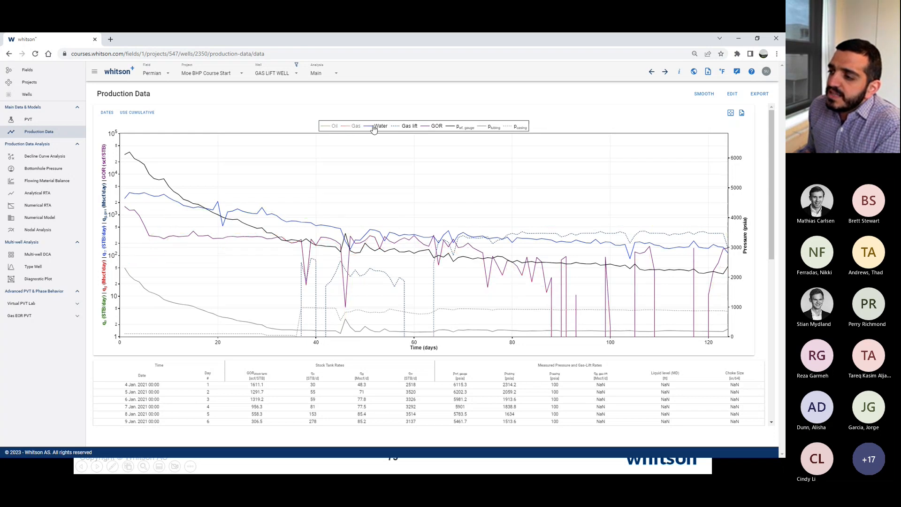
click(377, 130)
click(378, 132)
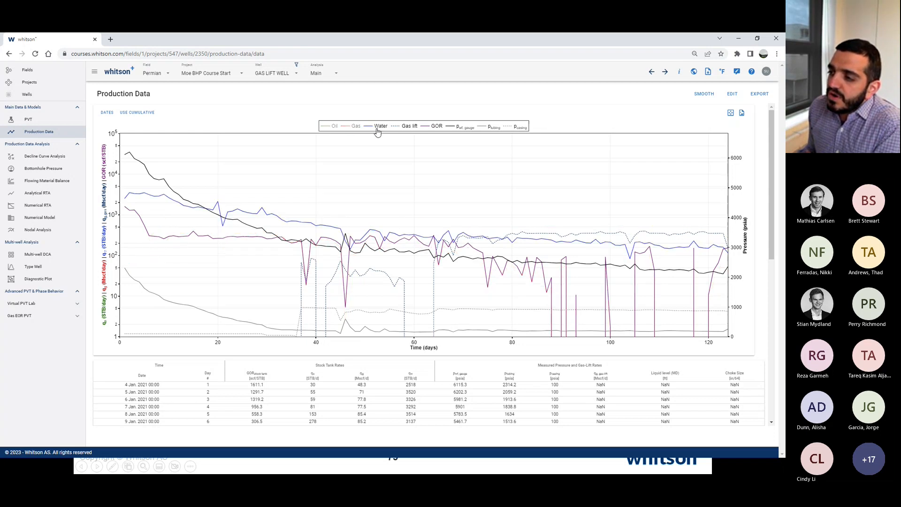
click(377, 131)
click(407, 130)
click(408, 131)
click(432, 132)
click(464, 128)
click(454, 128)
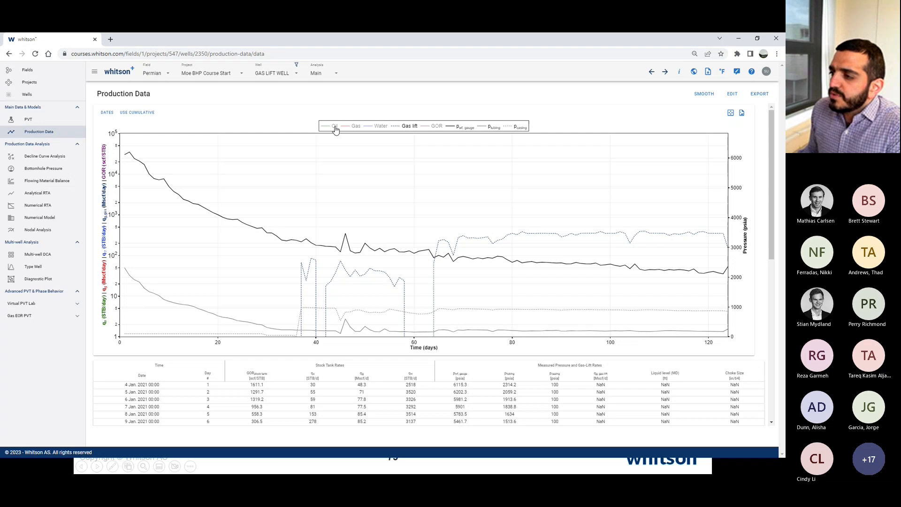
- Isolate the gas lift curve on the production plot once more, then bring back every curve
double_click(411, 128)
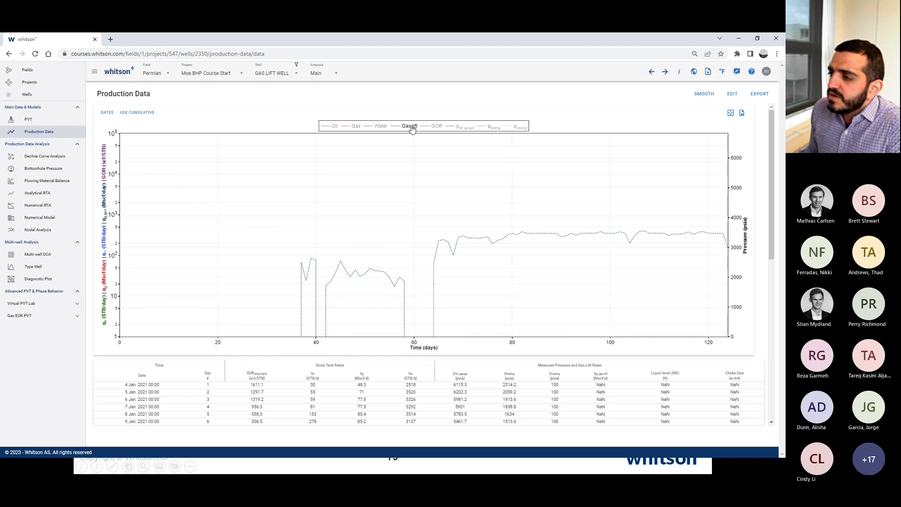
double_click(411, 128)
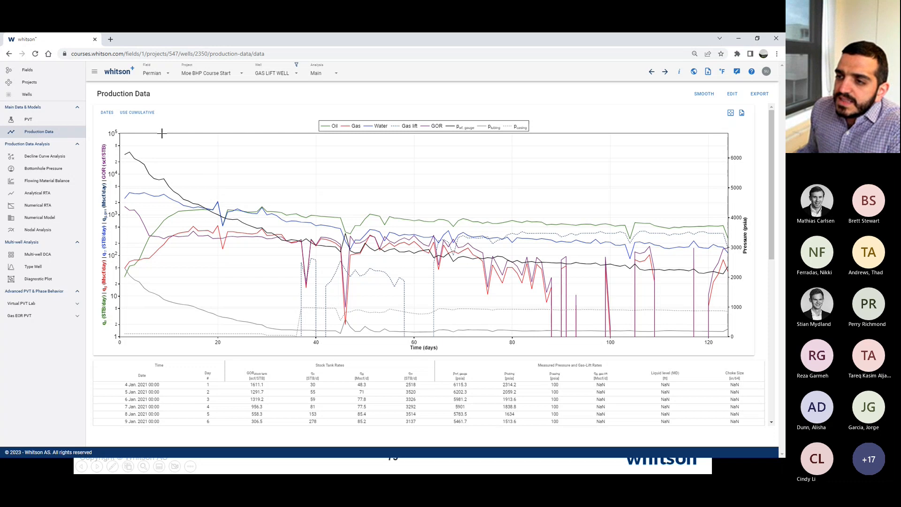
- View the well's bottomhole pressure analysis, then return to its production data
click(34, 170)
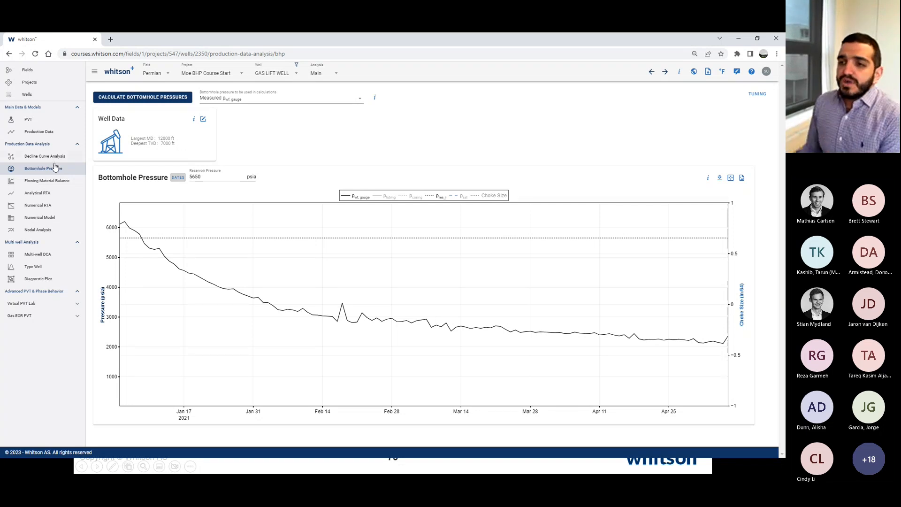
click(39, 132)
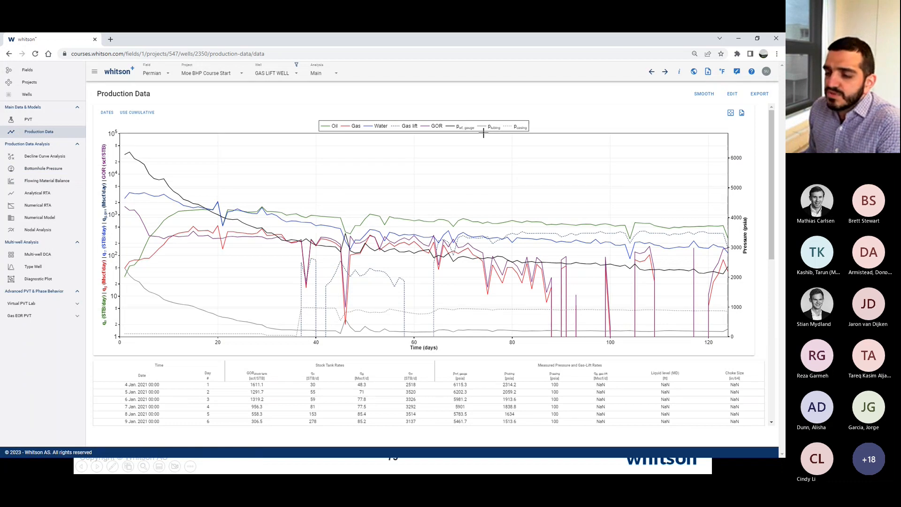
- Open the well data in the bottomhole pressure analysis and review its deviation survey plot and its casing and tubing configuration
click(53, 170)
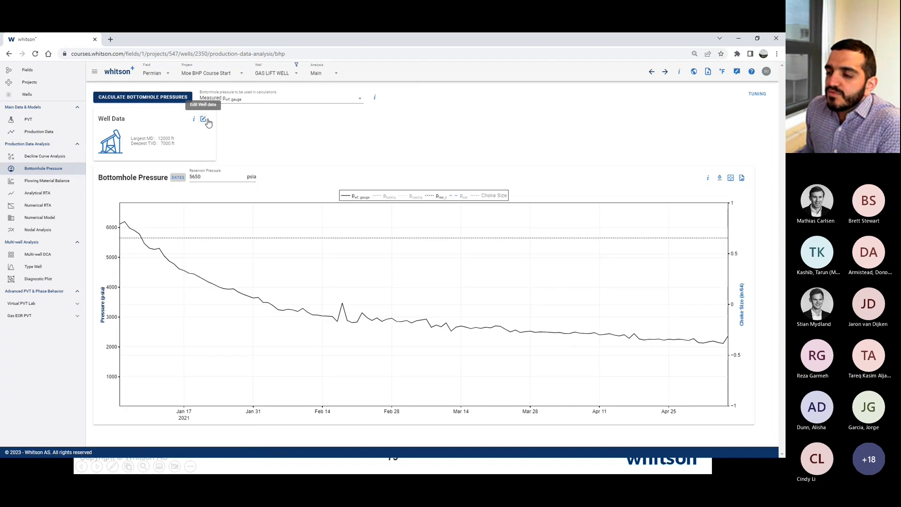
click(204, 120)
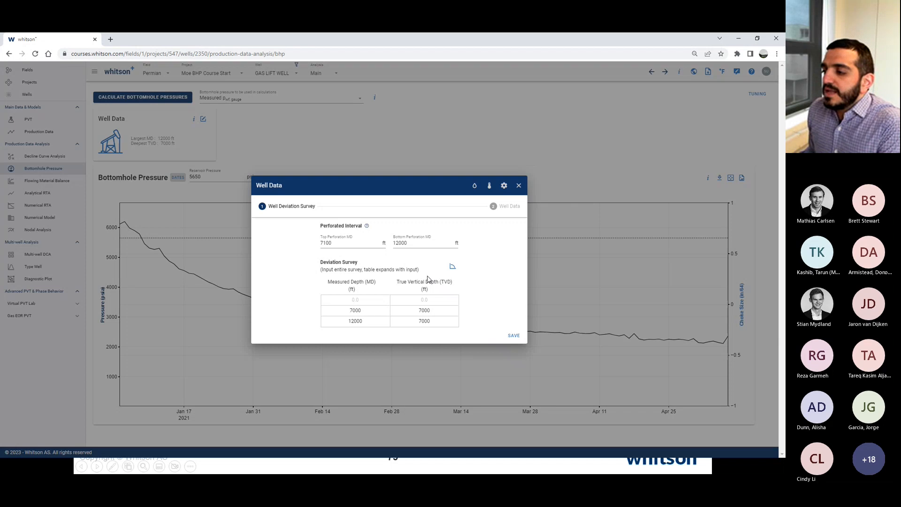
click(452, 267)
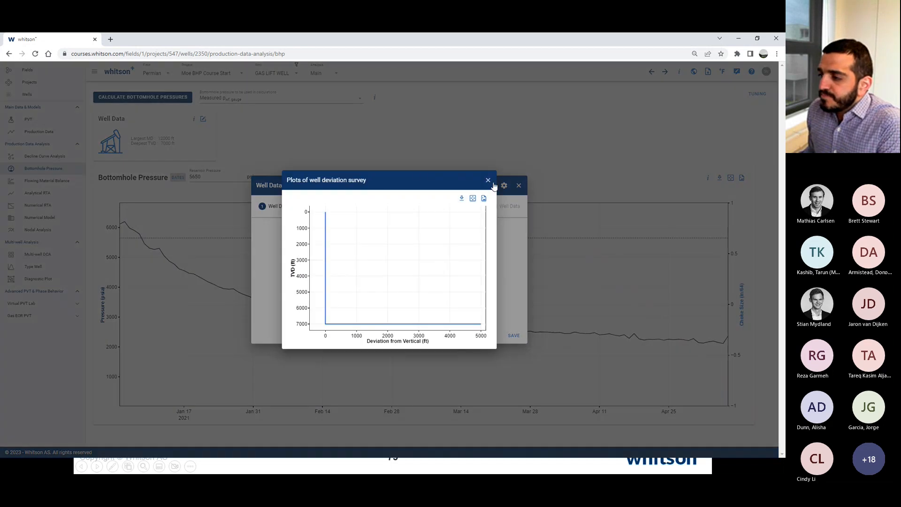
click(488, 181)
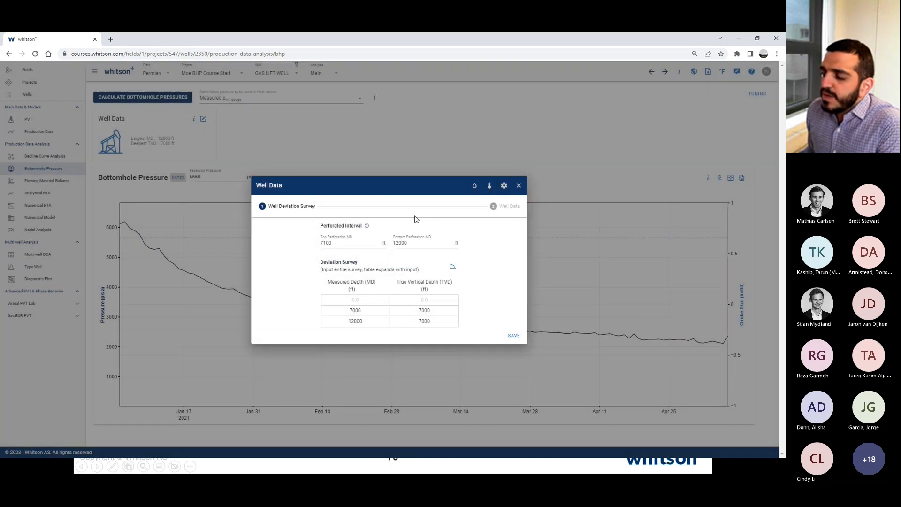
click(492, 206)
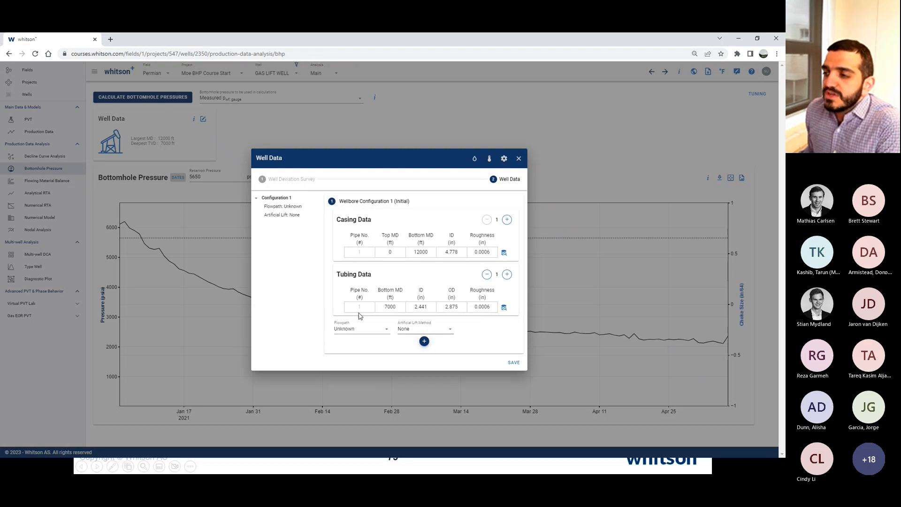
click(300, 181)
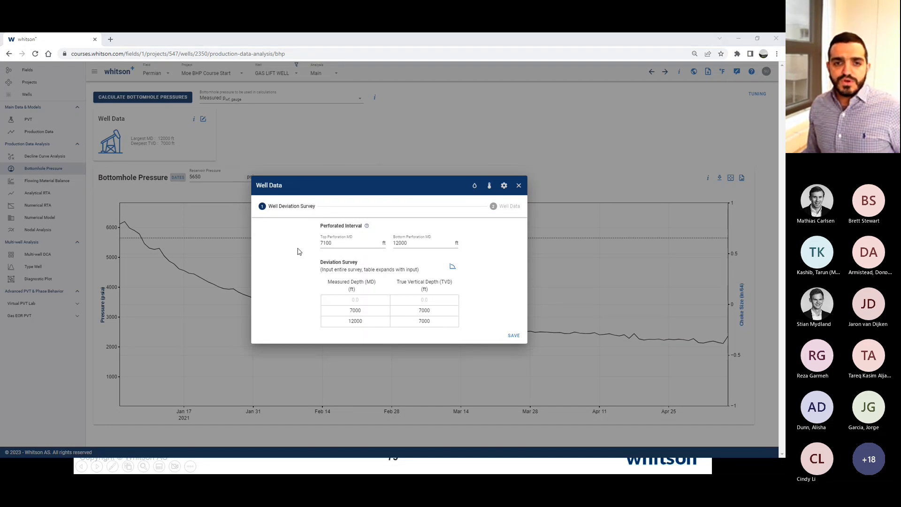
- Switch to the course slides and bring up the Well Deviation Survey slide with its depth table highlighted
key(alt+Tab)
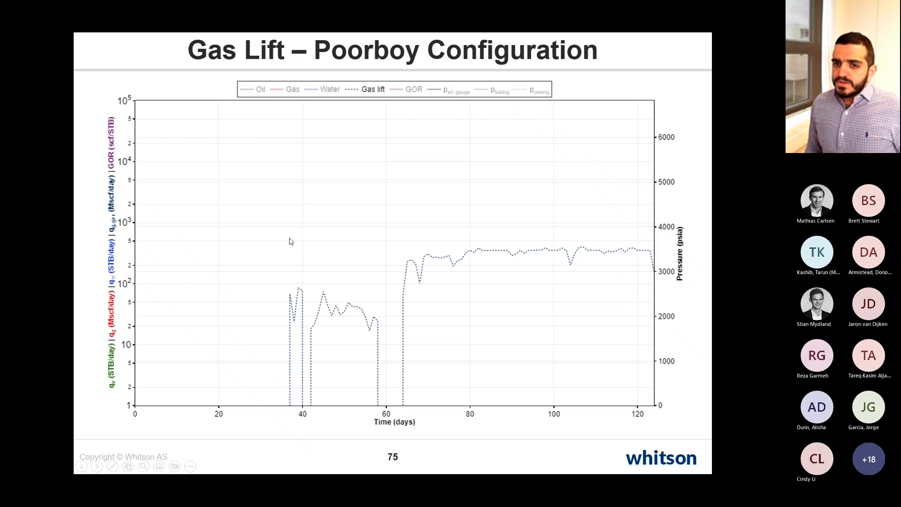
key(Right)
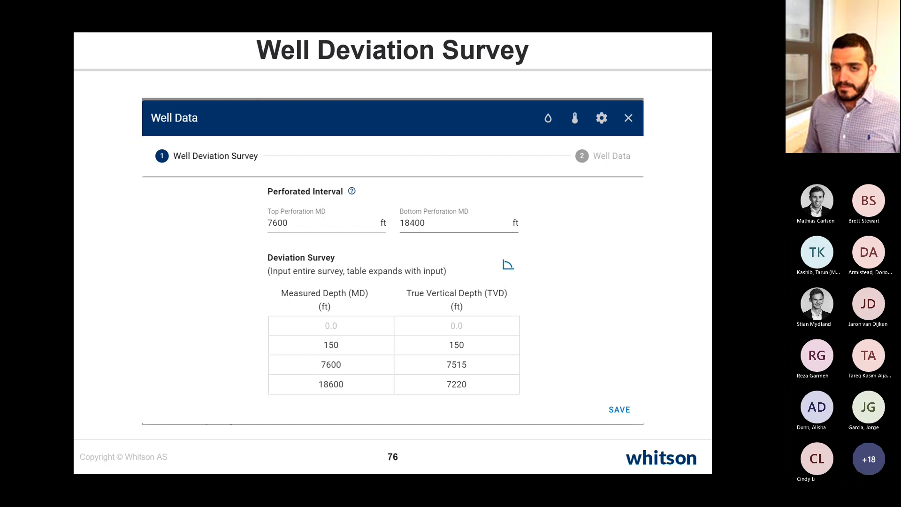
key(Right)
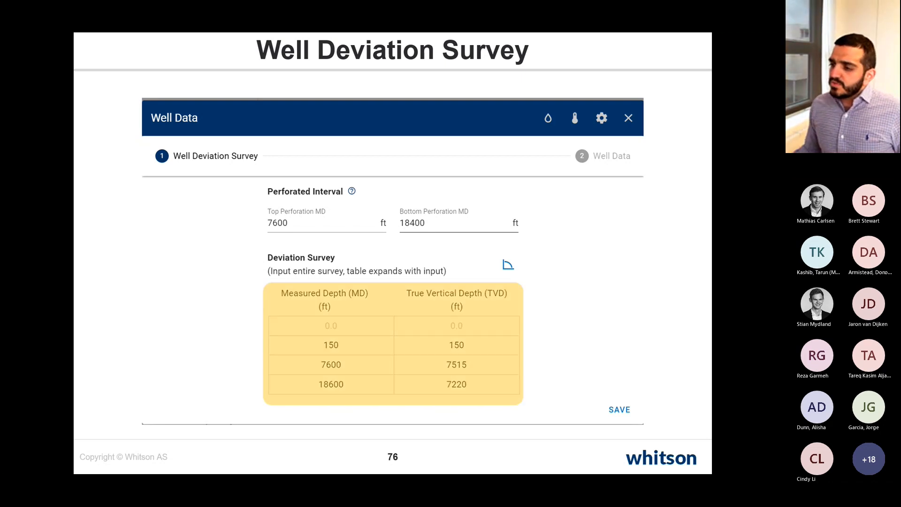
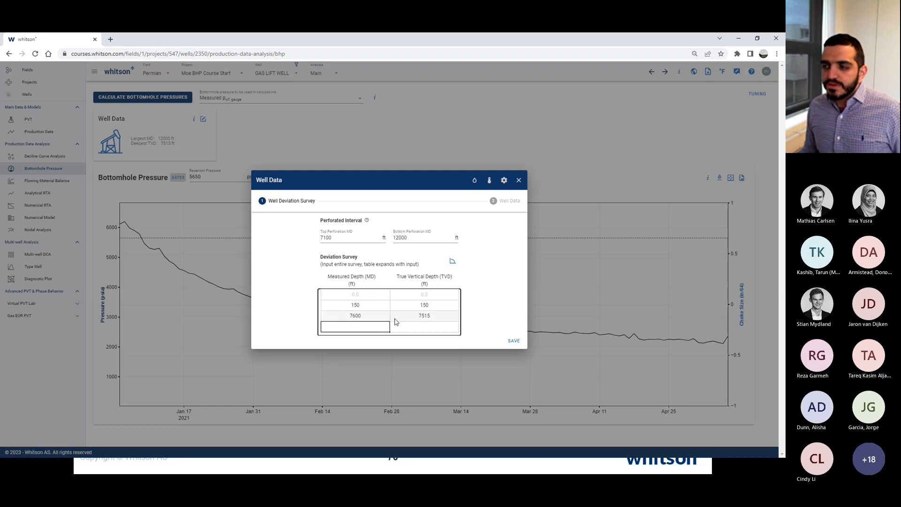
- Check the deviation survey and perforation depths on the course slides, then return to the well data in whitson+
key(alt+Tab)
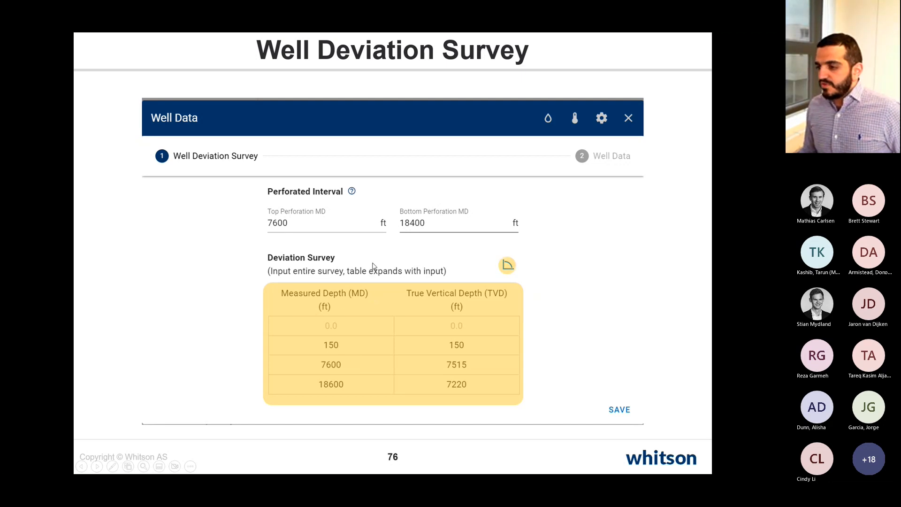
click(364, 271)
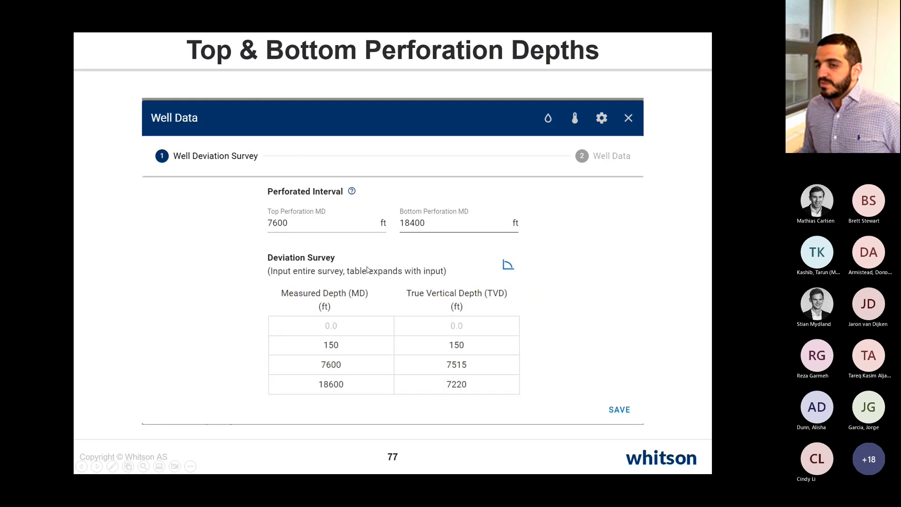
click(367, 270)
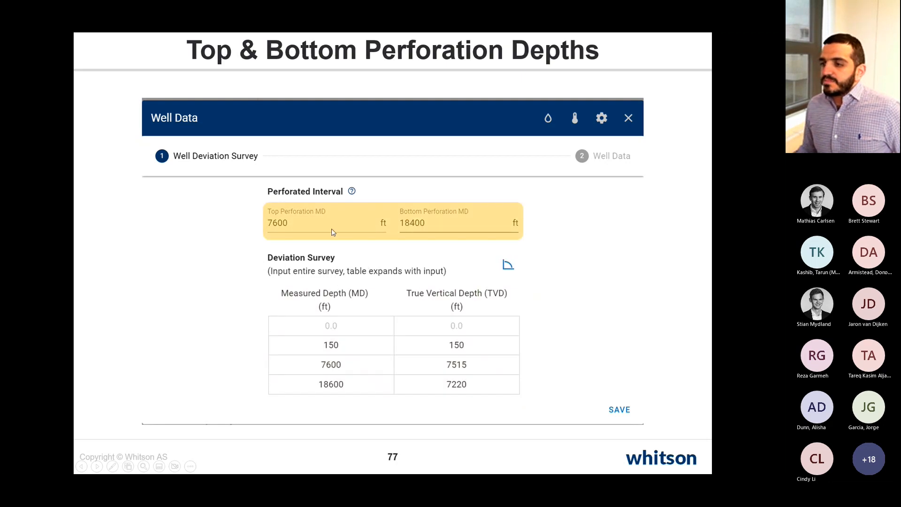
key(Left)
key(Left)
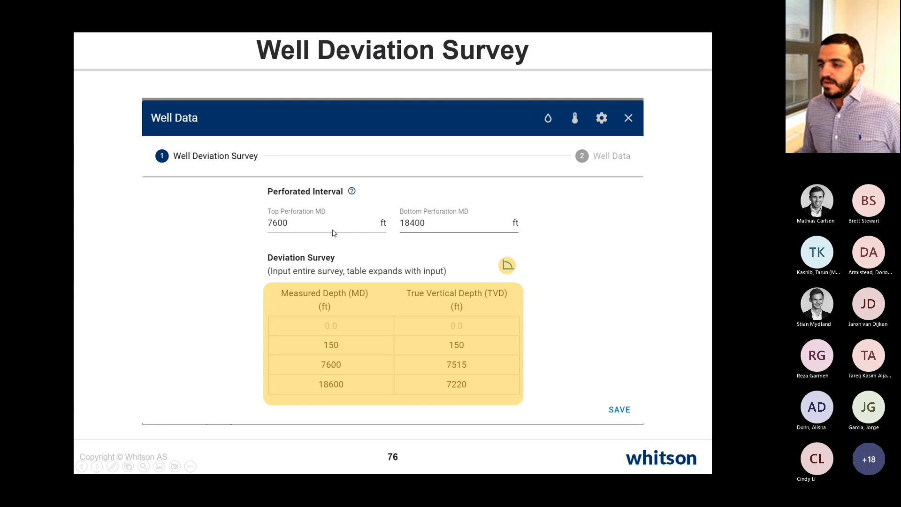
key(alt+Tab)
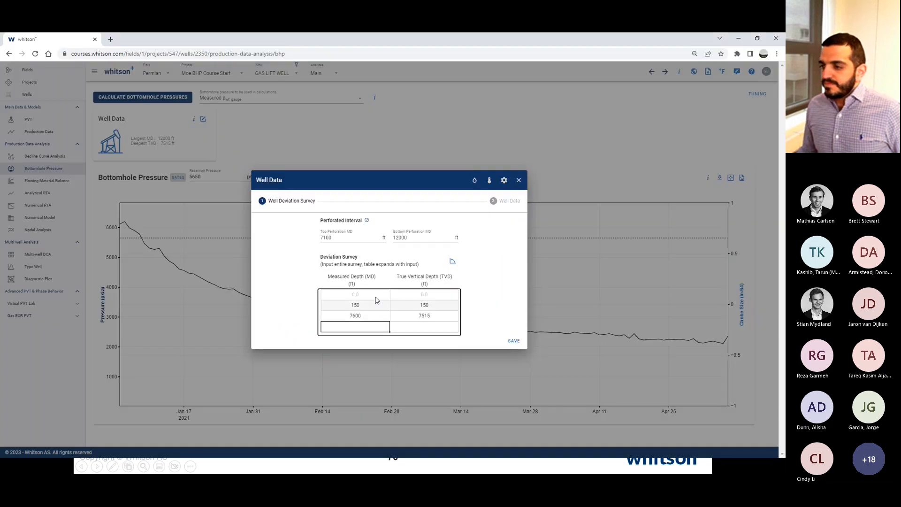
- Set the bottom perforation measured depth to 18400 ft
click(399, 239)
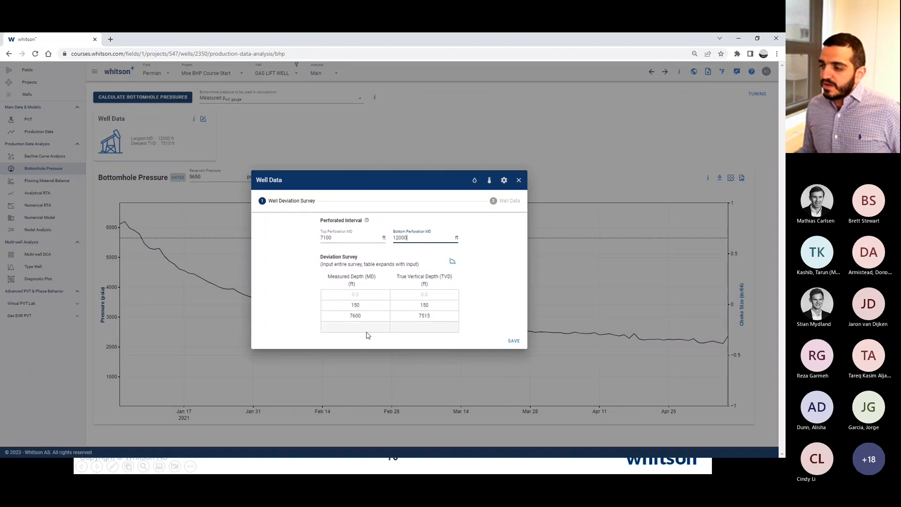
double_click(412, 239)
text(184)
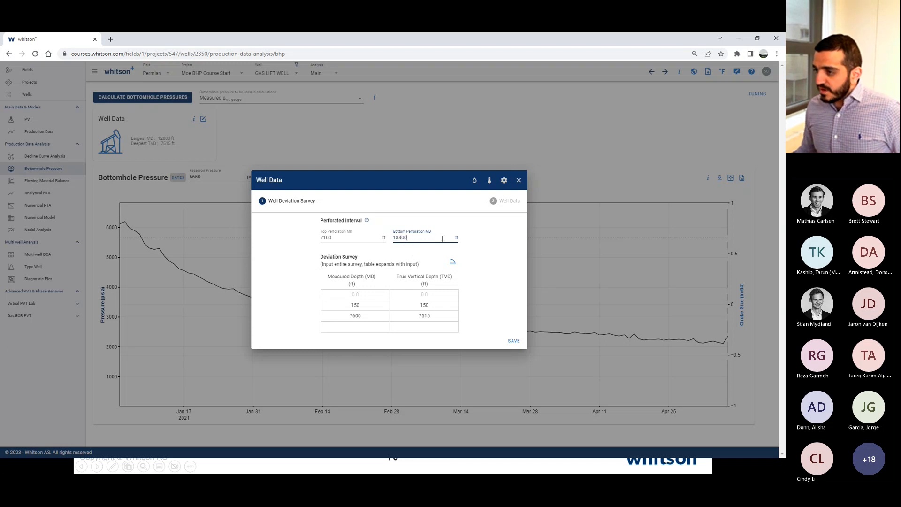
click(493, 240)
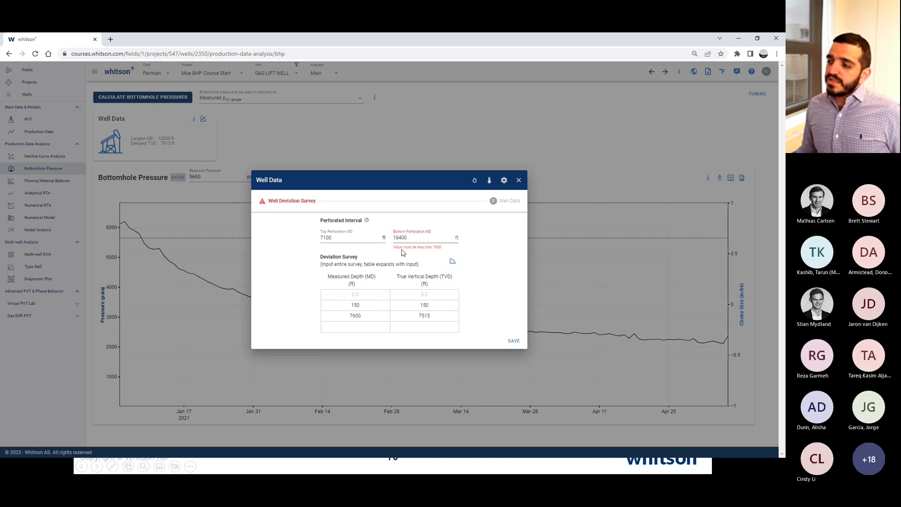
- Complete the last deviation survey row with 18600 ft MD and 7220 ft TVD from the slide, then revalidate the bottom perforation depth
click(369, 318)
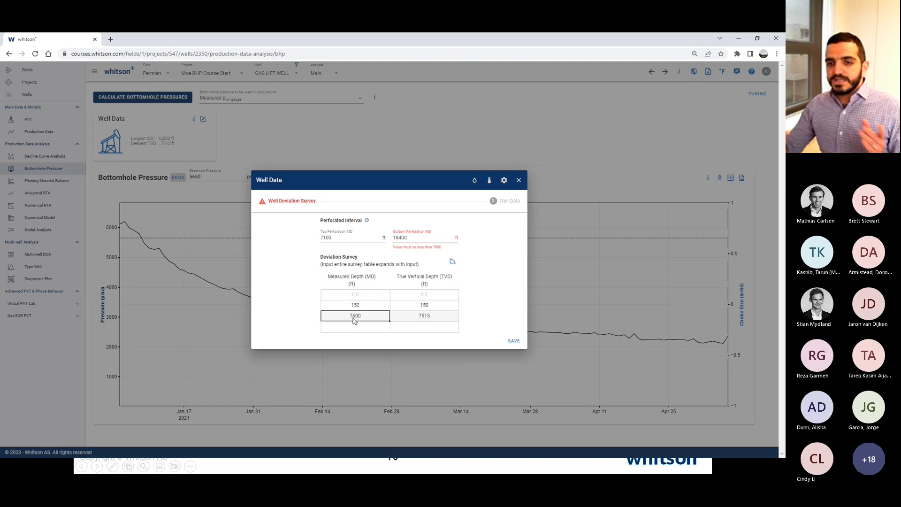
click(374, 328)
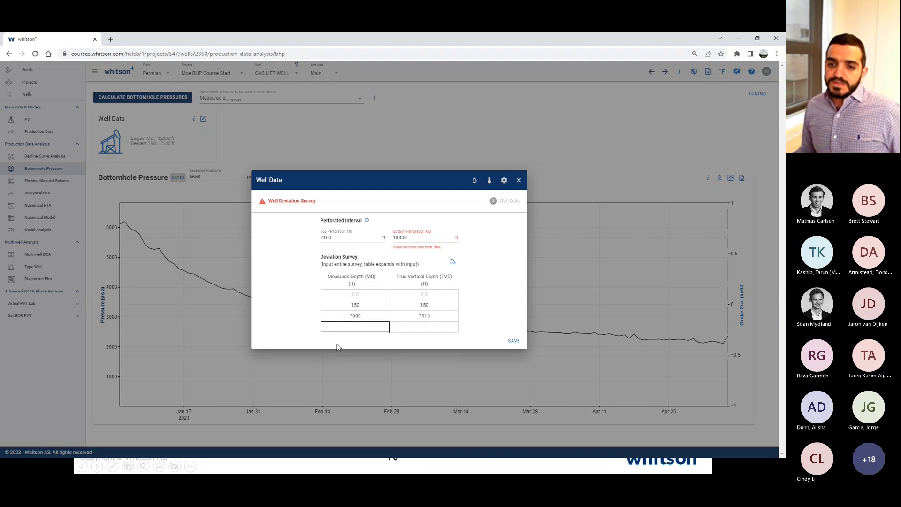
text(18600)
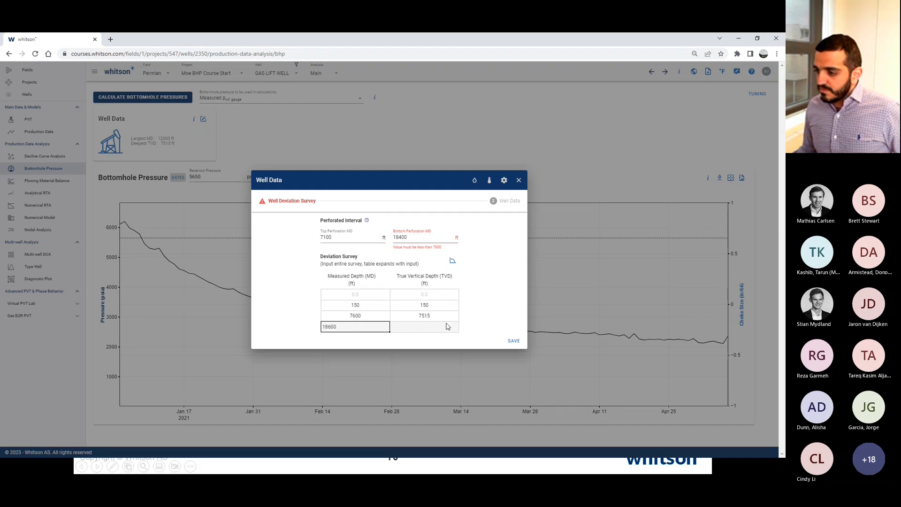
key(Tab)
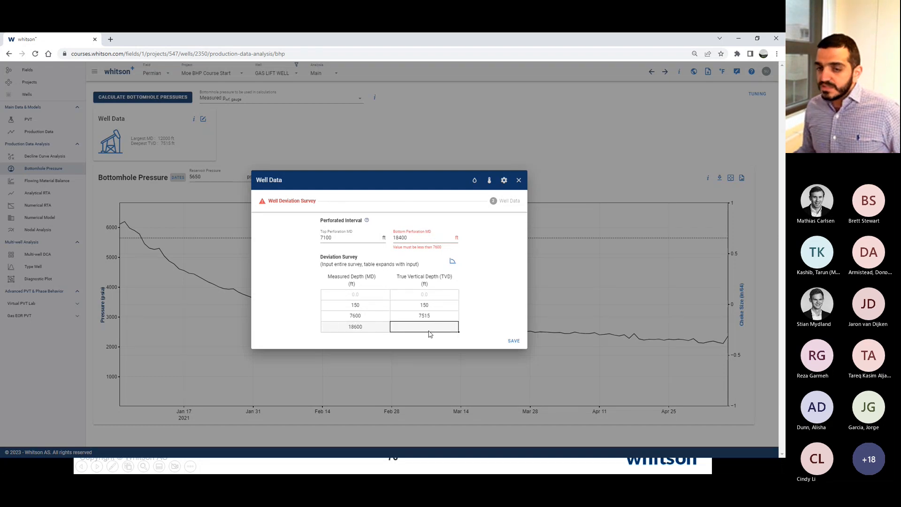
key(alt+Tab)
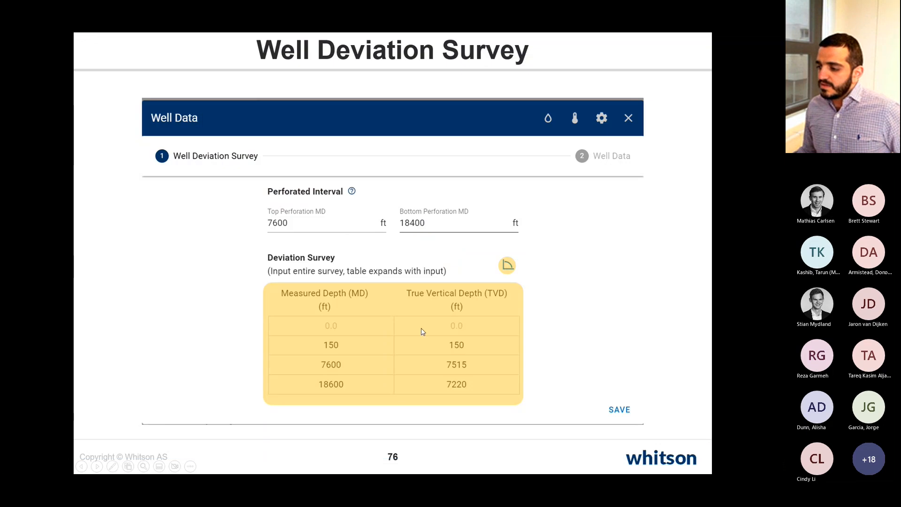
key(alt+Tab)
text(7220)
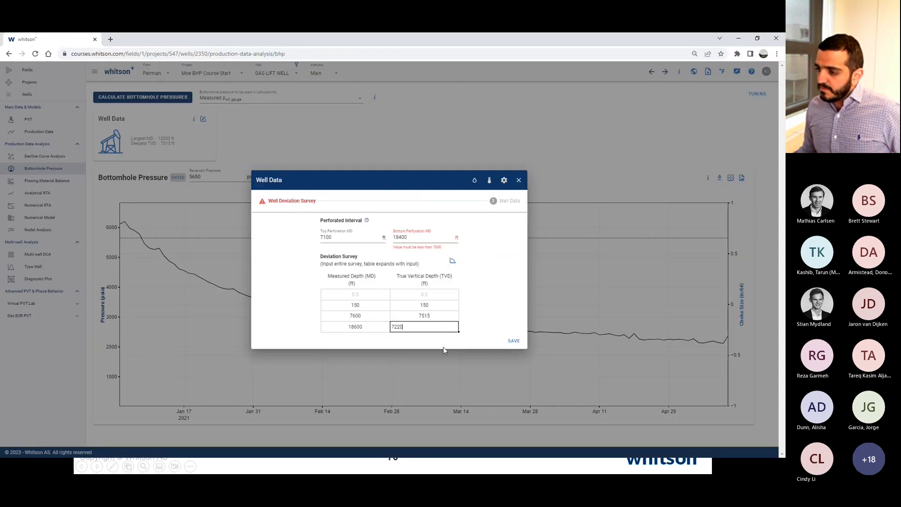
click(426, 305)
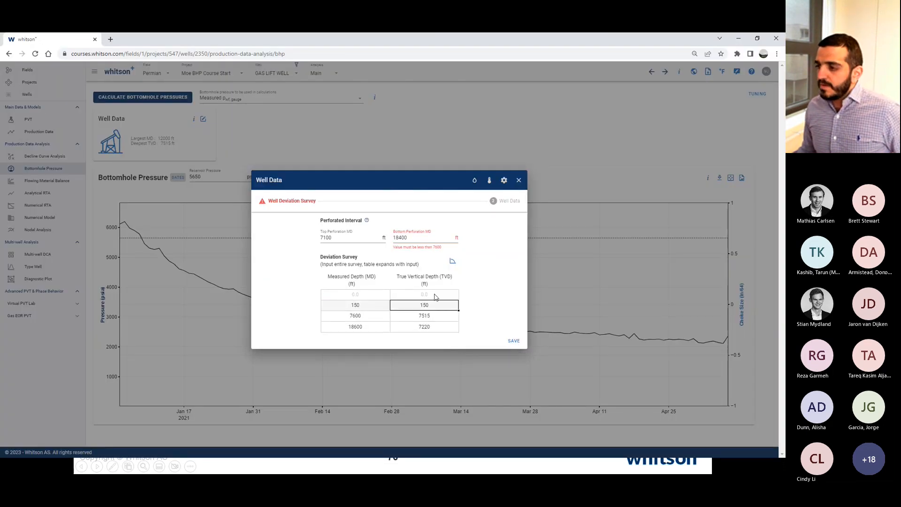
click(376, 238)
click(411, 238)
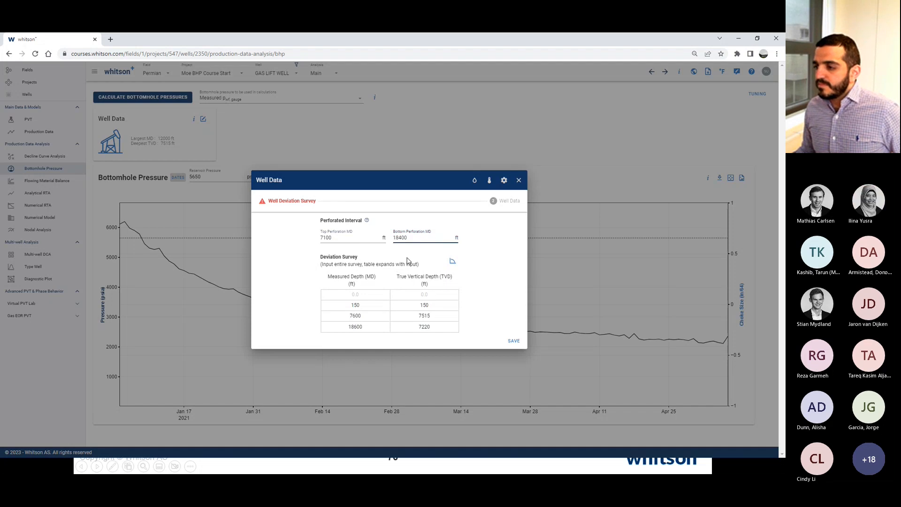
click(437, 327)
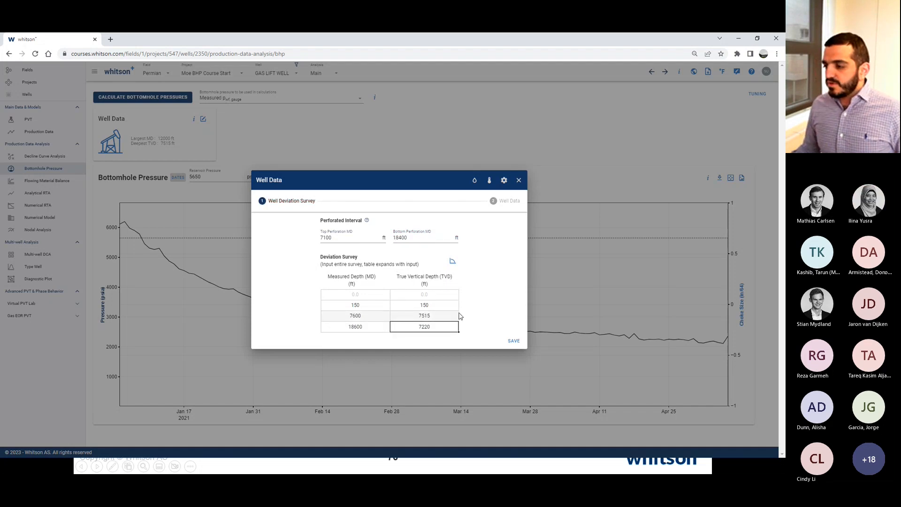
- Extend the deviation survey table with several blank rows below the last entry, then return to the final TVD value
click(428, 334)
key(Down)
key(Down)
key(Down)
key(Down)
key(Down)
key(Down)
key(Down)
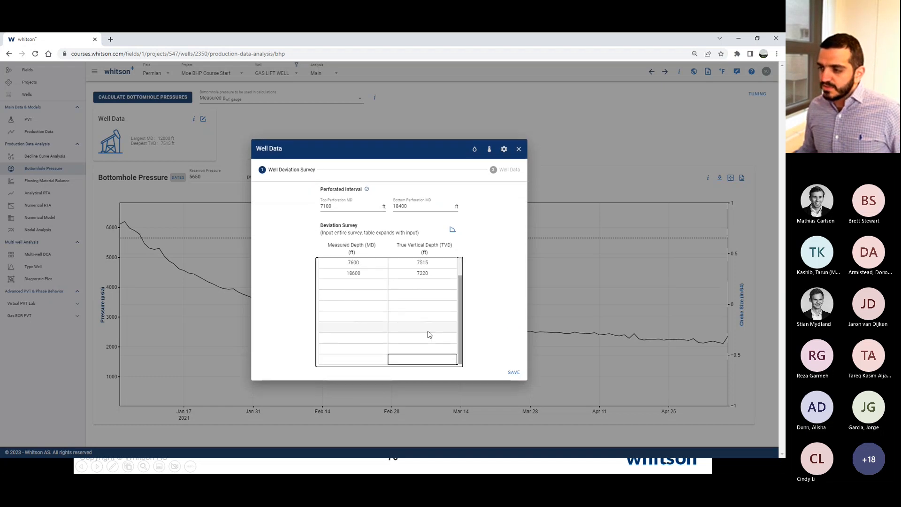
scroll(416, 281, up, 3)
click(424, 298)
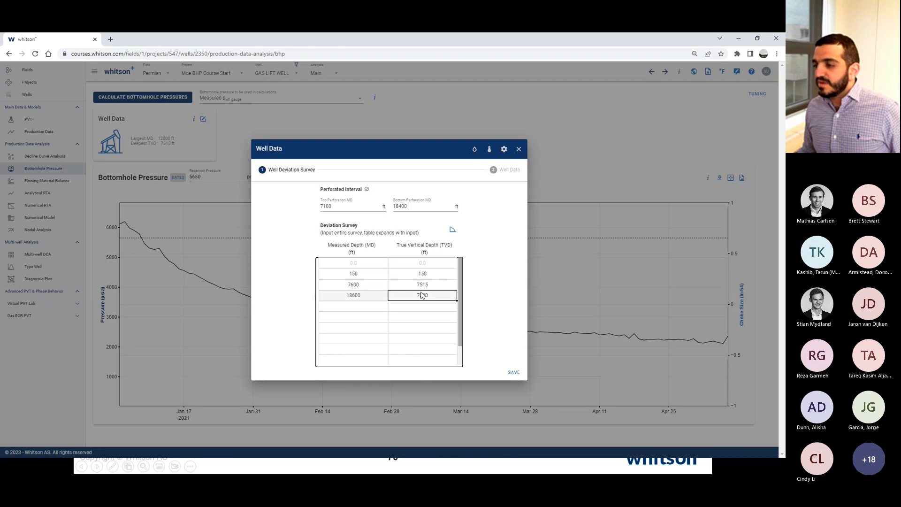
- Select the filled deviation survey rows, then view the plot of the well deviation survey and close it
click(374, 266)
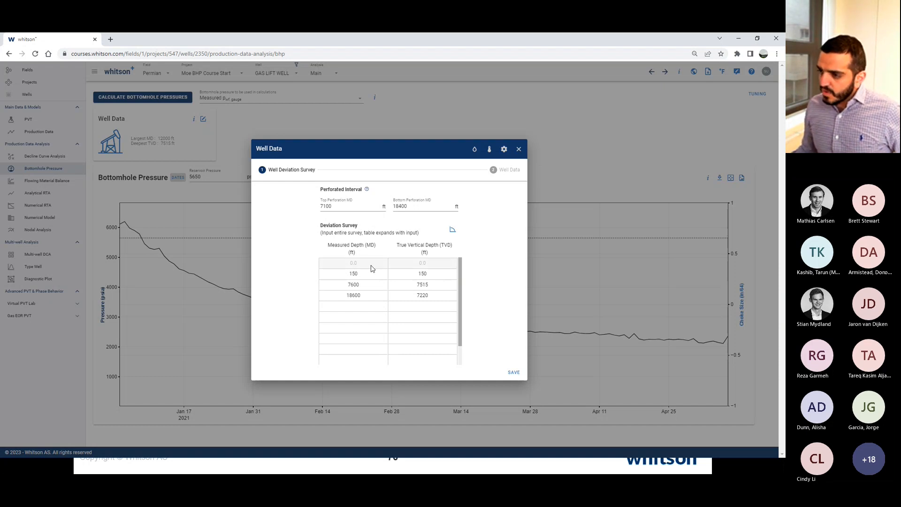
click(355, 267)
drag(355, 268, 420, 297)
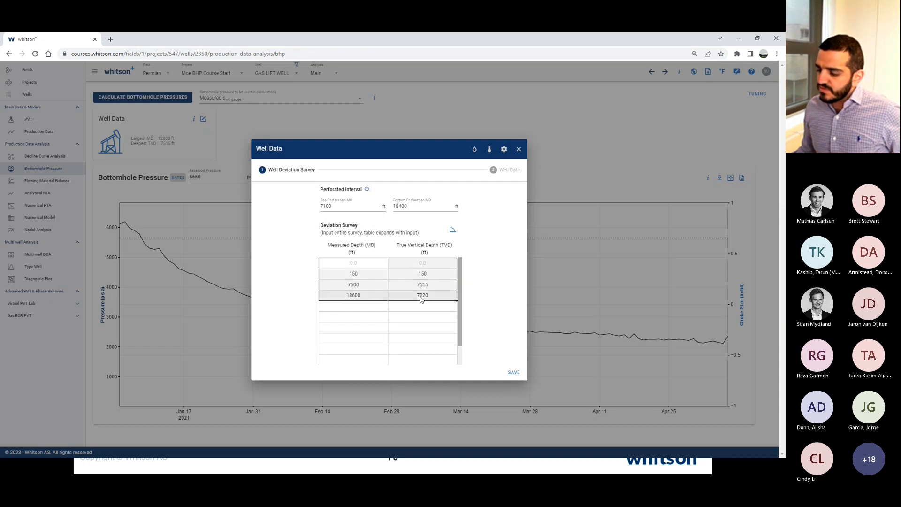
click(453, 231)
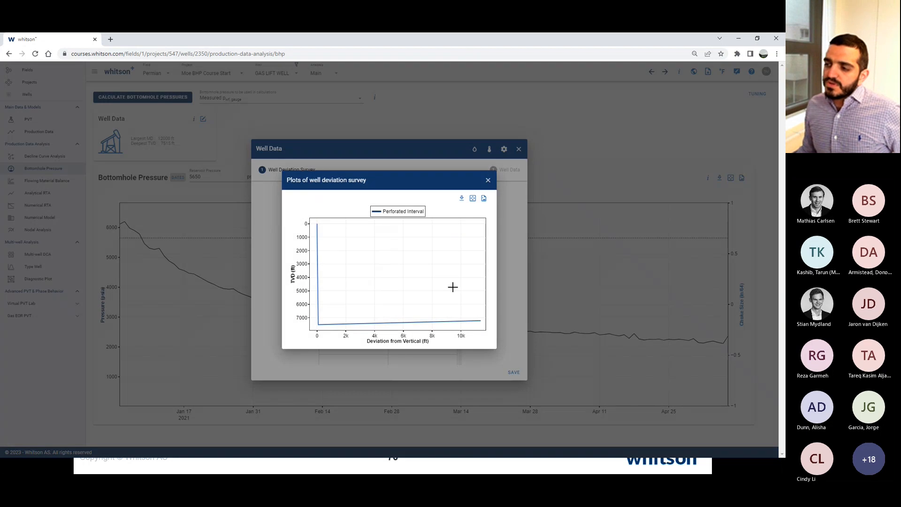
click(488, 180)
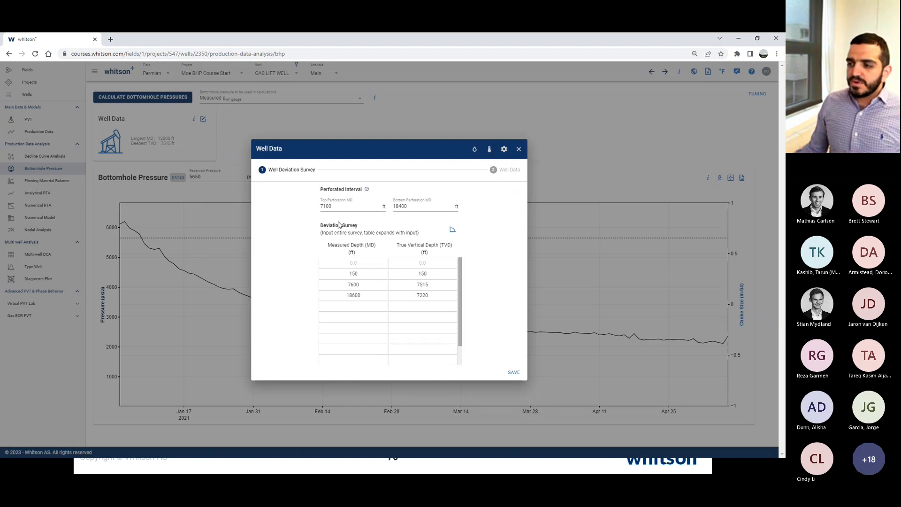
- Switch to the course slides and bring up the Top & Bottom Perforation Depths slide
key(alt+Tab)
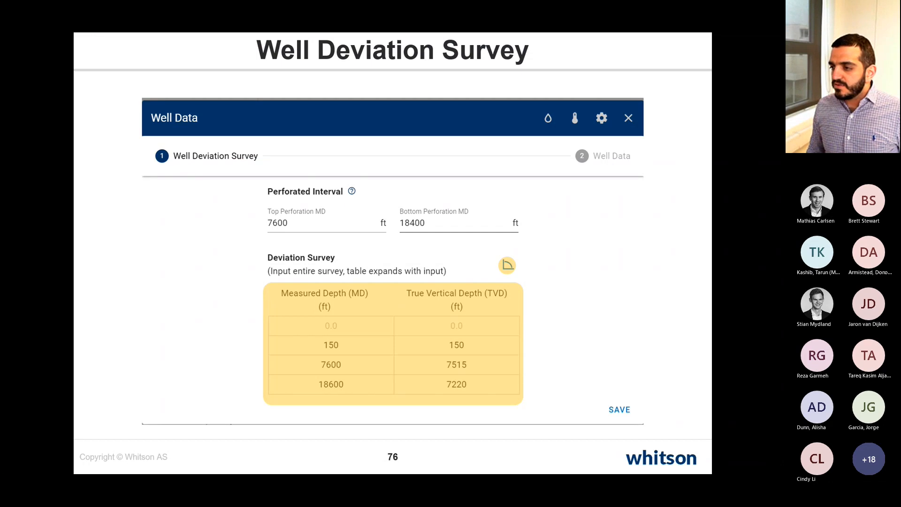
key(Right)
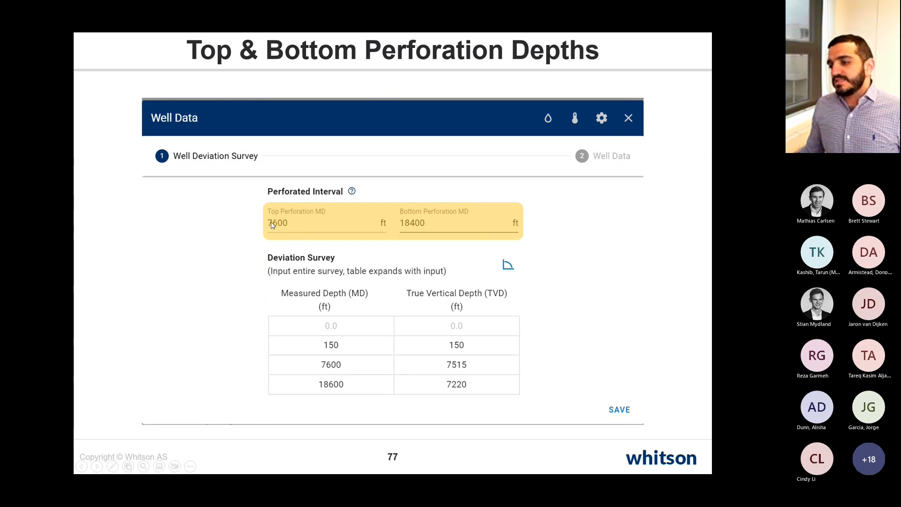
- Switch back to whitson+, set the top perforation MD to 7600 ft, and check the bottom perforation MD against the slide
key(alt+Tab)
double_click(348, 206)
text(7600)
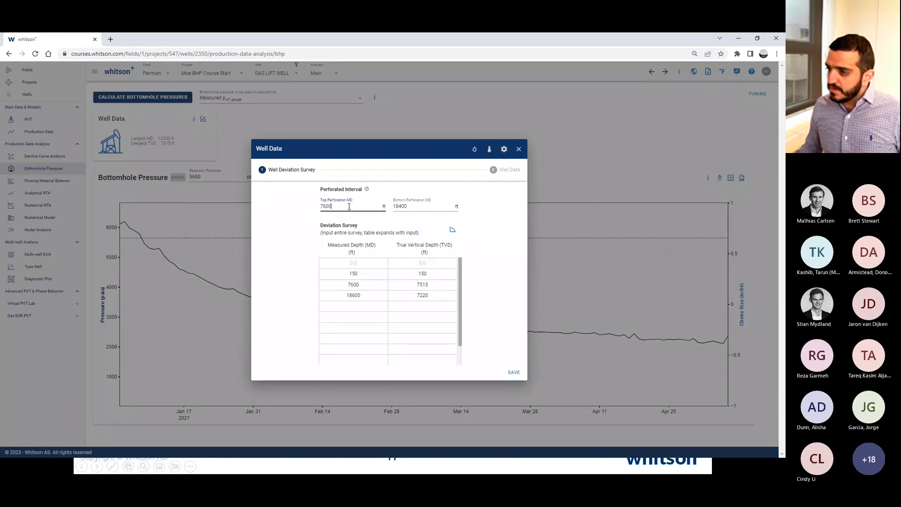
double_click(407, 207)
key(alt+Tab)
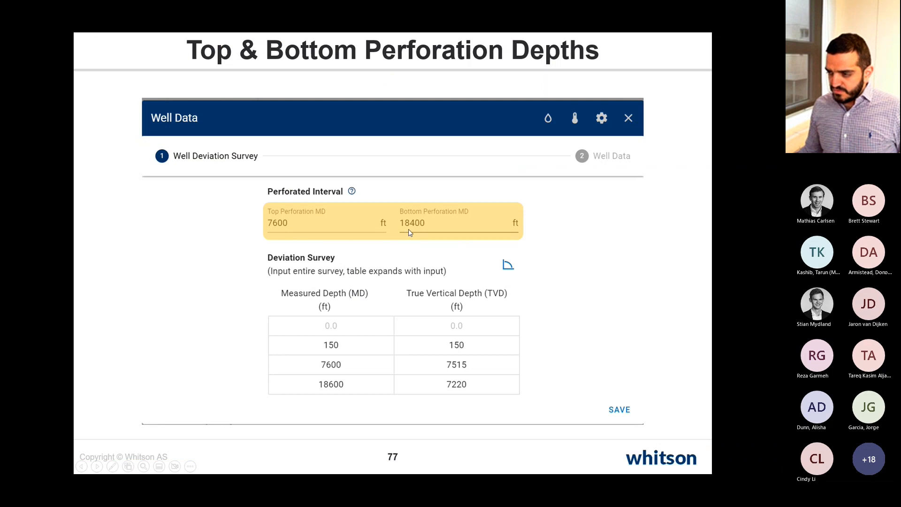
key(alt+Tab)
click(491, 215)
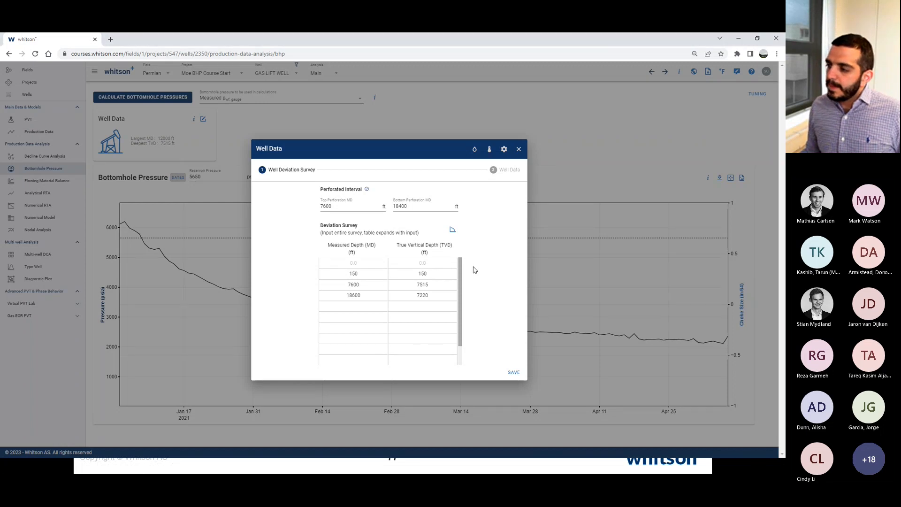
- Examine the plot of the well deviation survey repeatedly, comparing it with the survey's MD and TVD rows
click(451, 229)
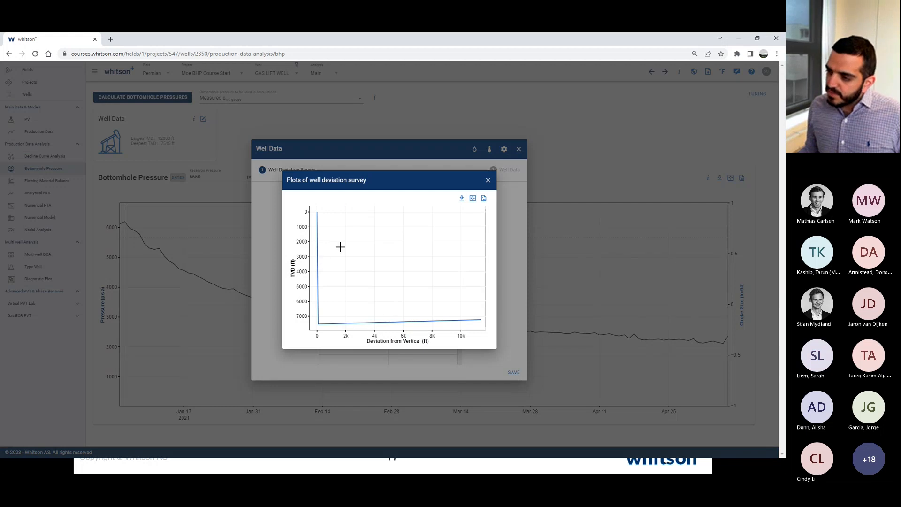
click(488, 182)
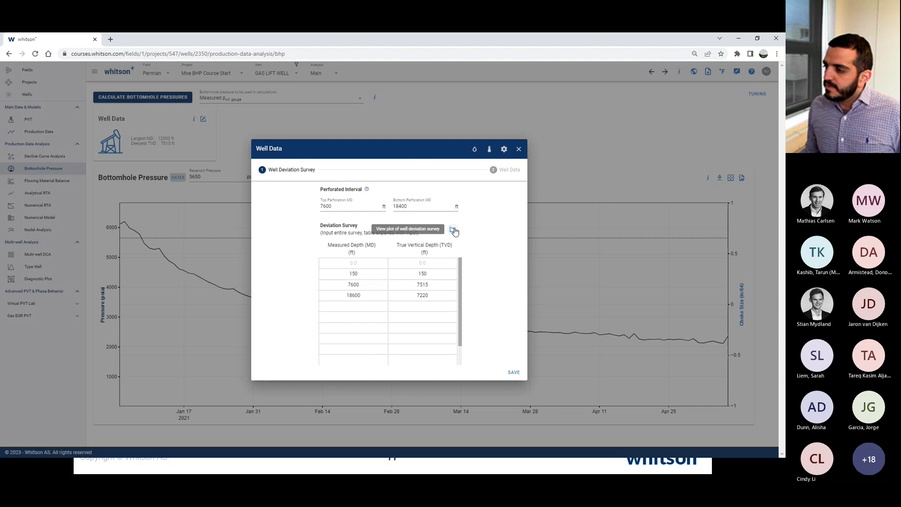
click(453, 230)
click(487, 181)
drag(350, 297, 447, 269)
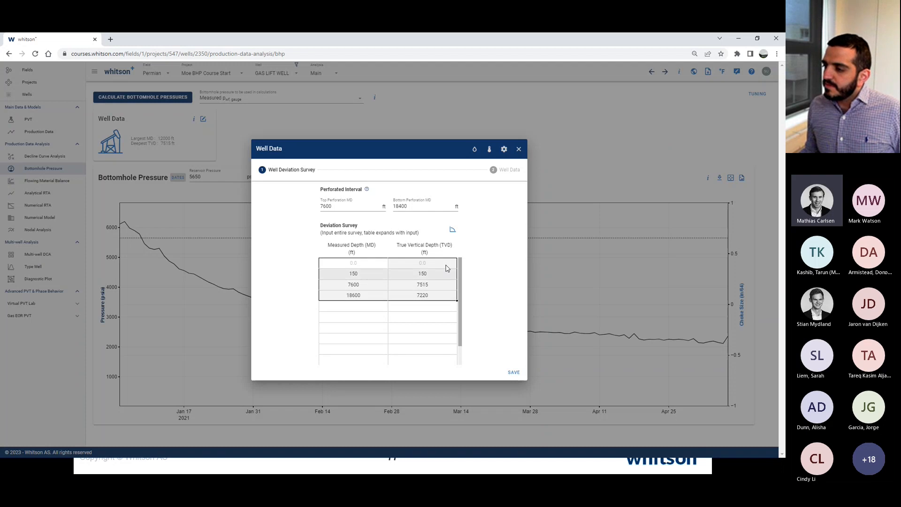
click(452, 229)
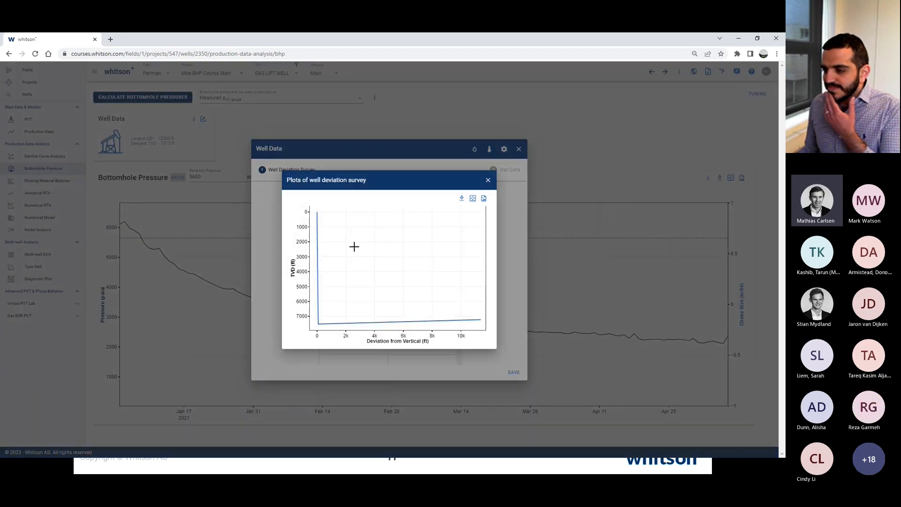
click(488, 180)
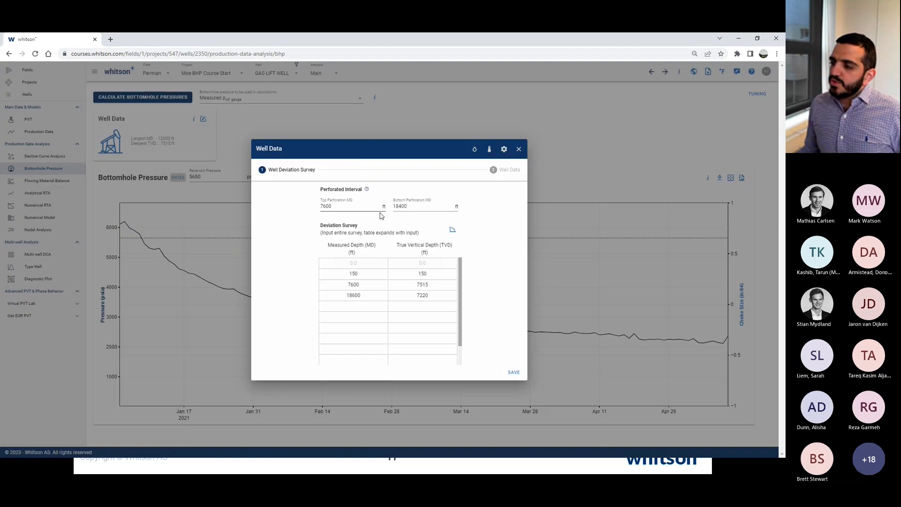
click(454, 230)
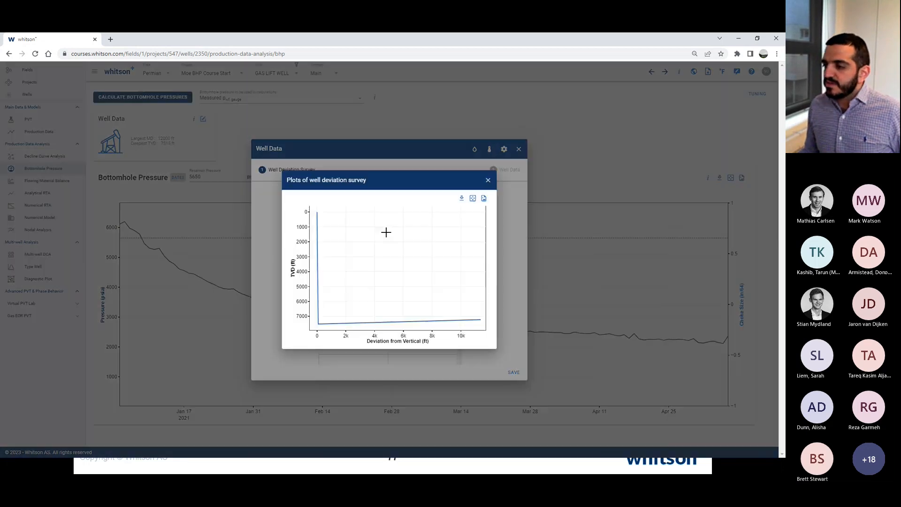
click(488, 180)
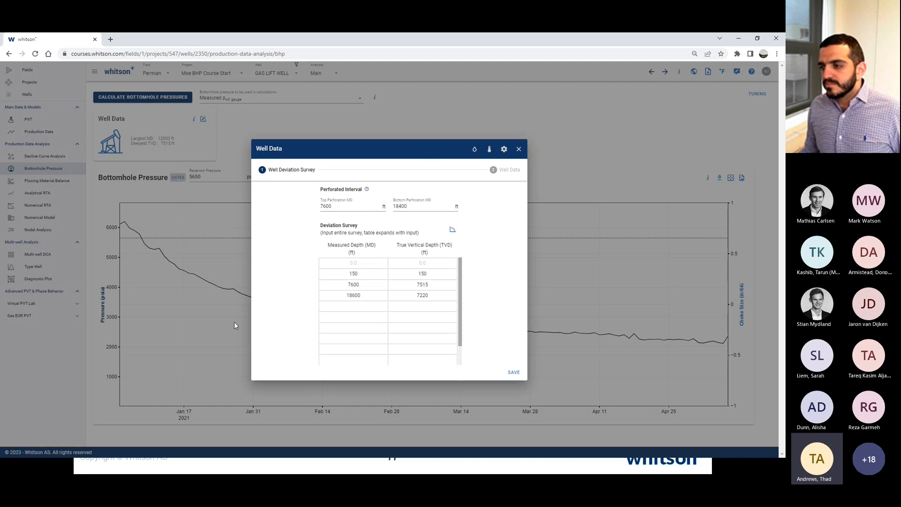
- Review the deviation survey table from the zero-depth row through the last filled MD and TVD entries
click(371, 264)
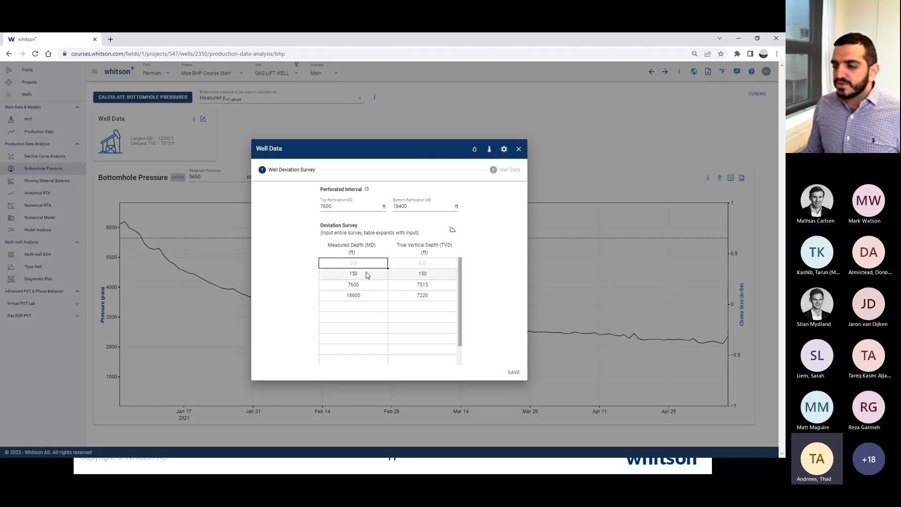
click(402, 264)
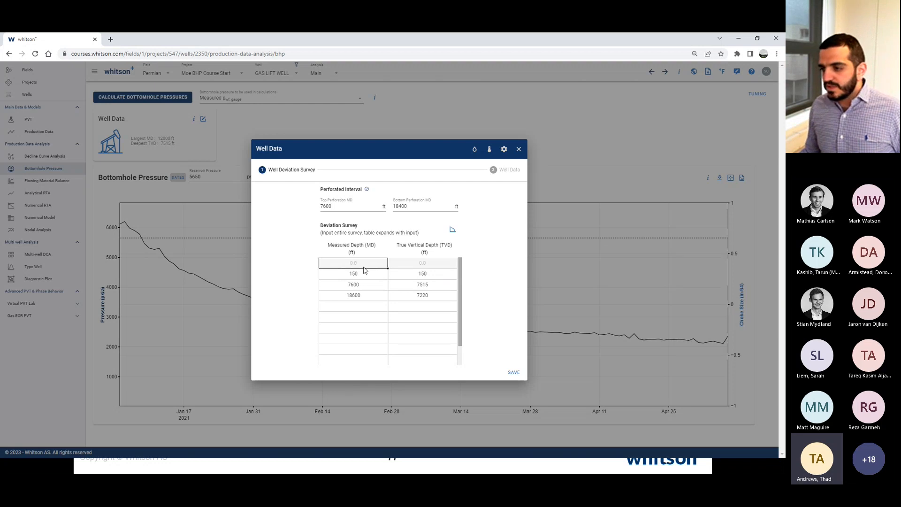
click(364, 267)
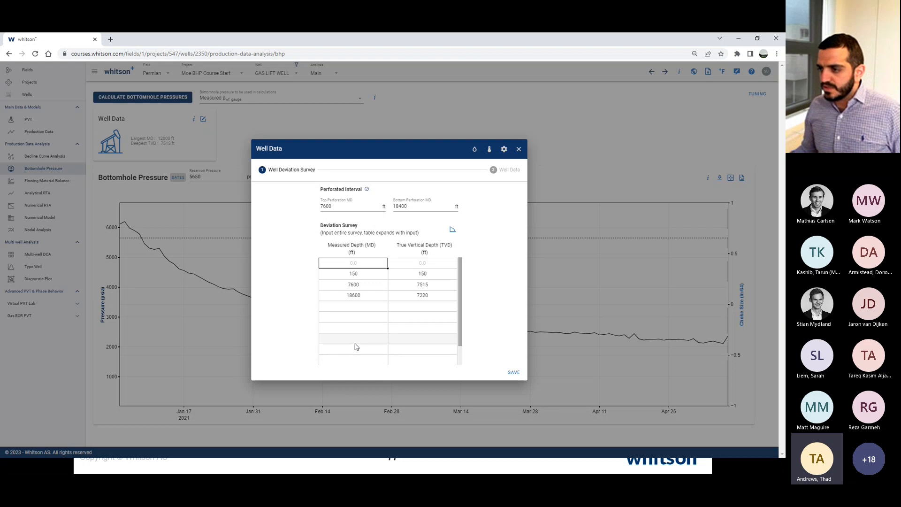
drag(366, 264, 416, 297)
scroll(414, 299, down, 1)
scroll(414, 299, up, 1)
click(494, 273)
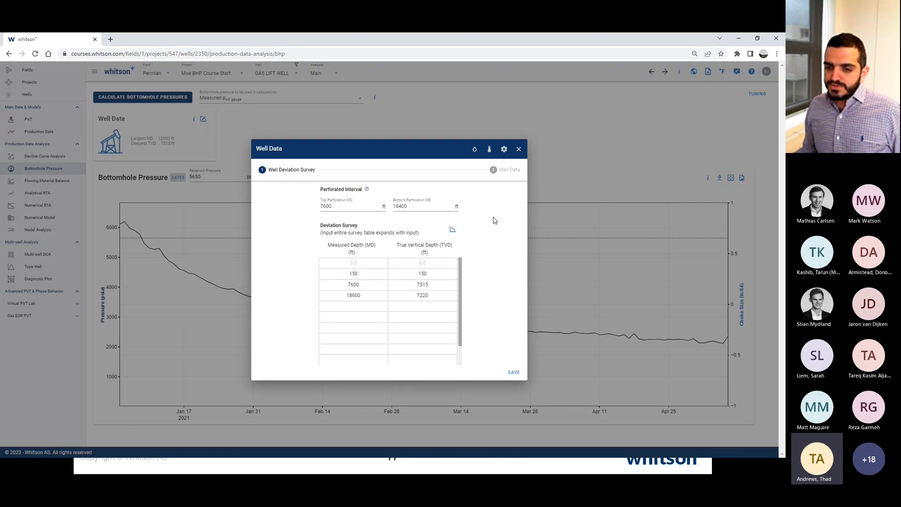
- Open the wellbore configuration in the well data, then switch to the slides and bring up the Casing & Tubing Data slide
click(505, 183)
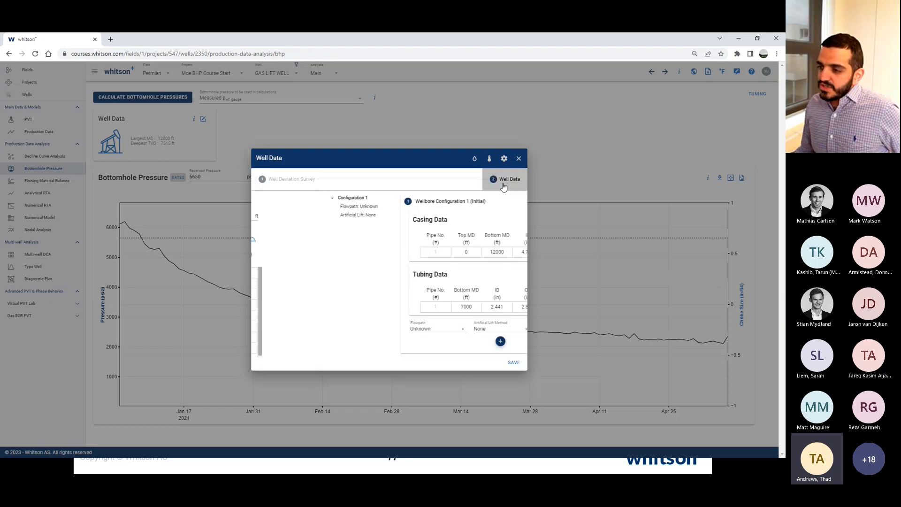
click(295, 178)
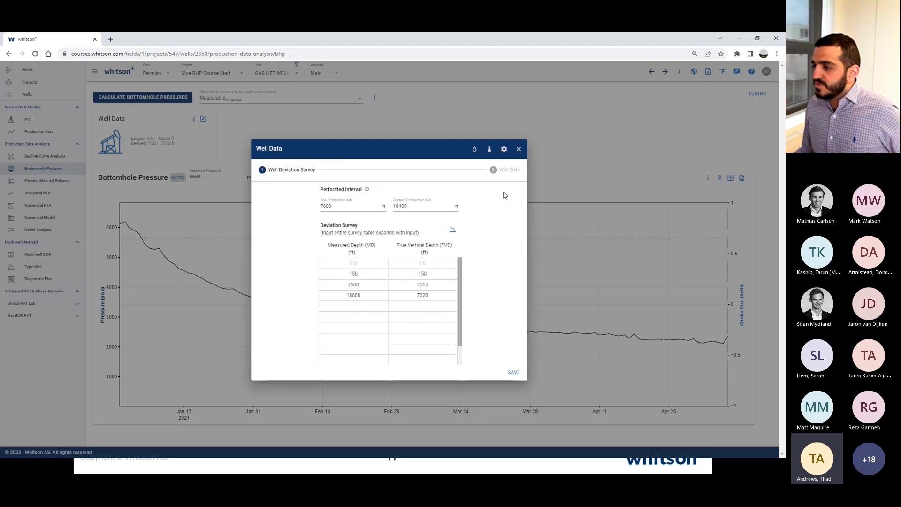
click(506, 177)
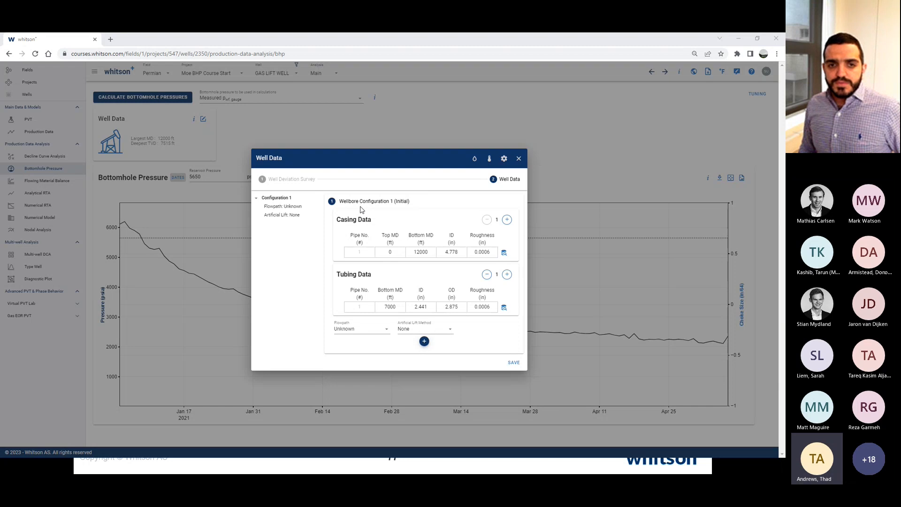
key(alt+Tab)
key(Right)
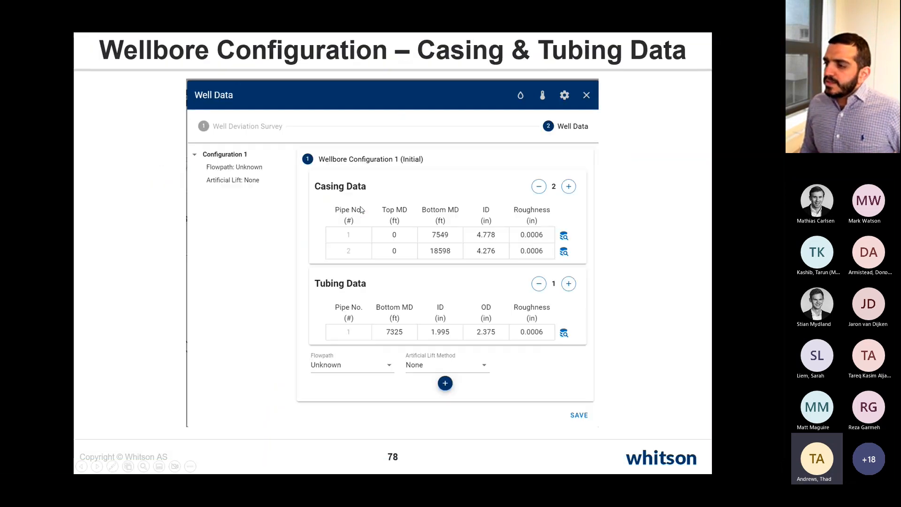
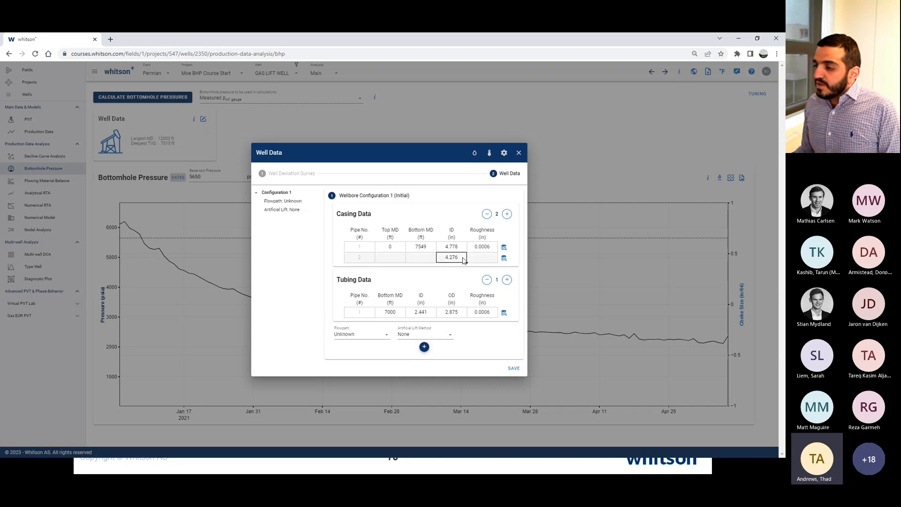
- Clear the second casing's ID and fill it from the Casing Catalogue with the 5 in, 18 lb/ft pipe of 4.276 in ID
key(Delete)
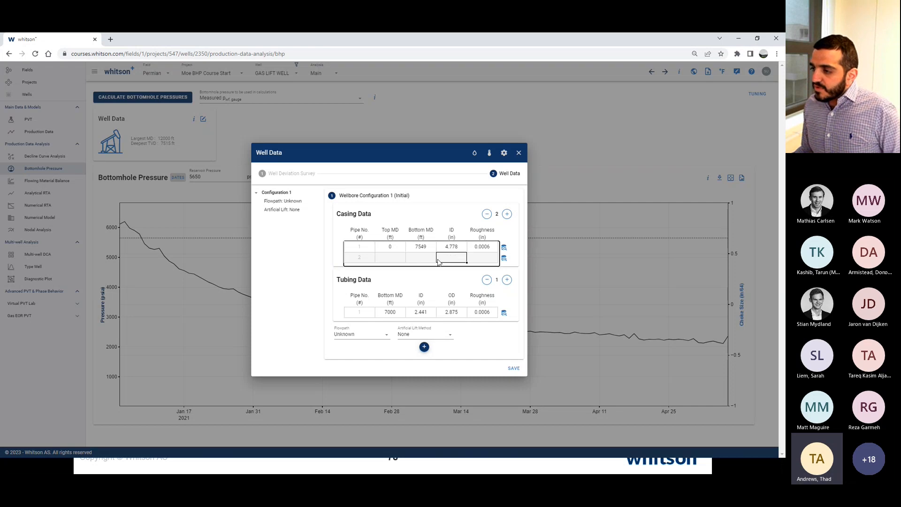
click(503, 261)
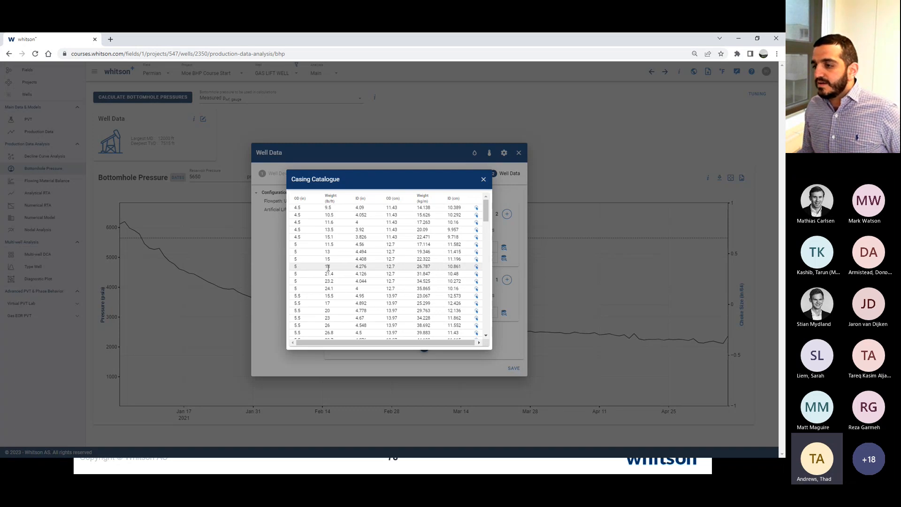
double_click(296, 268)
drag(315, 270, 477, 272)
click(476, 268)
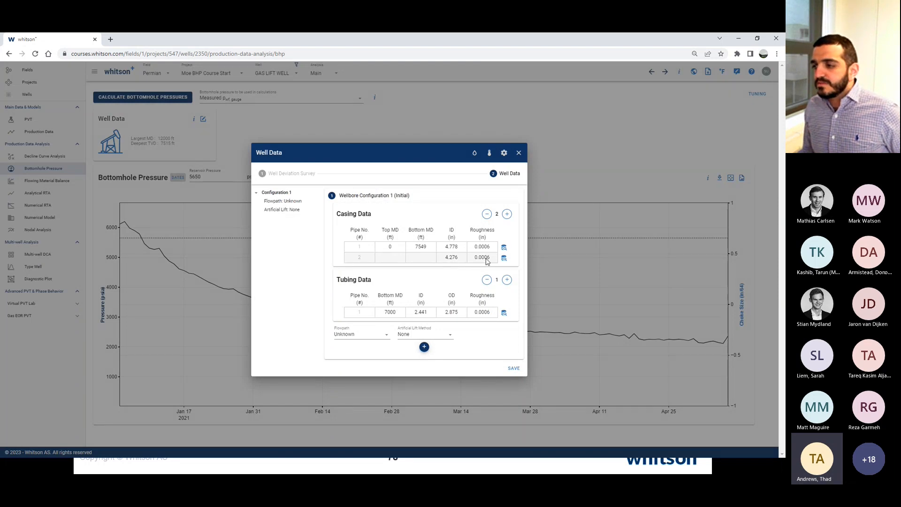
click(453, 262)
click(481, 261)
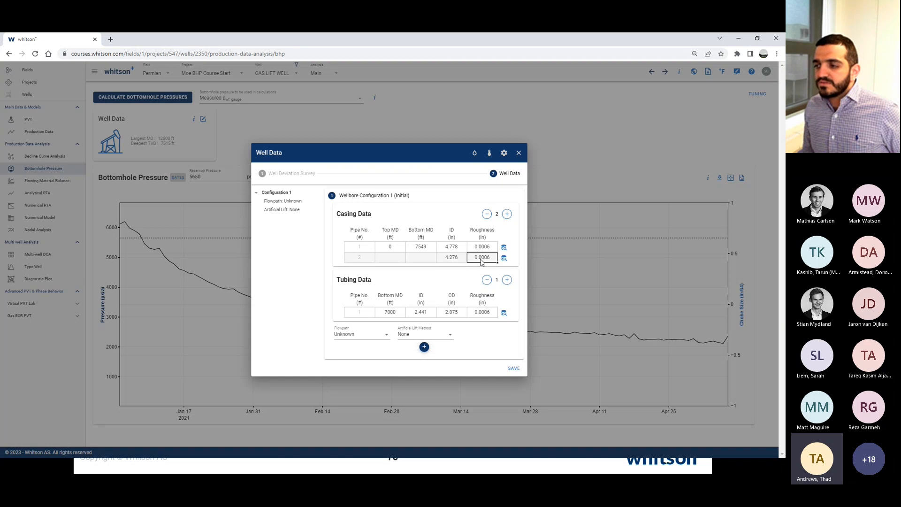
click(453, 256)
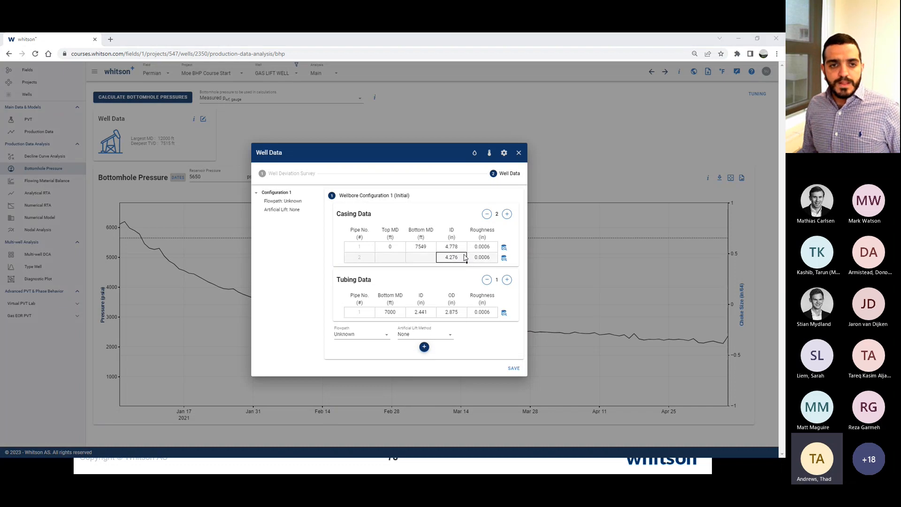
- Set the second casing's top MD to 0 ft and bottom MD to 18598 ft, as given on the slide
key(alt+Tab)
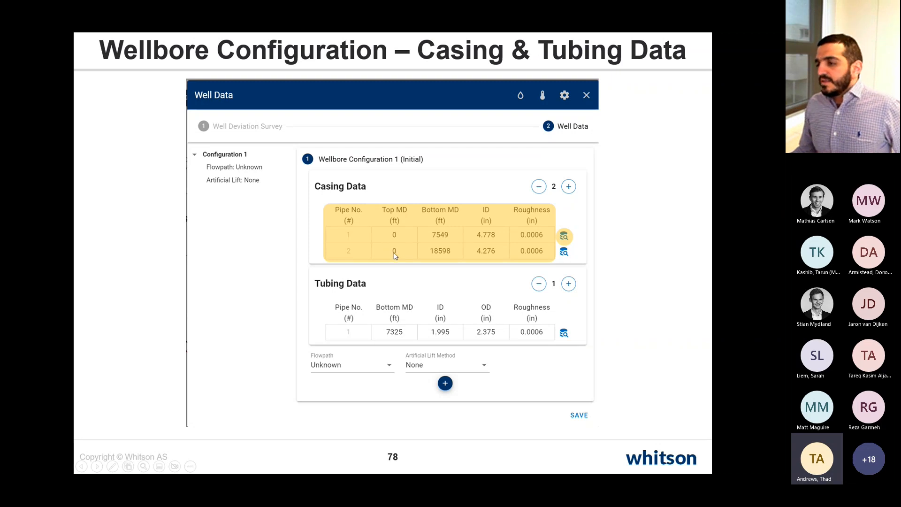
key(alt+Tab)
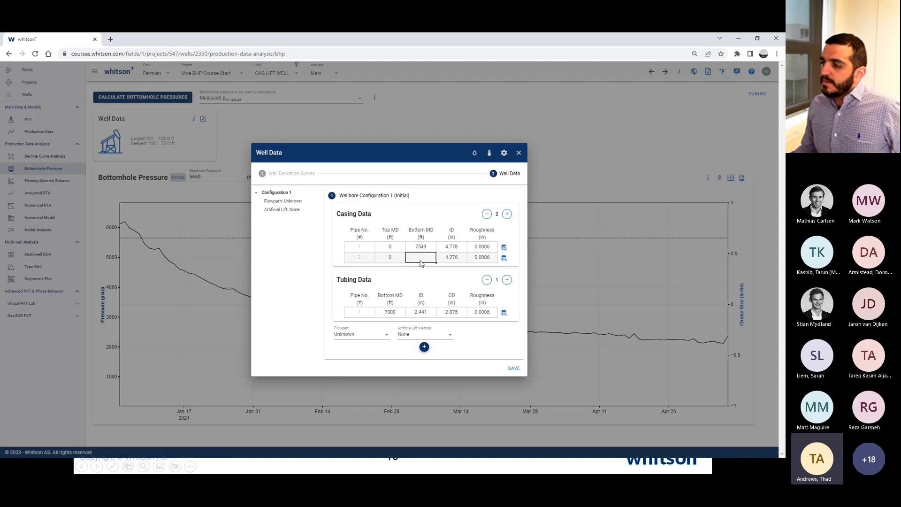
key(alt+Tab)
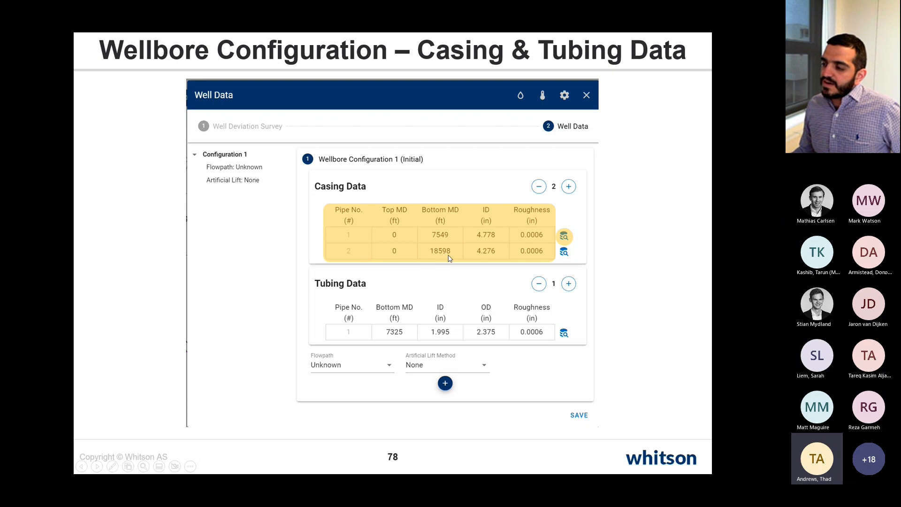
key(alt+Tab)
text(18598)
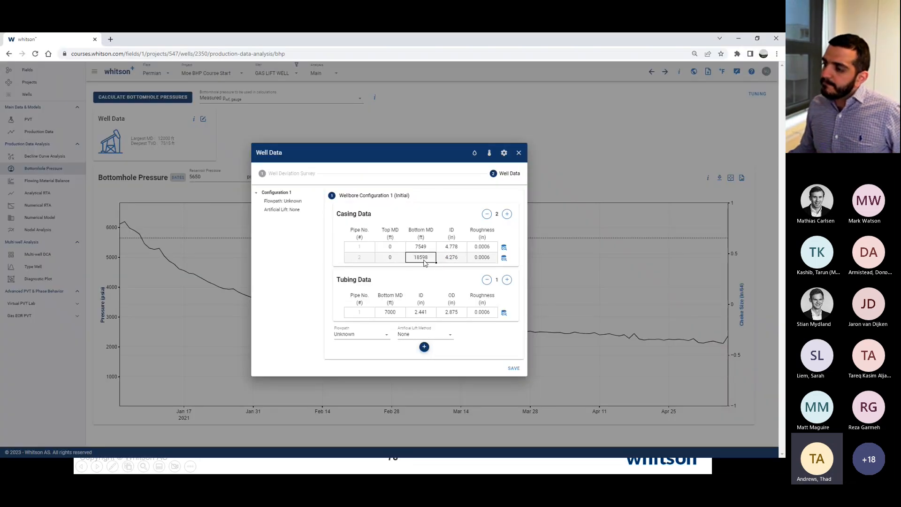
click(416, 279)
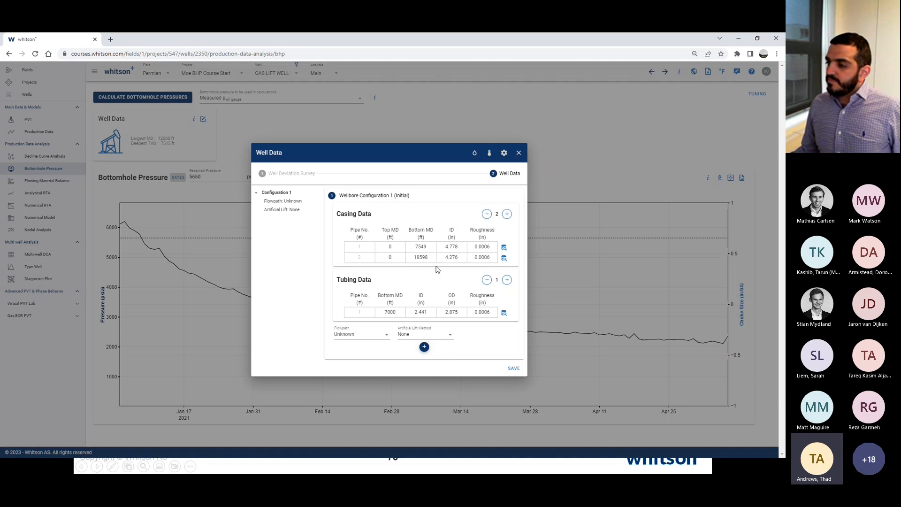
- Review the depth, ID and roughness entries of both casing rows in the initial wellbore configuration
drag(353, 247, 480, 264)
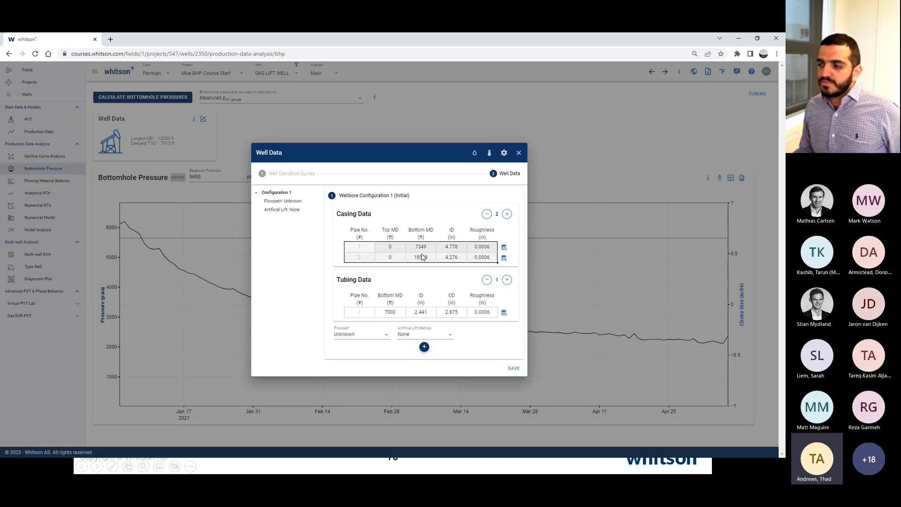
click(432, 222)
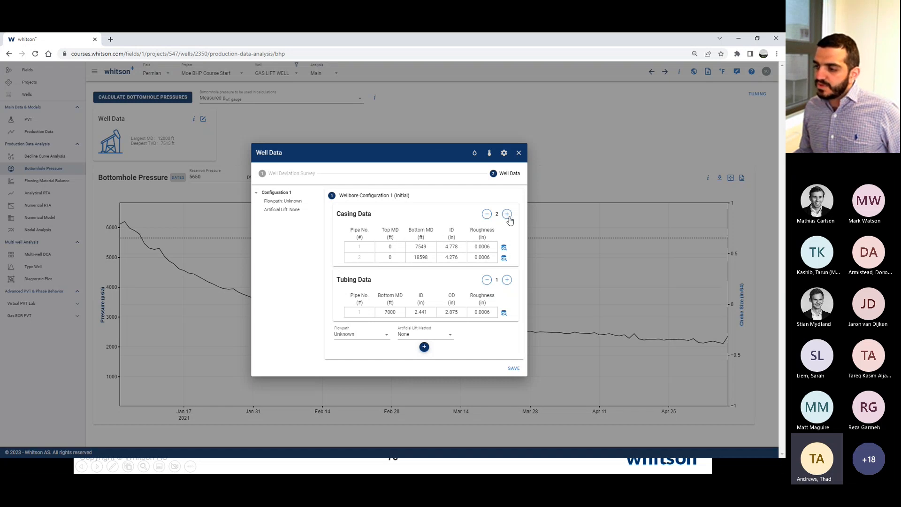
drag(359, 247, 484, 259)
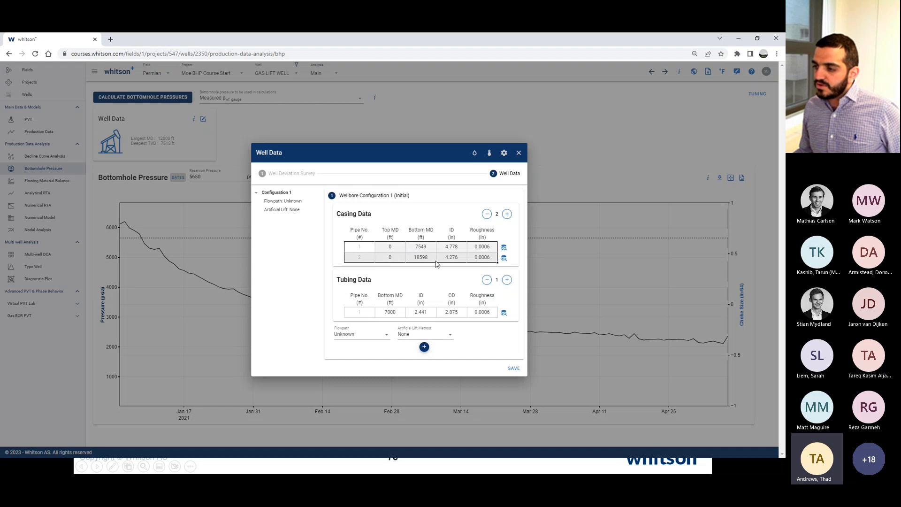
drag(389, 257, 474, 258)
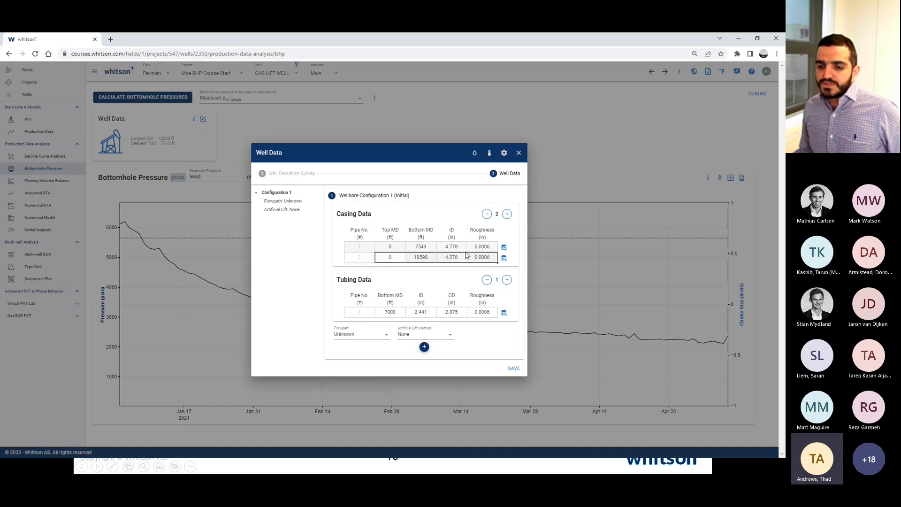
click(348, 275)
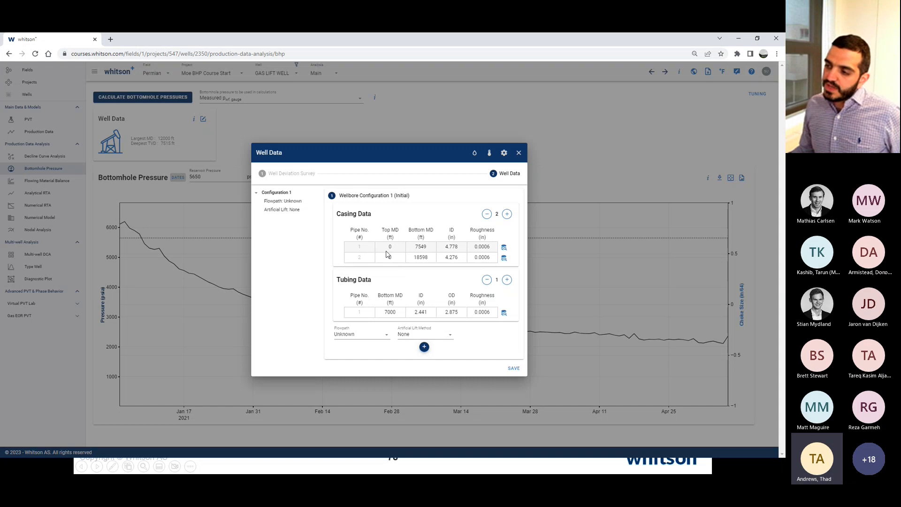
drag(386, 251, 455, 249)
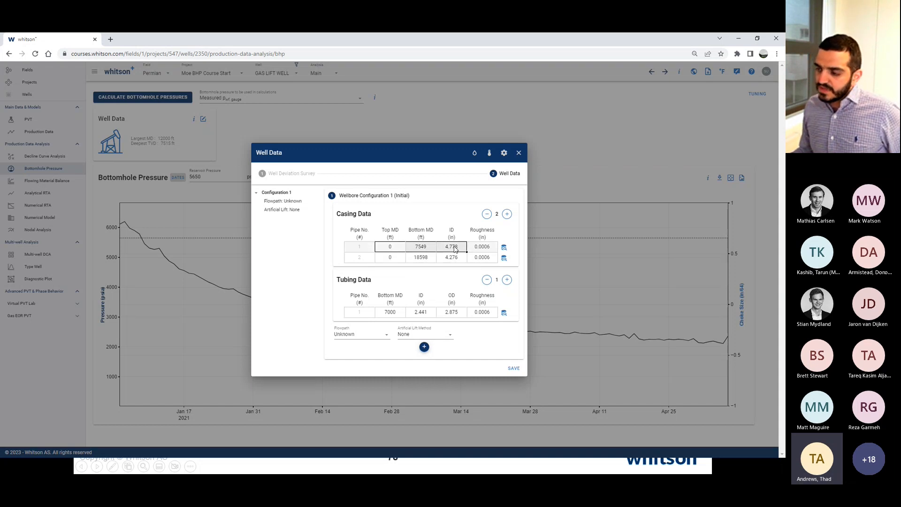
- Check the second casing's depths and ID, and compare both casing rows in the casing data
drag(390, 257, 459, 261)
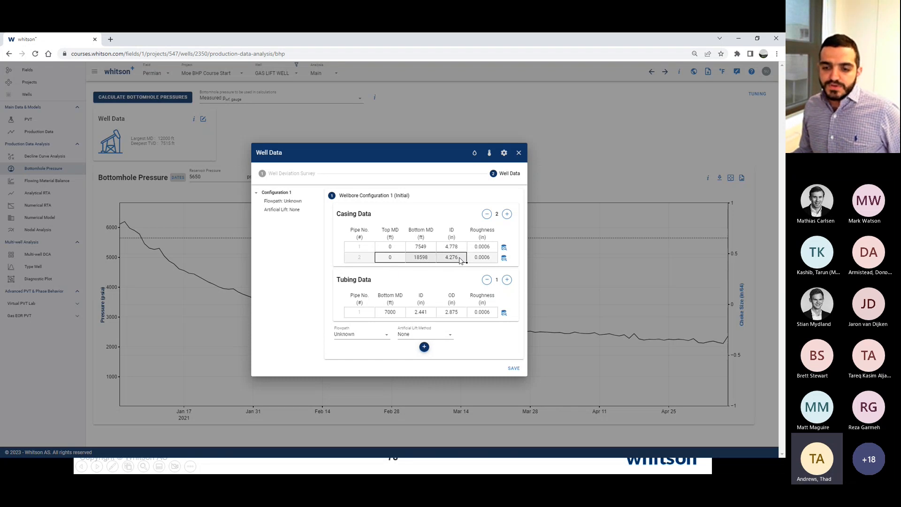
drag(372, 261, 454, 260)
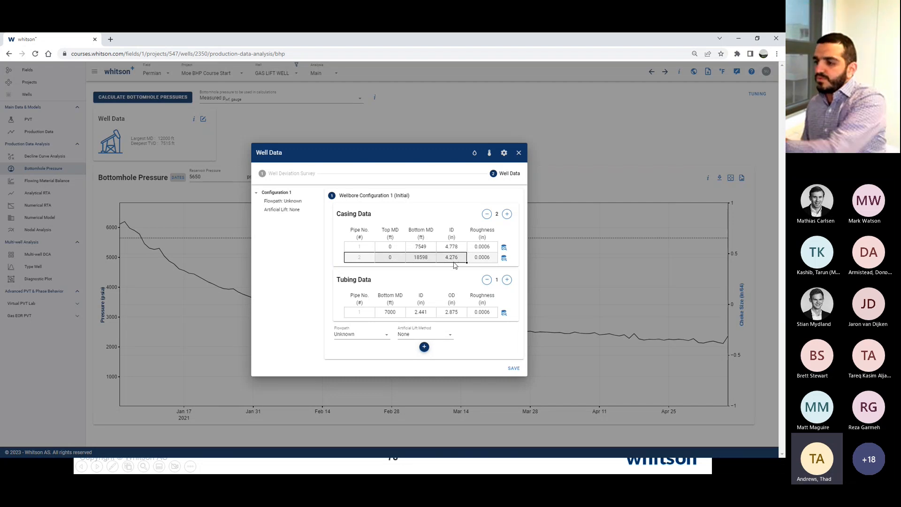
drag(373, 261, 445, 258)
click(451, 261)
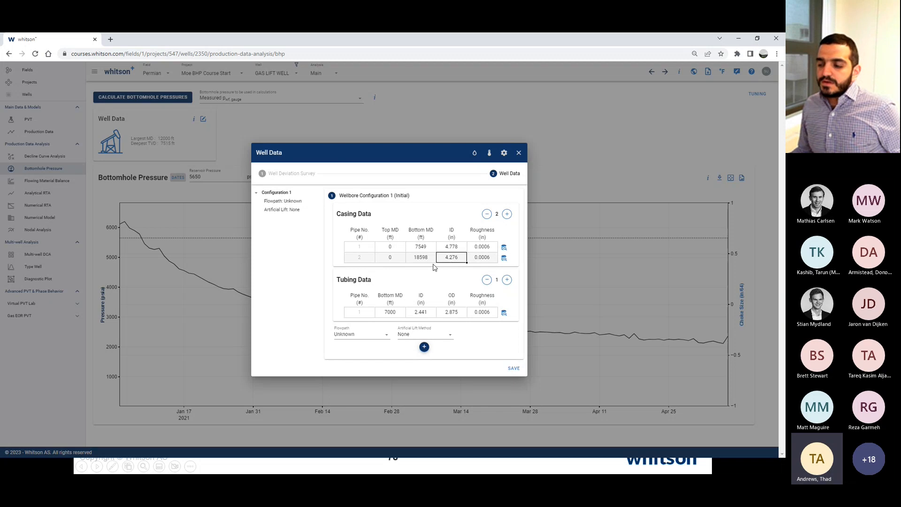
drag(369, 250, 481, 261)
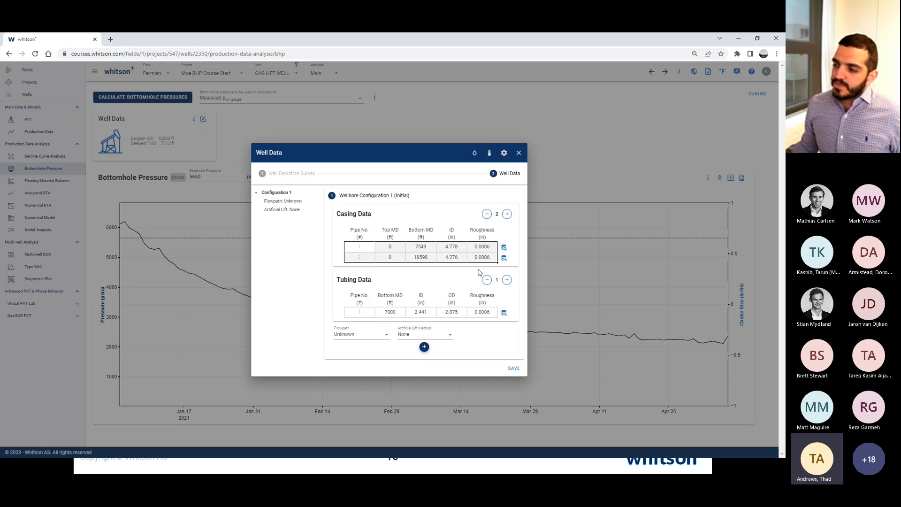
click(421, 257)
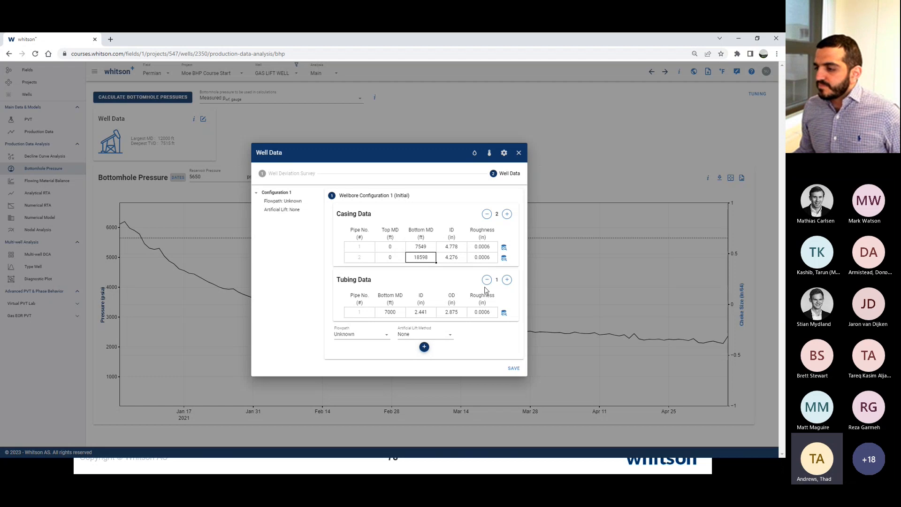
click(427, 287)
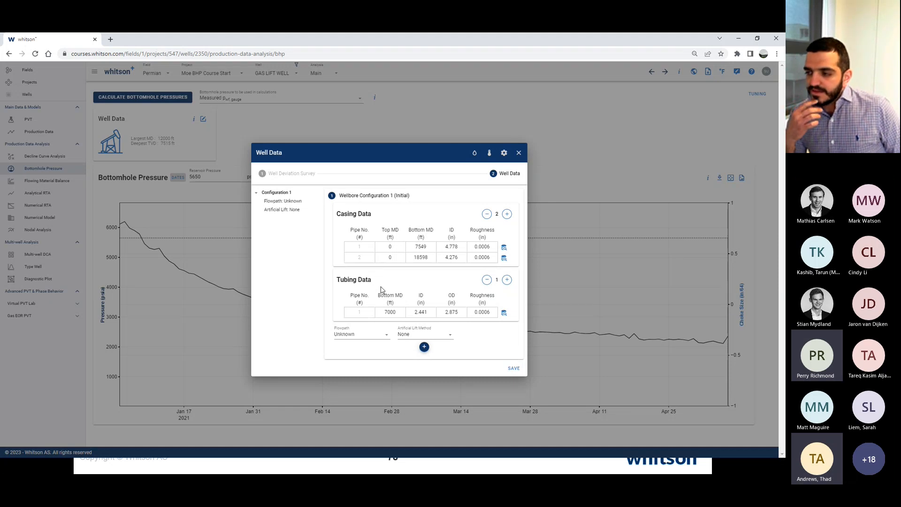
- Try a top MD of 7000 ft for the second casing, and return it to 0 ft
click(402, 256)
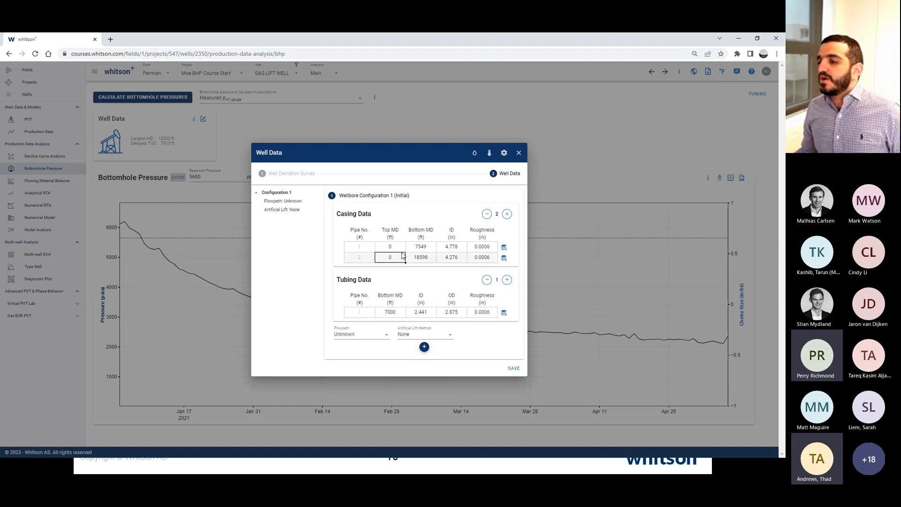
key(Delete)
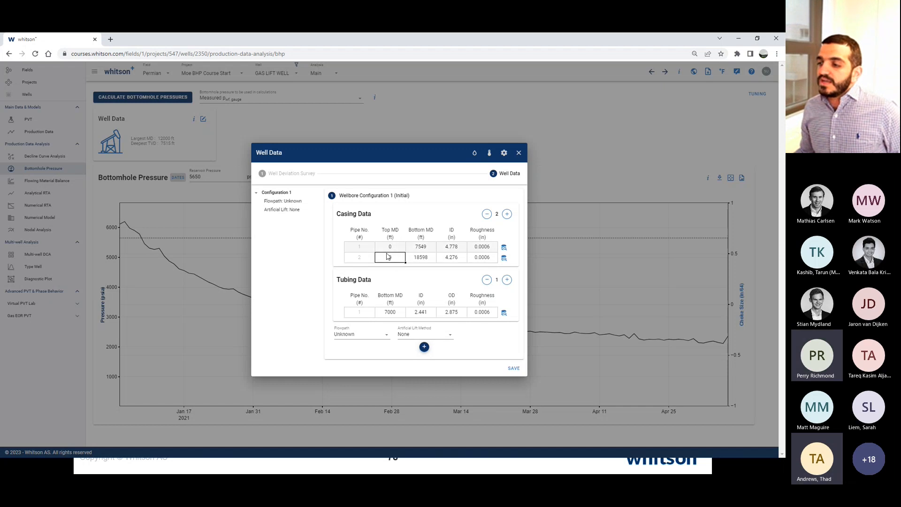
text(7000)
key(Tab)
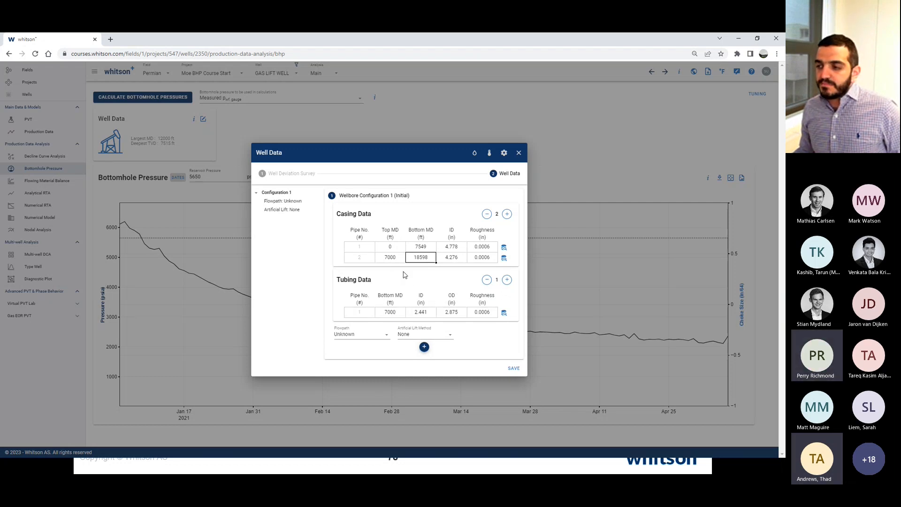
click(397, 258)
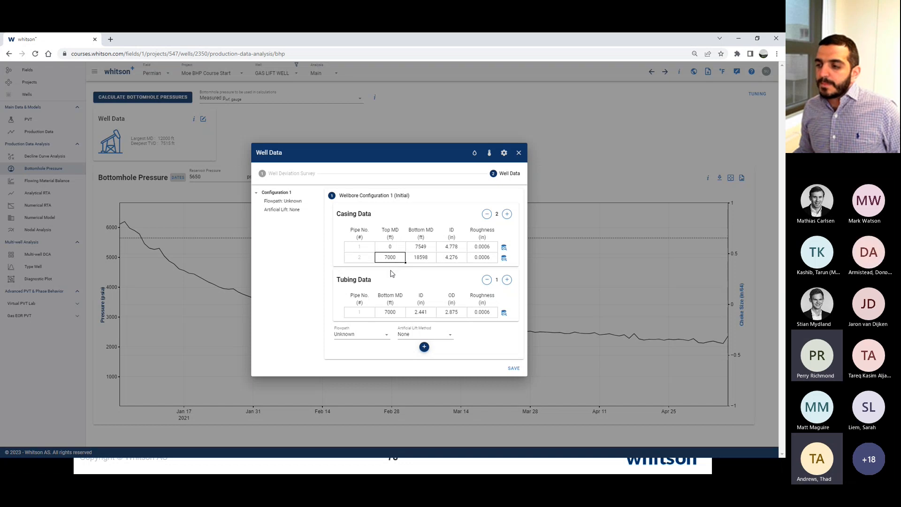
text(0)
key(Tab)
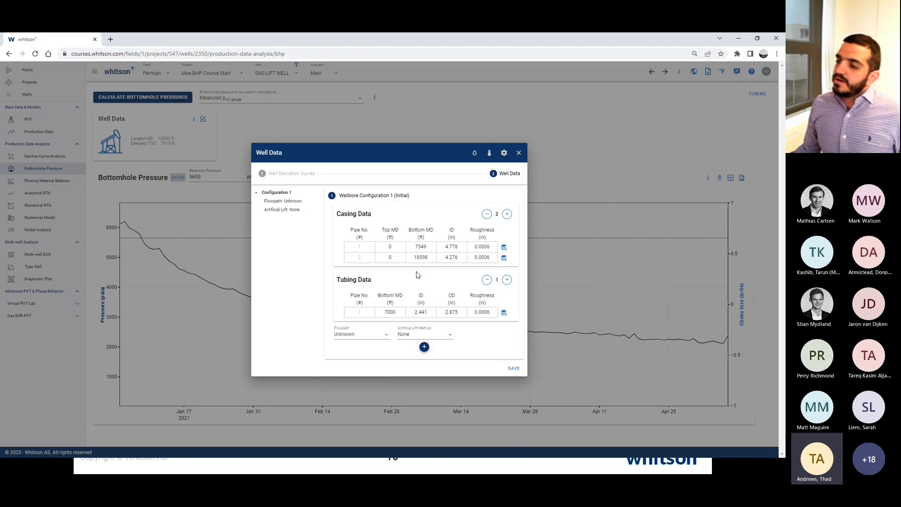
- Examine both casing rows together, including their 0 ft top MD, bottom MD, ID and roughness
click(369, 248)
drag(379, 253, 483, 261)
click(390, 257)
text(0)
key(Return)
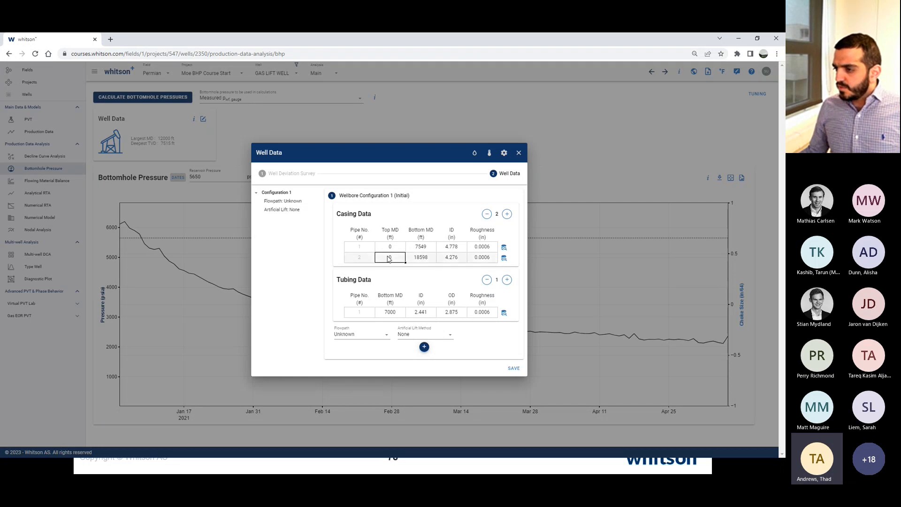
drag(390, 249, 466, 261)
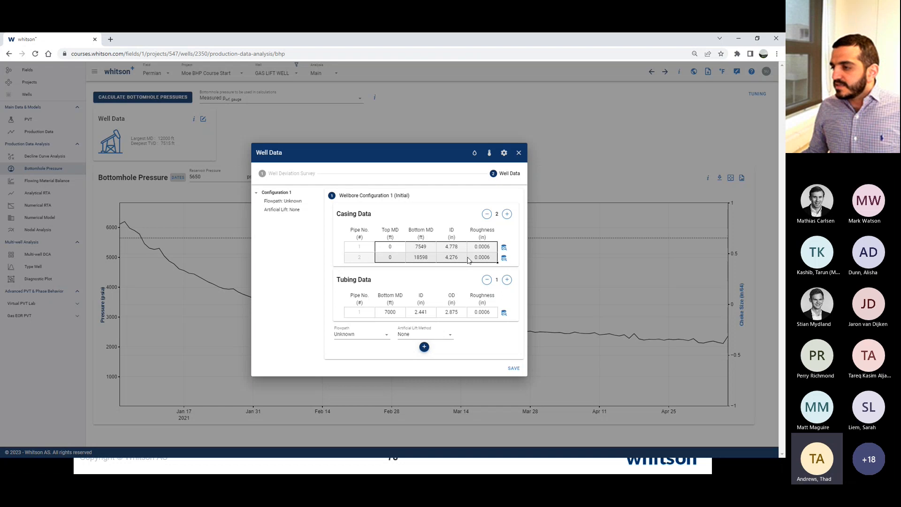
click(393, 258)
click(359, 250)
click(410, 278)
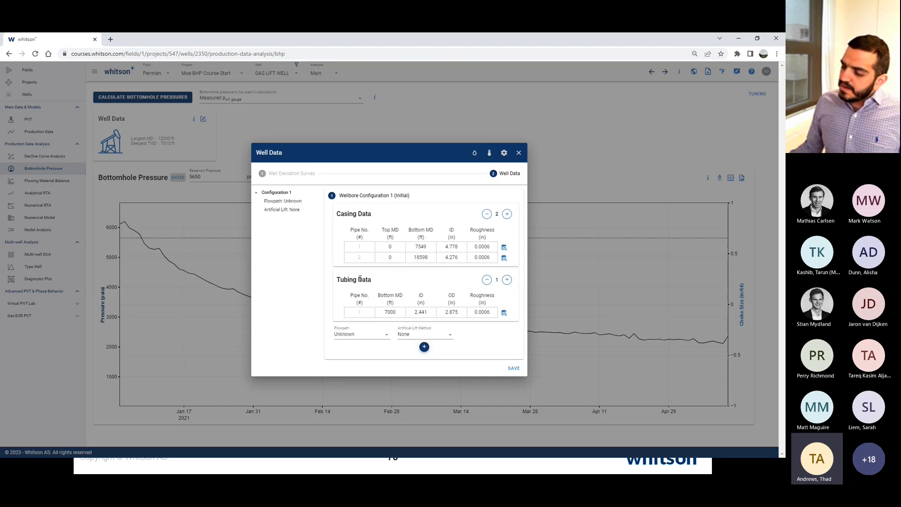
drag(358, 246, 473, 260)
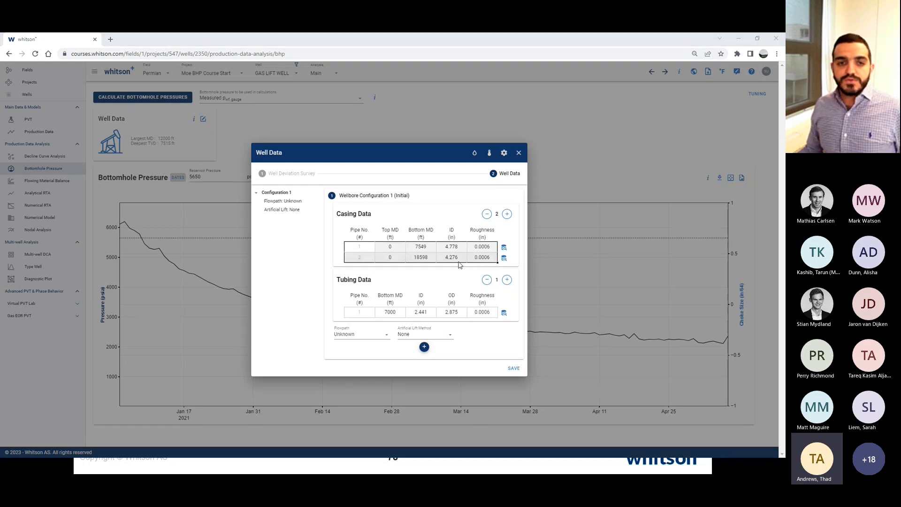
- Look up the tubing data on the Casing & Tubing Data slide and set the tubing's ID to 1.995 in and OD to 2.375 in in whitson+
key(alt+Tab)
key(Right)
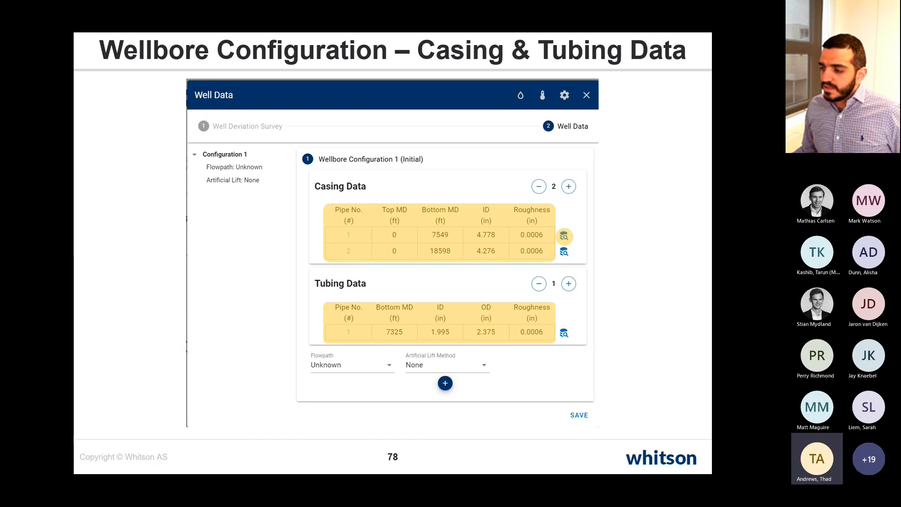
key(alt+Tab)
click(420, 314)
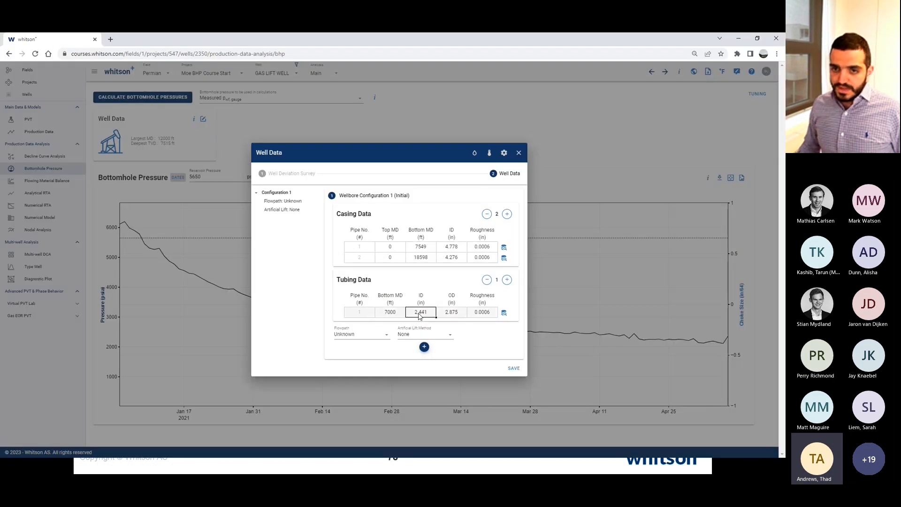
text(1.995)
click(450, 316)
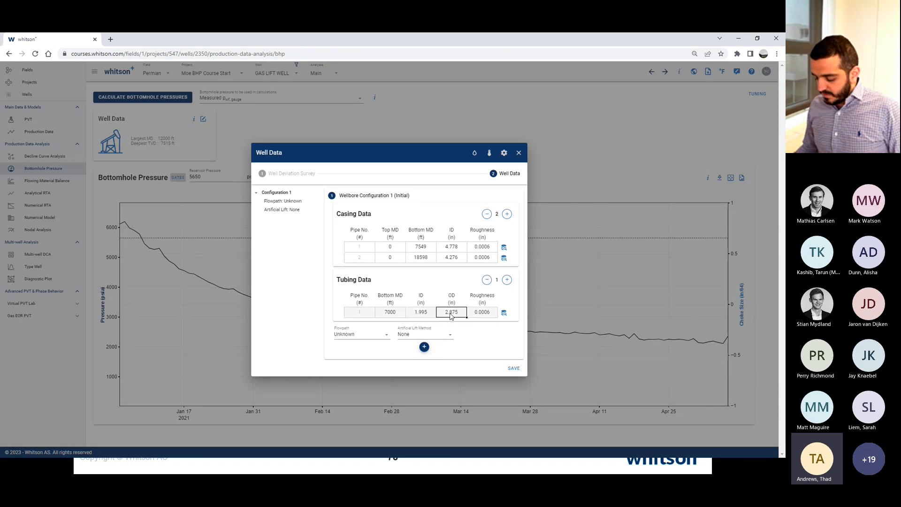
text(2.375)
click(420, 314)
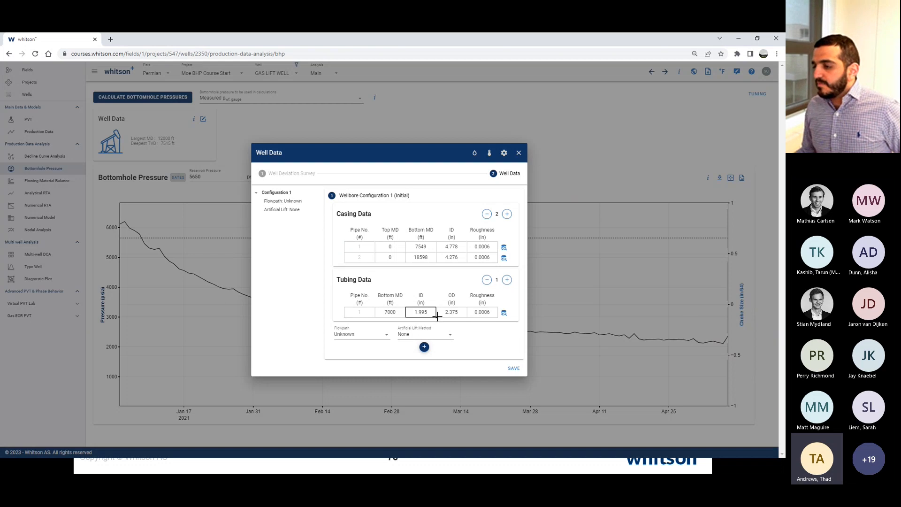
- Check the tubing depth on the slide and set the tubing's bottom MD to 7325 ft
click(397, 316)
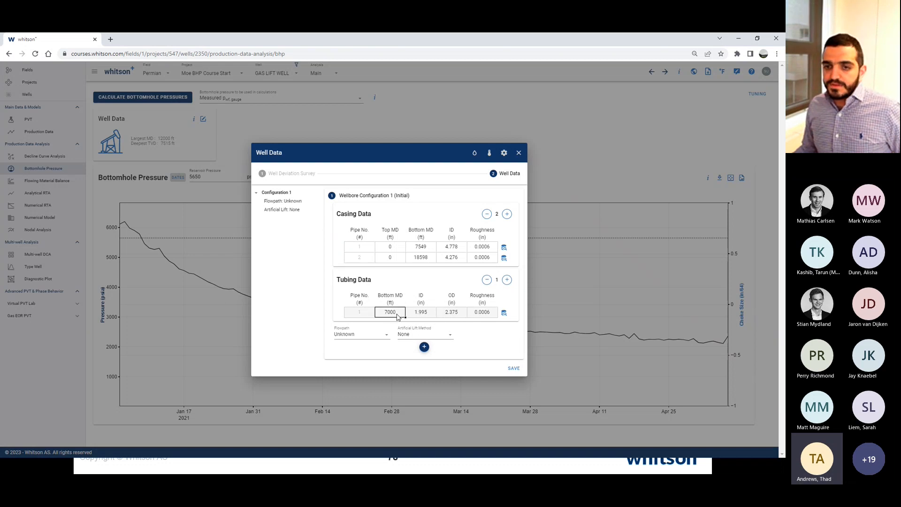
key(alt+Tab)
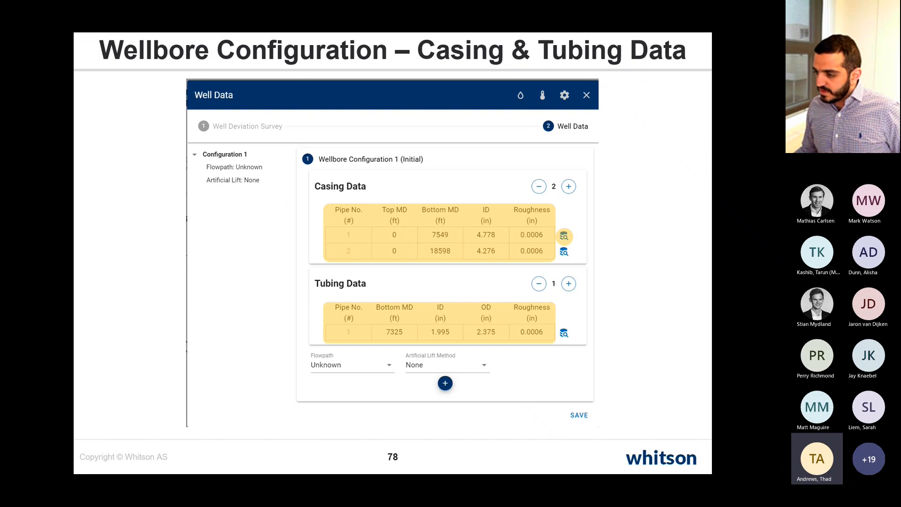
key(alt+Tab)
text(7)
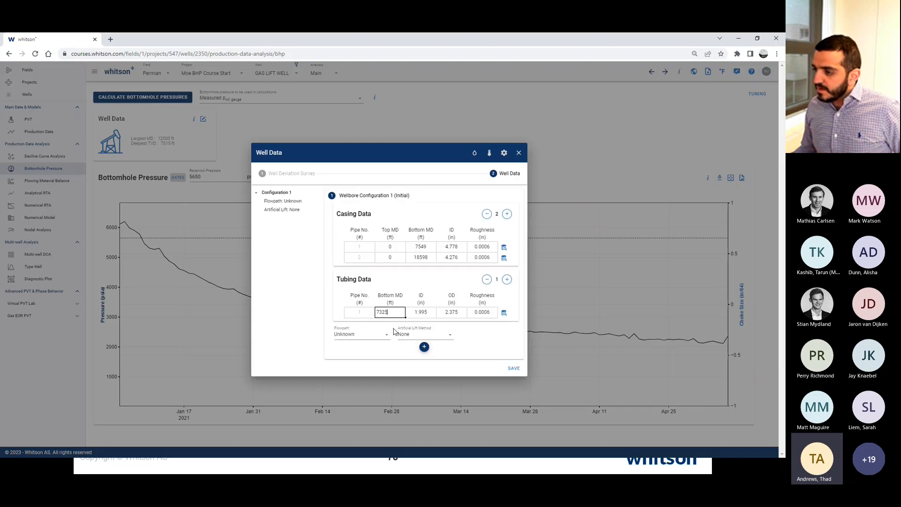
click(428, 317)
- Clear the tubing's ID and OD and fill them from the Tubing Catalogue with the 2.375 in, 4.6 lb/ft pipe of 1.995 in ID
click(459, 318)
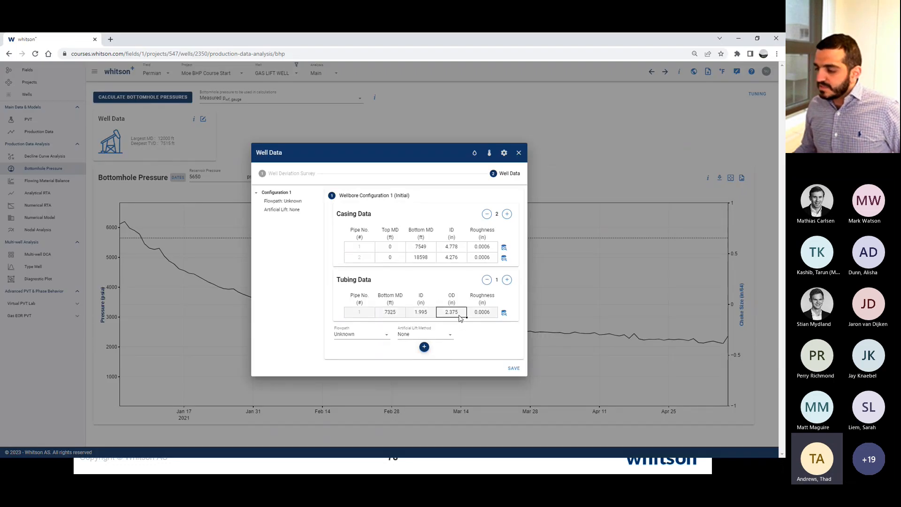
key(shift+Left)
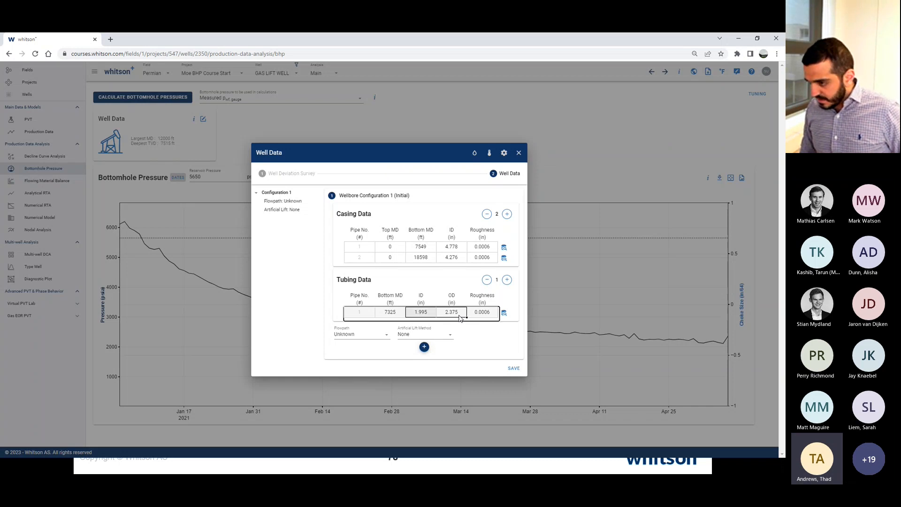
key(Delete)
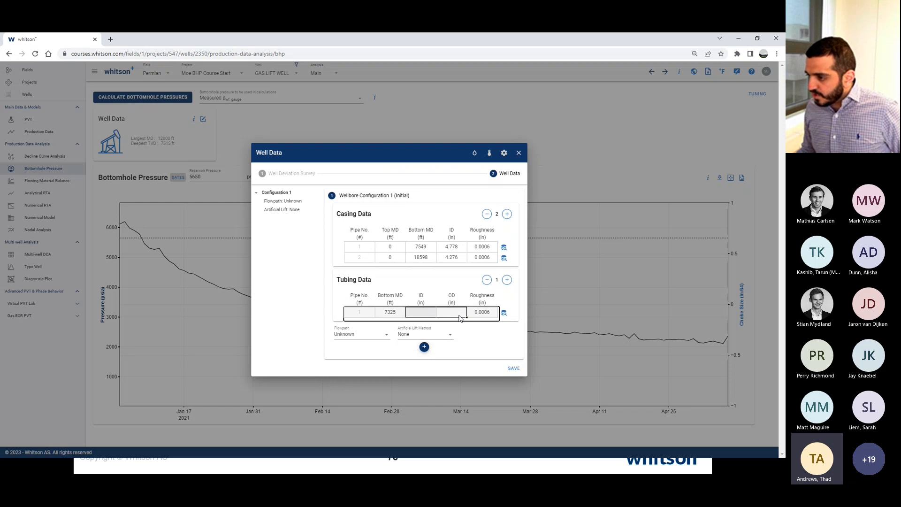
click(503, 313)
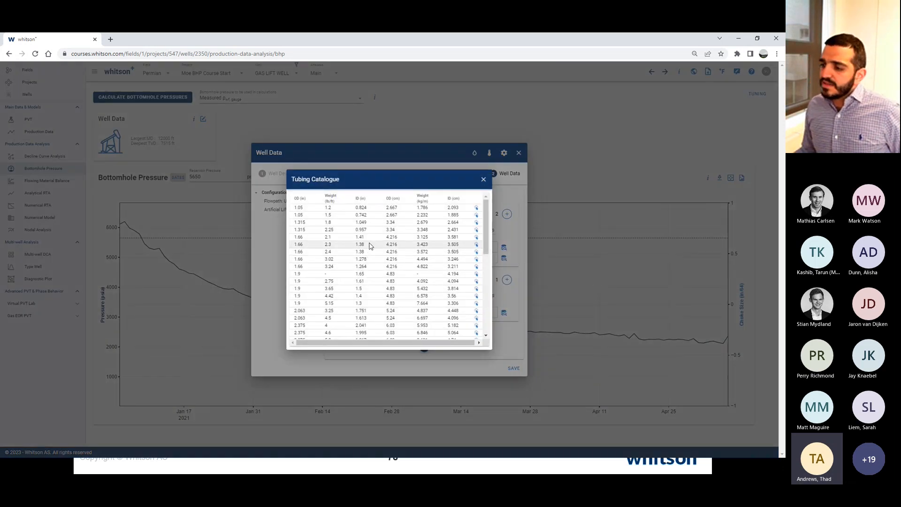
scroll(361, 253, down, 1)
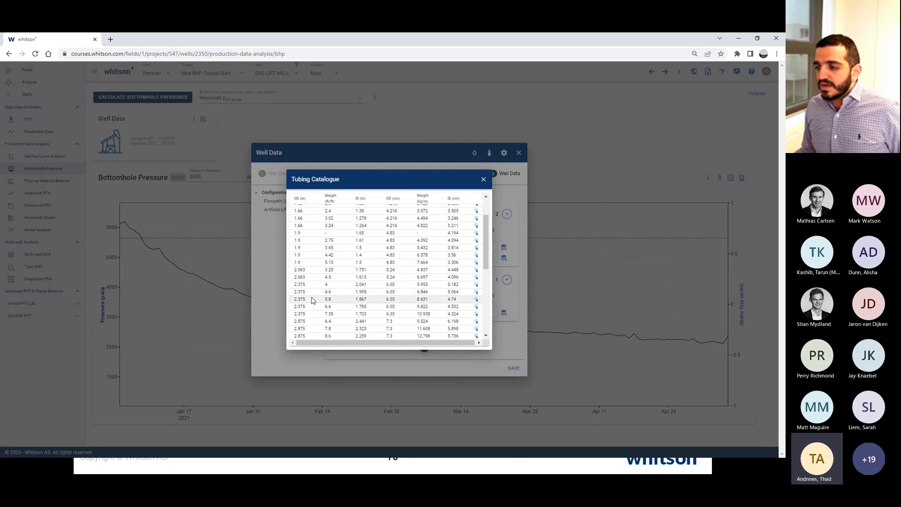
click(355, 293)
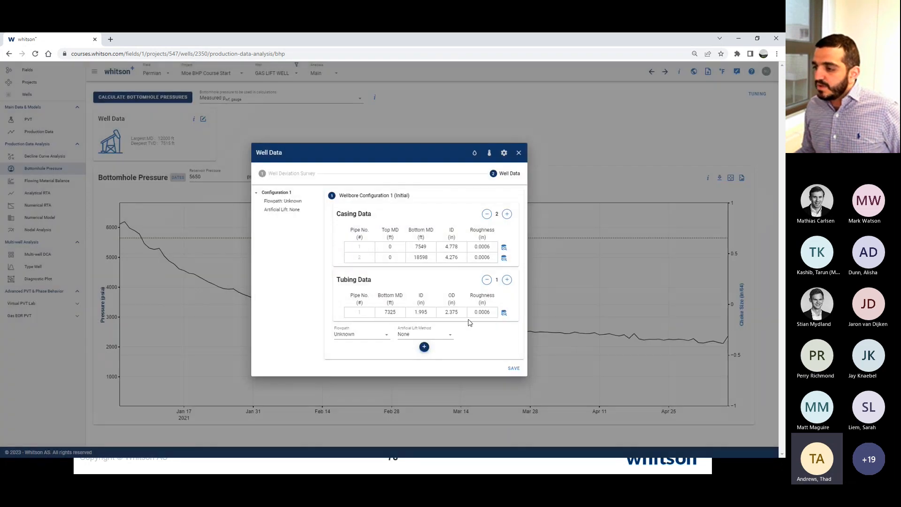
- Recheck the 2.375 in, 4.6 lb/ft pipe in the Tubing Catalogue, close it and return to the tubing row
click(504, 312)
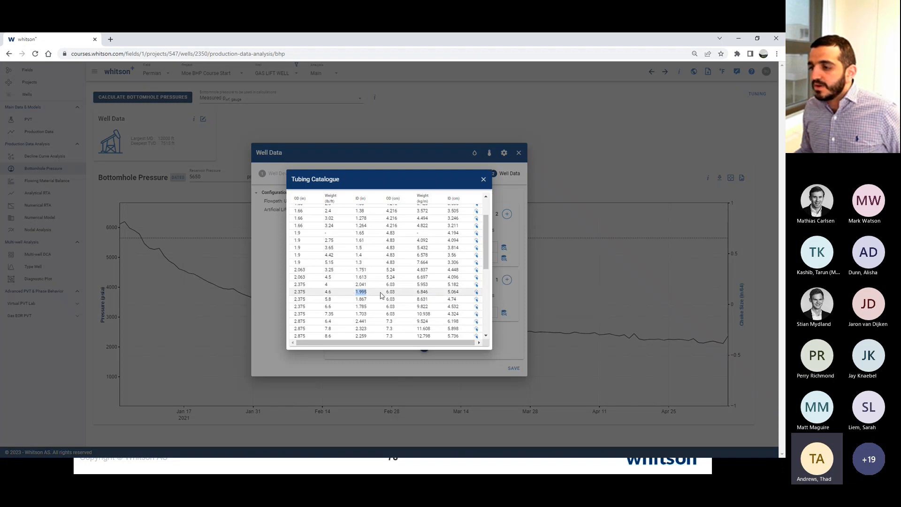
click(484, 179)
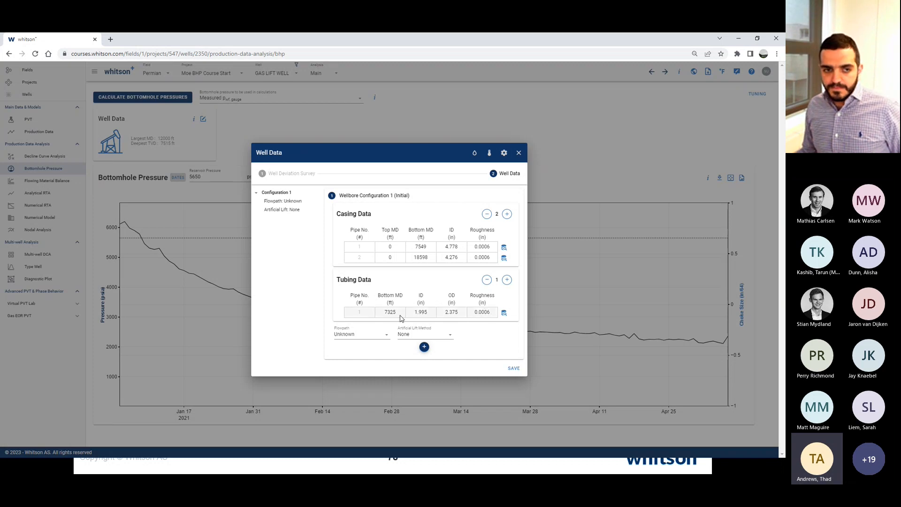
click(359, 312)
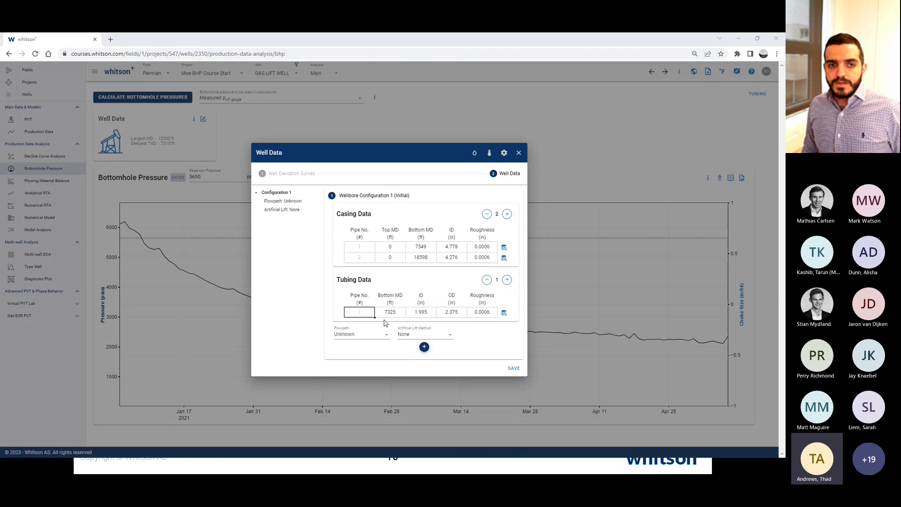
- Look up the flowpath and lift settings on the Wellbore Configuration slide and set the flowpath to Tubing in whitson+
key(alt+Tab)
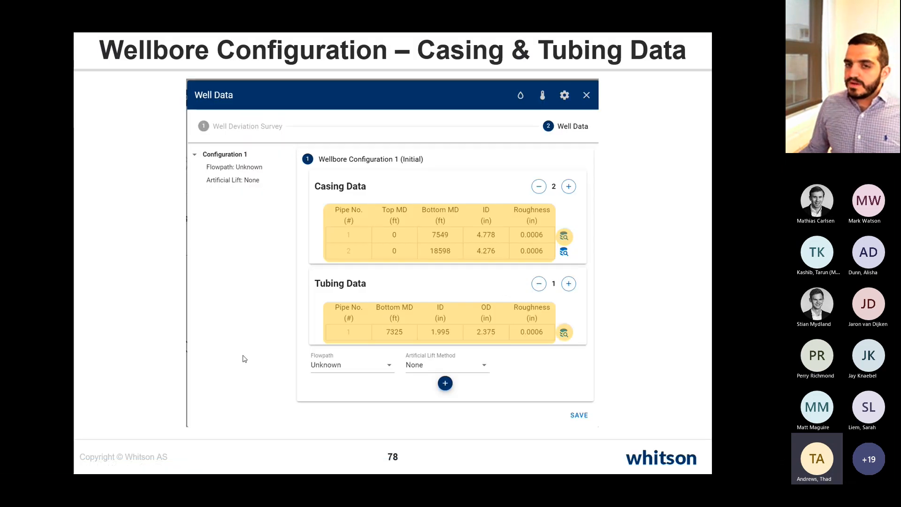
click(138, 342)
click(139, 342)
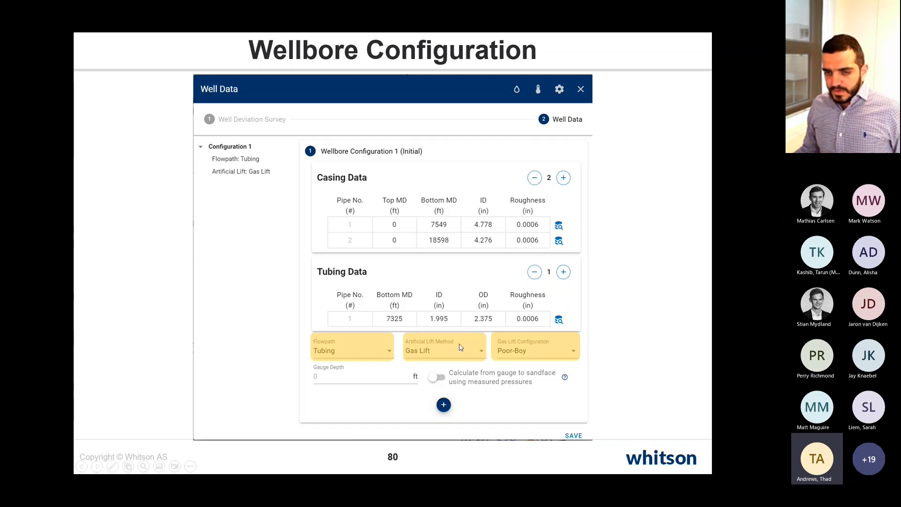
key(alt+Tab)
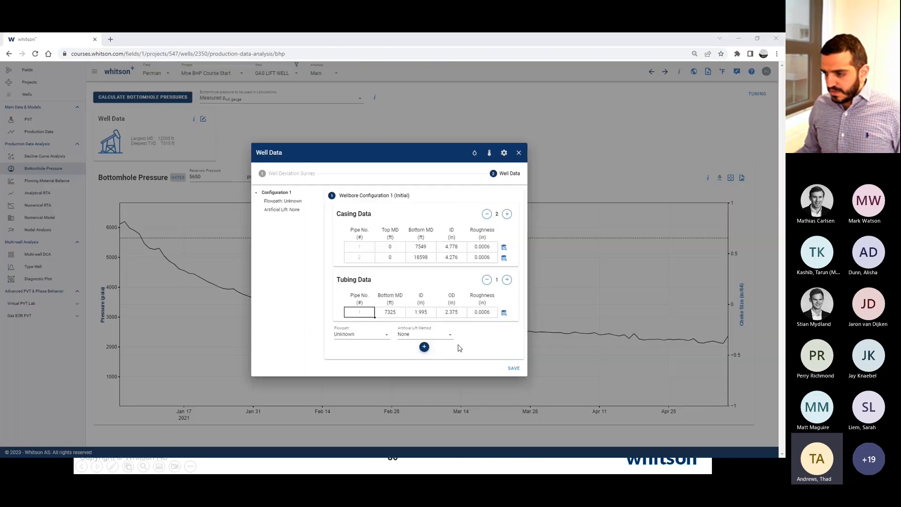
click(350, 336)
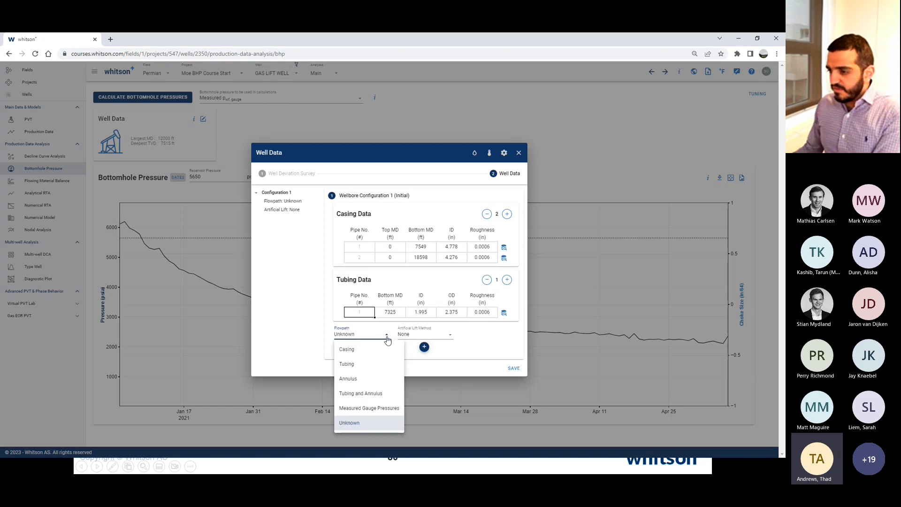
click(387, 339)
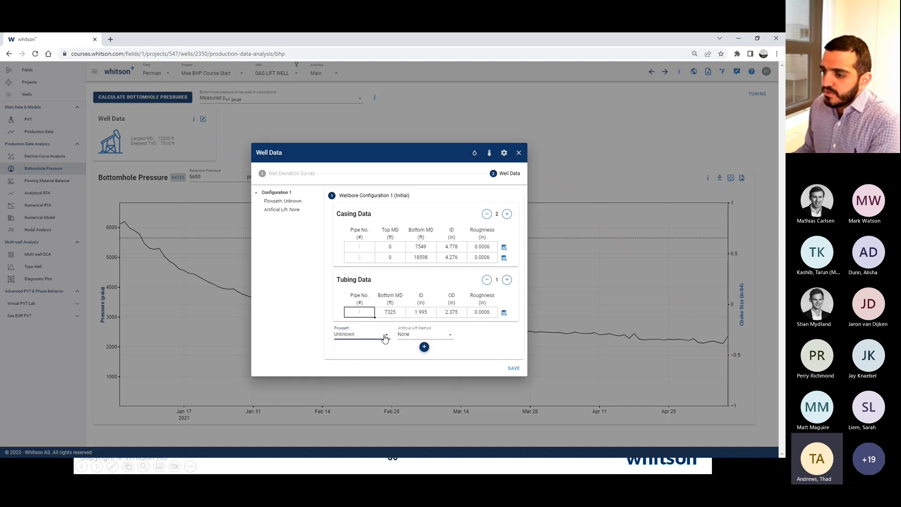
click(350, 338)
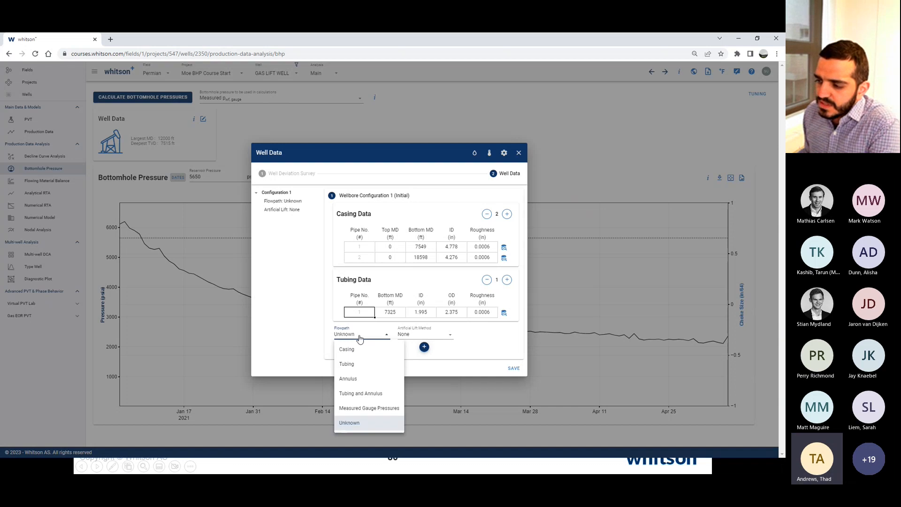
click(388, 335)
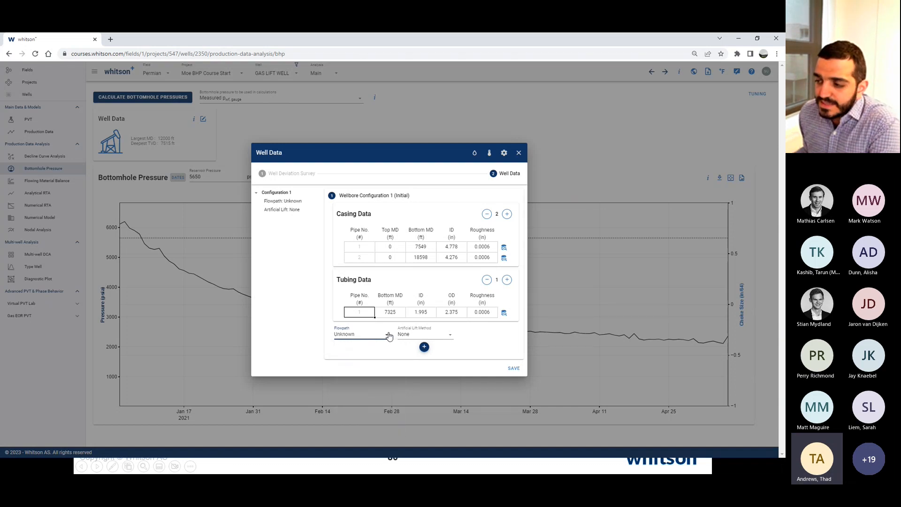
click(354, 339)
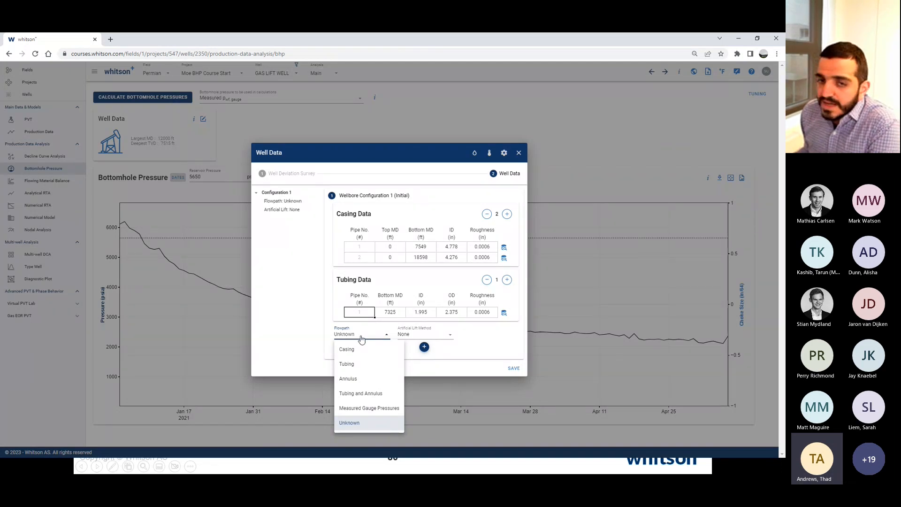
click(358, 369)
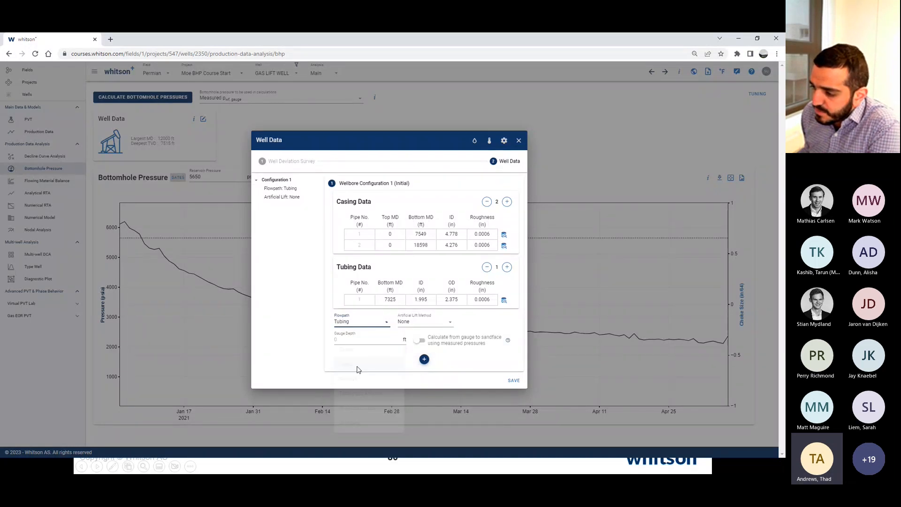
- Set the artificial lift method to Gas Lift with the Poor-Boy gas lift configuration
click(416, 326)
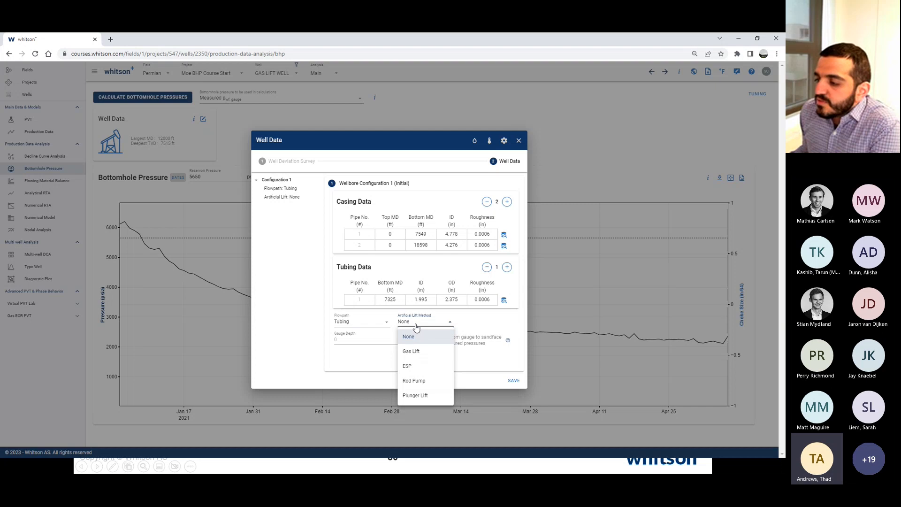
click(423, 354)
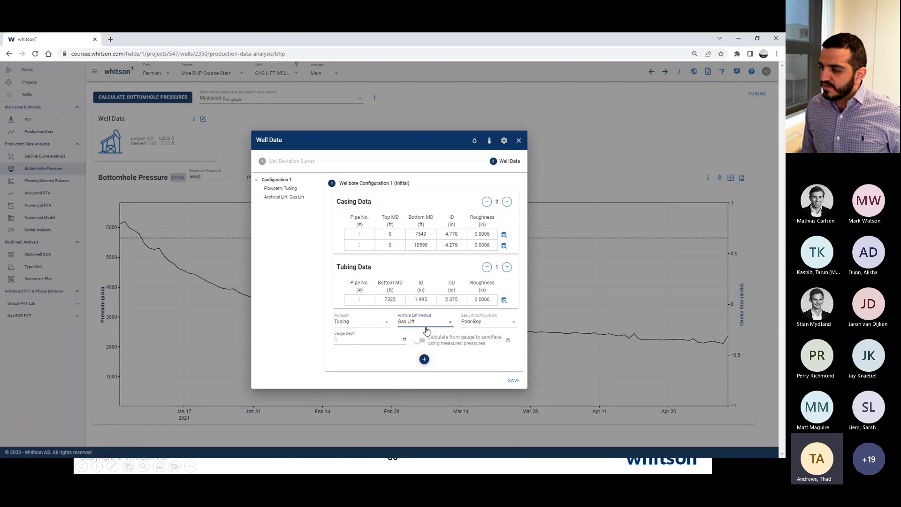
click(496, 327)
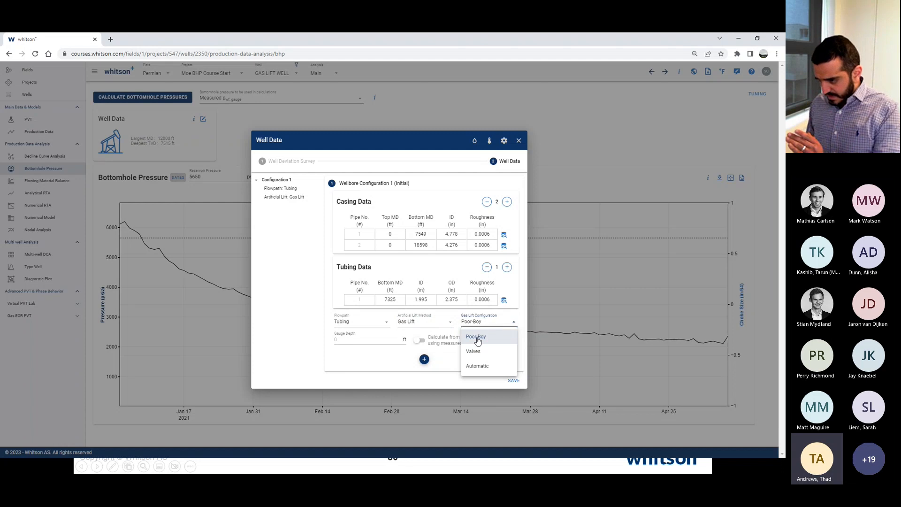
click(477, 338)
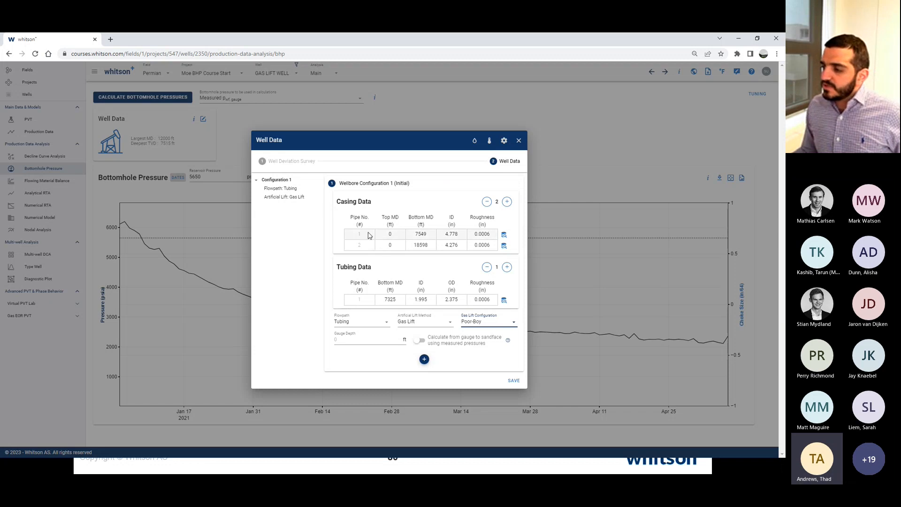
- Review the tubing row, save the well data and calculate the bottomhole pressures
click(360, 301)
drag(360, 301, 491, 300)
click(282, 321)
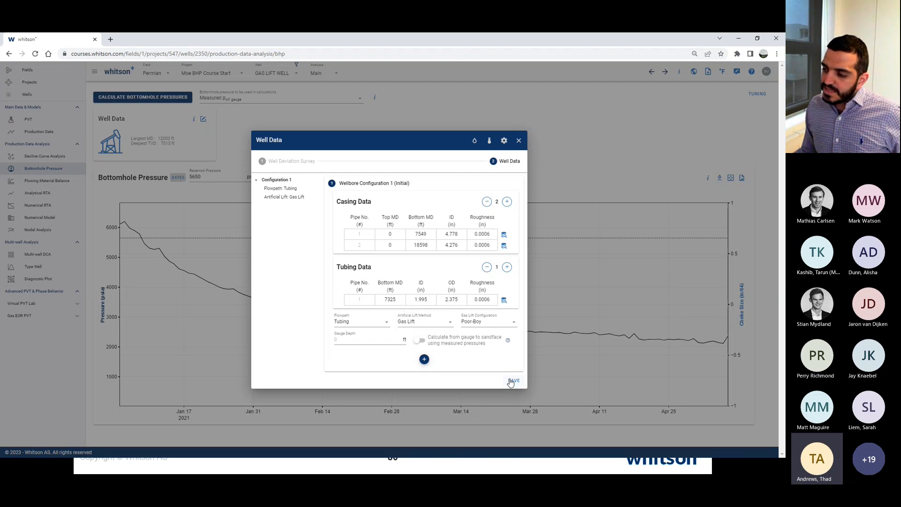
click(512, 381)
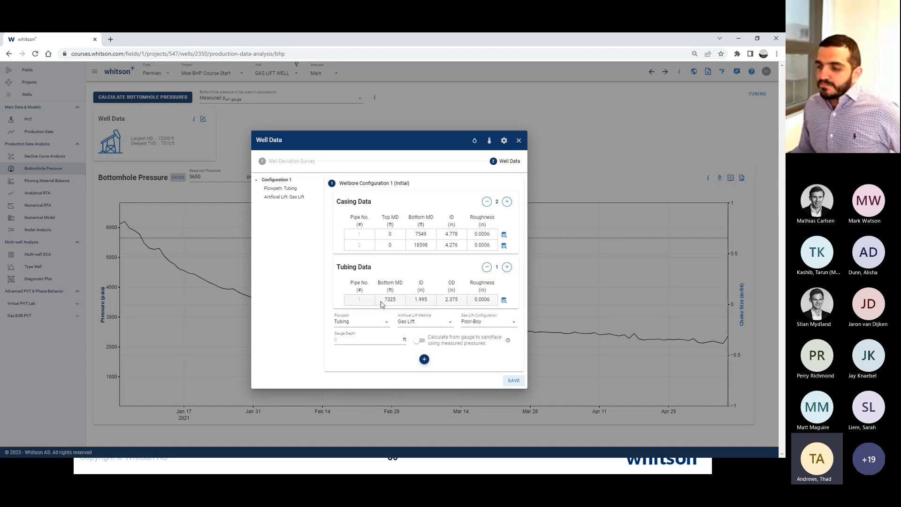
click(521, 382)
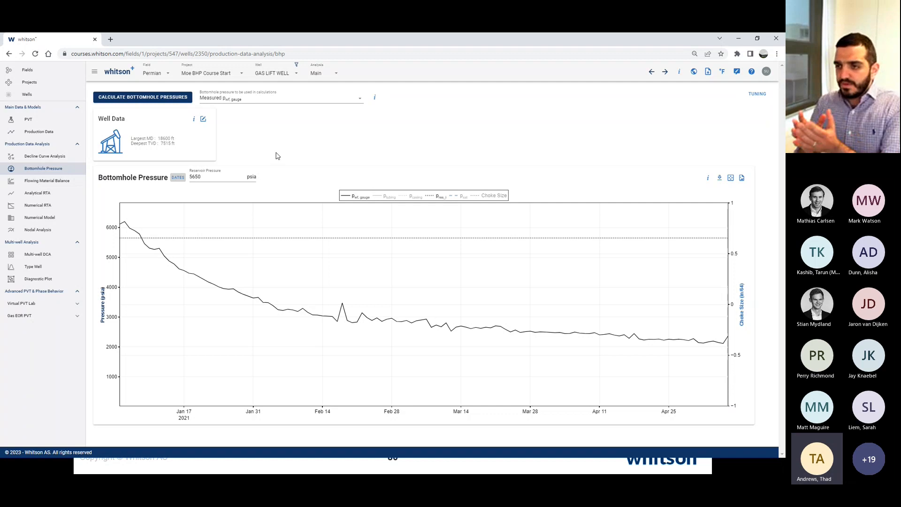
click(147, 98)
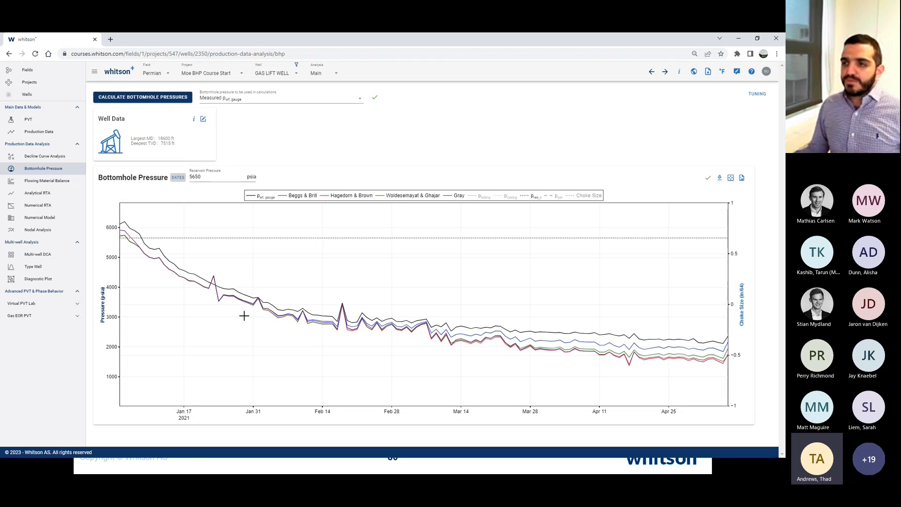
- Review the gas lift well's production data plot and table and return to the bottomhole pressure results
click(49, 137)
scroll(171, 281, down, 4)
scroll(171, 280, up, 3)
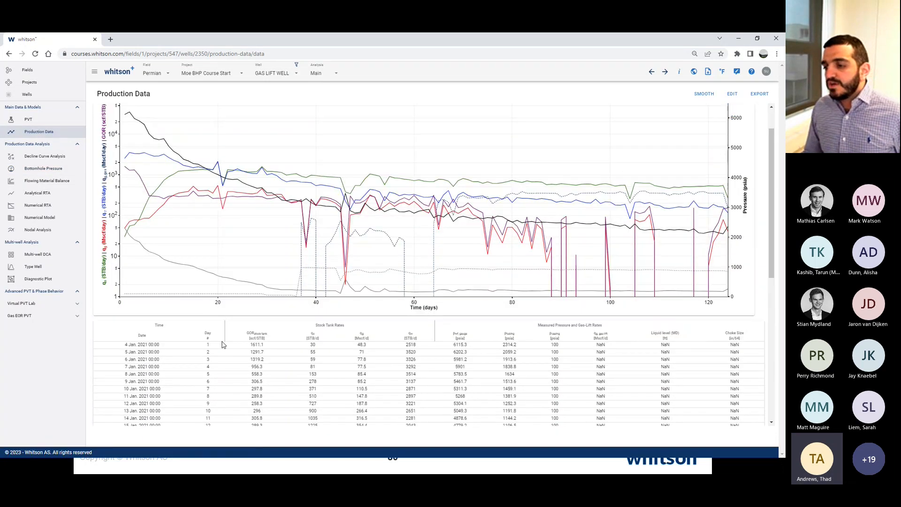
click(51, 170)
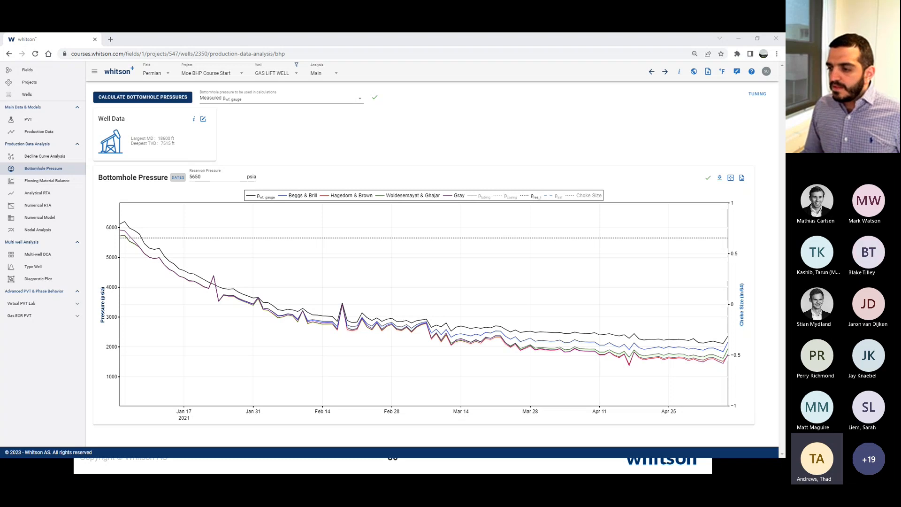
click(40, 136)
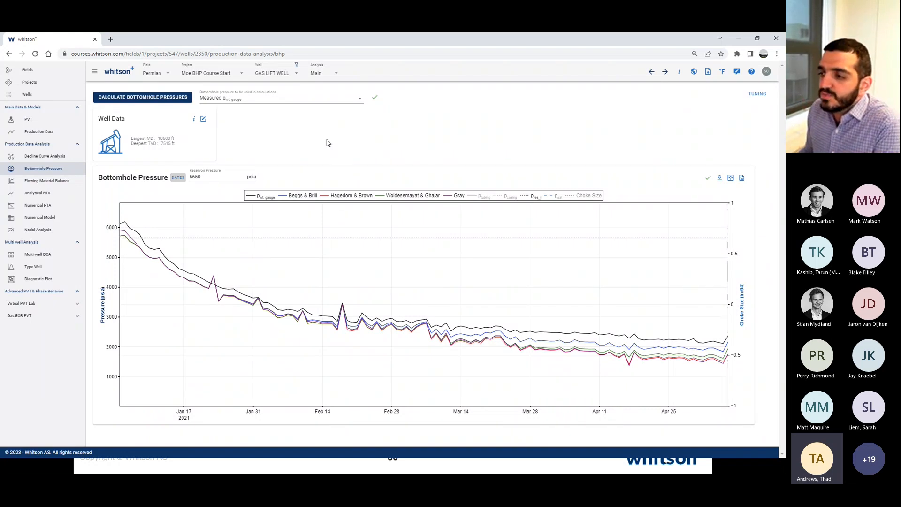
- Compare only the Hagedorn & Brown, Beggs & Brill, Woldesemayat & Ghajar and Gray curves on the bottomhole pressure plot
double_click(347, 200)
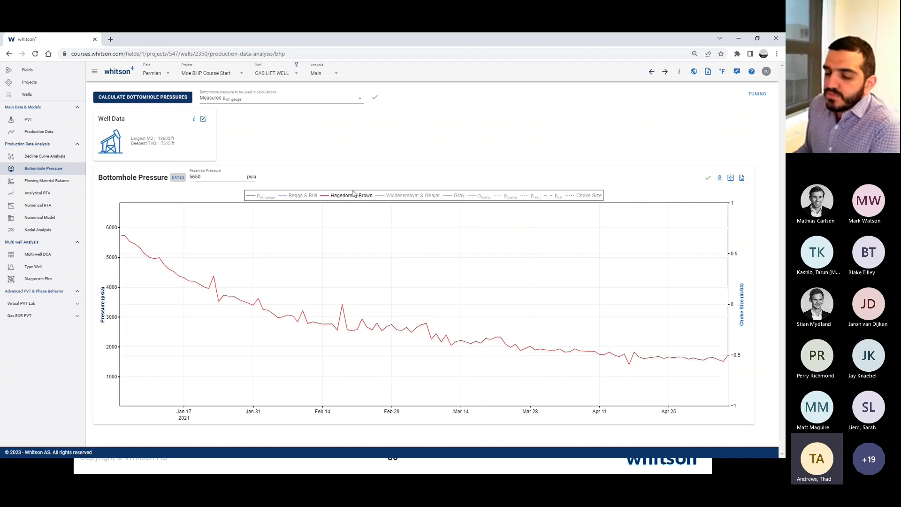
click(309, 197)
click(407, 197)
click(456, 197)
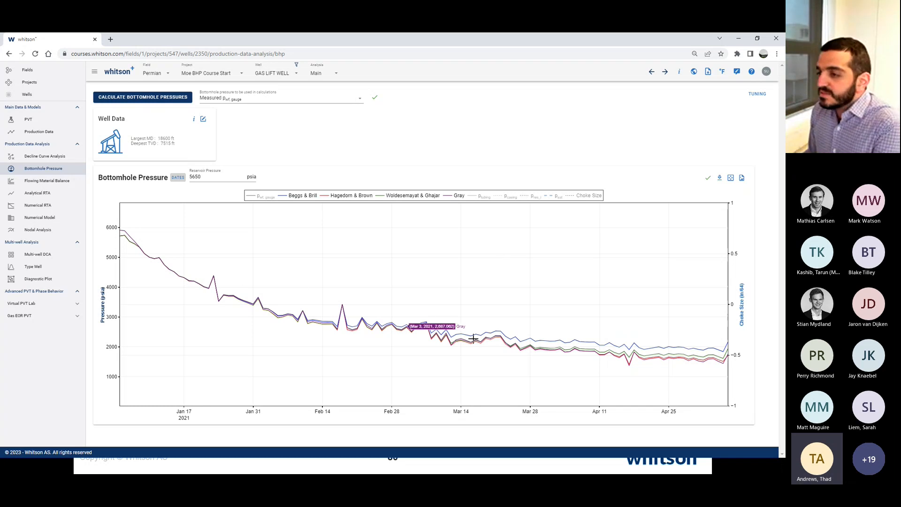
- Try Hagedorn & Brown and Beggs & Brill as the bottomhole pressure used in calculations
click(261, 100)
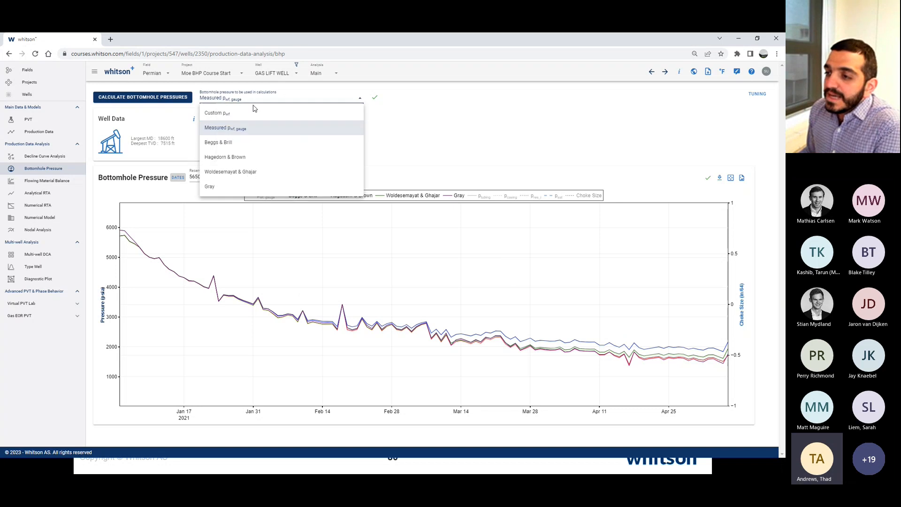
click(232, 159)
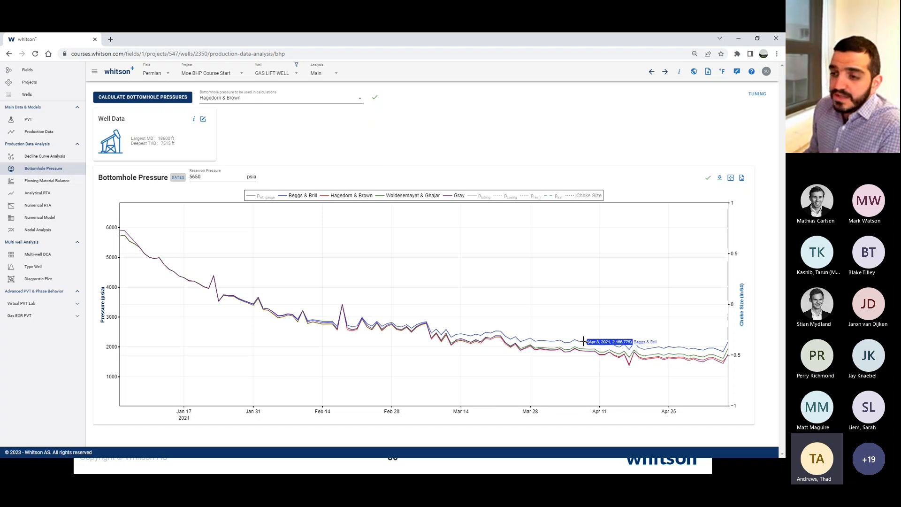
click(261, 99)
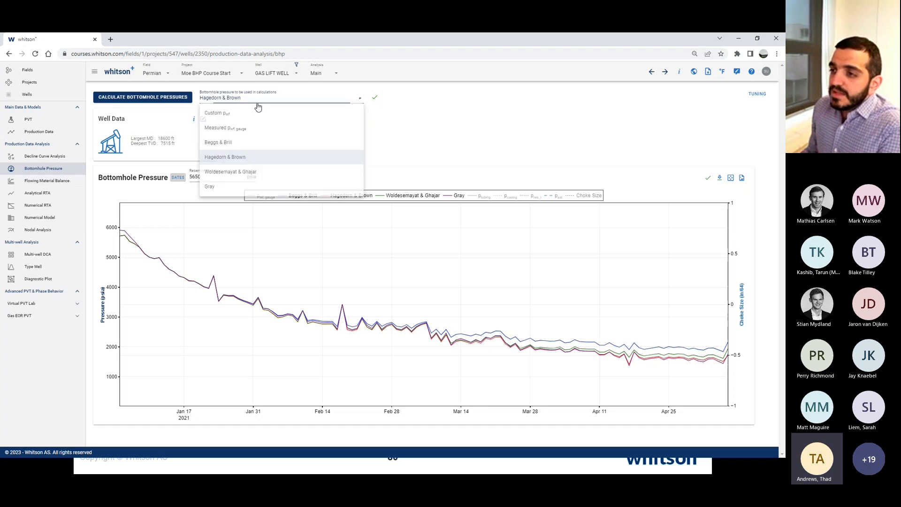
click(224, 143)
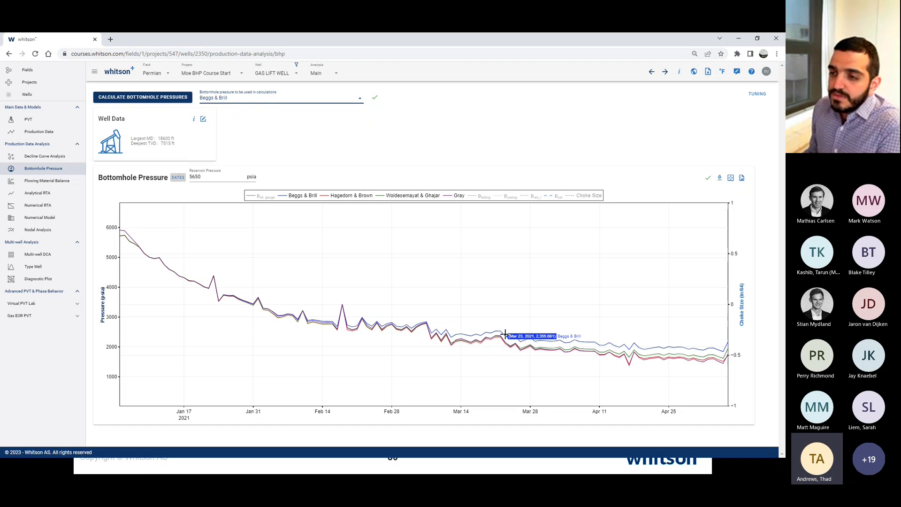
- Set the bottomhole pressure used in calculations to Hagedorn & Brown
click(274, 154)
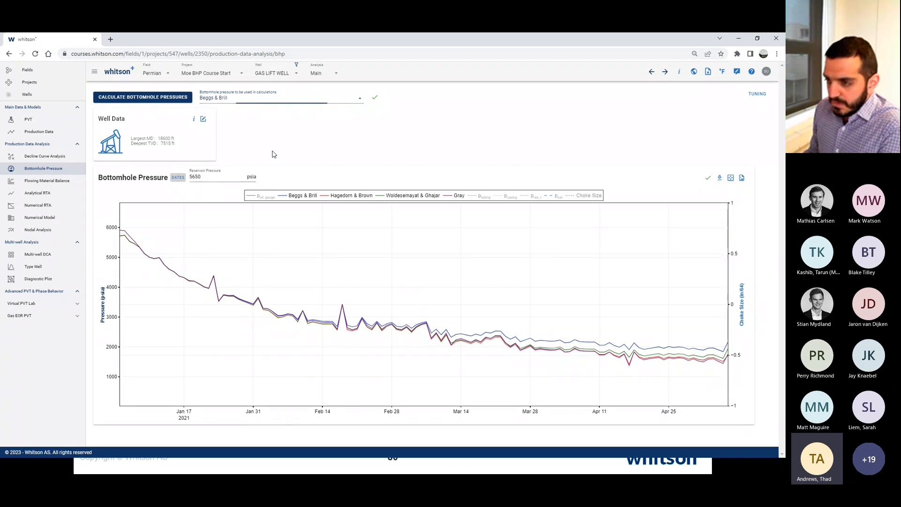
click(287, 104)
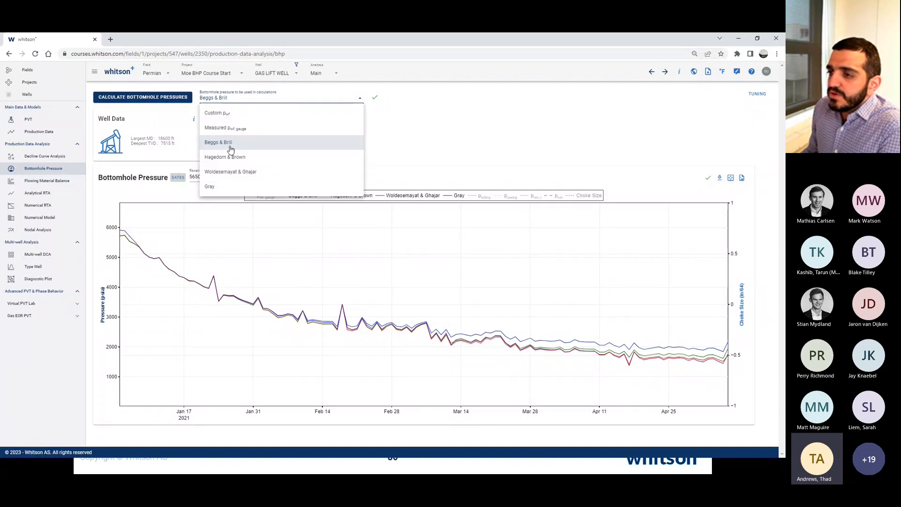
click(231, 158)
click(245, 98)
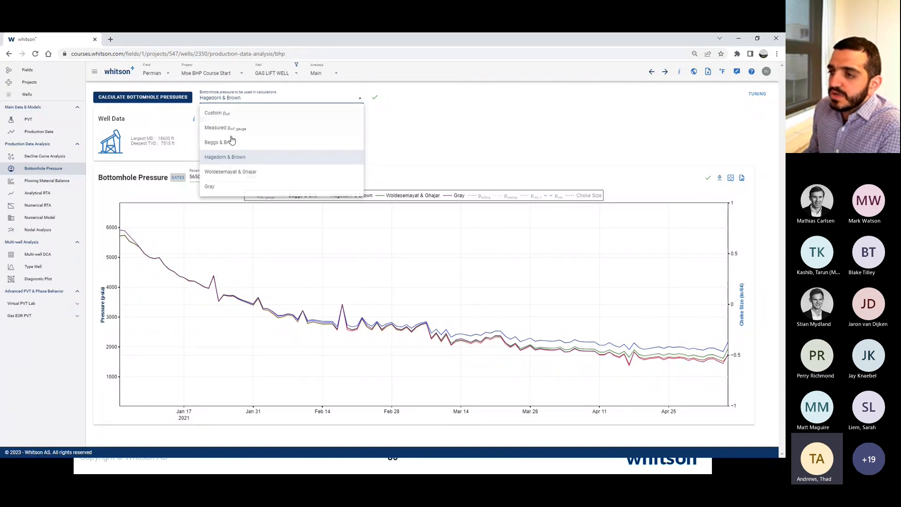
click(232, 159)
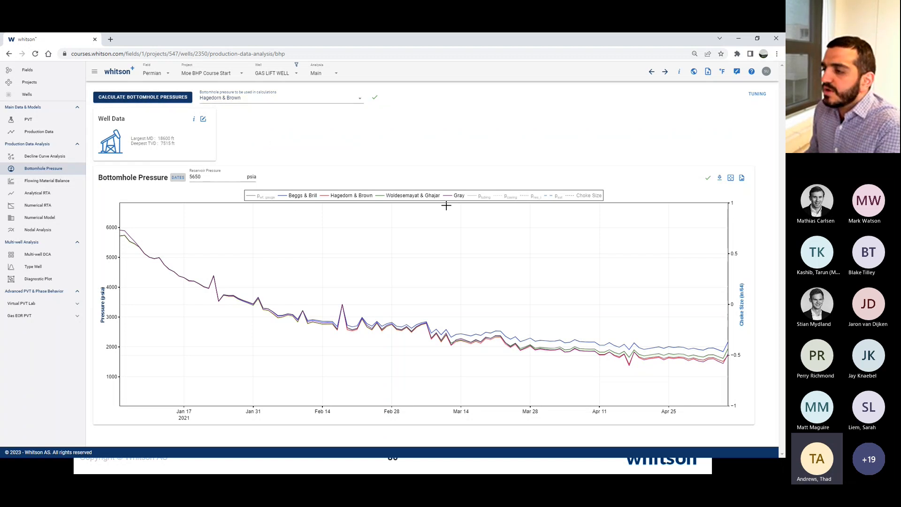
click(227, 97)
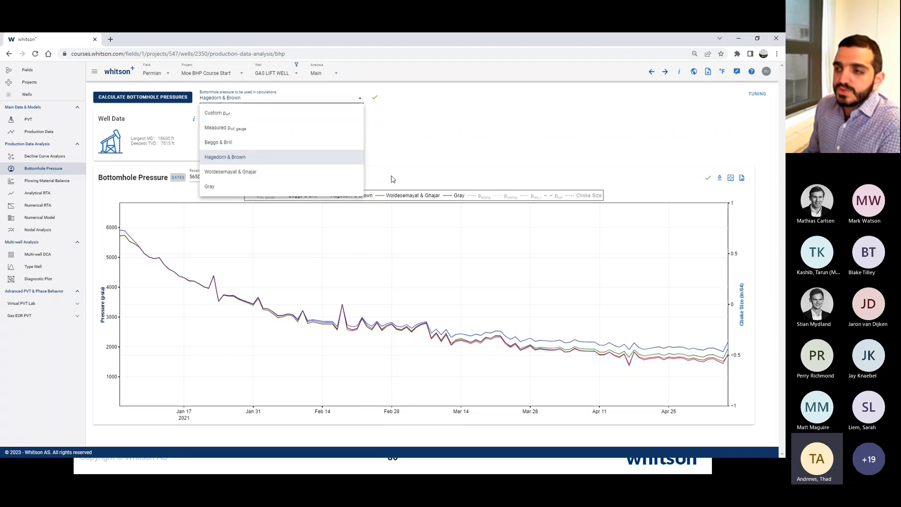
click(393, 133)
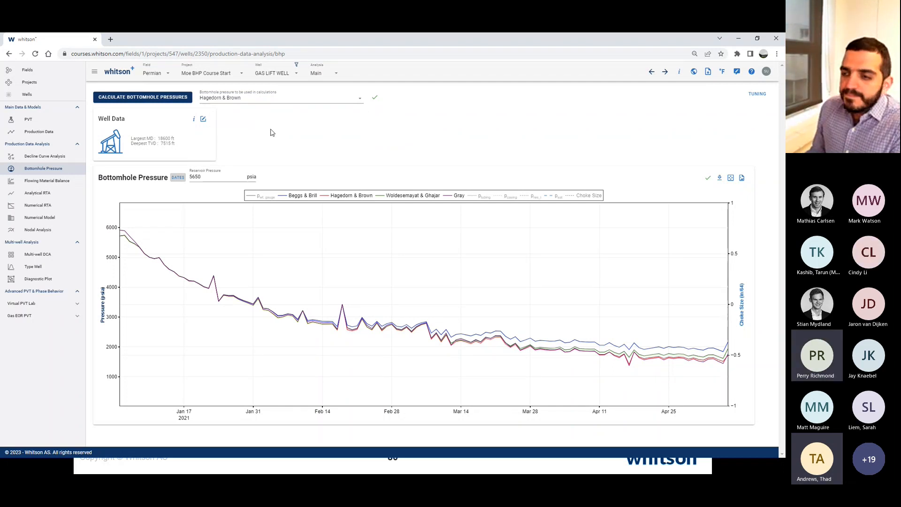
- Show the gauge, tubing, casing, reservoir and saturation pressures and choke size on the plot, and isolate the Hagedorn & Brown curve
click(261, 196)
click(478, 197)
click(511, 197)
click(530, 197)
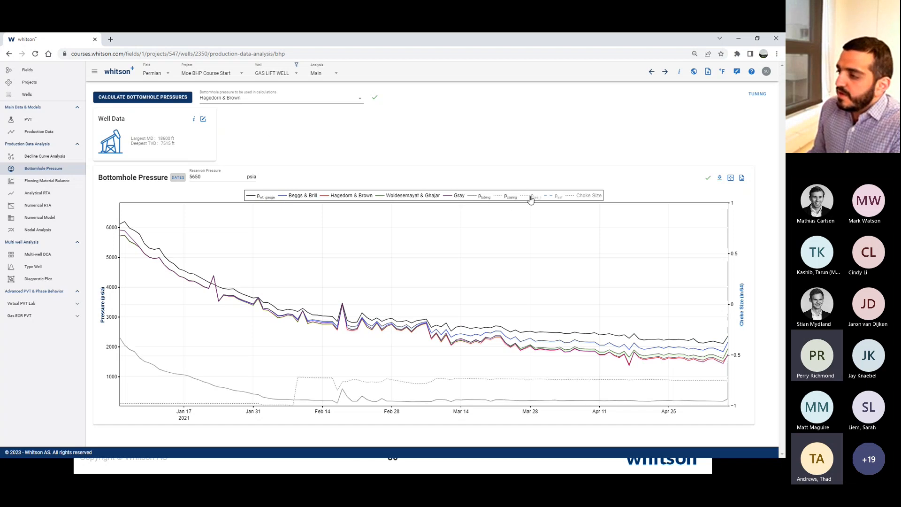
click(559, 199)
click(578, 200)
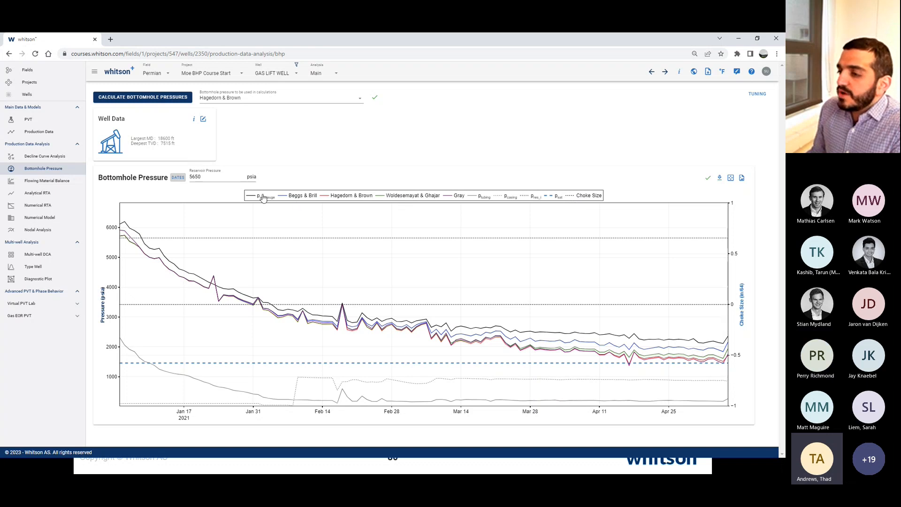
double_click(355, 197)
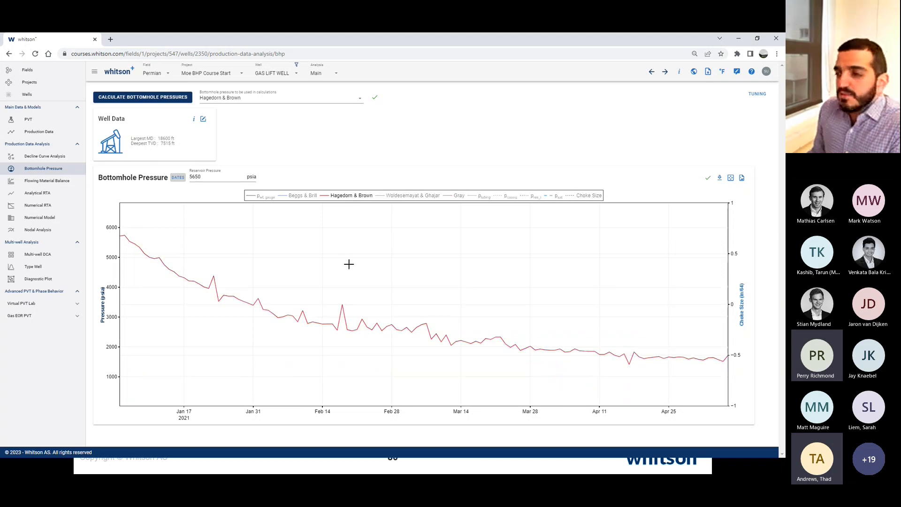
- Show all curves on the bottomhole pressure plot, hide the pressure curves one by one, and restore the full set
double_click(345, 196)
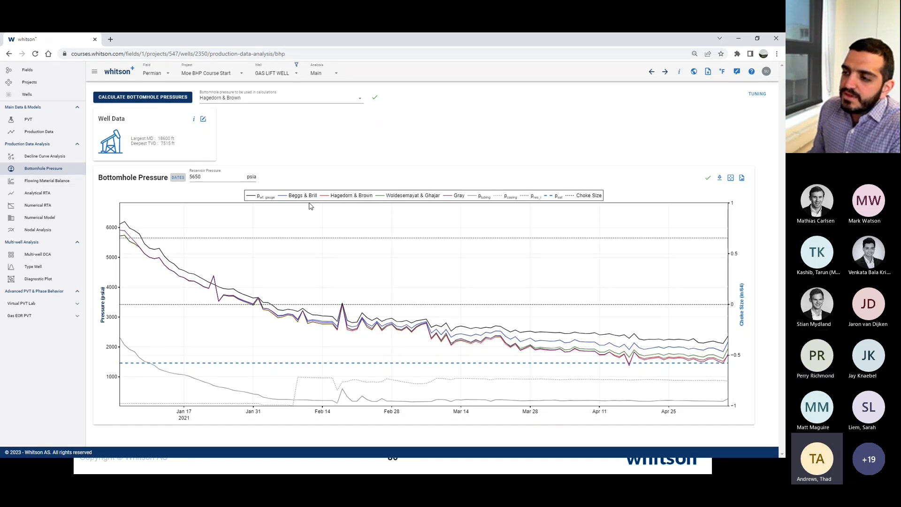
click(267, 197)
click(297, 199)
click(347, 201)
click(445, 201)
click(459, 197)
click(485, 198)
click(508, 199)
click(538, 199)
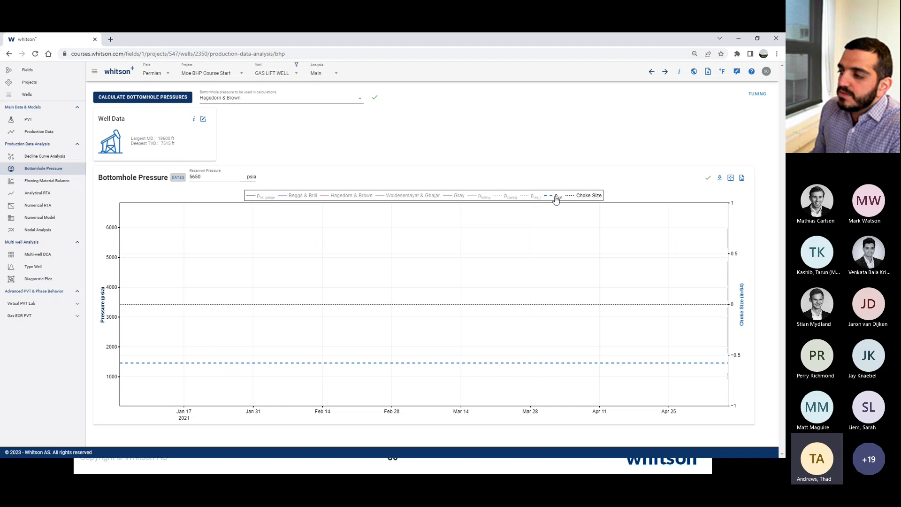
double_click(556, 199)
double_click(556, 199)
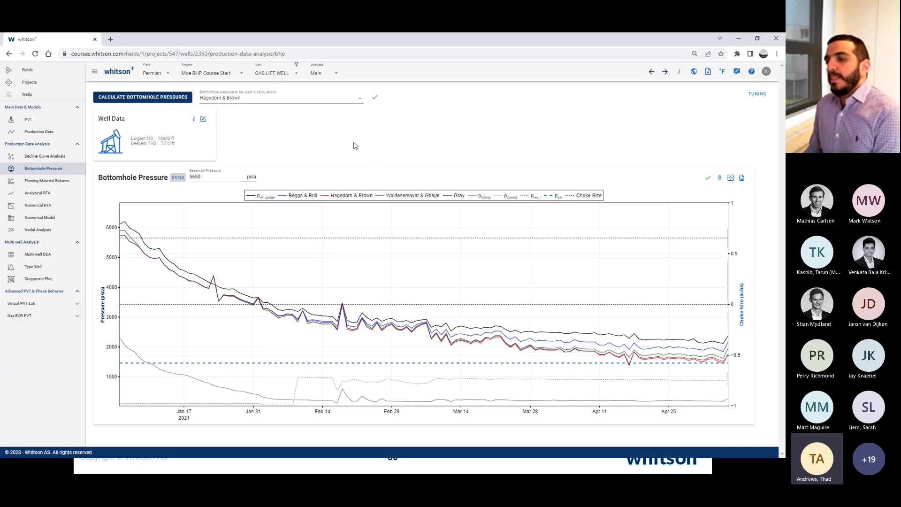
- Compare the gauge pressure with the calculated curves without initial reservoir pressure, saturation pressure and choke size, isolate it, and restore all curves
click(548, 199)
click(536, 201)
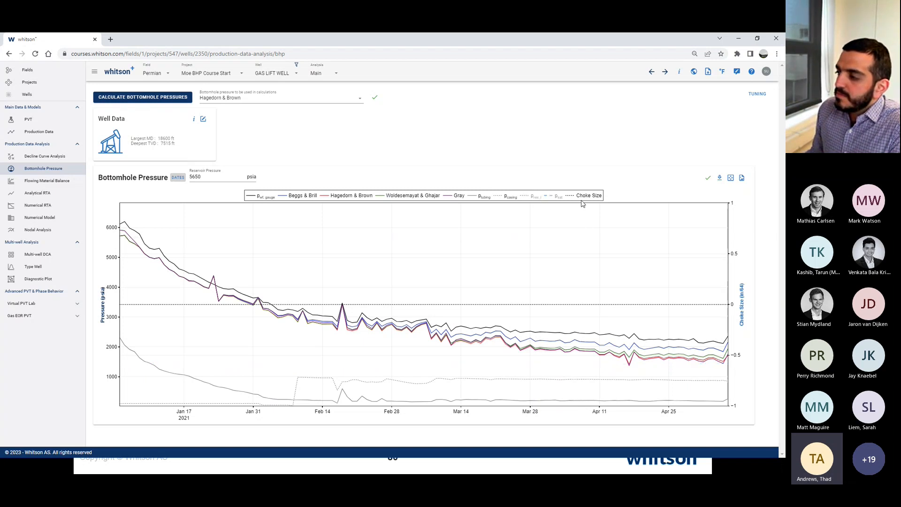
click(581, 201)
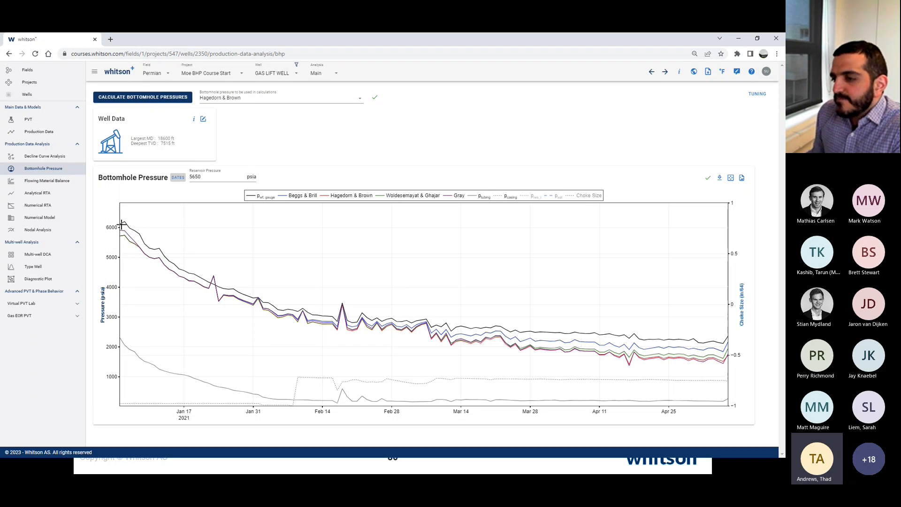
double_click(269, 198)
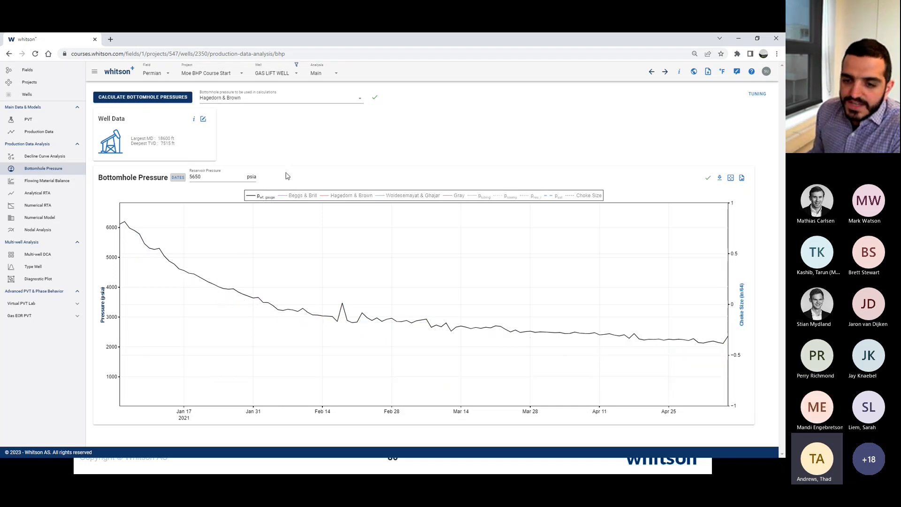
double_click(263, 199)
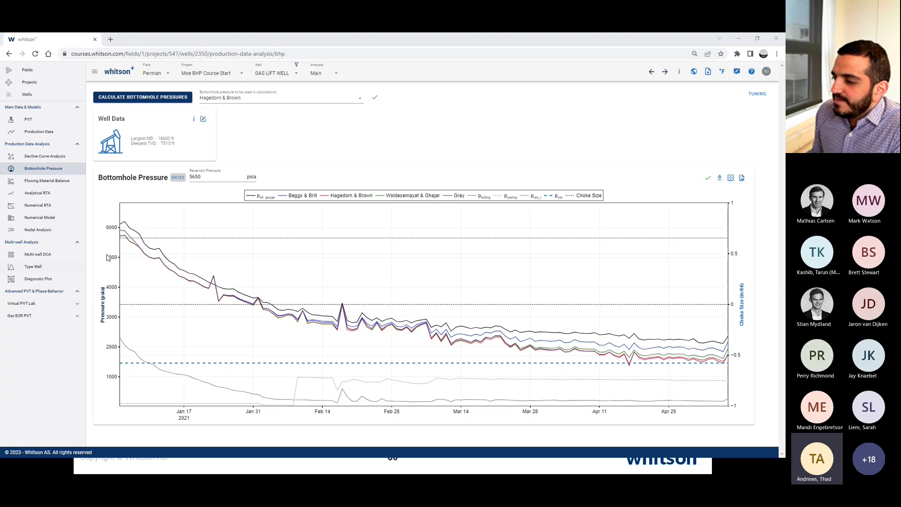
- Switch to the slides and advance to Exercise 1.a on BHP calculations for a gas lift well with valves
click(307, 166)
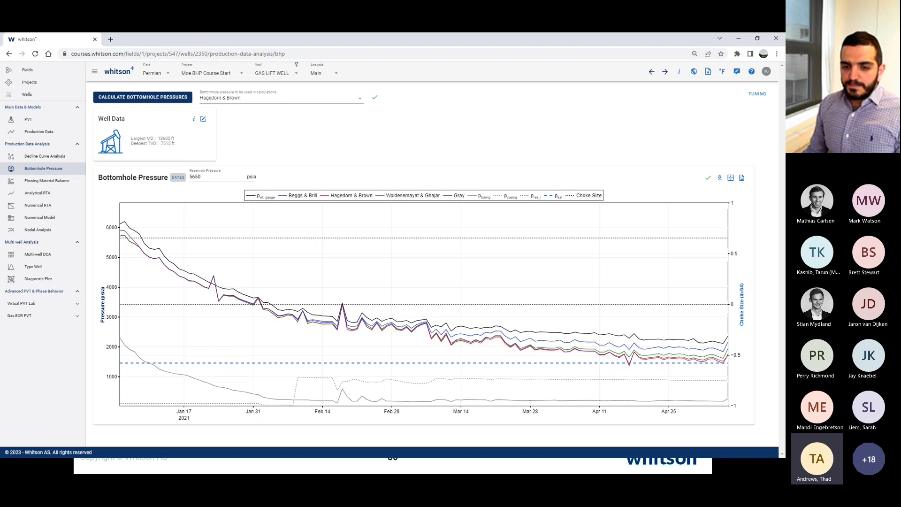
key(alt+Tab)
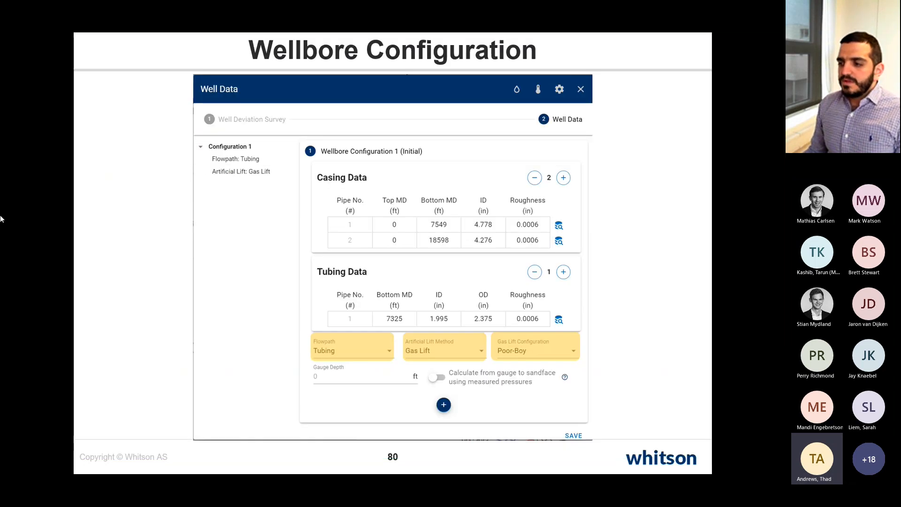
click(178, 225)
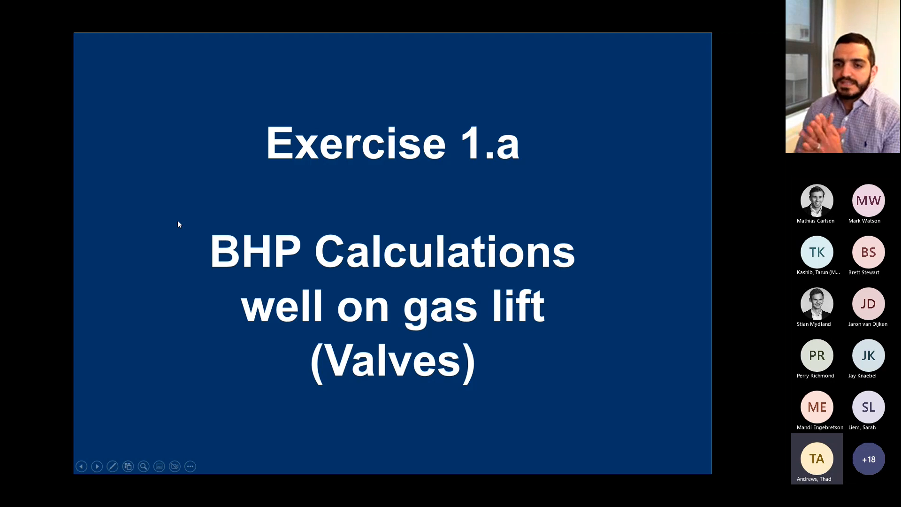
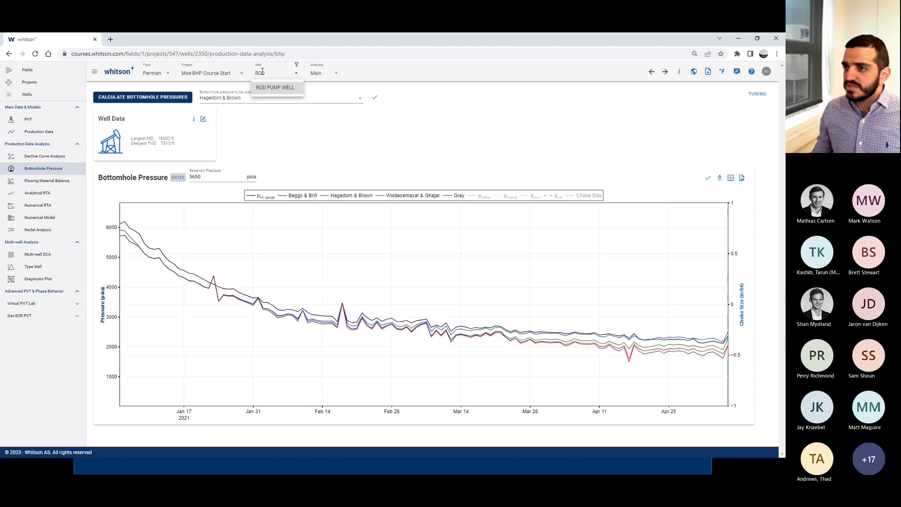
- Select ROD PUMP WELL in the Moe BHP Course Start project and open its well information
click(213, 74)
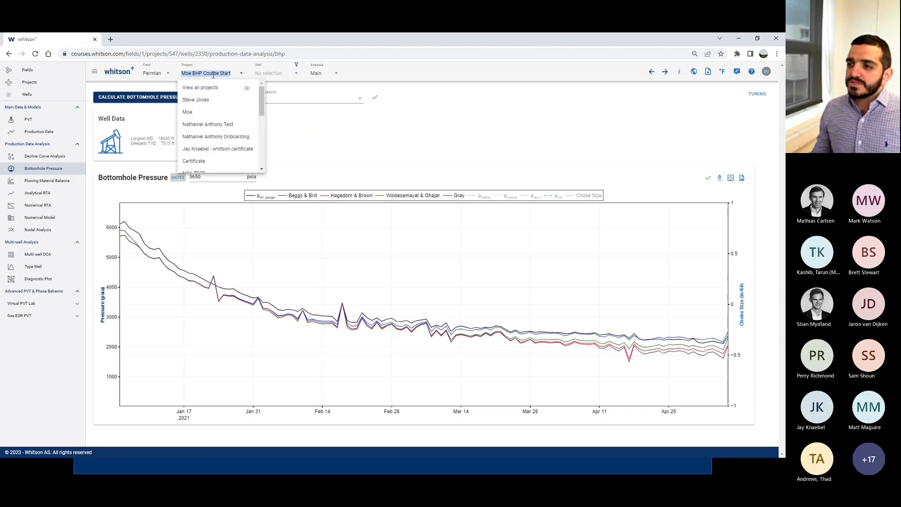
click(277, 74)
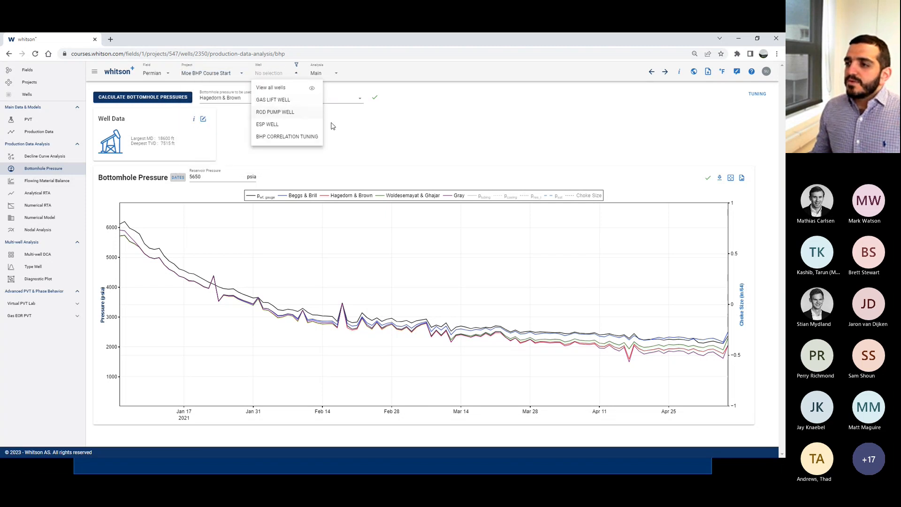
click(280, 112)
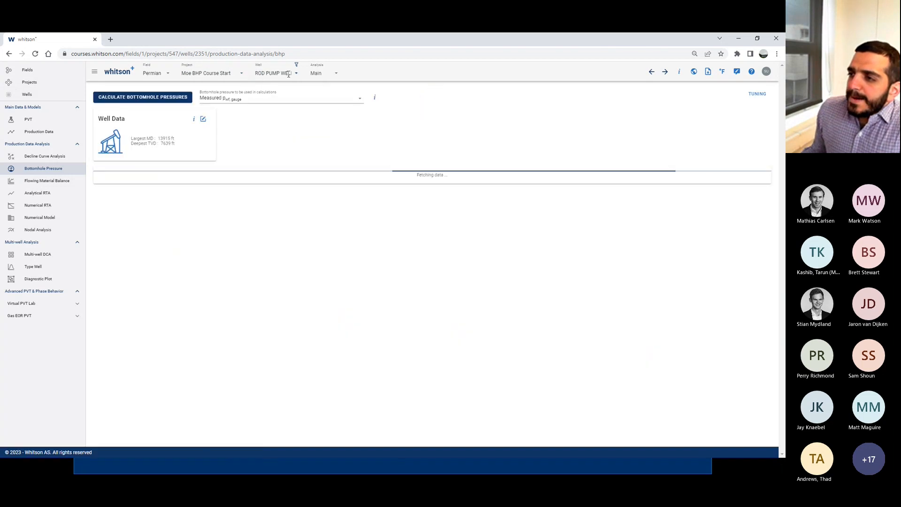
click(25, 95)
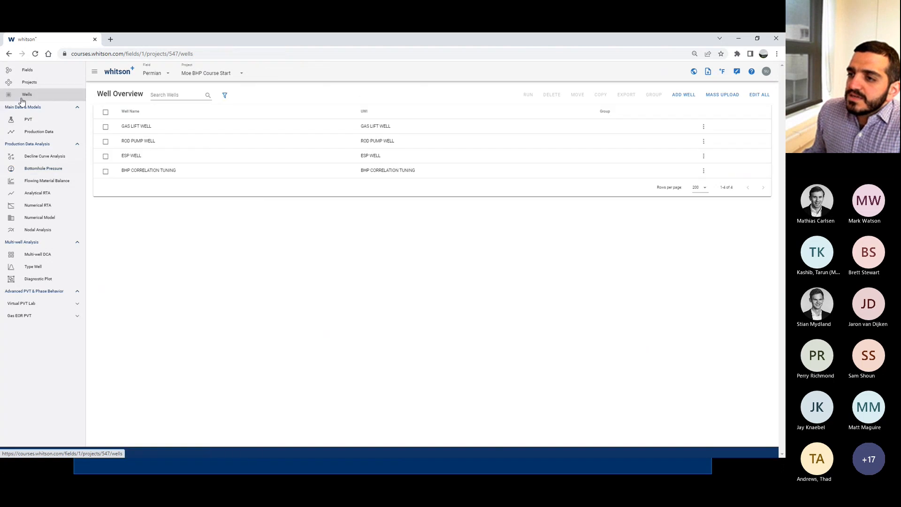
click(145, 141)
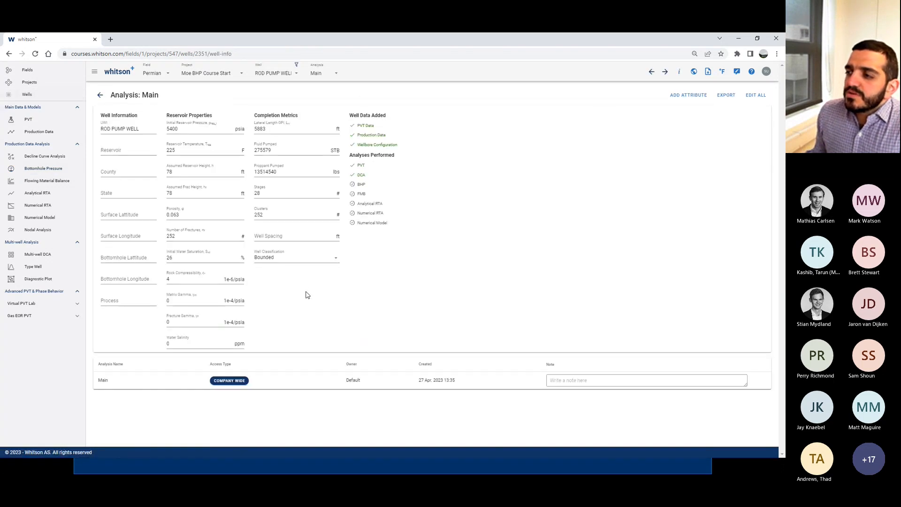
- Open the rod pump well's production data table and go through the daily rows down to the liquid level entries
click(49, 133)
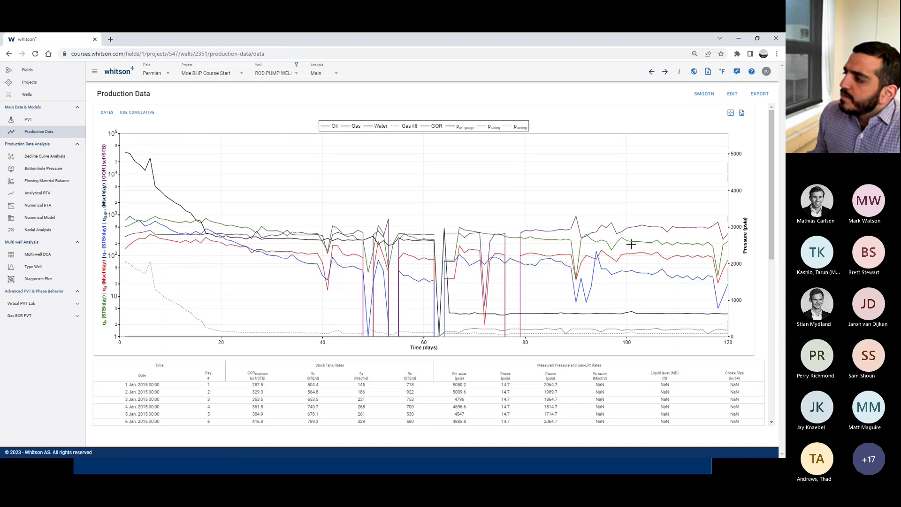
click(733, 94)
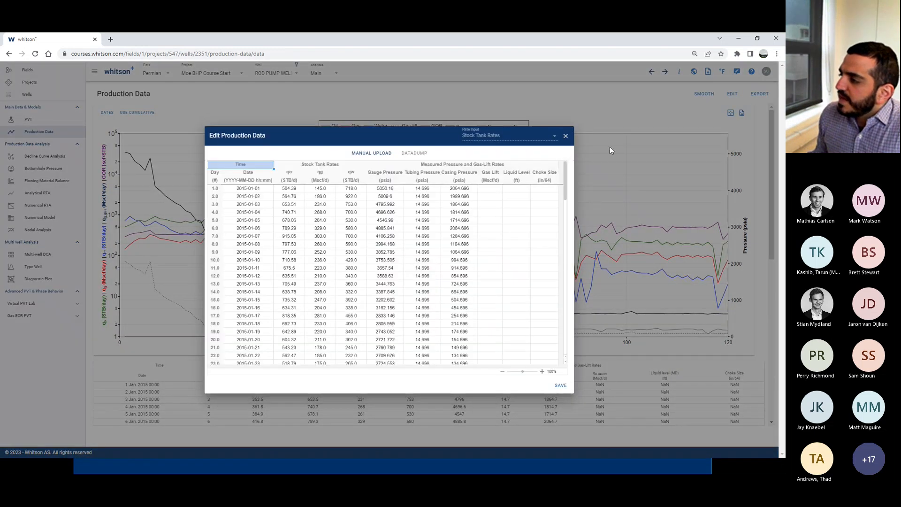
click(566, 136)
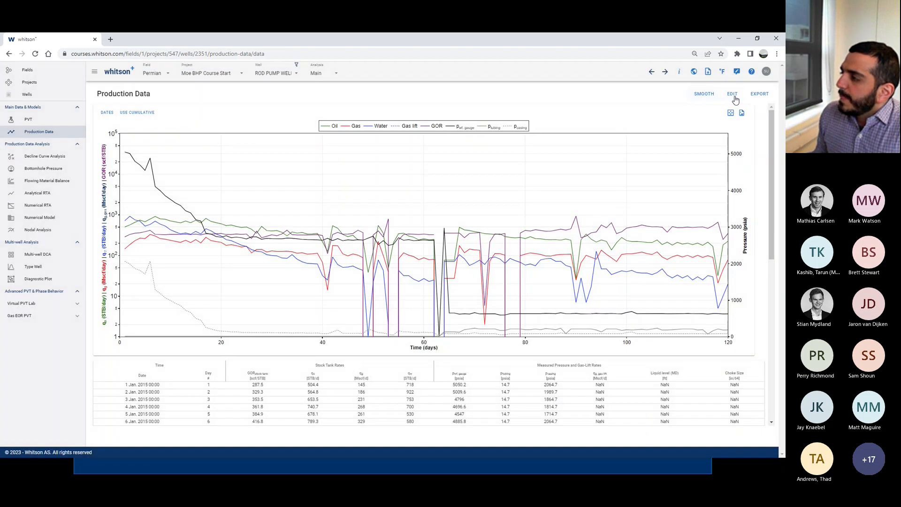
click(736, 95)
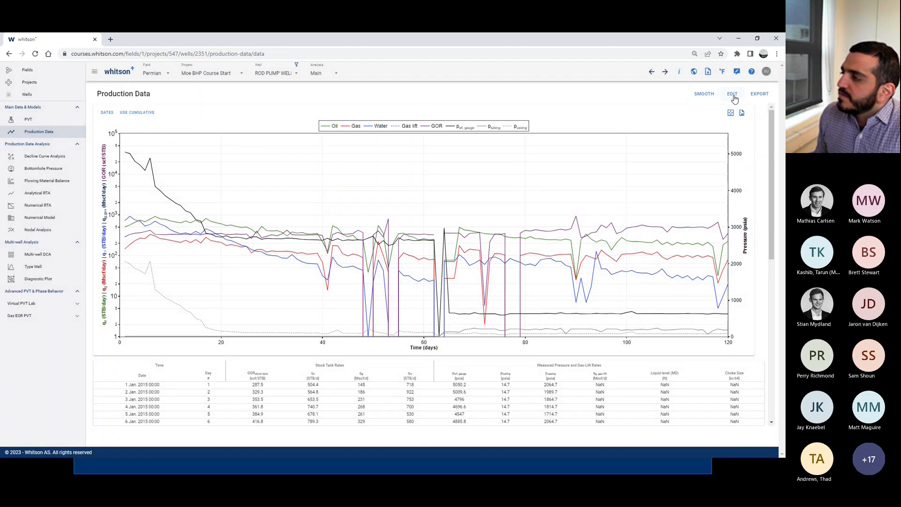
scroll(514, 230, down, 1)
scroll(515, 230, down, 3)
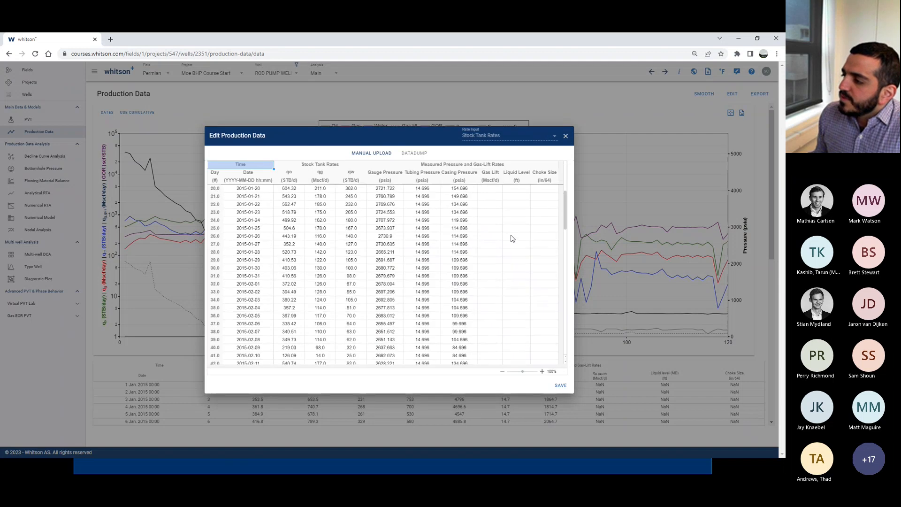
scroll(513, 242, down, 2)
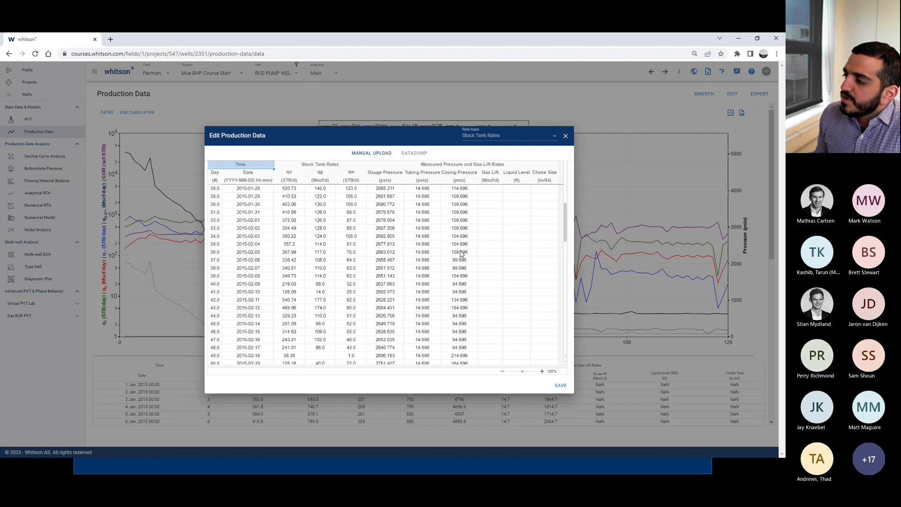
scroll(488, 251, down, 7)
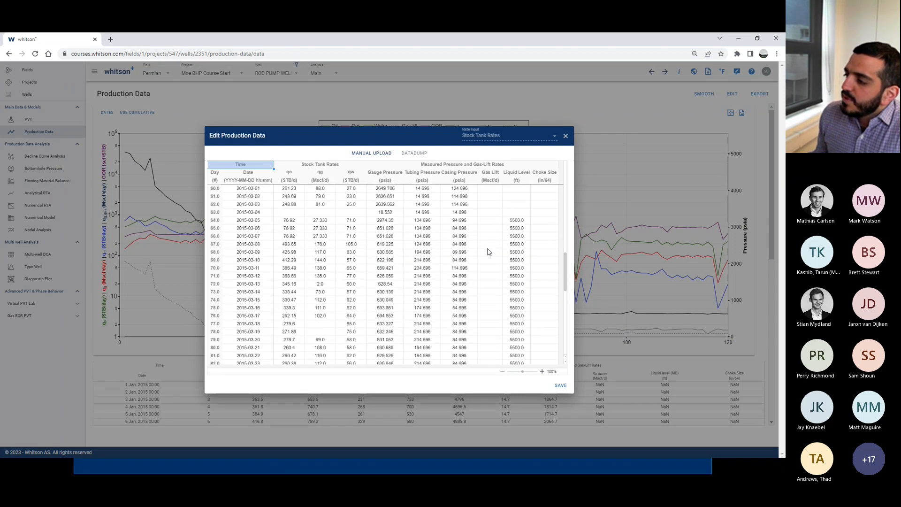
- Examine the liquid levels from 2015-03-05 onward and the 2015-03-04 row before them, and close the table without saving
click(516, 222)
scroll(517, 222, down, 1)
scroll(509, 230, up, 2)
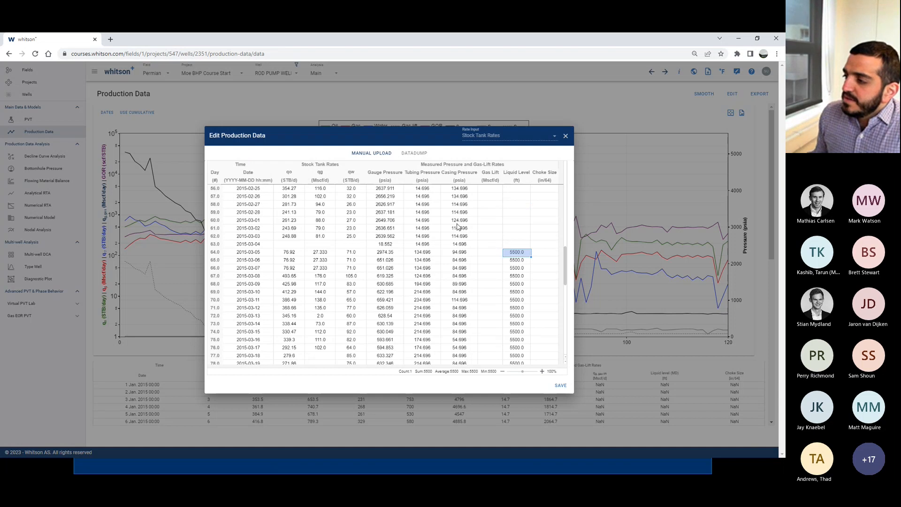
scroll(516, 277, down, 8)
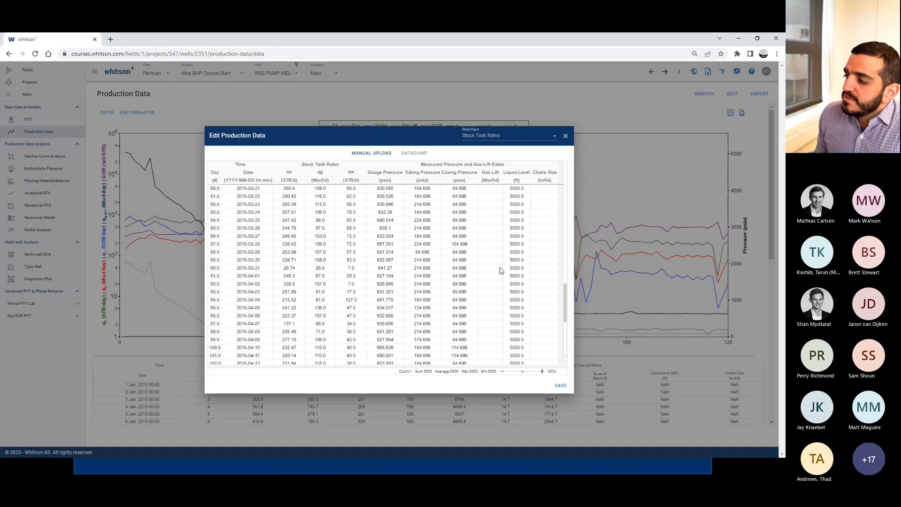
scroll(498, 277, up, 9)
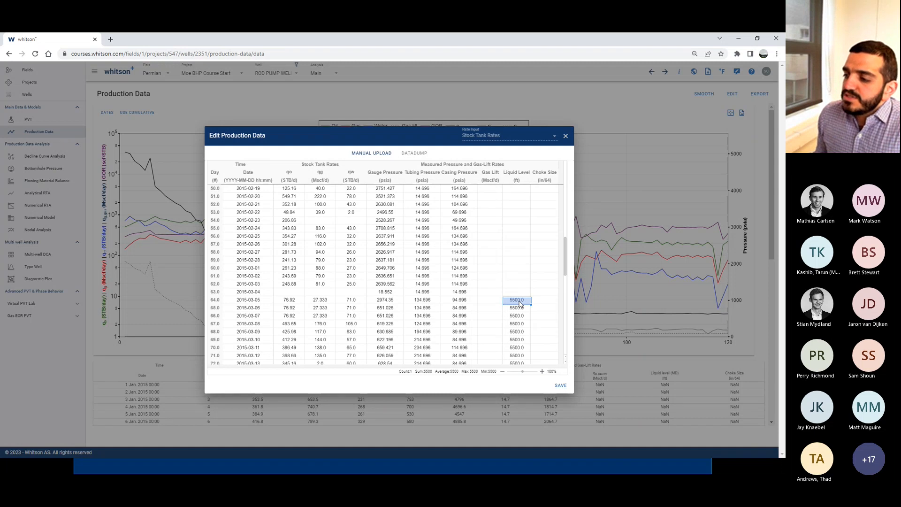
drag(283, 293, 509, 294)
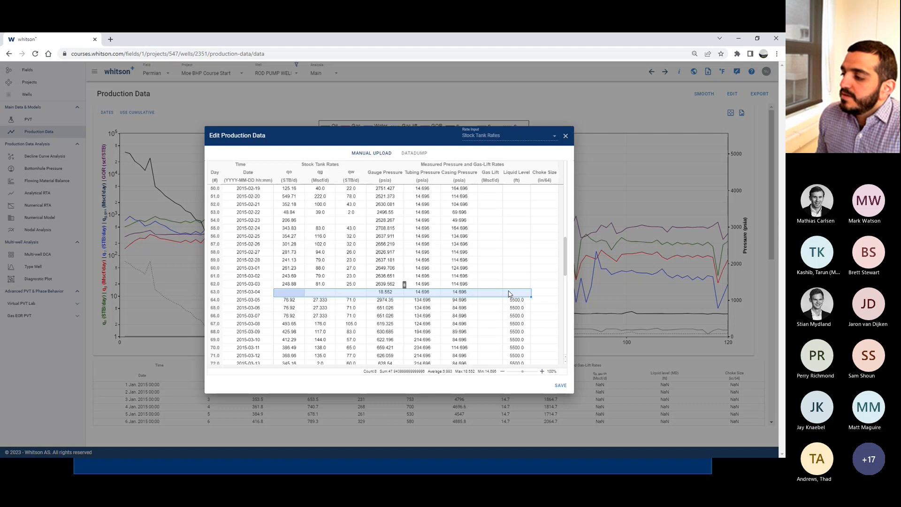
click(513, 300)
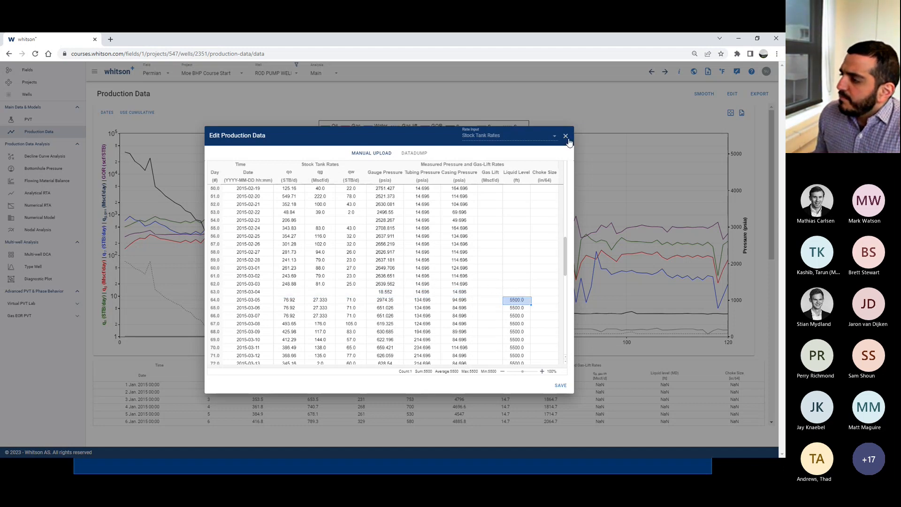
click(251, 301)
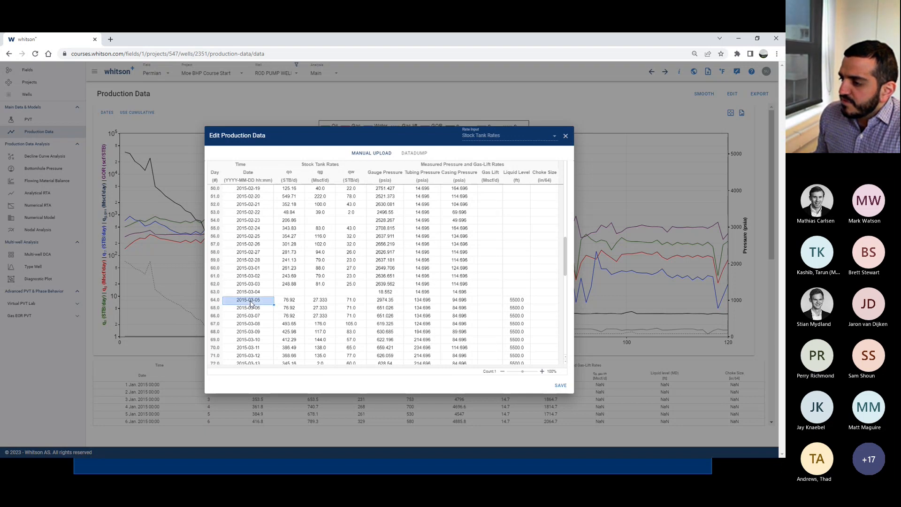
click(566, 136)
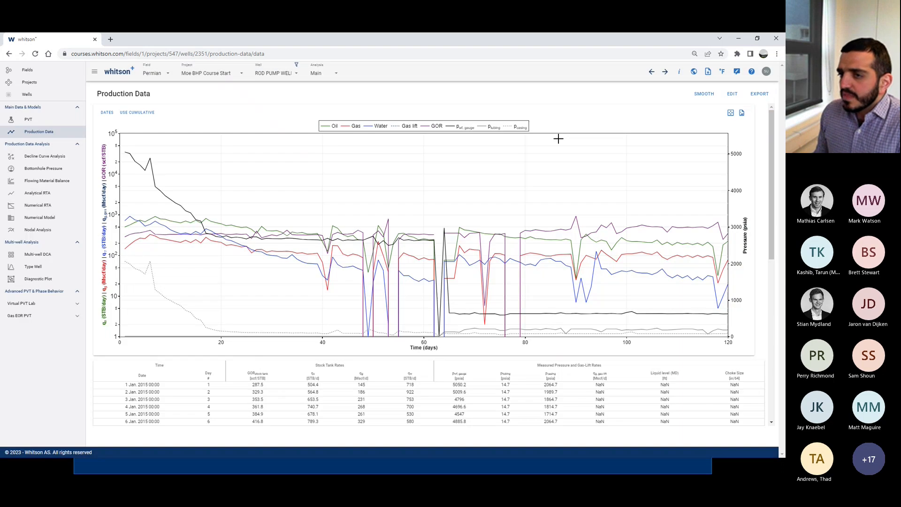
- Go to the rod pump well's bottomhole pressure analysis and open its Well Data at the deviation survey
click(50, 170)
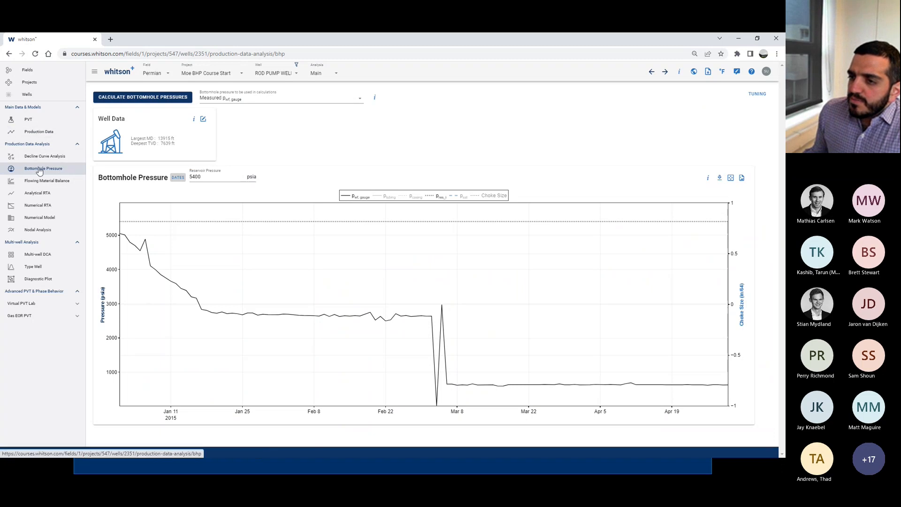
click(275, 71)
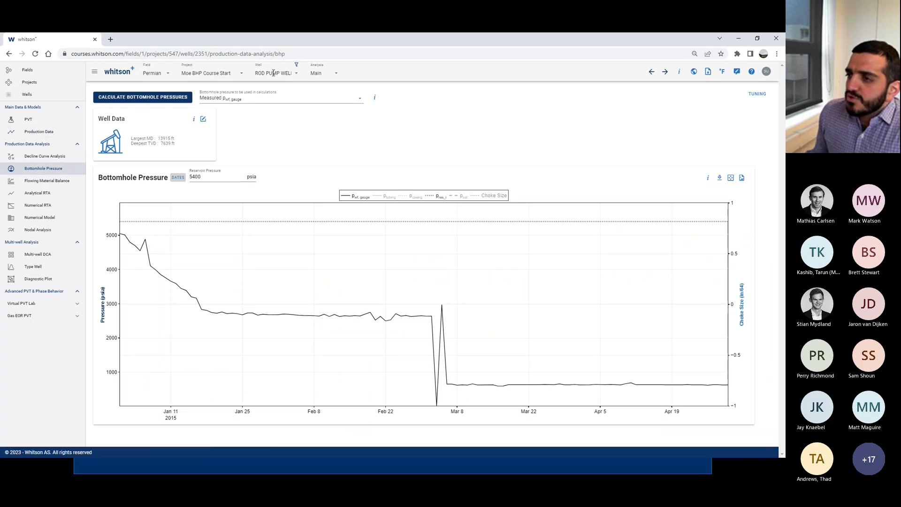
click(228, 116)
click(264, 73)
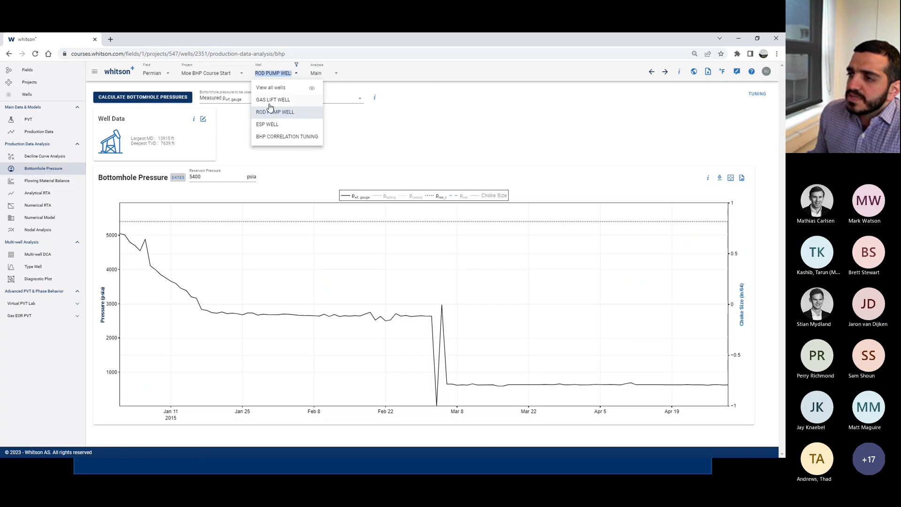
click(228, 111)
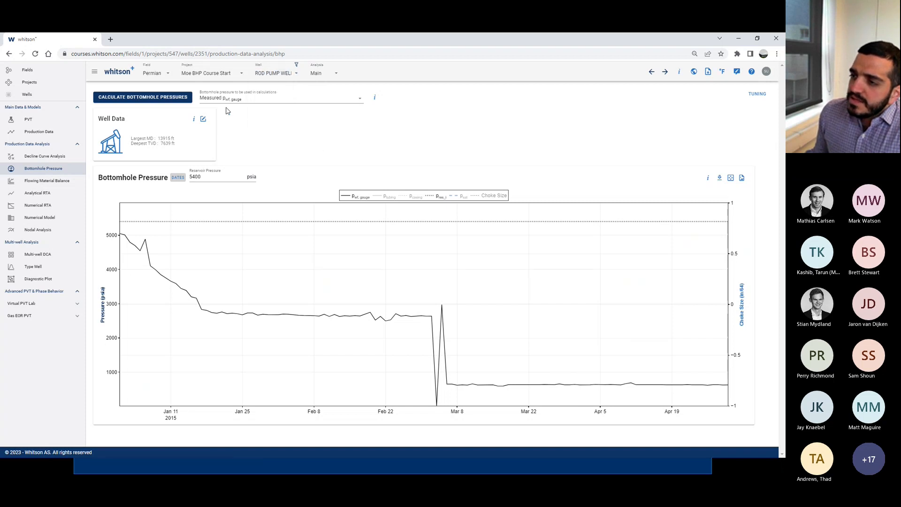
click(205, 120)
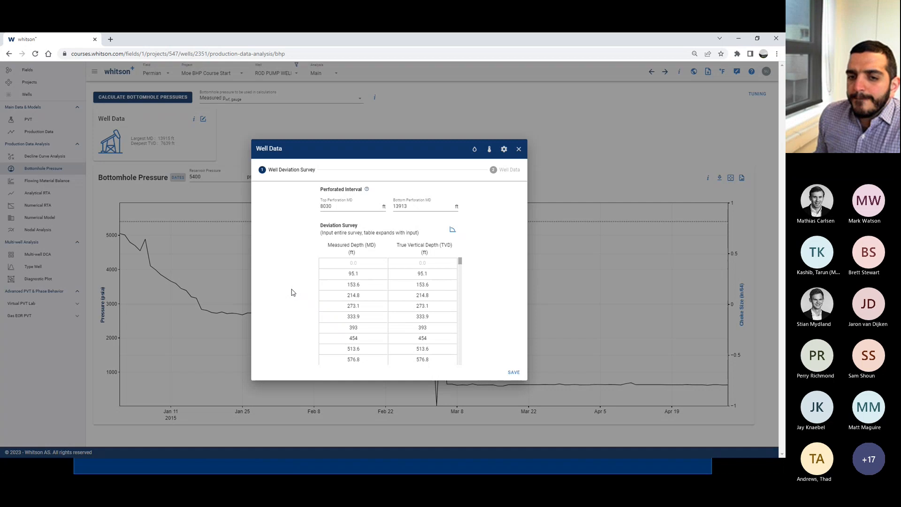
- Examine the deviation survey's measured and true vertical depths from the first row to the last, along with the perforated interval depths
click(369, 266)
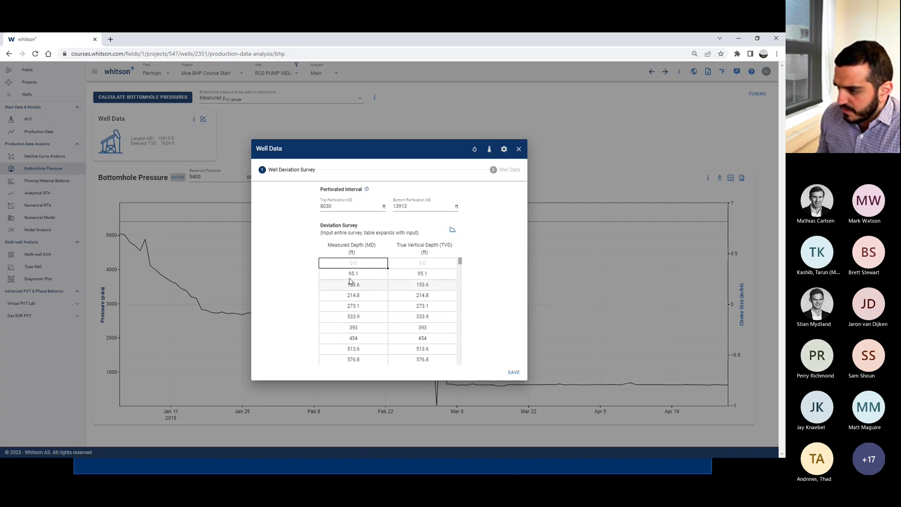
shift+click(413, 301)
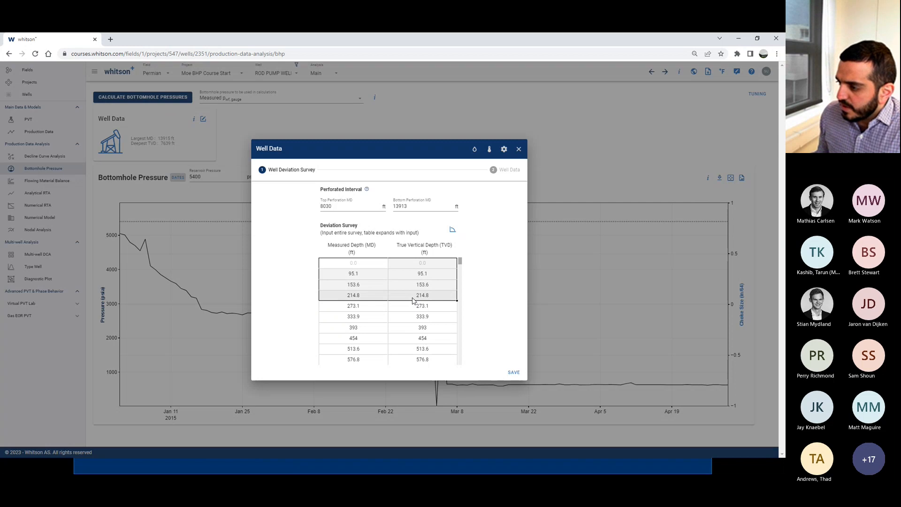
scroll(412, 310, down, 20)
scroll(411, 314, down, 20)
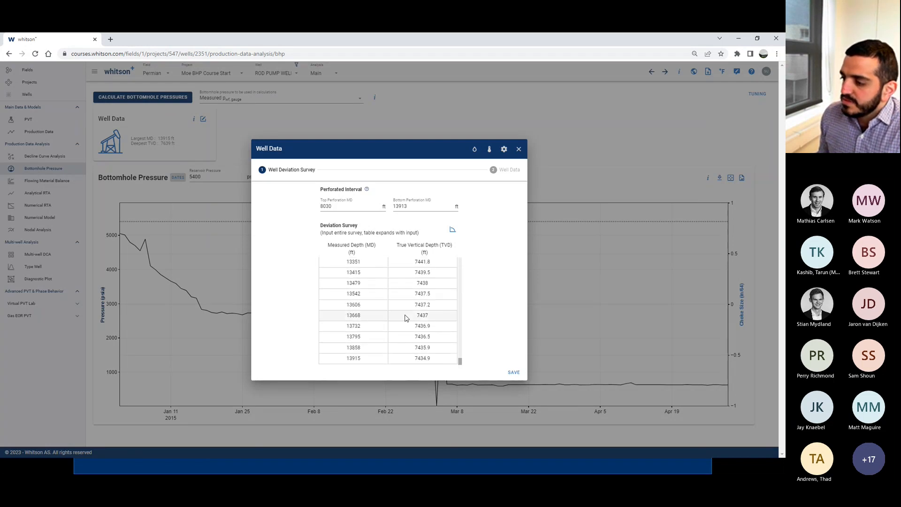
scroll(403, 324, up, 20)
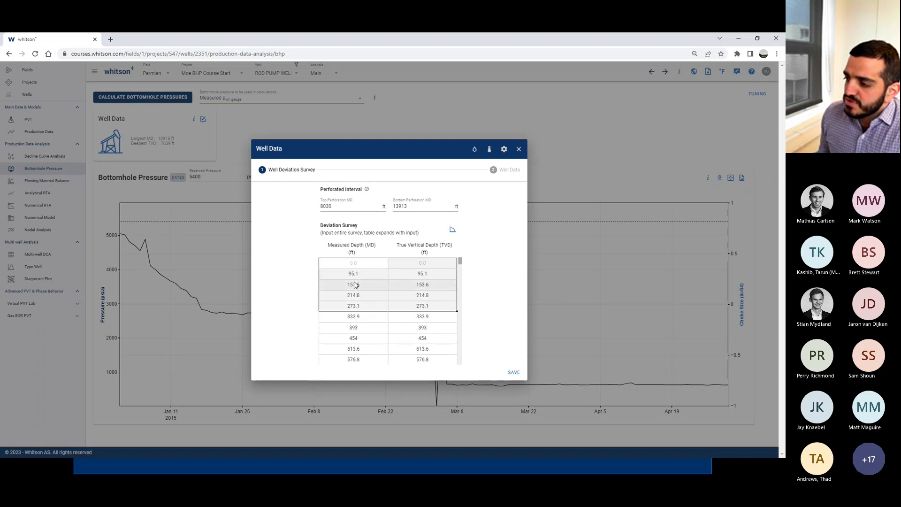
click(353, 264)
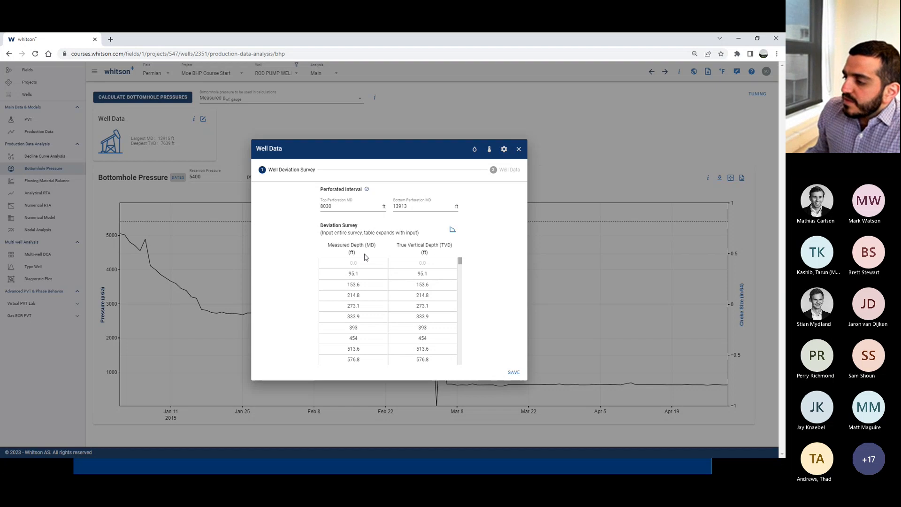
drag(353, 264, 426, 280)
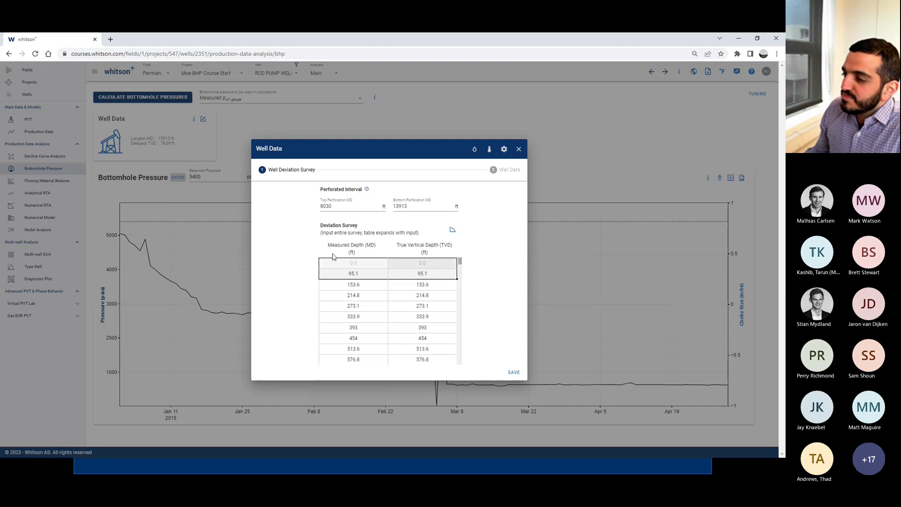
click(355, 205)
click(424, 206)
click(494, 228)
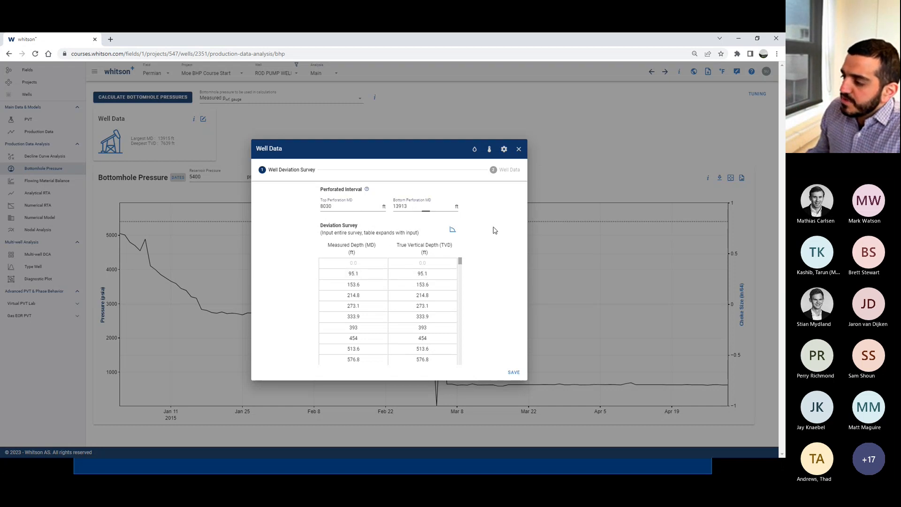
- View the well deviation survey plot around the start of the perforated interval, and recheck the top and bottom perforation MD
click(454, 231)
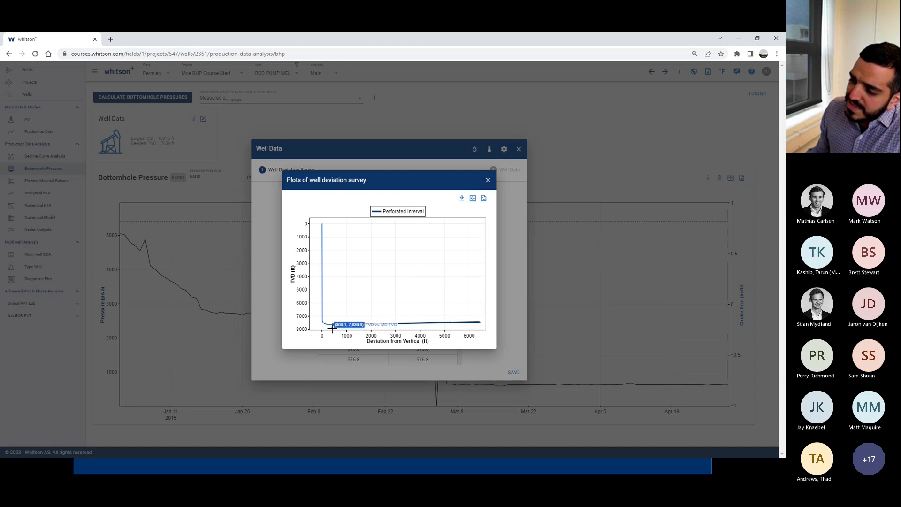
mouse_move(333, 324)
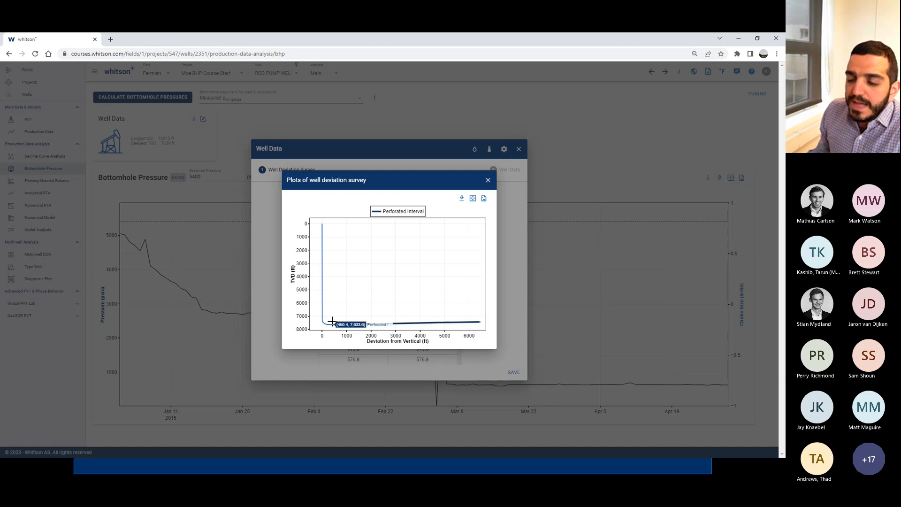
click(489, 182)
double_click(342, 207)
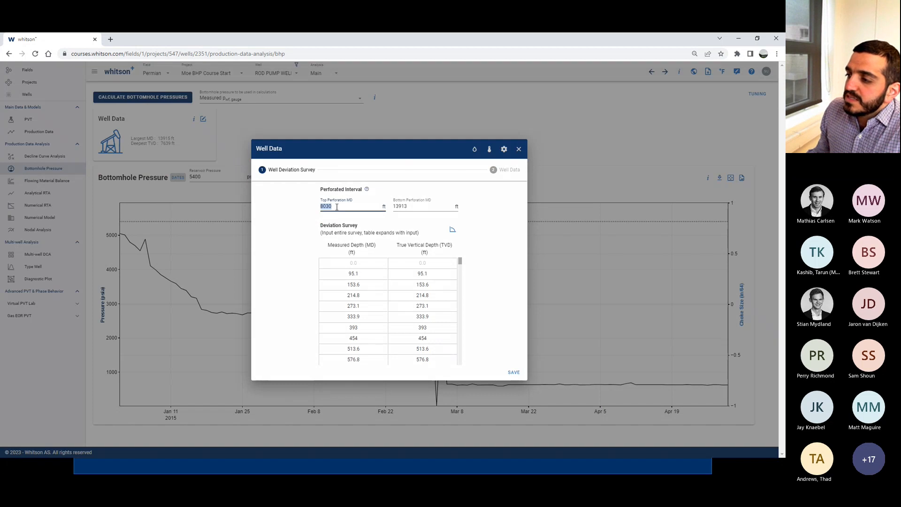
double_click(408, 206)
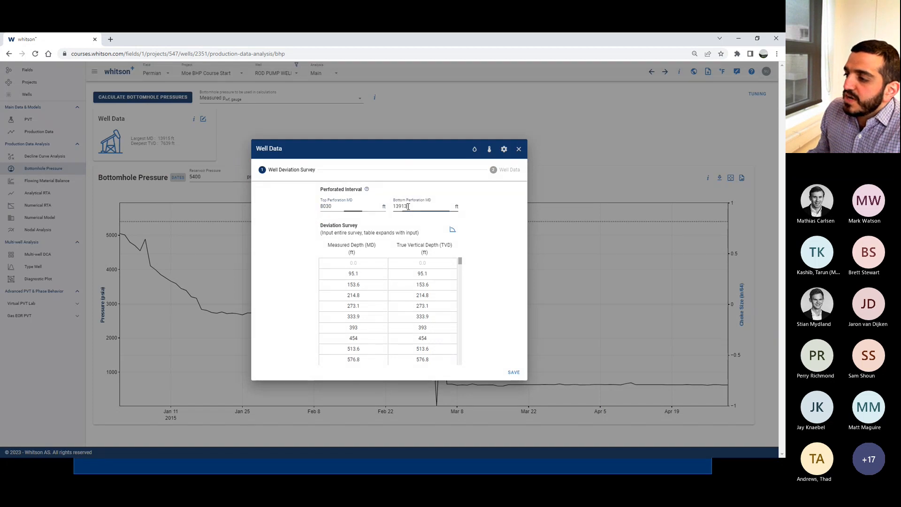
double_click(355, 207)
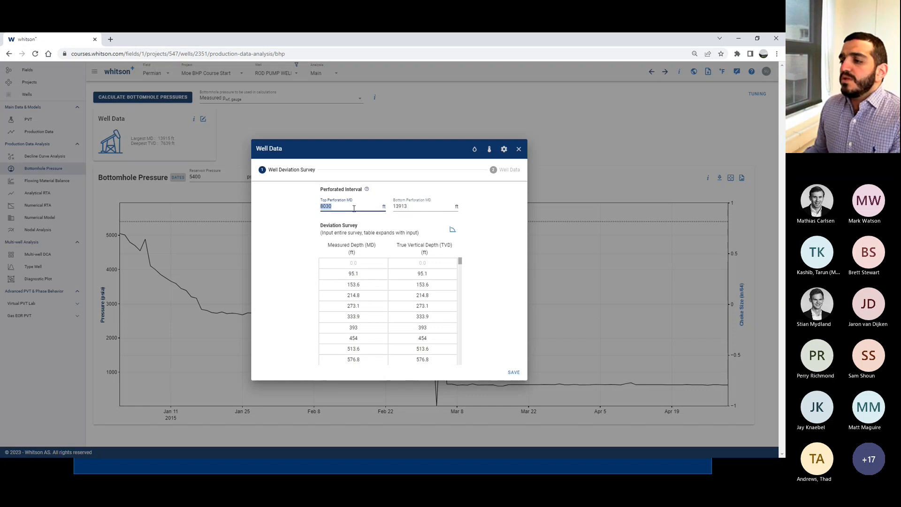
click(486, 210)
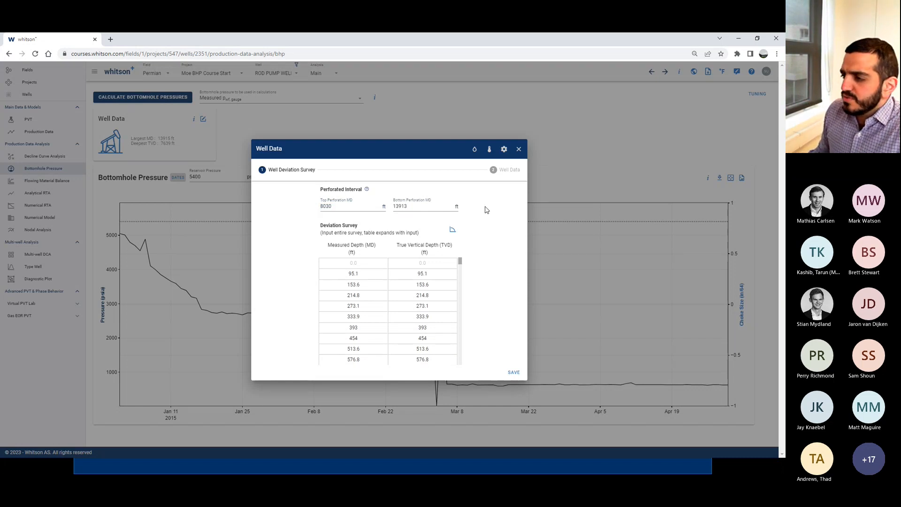
- Continue to the wellbore data, add a second wellbore configuration, and compare it with the initial one
click(504, 175)
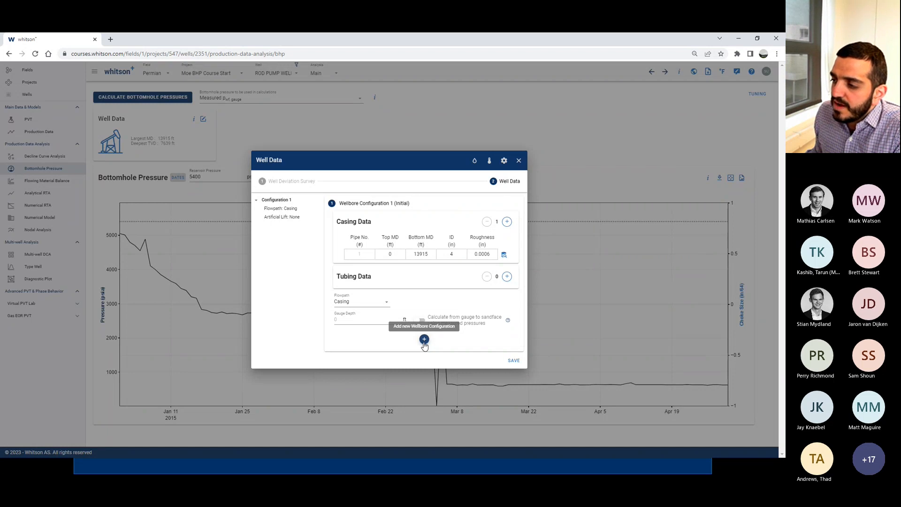
click(424, 339)
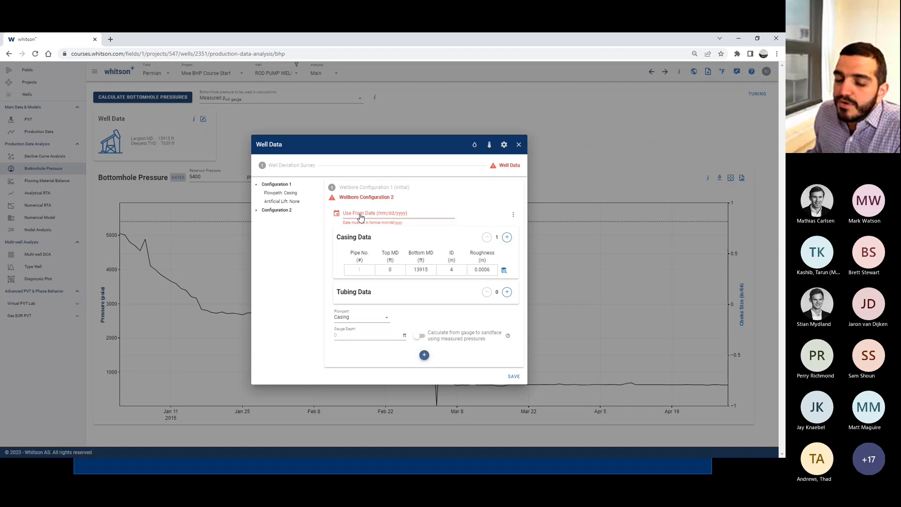
click(364, 188)
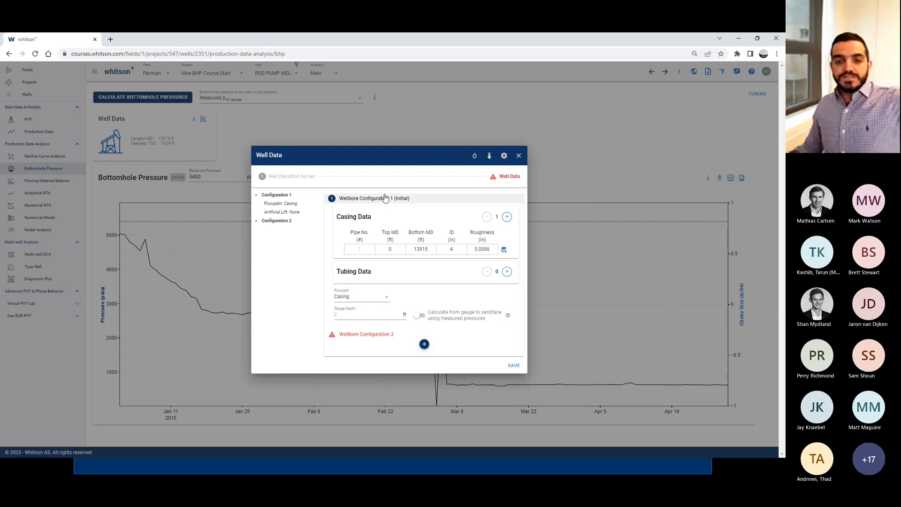
click(377, 335)
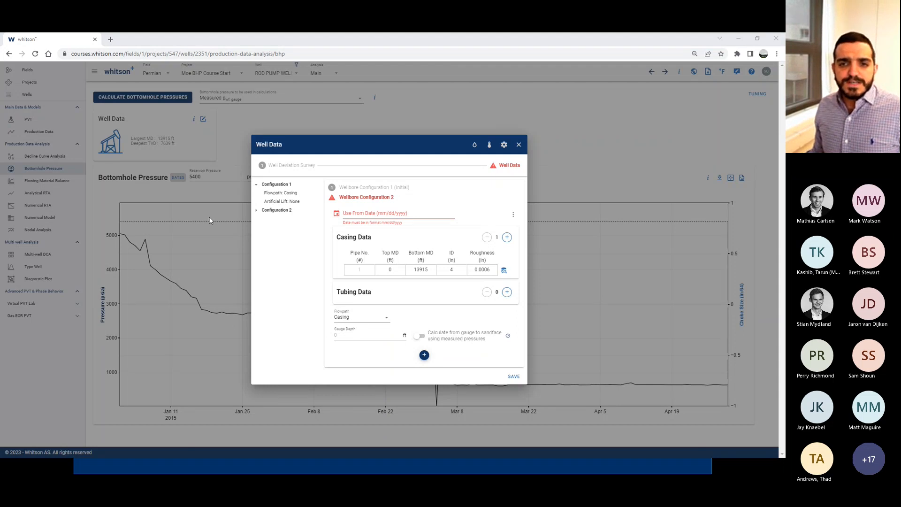
- Switch to the course slides and consult the Select Rod Pump AL Method slide for the new configuration's settings
key(alt+Tab)
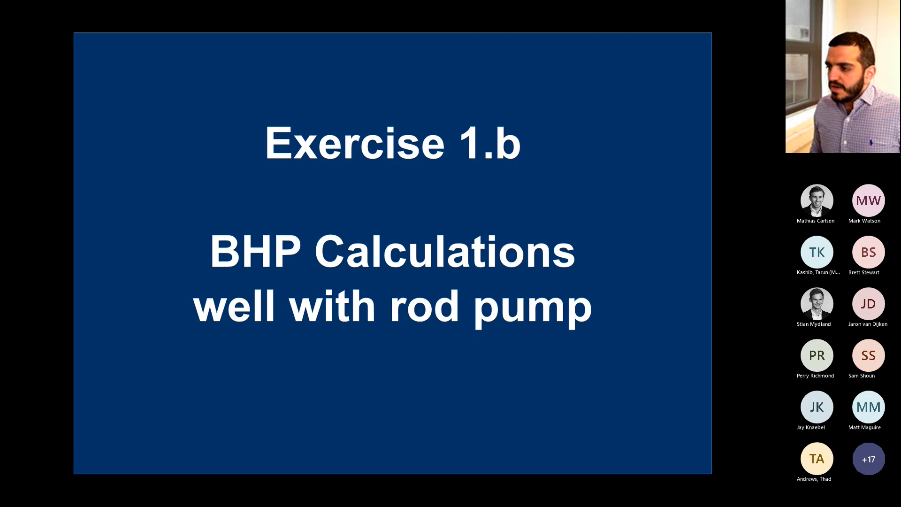
key(Right)
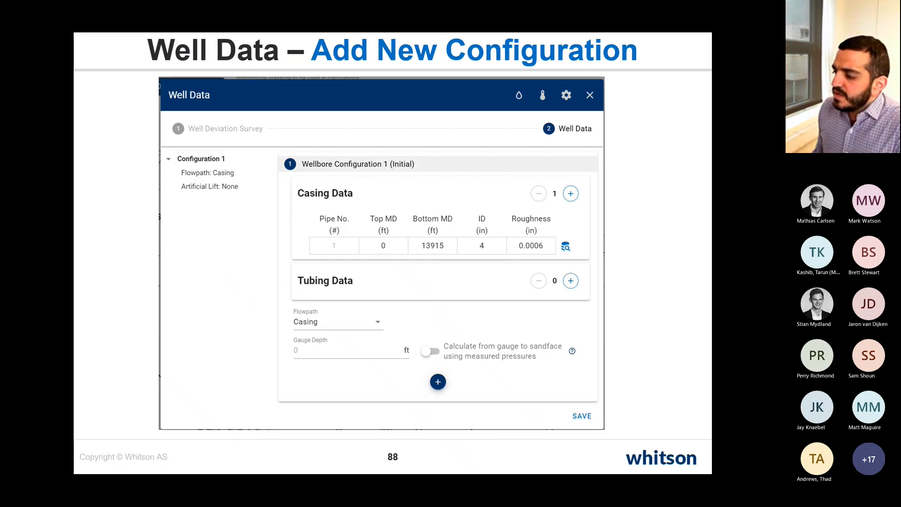
key(Right)
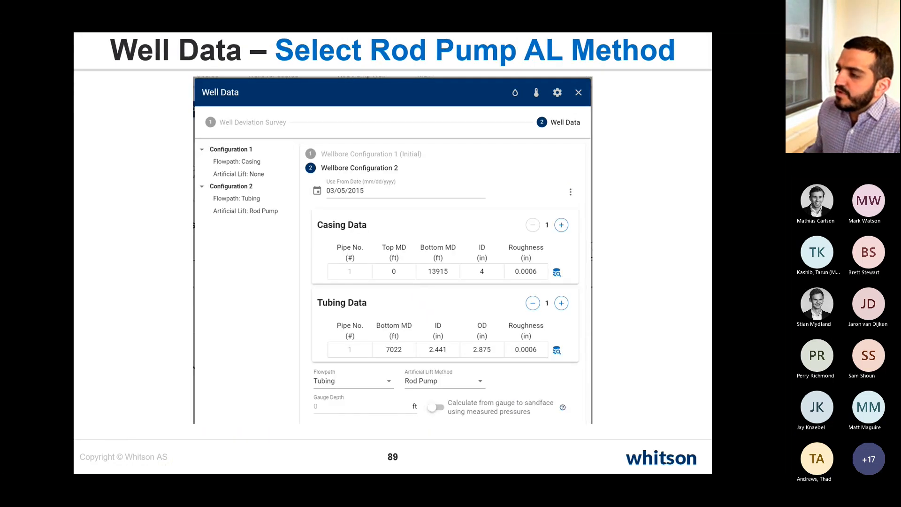
key(alt+Tab)
- Set Wellbore Configuration 2's use-from date to 03/05/2015, checking it against the course slide
click(370, 215)
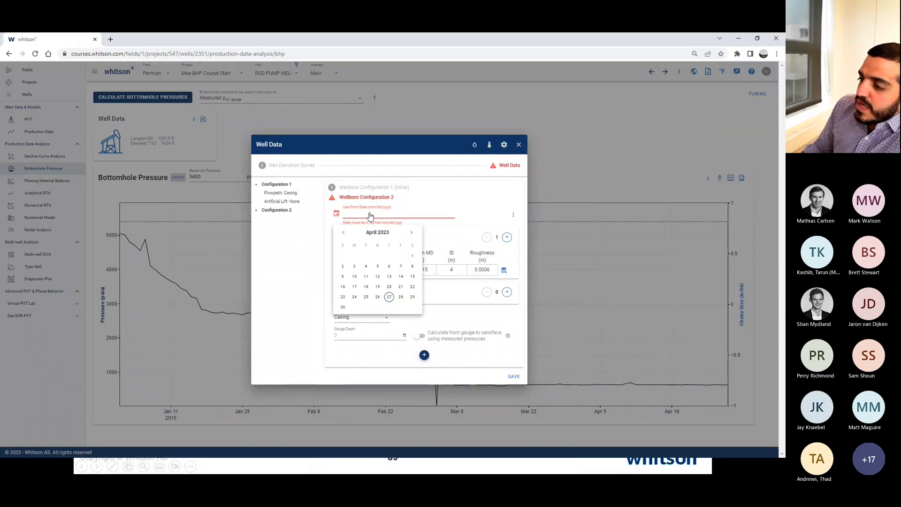
click(344, 234)
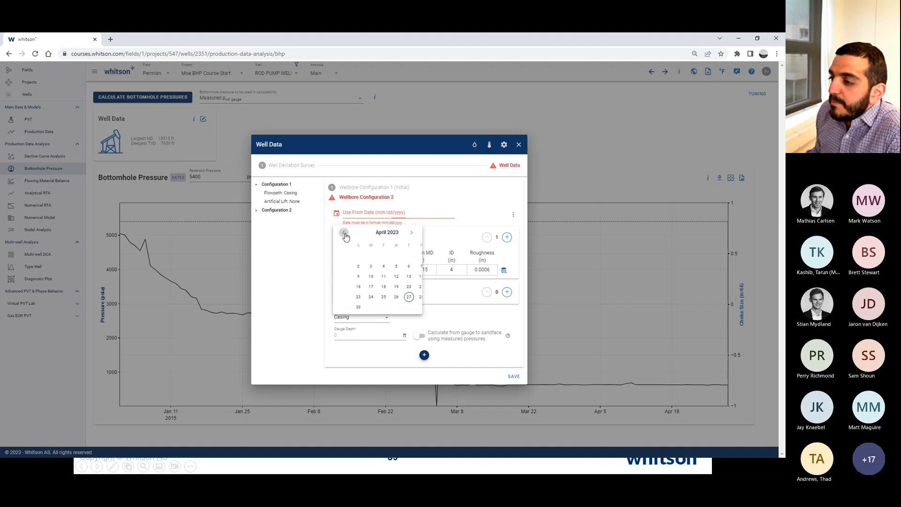
click(411, 232)
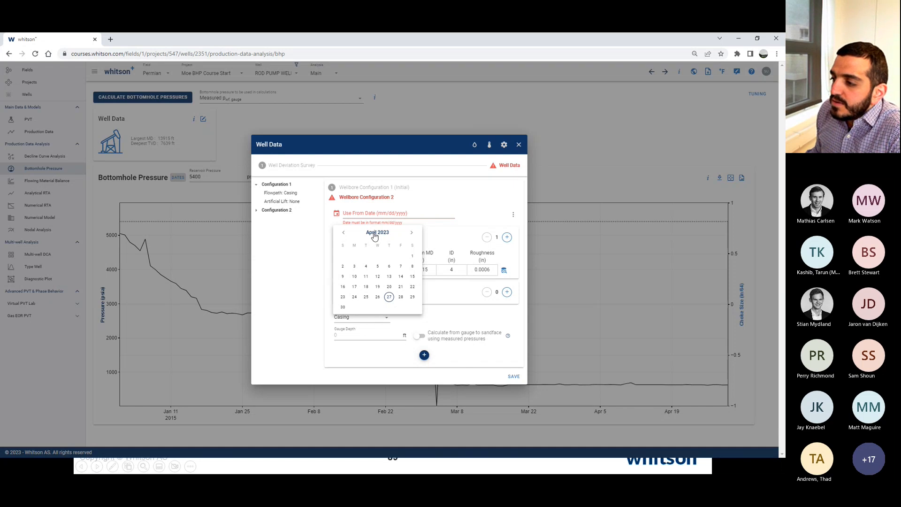
click(375, 234)
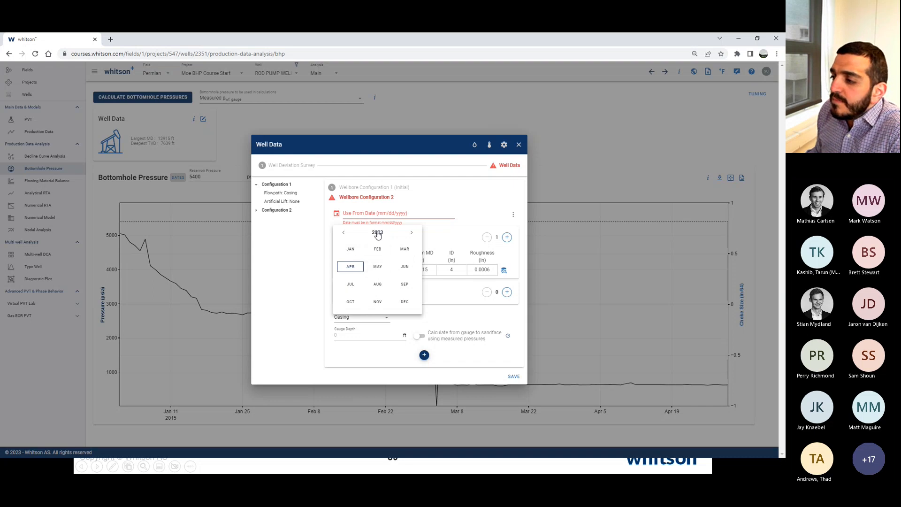
click(378, 232)
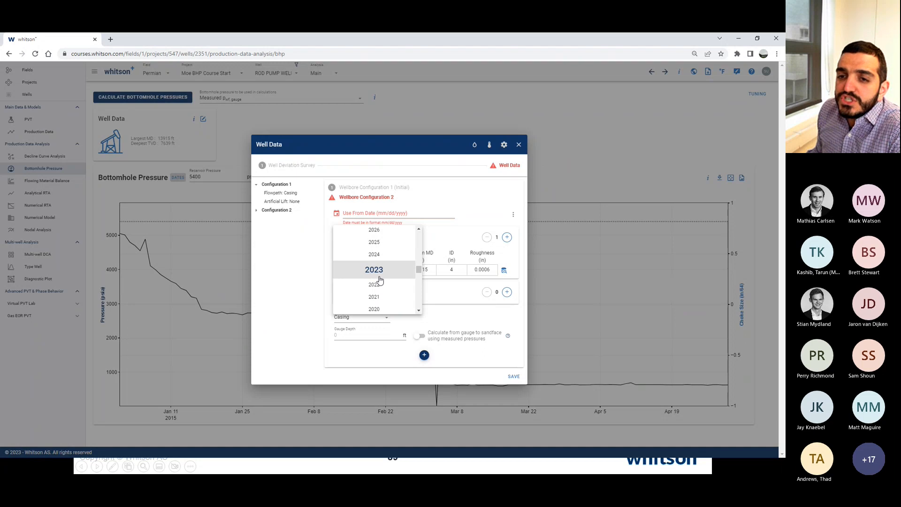
scroll(383, 262, down, 5)
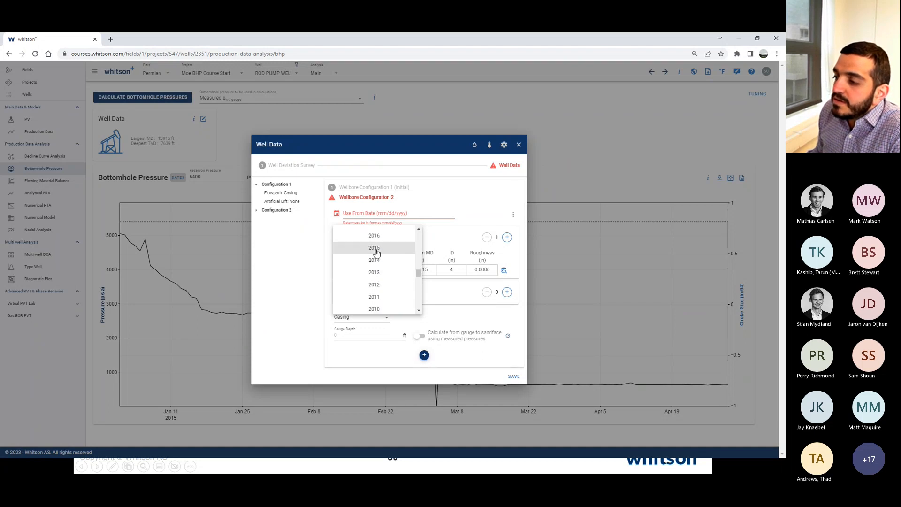
click(376, 249)
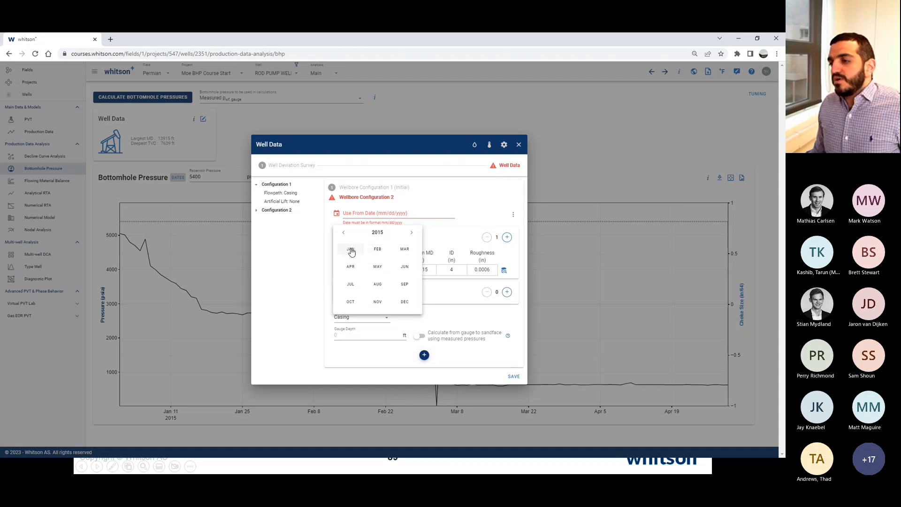
key(alt+Tab)
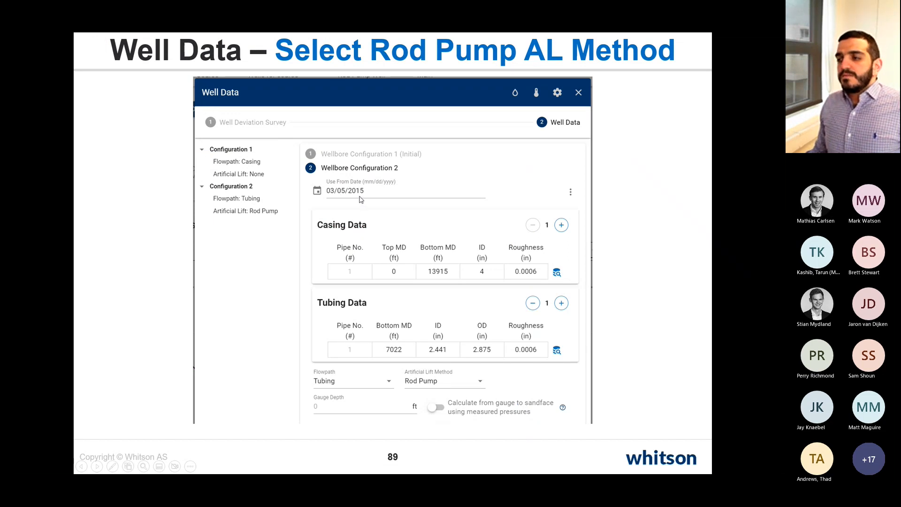
key(alt+Tab)
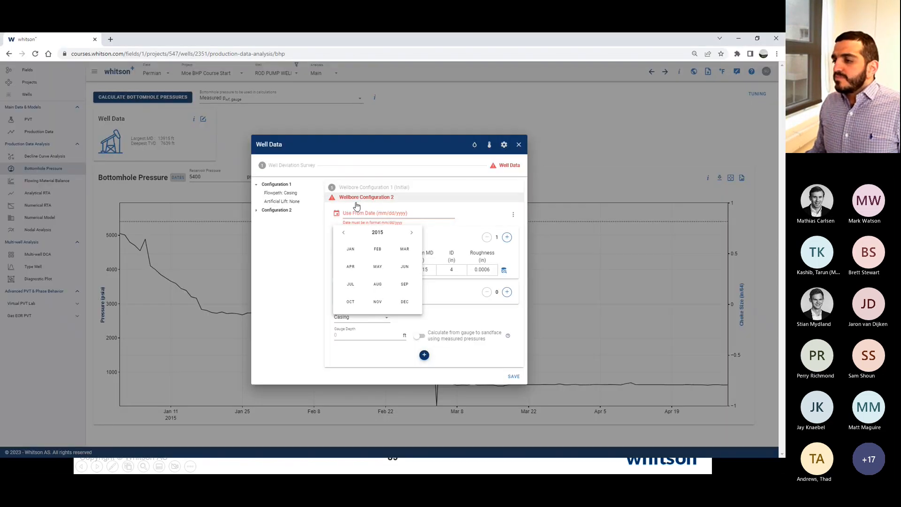
click(402, 254)
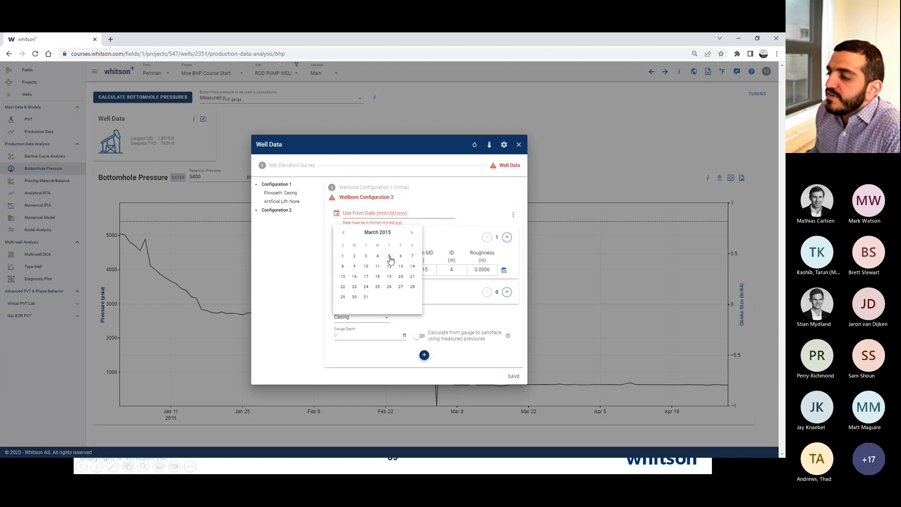
click(389, 257)
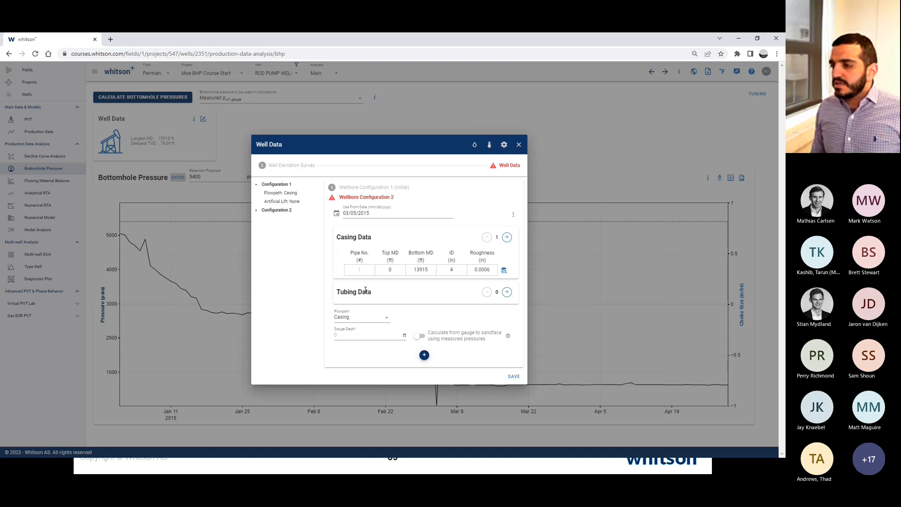
- Add one tubing pipe row to Wellbore Configuration 2 and check the tubing data on the course slide
key(alt+Tab)
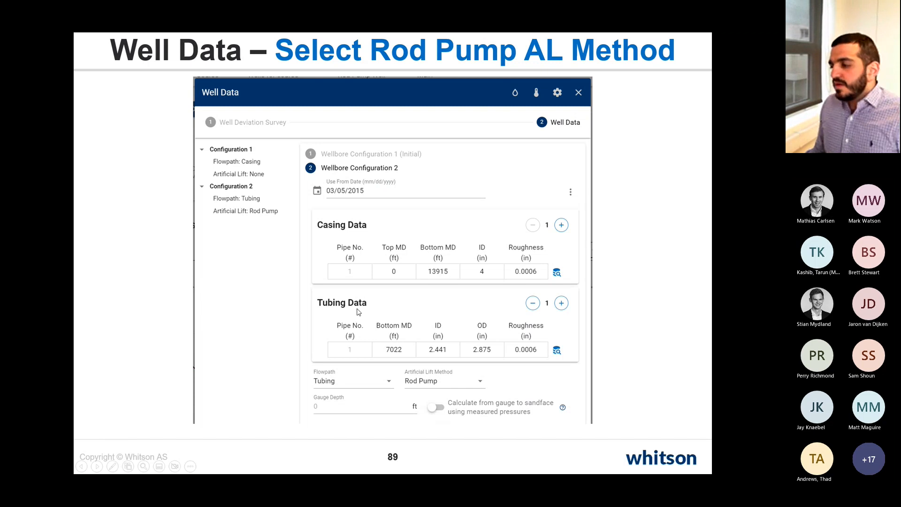
key(alt+Tab)
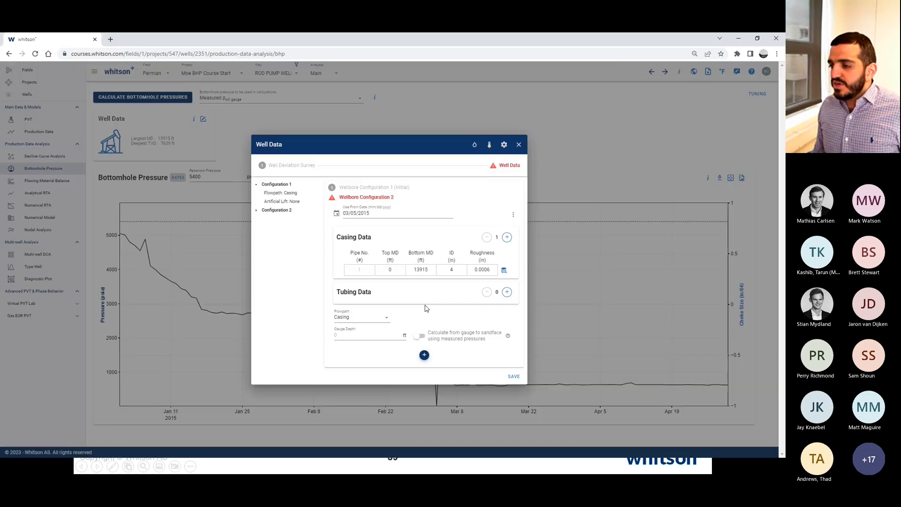
click(508, 293)
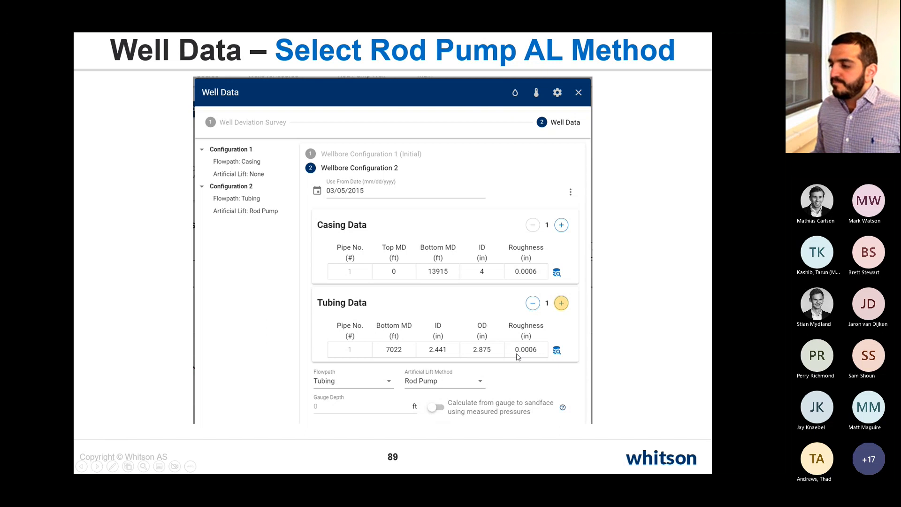
key(alt+Tab)
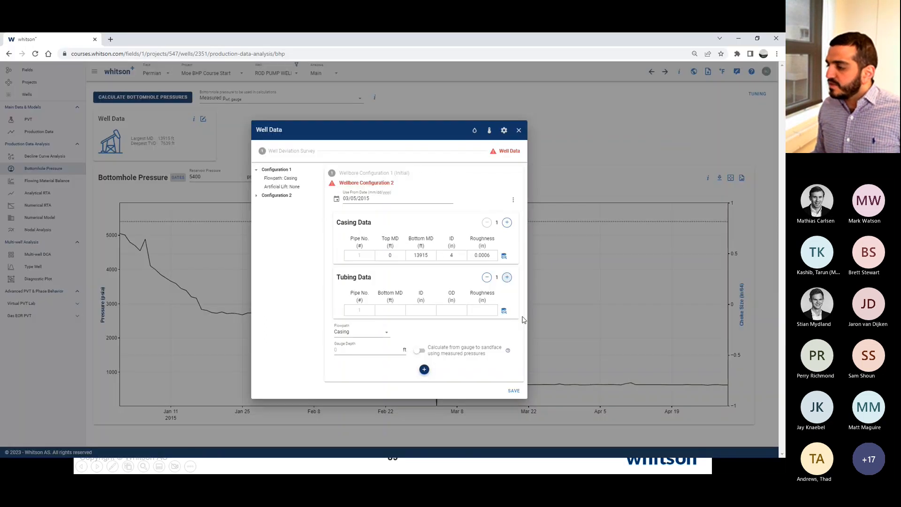
- Fill the tubing row from the tubing catalogue with the 2.875 in OD, 2.441 in ID pipe, checking the size against the course slide
click(504, 312)
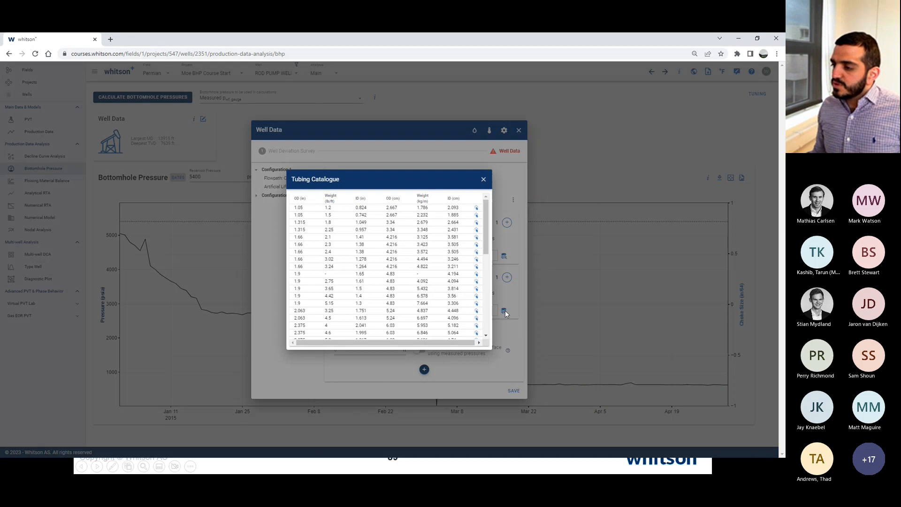
key(alt+Tab)
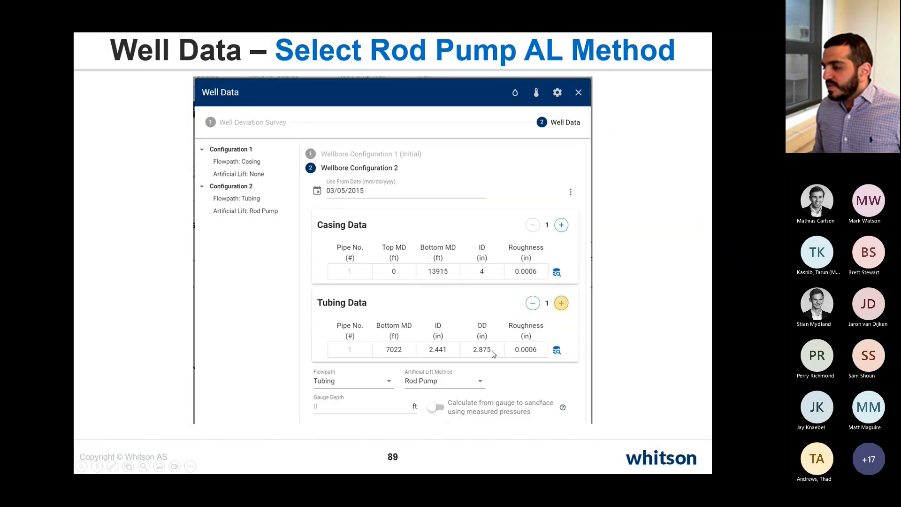
key(alt+Tab)
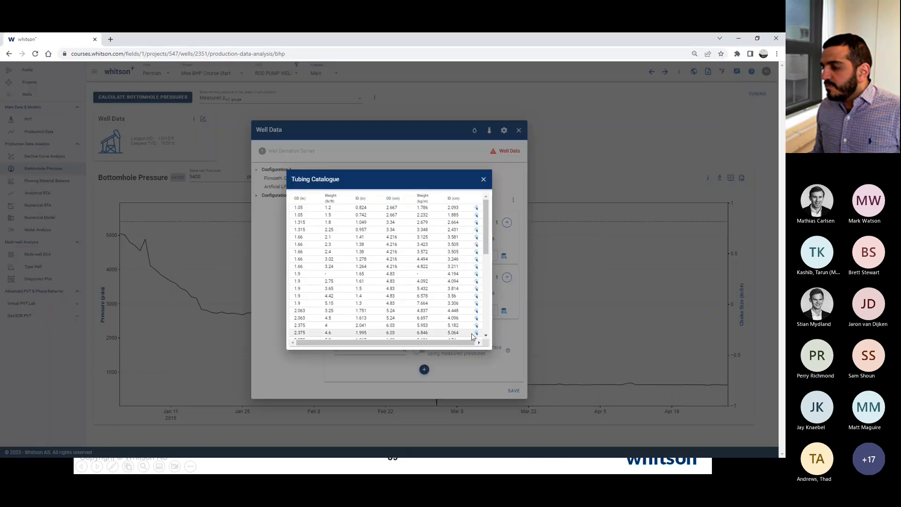
scroll(355, 281, down, 2)
scroll(355, 281, down, 1)
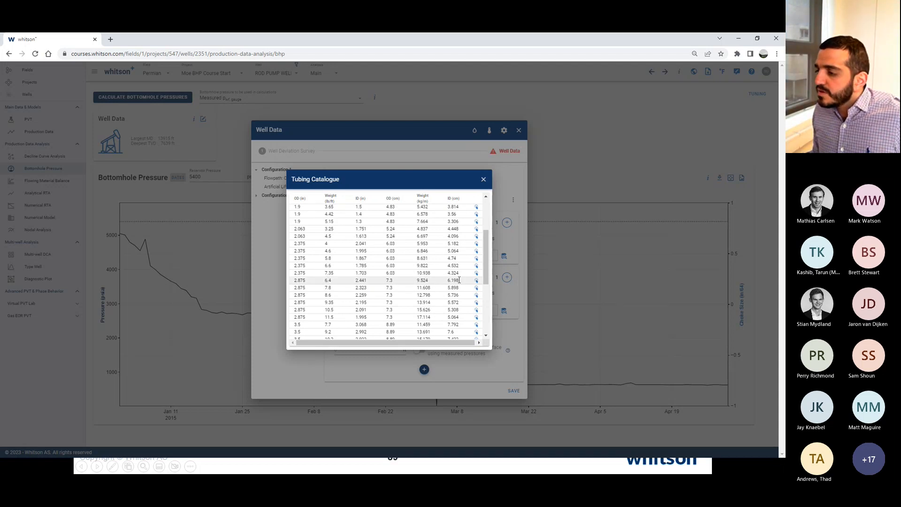
click(476, 280)
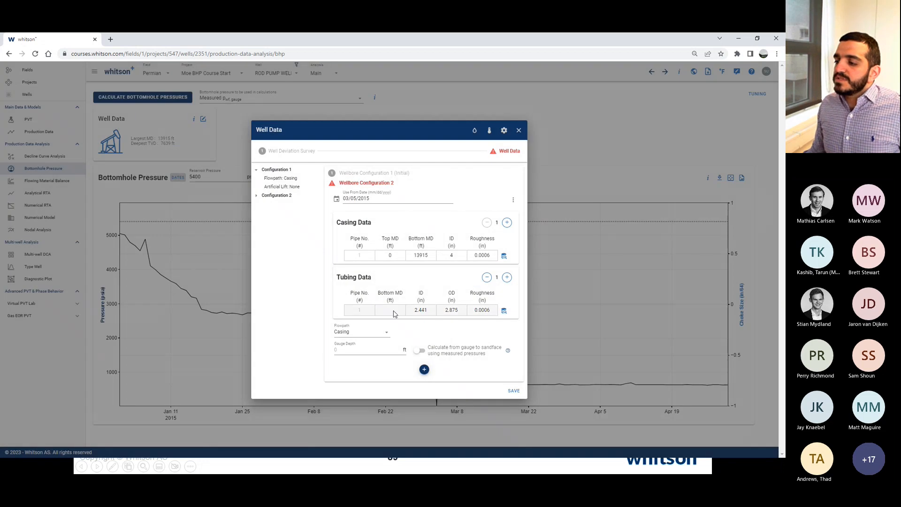
- Set the tubing row's bottom MD to 7022 ft in Wellbore Configuration 2
click(395, 311)
key(alt+Tab)
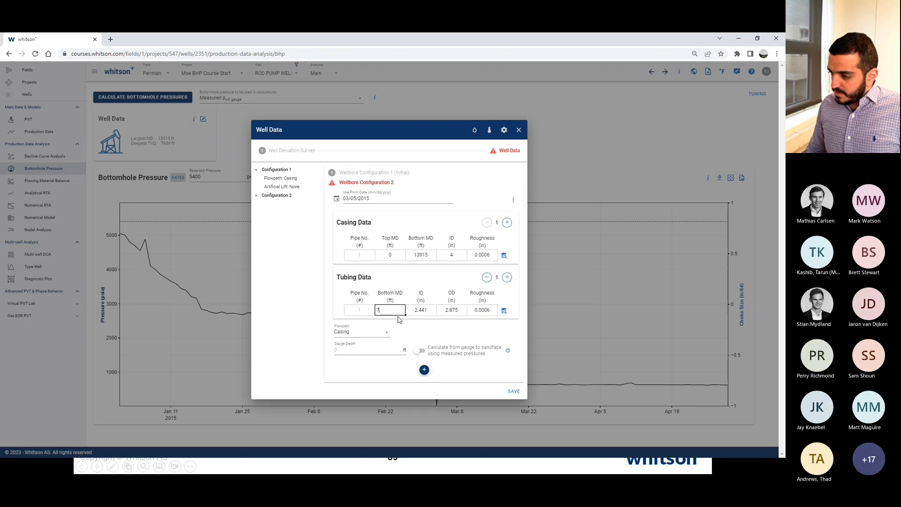
text(7022)
key(Tab)
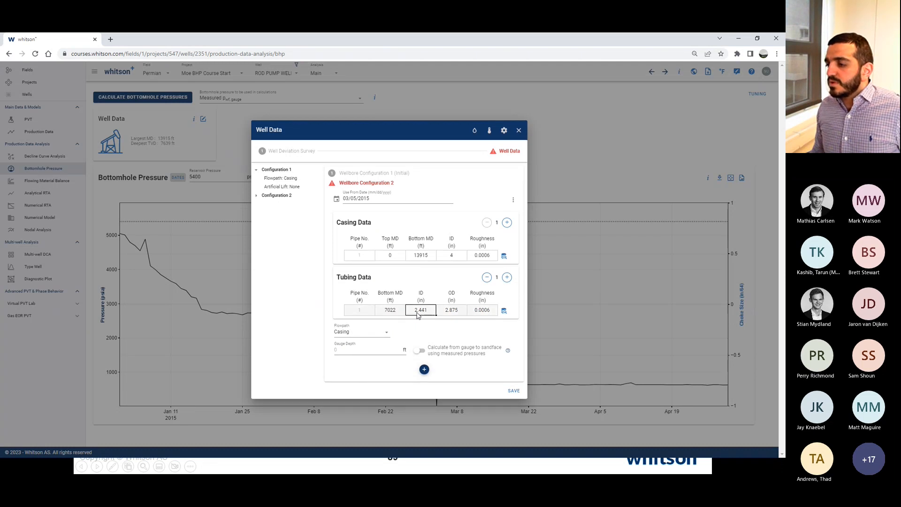
click(429, 328)
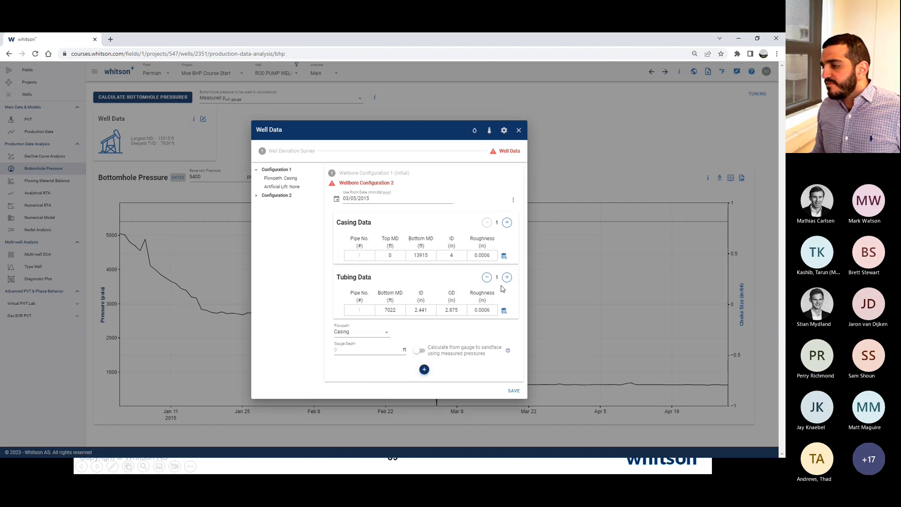
- Set Wellbore Configuration 2's flowpath to Tubing and its artificial lift method to Rod Pump
click(359, 334)
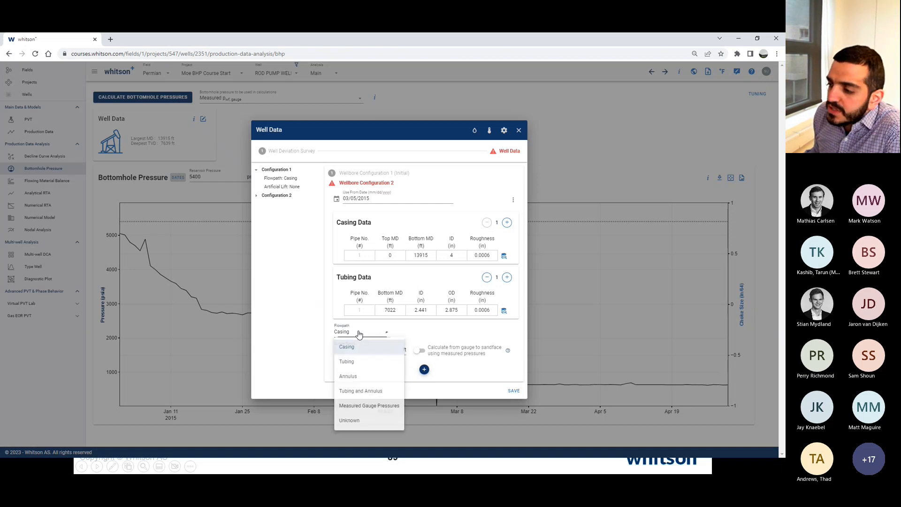
click(379, 334)
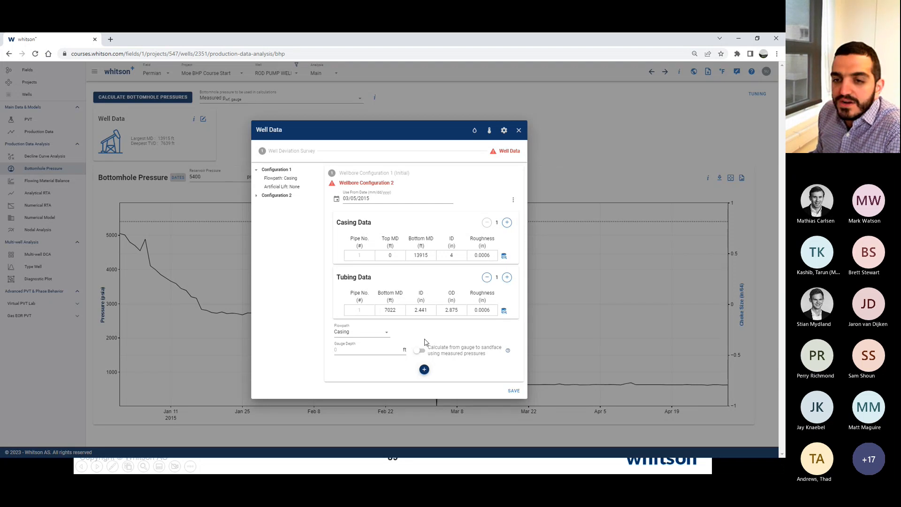
click(380, 338)
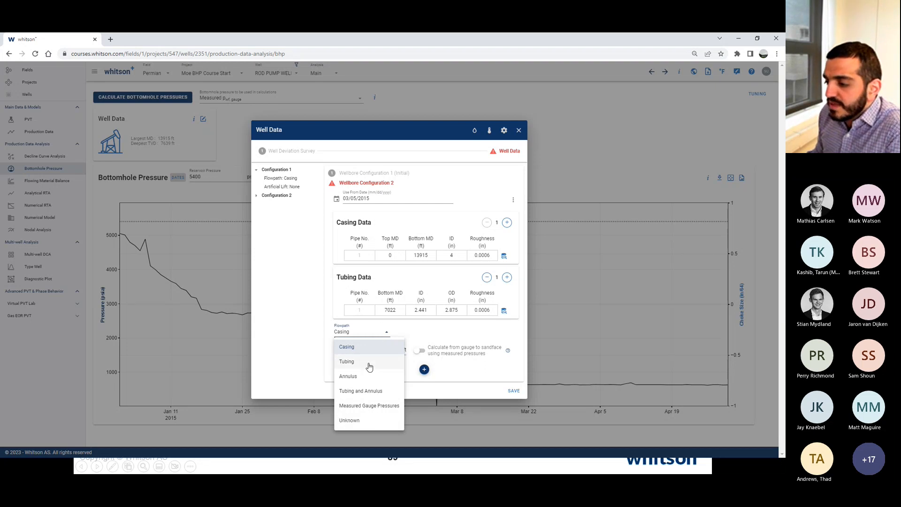
click(369, 362)
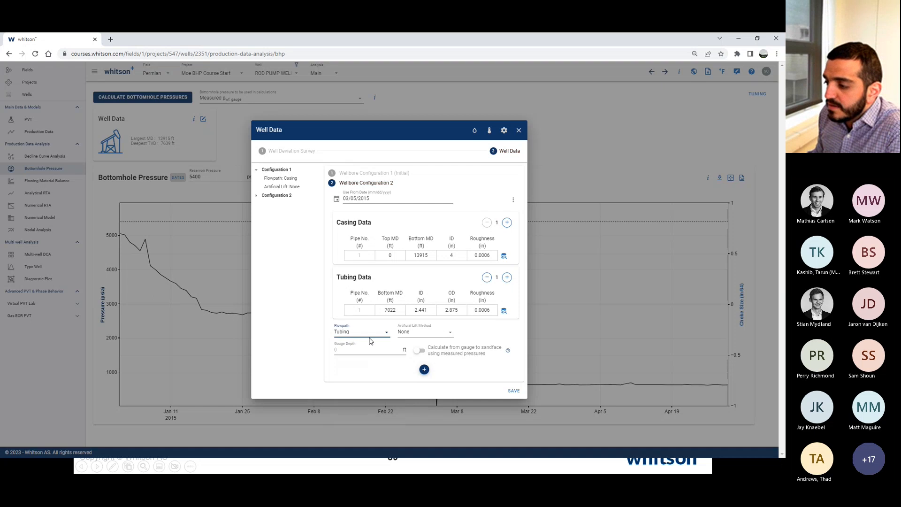
click(369, 334)
click(351, 377)
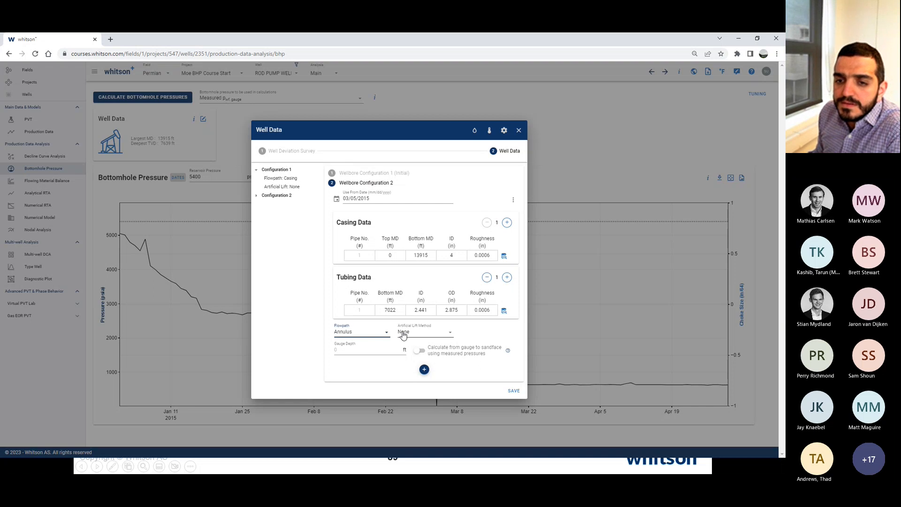
click(367, 333)
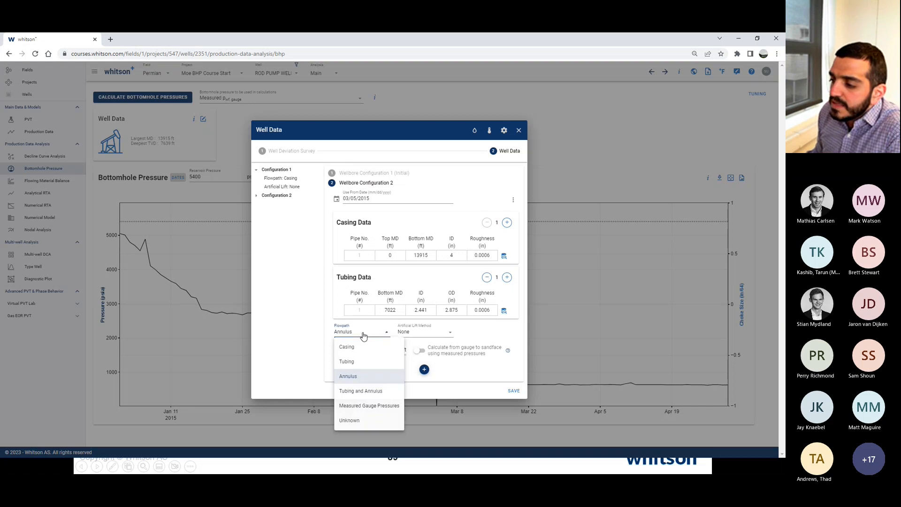
click(350, 365)
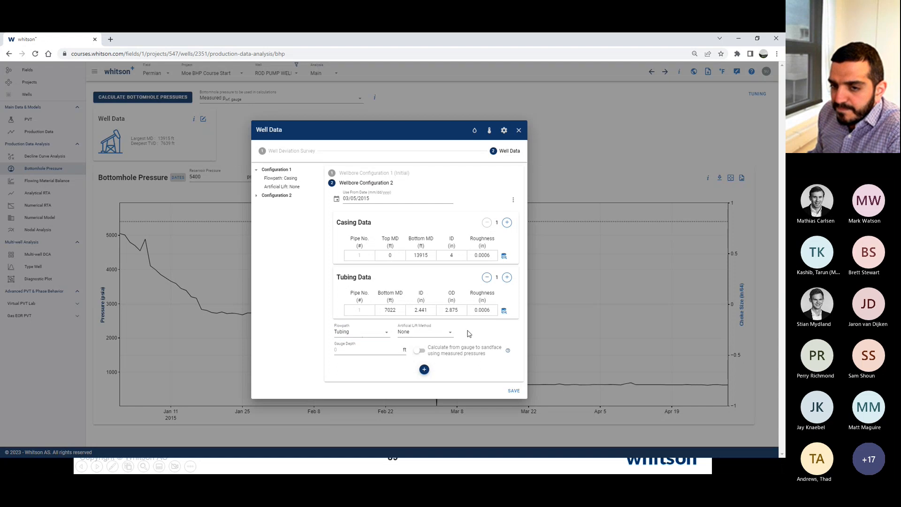
click(438, 332)
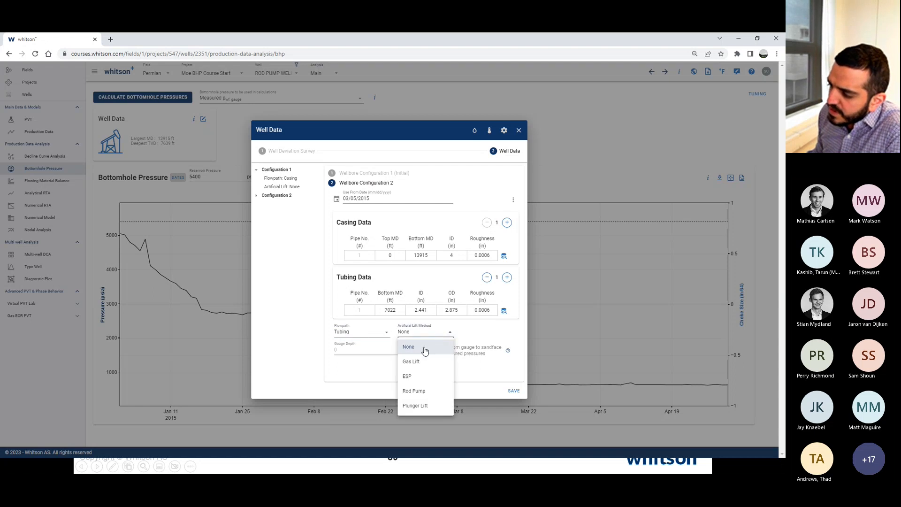
click(416, 393)
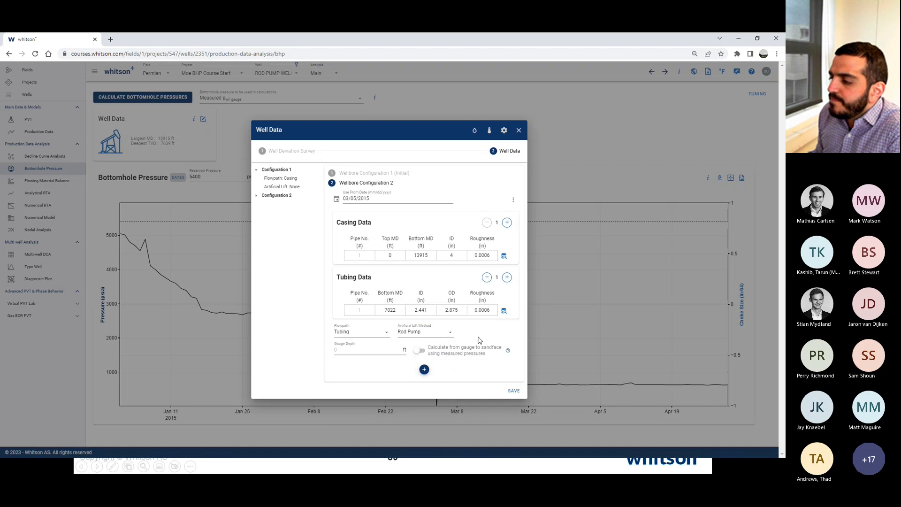
- Review the initial wellbore configuration against Wellbore Configuration 2, comparing their tubing, flowpath and lift settings
click(384, 174)
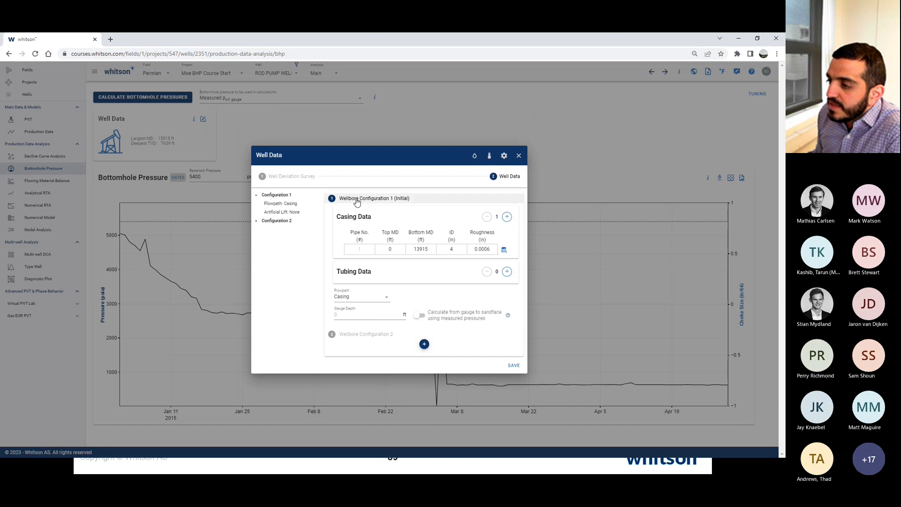
click(370, 334)
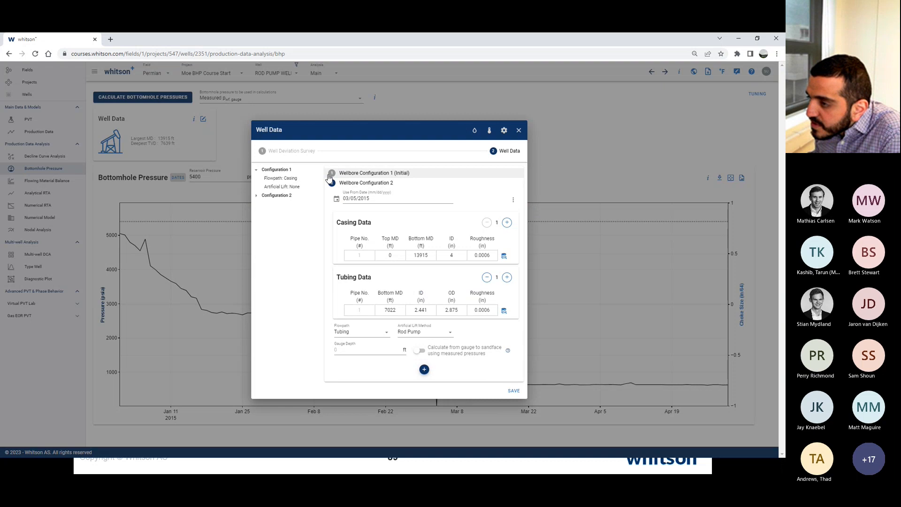
click(399, 176)
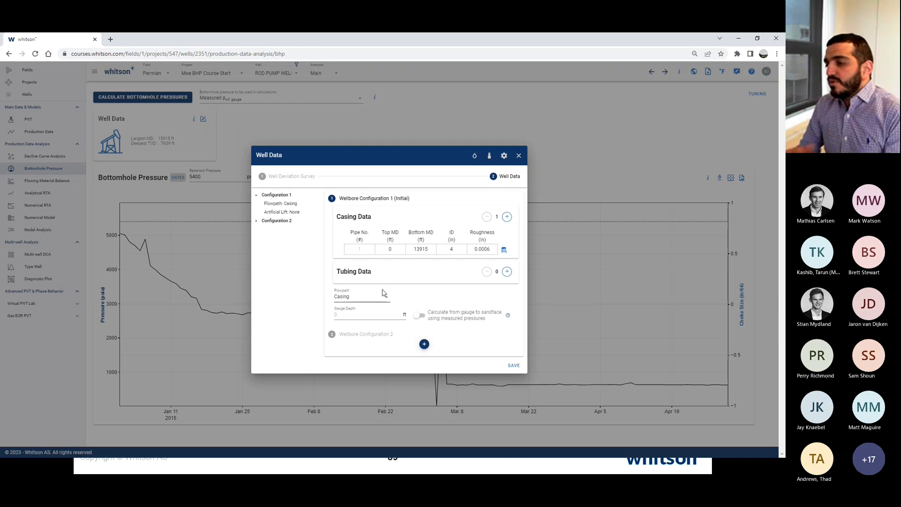
click(364, 334)
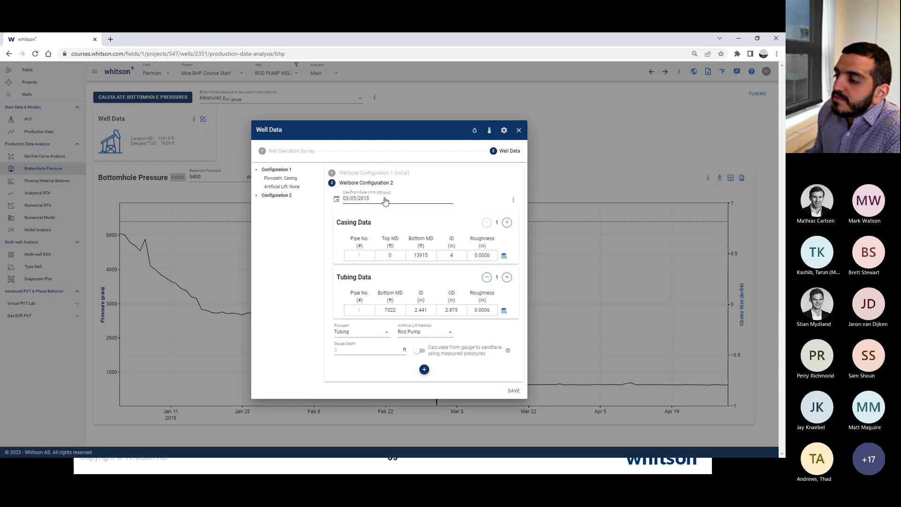
- Try adding a third wellbore configuration from 04/11/2015 with Gas Lift as the artificial lift method, and delete it again
click(425, 370)
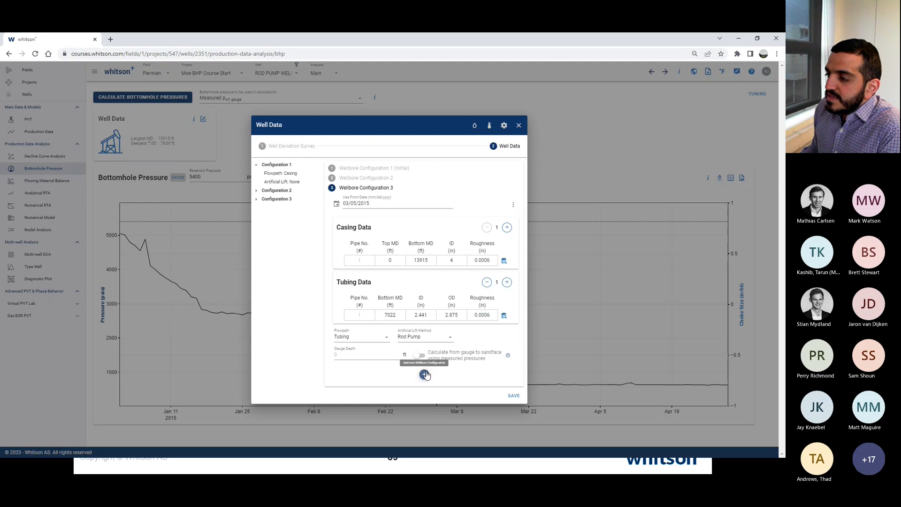
click(362, 205)
click(411, 223)
click(412, 257)
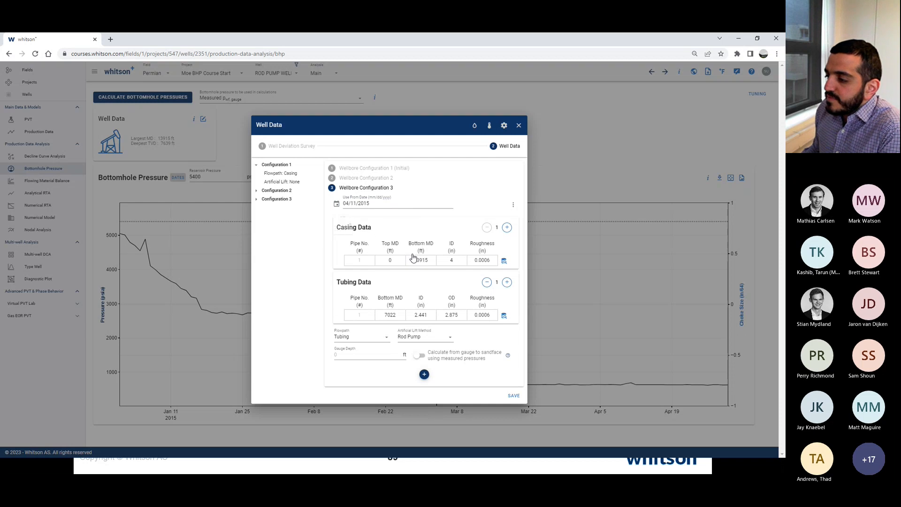
click(426, 337)
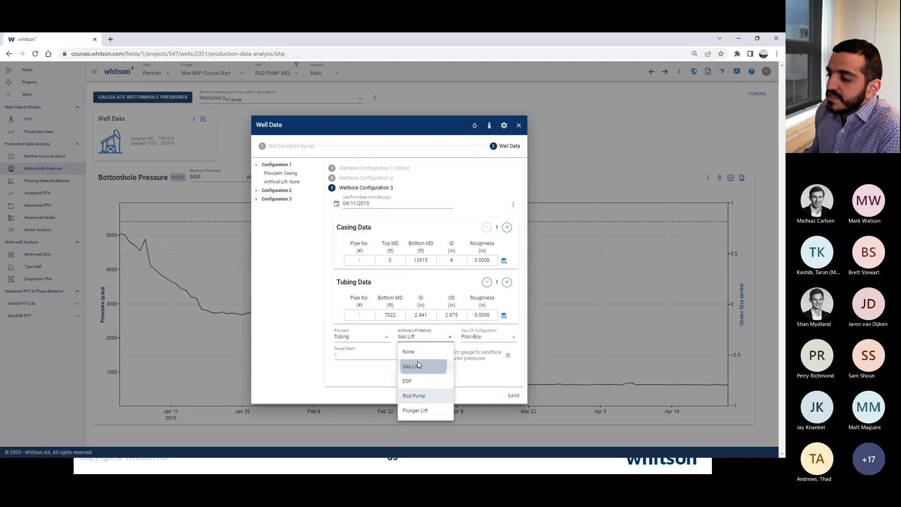
click(418, 366)
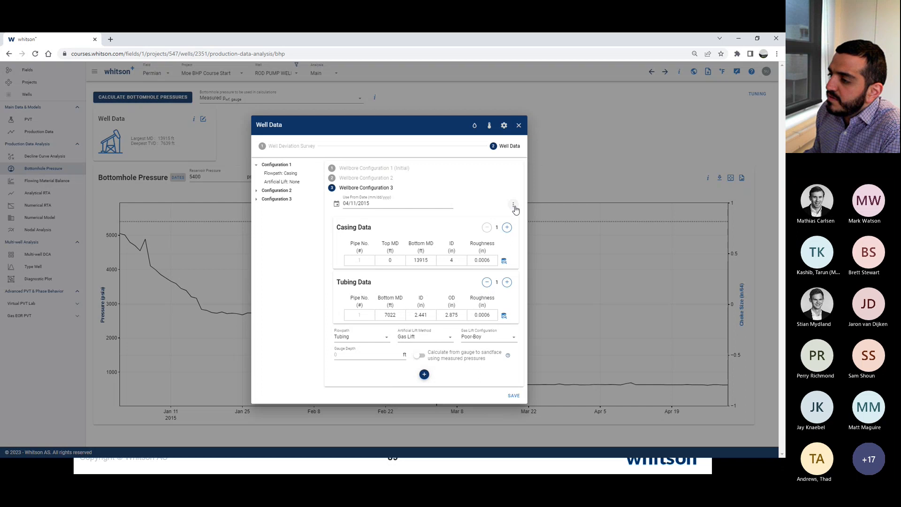
click(514, 207)
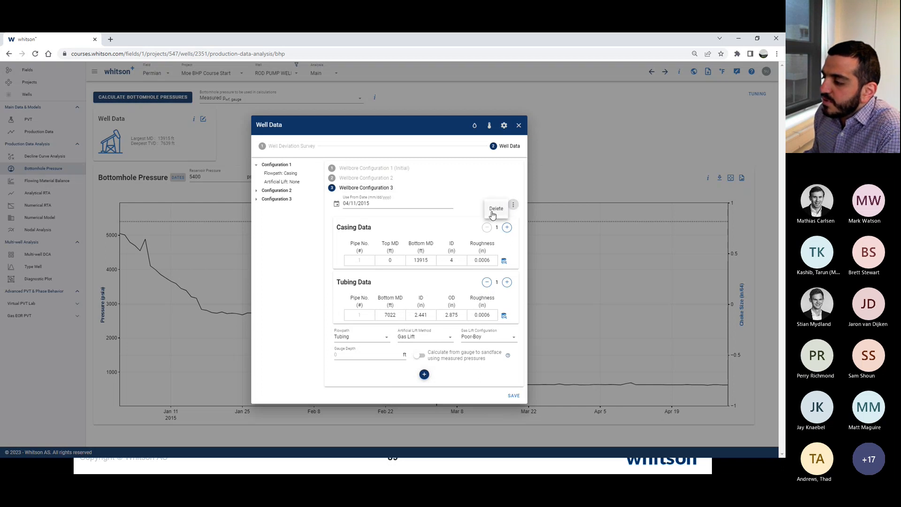
click(494, 210)
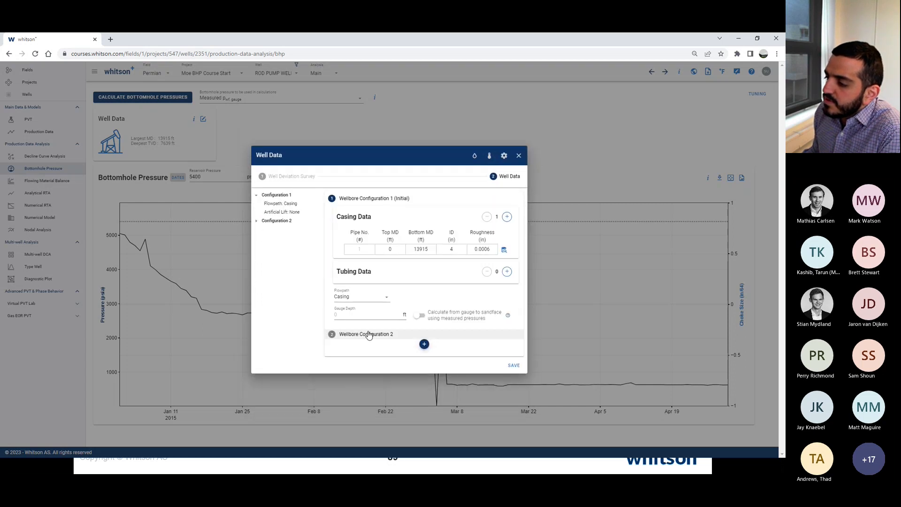
- Check Wellbore Configuration 2, save the well data and calculate the rod pump well's bottomhole pressures
click(369, 334)
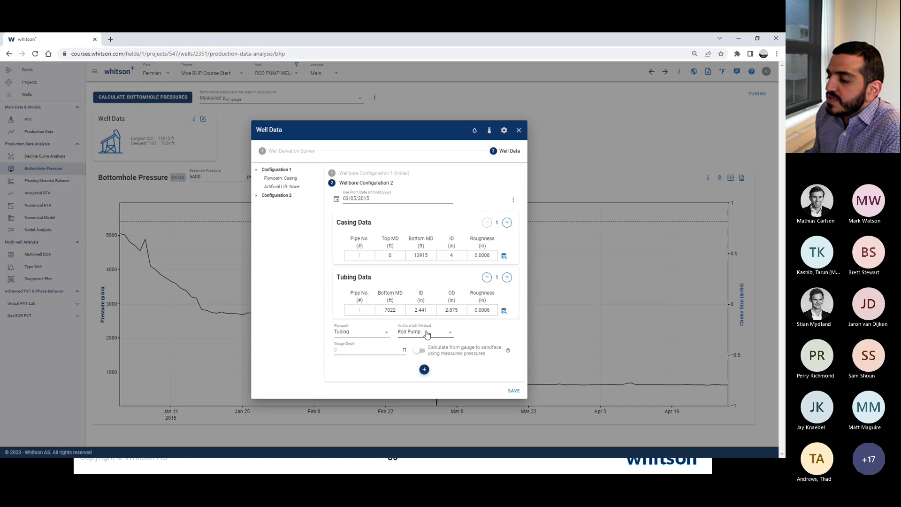
click(513, 391)
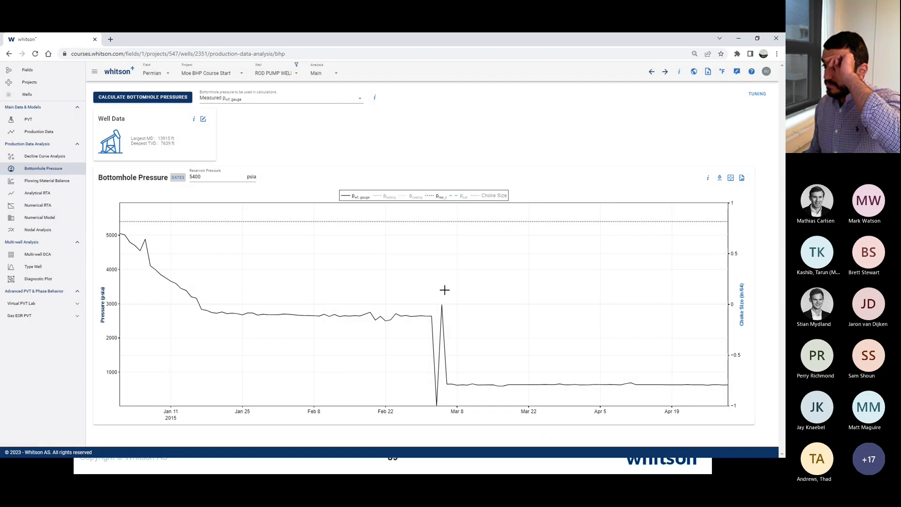
click(146, 100)
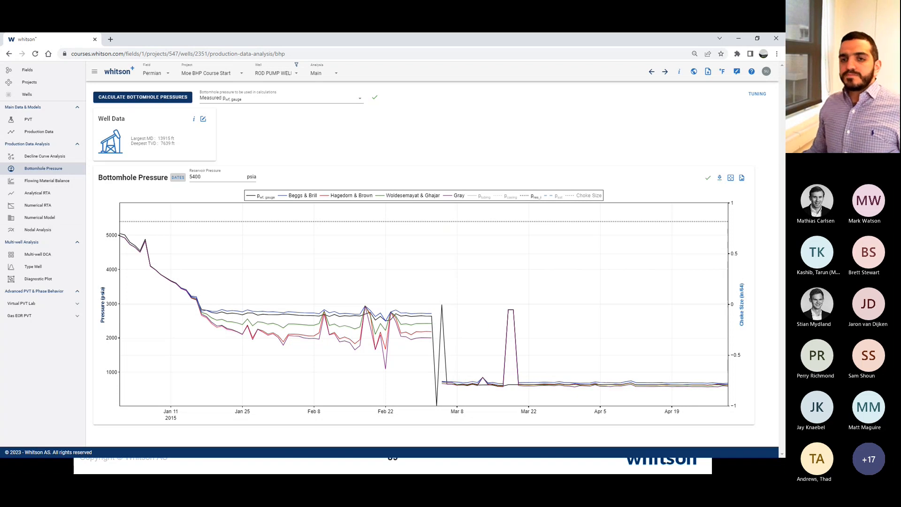
- Advance the course slides to Artificial Lift—Rod Pump, and return to whitson+ to examine the mid-March spike in the calculated bottomhole pressures
key(alt+Tab)
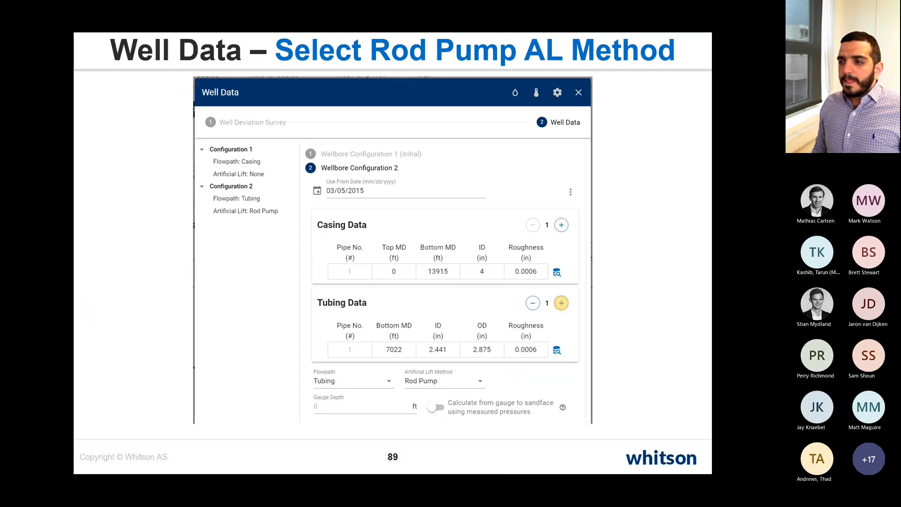
key(Right)
key(Right)
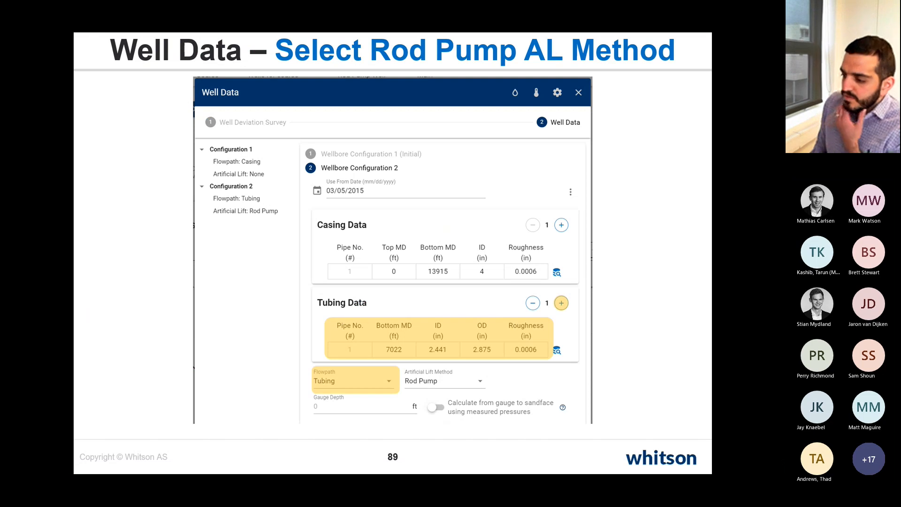
key(Right)
key(Right)
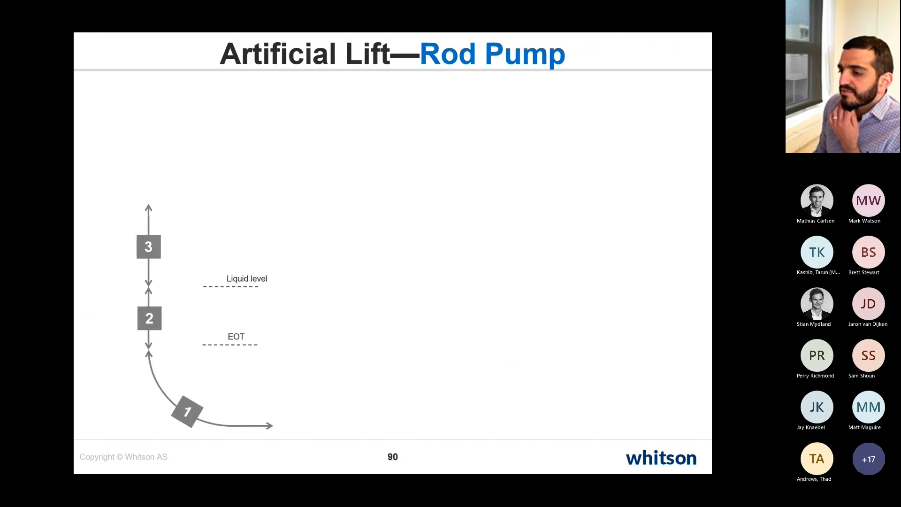
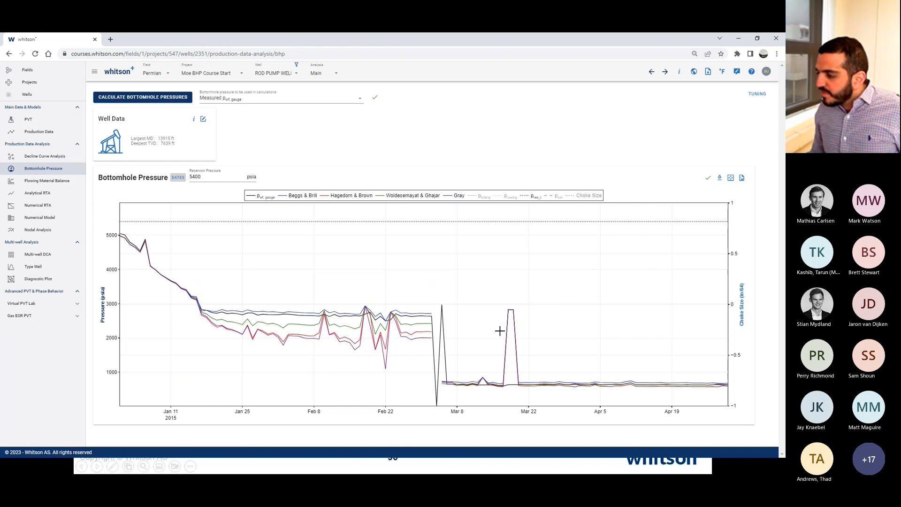
mouse_move(511, 311)
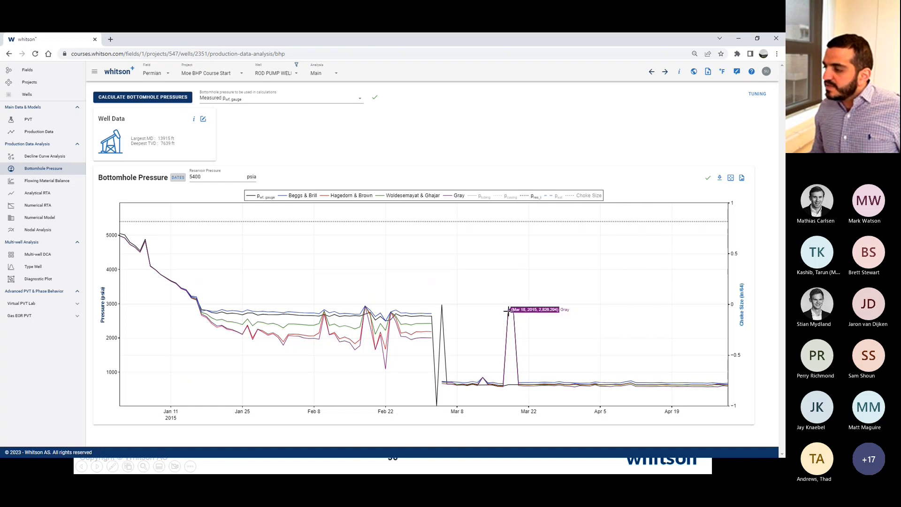
- Advance the course slides to the quiz about the mid-March bottomhole pressure spike, and return to whitson+
click(177, 179)
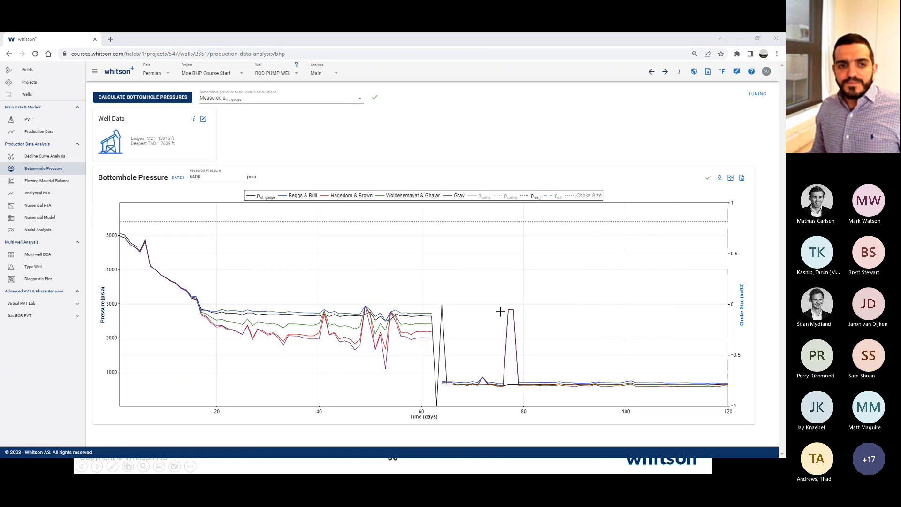
key(alt+Tab)
key(Right)
key(Right)
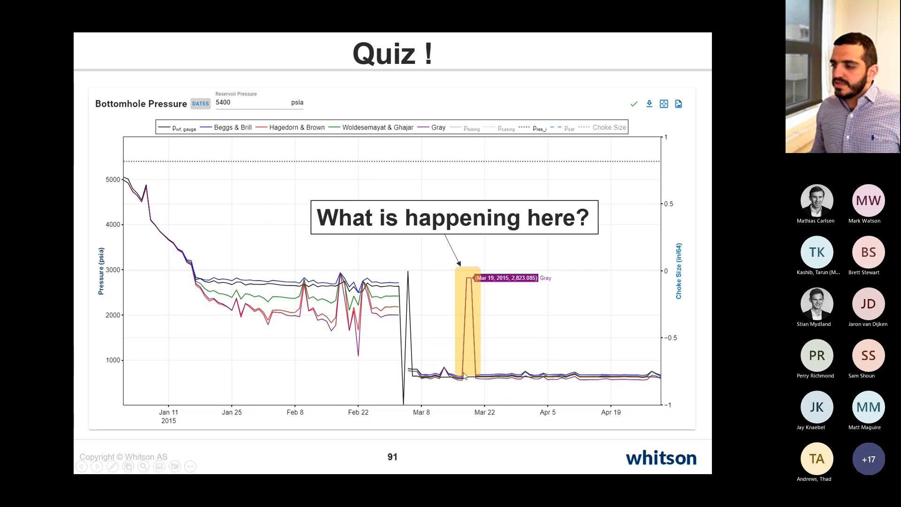
key(alt+Tab)
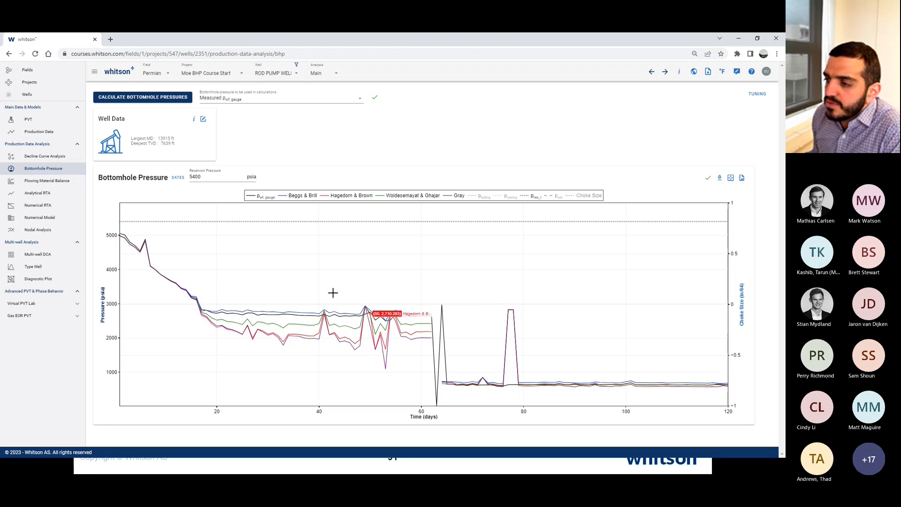
- Compare the timing of the mid-March bottomhole pressure spike with the rod pump well's production data plotted by date
click(46, 135)
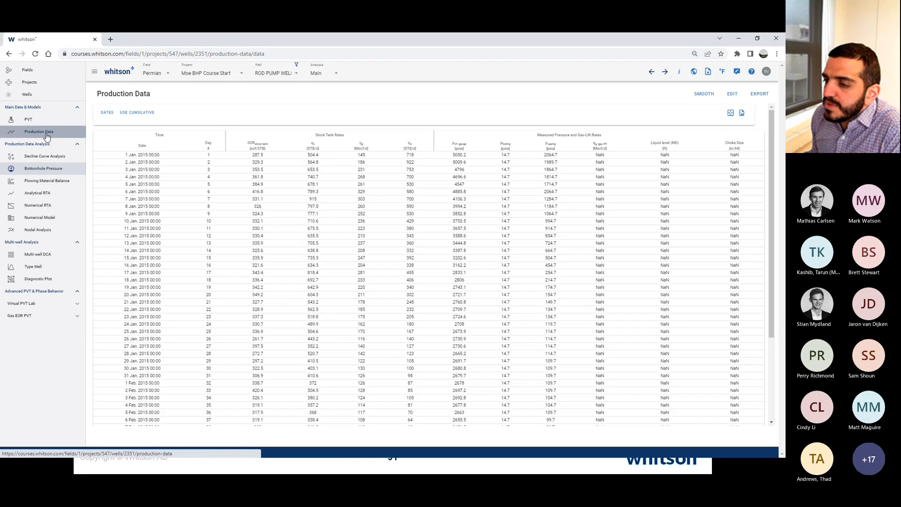
click(47, 169)
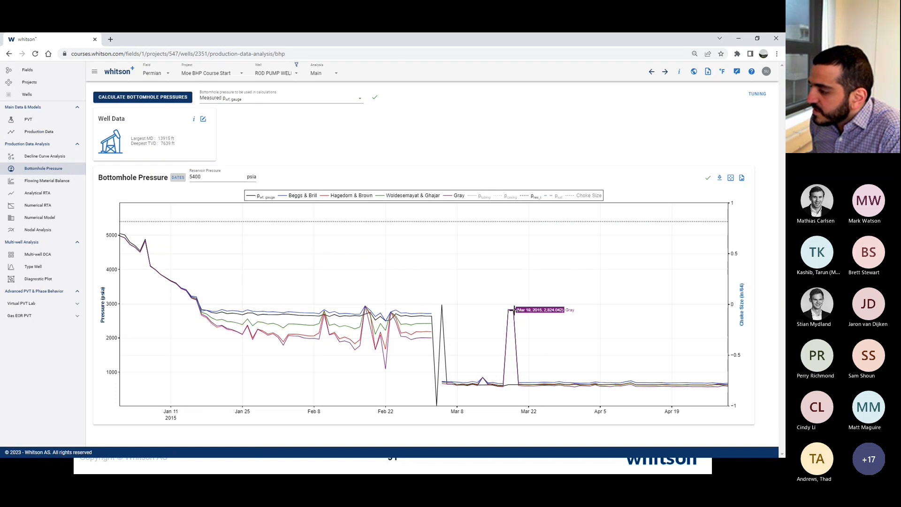
click(178, 177)
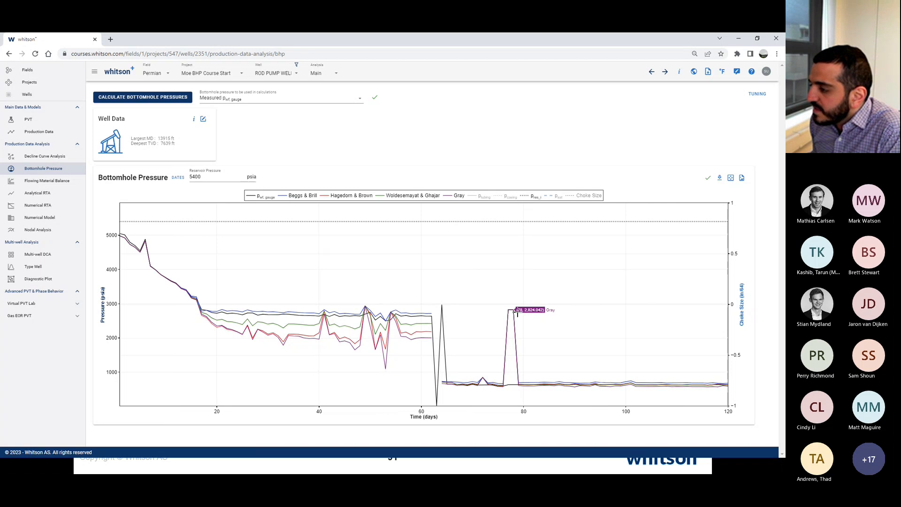
click(18, 133)
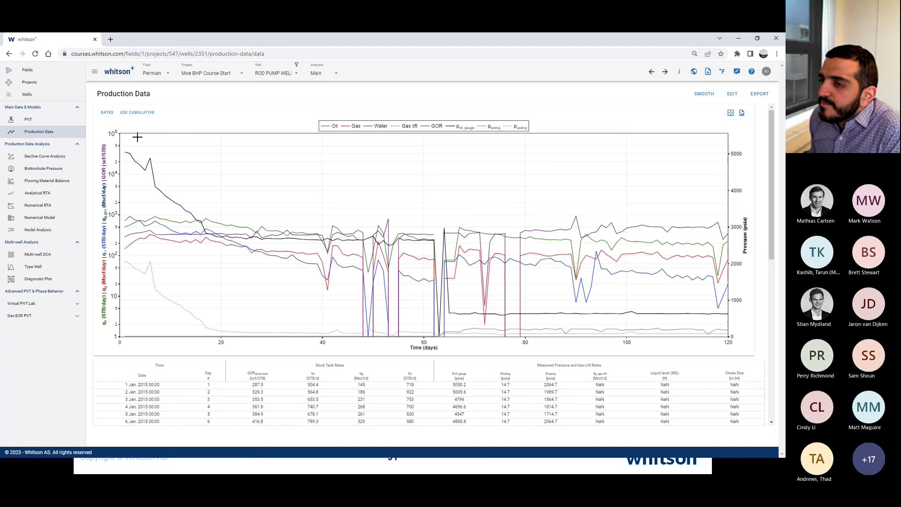
click(107, 112)
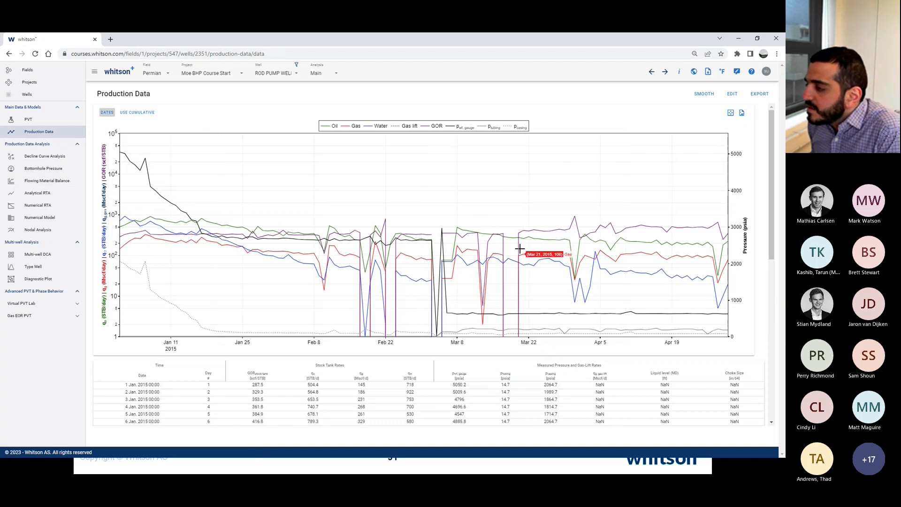
mouse_move(498, 257)
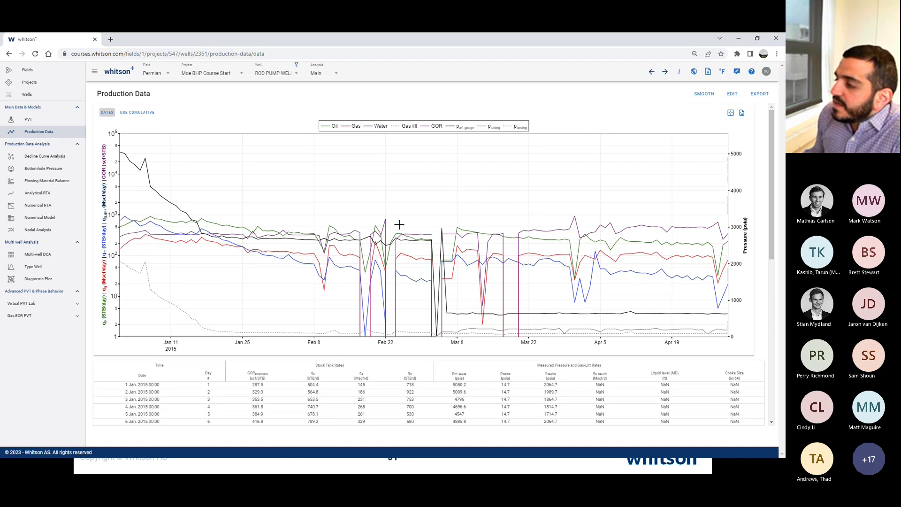
- Open Production Data Smoothing with Gas rate as the data to smooth, focusing on the gap between Mar 17 and Mar 20
click(704, 94)
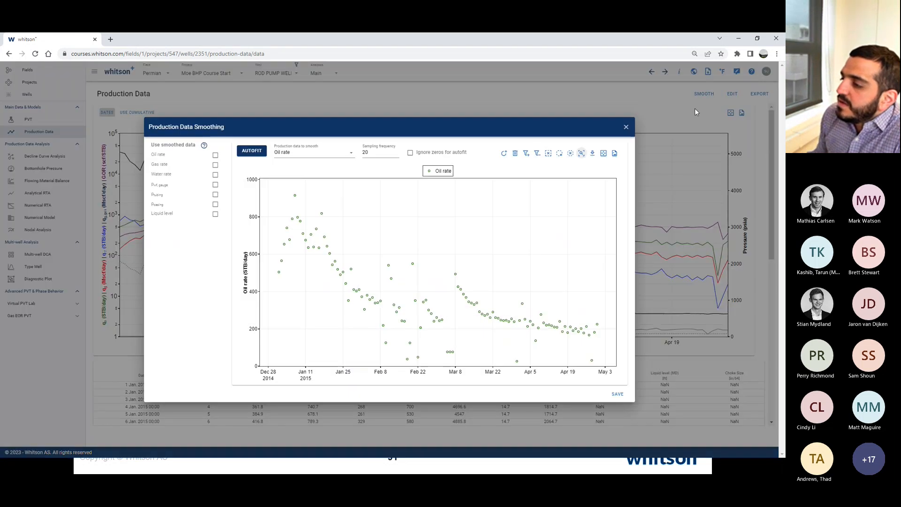
click(626, 127)
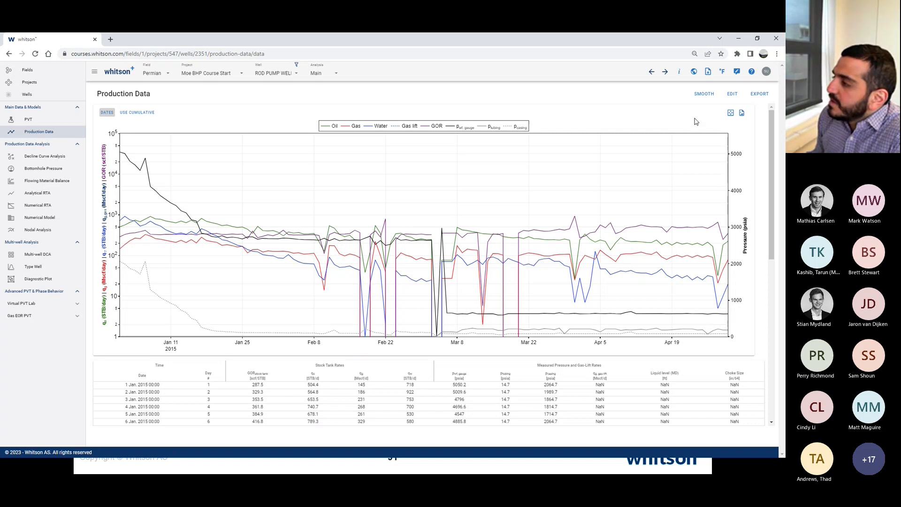
click(705, 97)
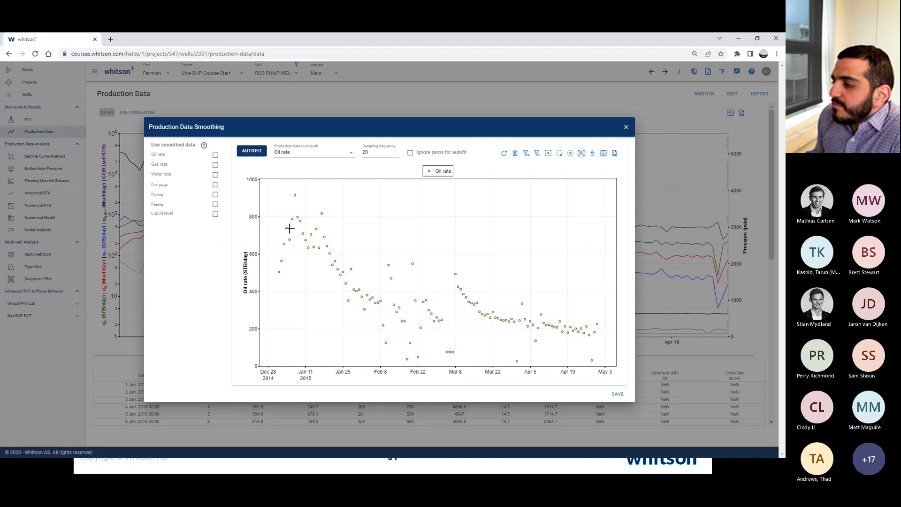
click(305, 155)
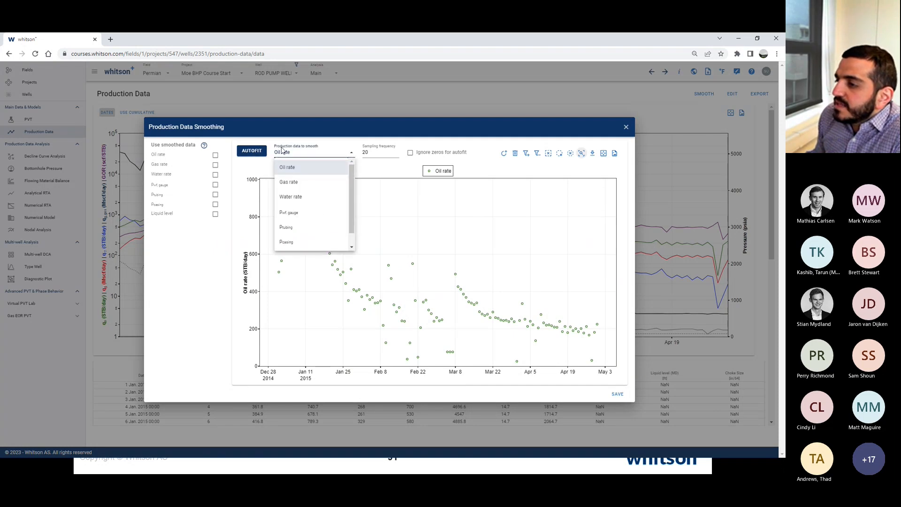
click(298, 187)
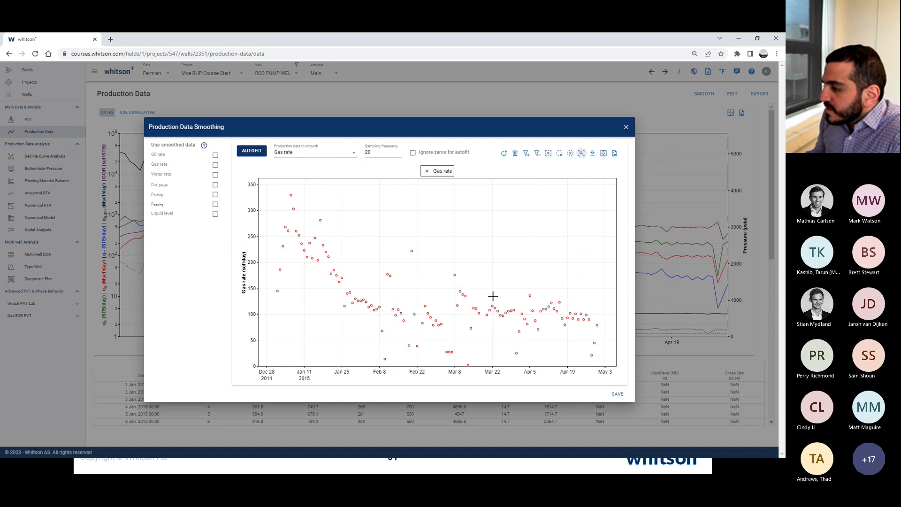
drag(476, 307, 495, 324)
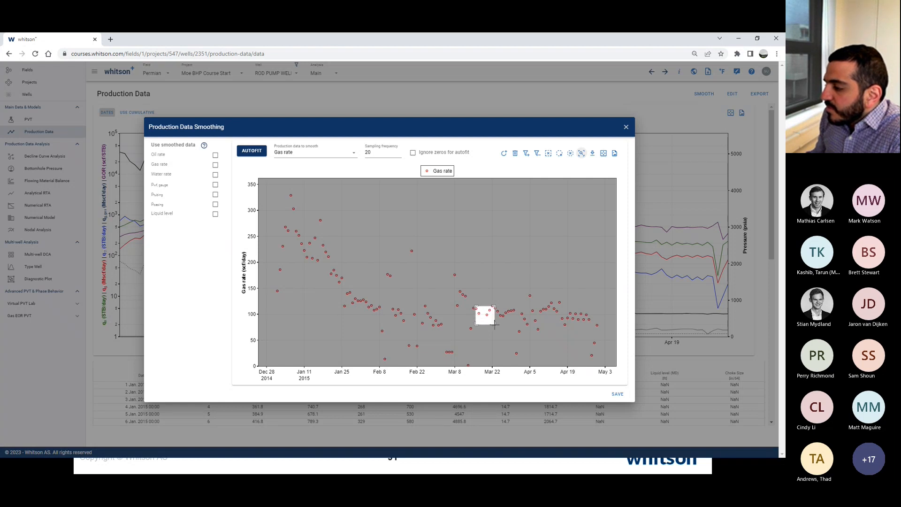
drag(495, 324, 495, 323)
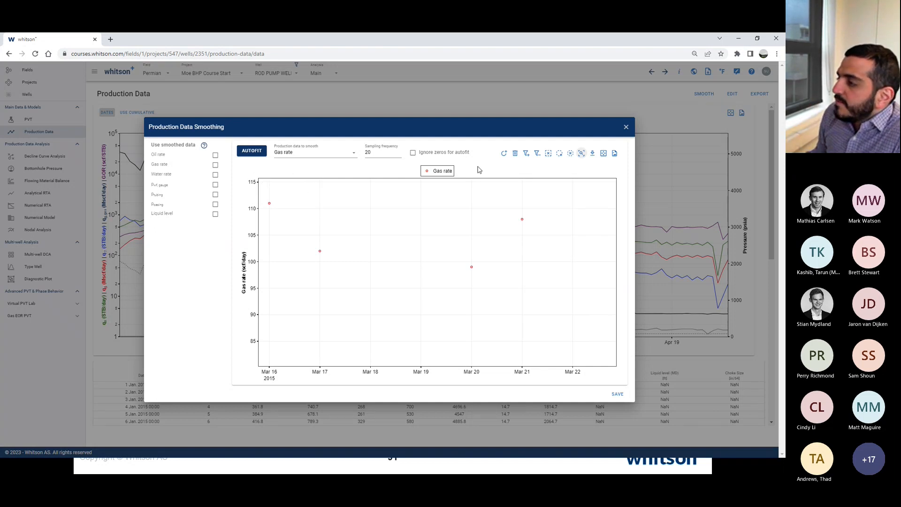
- Try bridging the missing gas rates with smoothed-curve points aligned to the Mar 17 and Mar 20 measurements
click(504, 154)
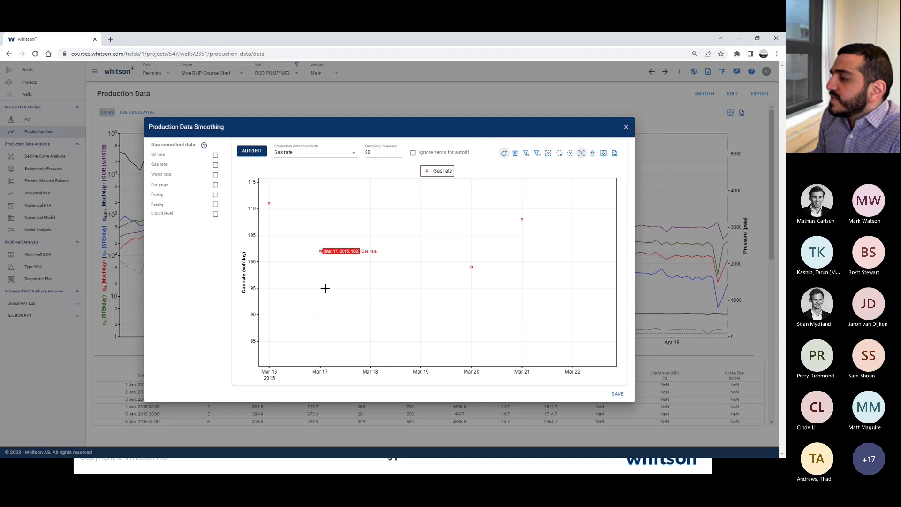
click(319, 251)
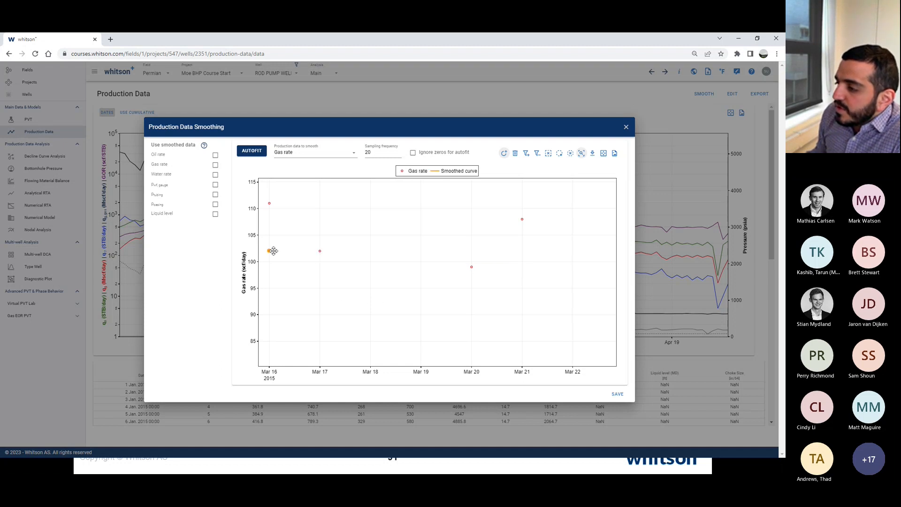
click(471, 267)
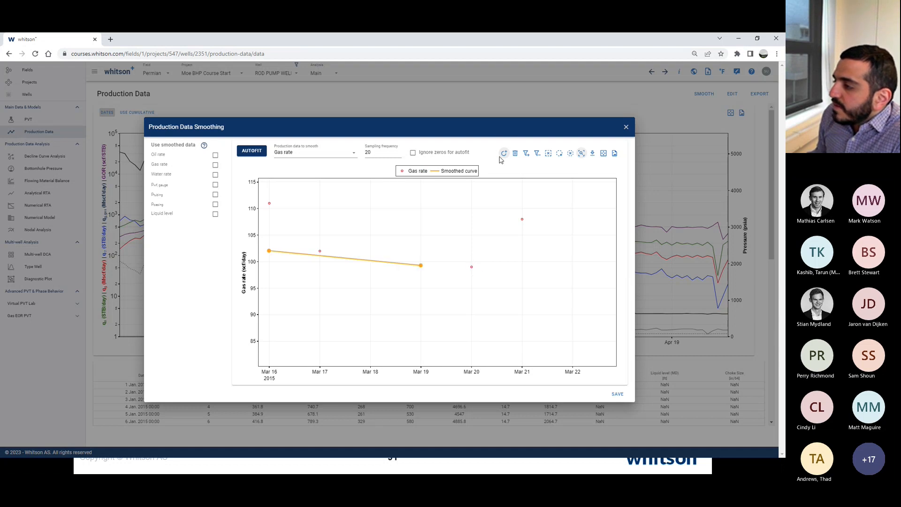
click(475, 265)
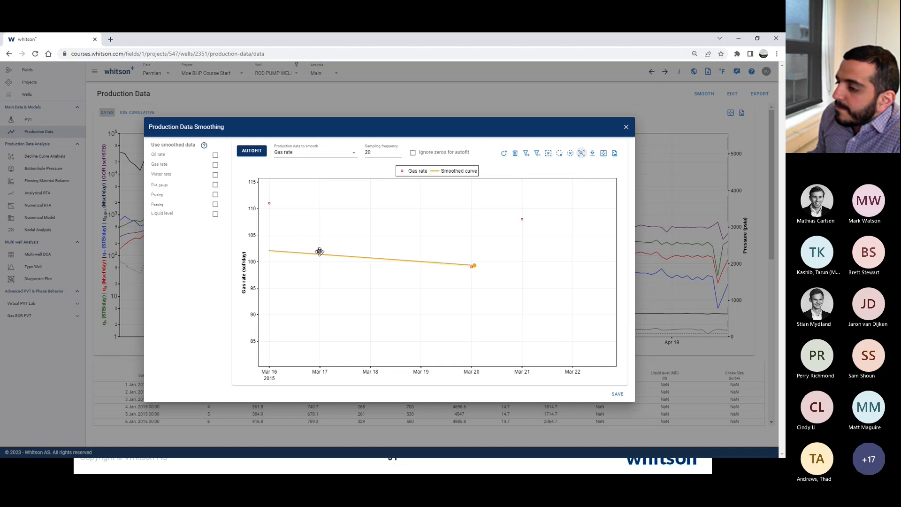
click(320, 252)
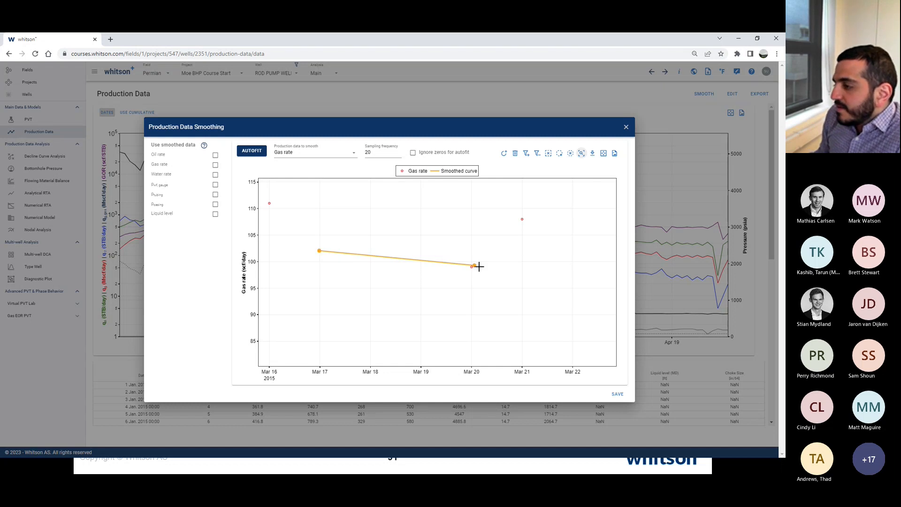
drag(474, 268, 475, 268)
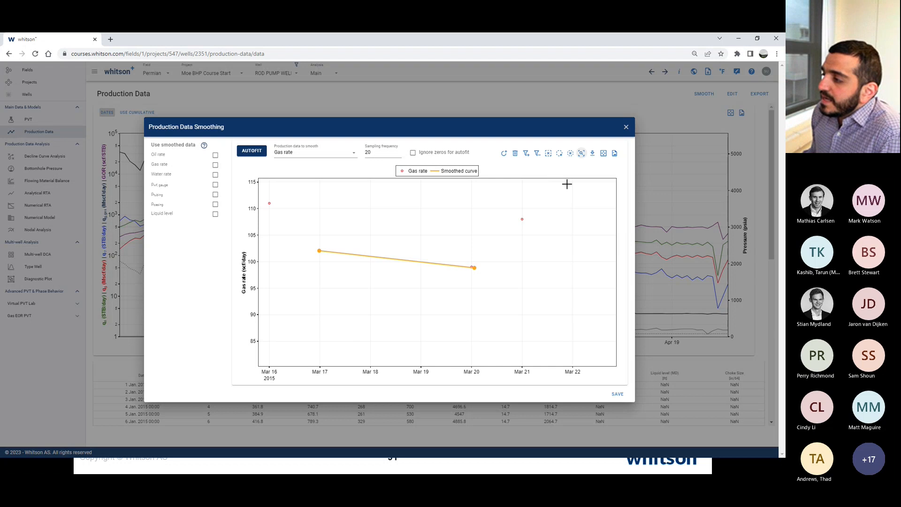
- Autofit the gas rate's smoothed curve at sampling frequencies of 20 and 5, try adding an extra point, and delete the curve
double_click(472, 230)
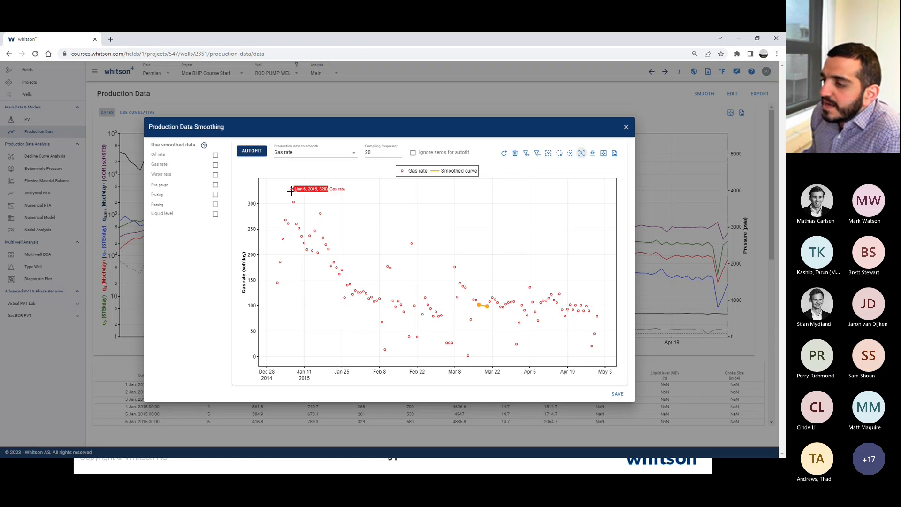
click(256, 157)
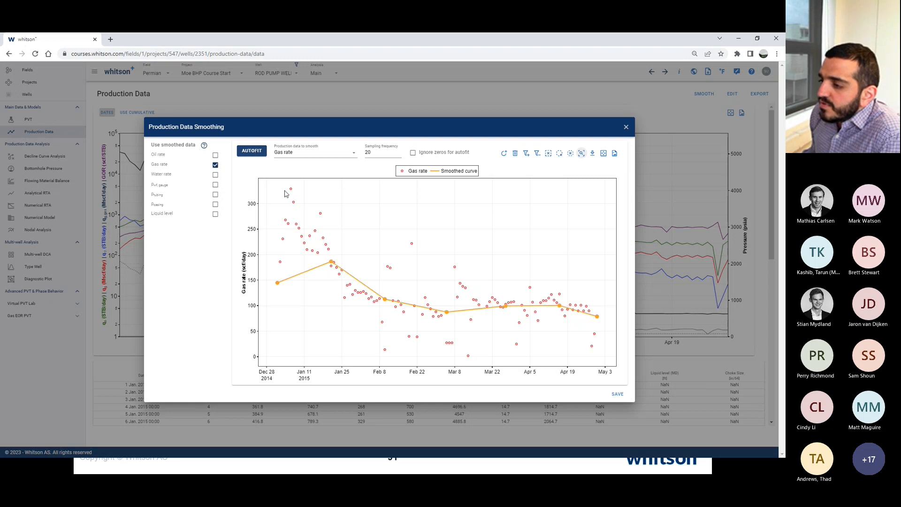
double_click(376, 151)
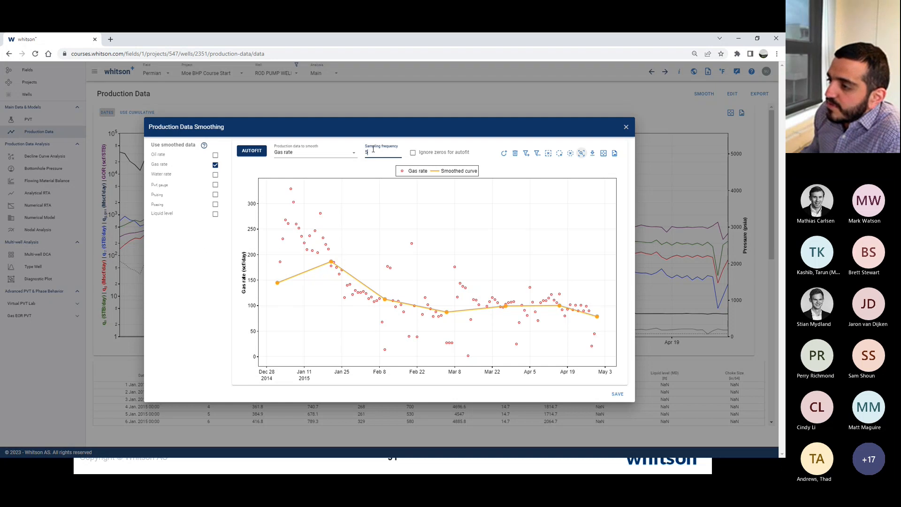
click(253, 151)
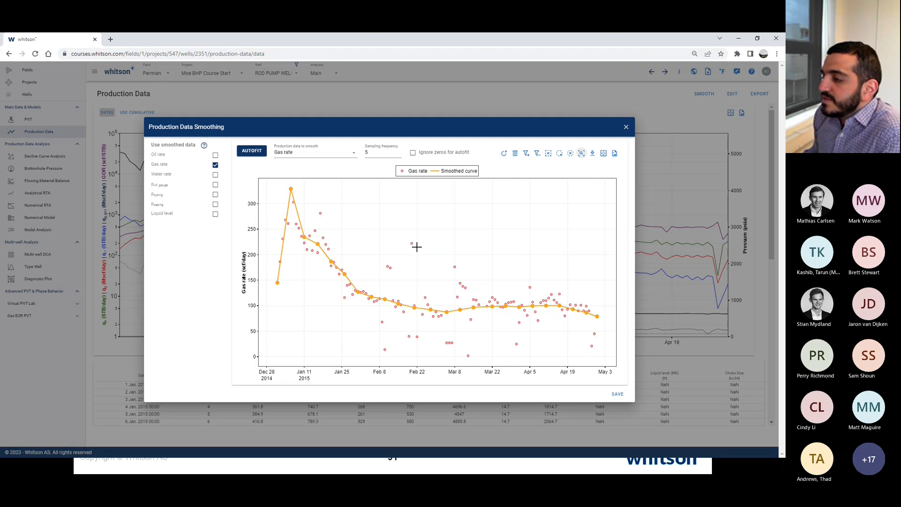
click(504, 156)
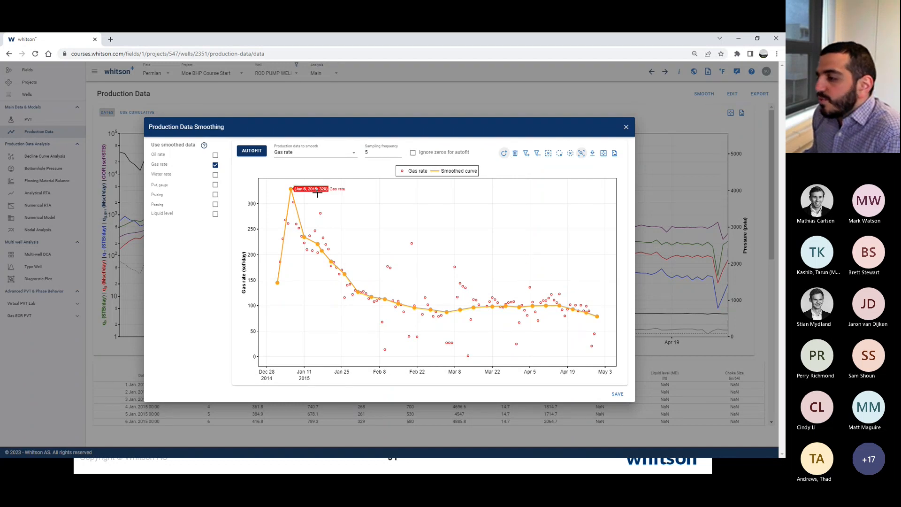
click(515, 155)
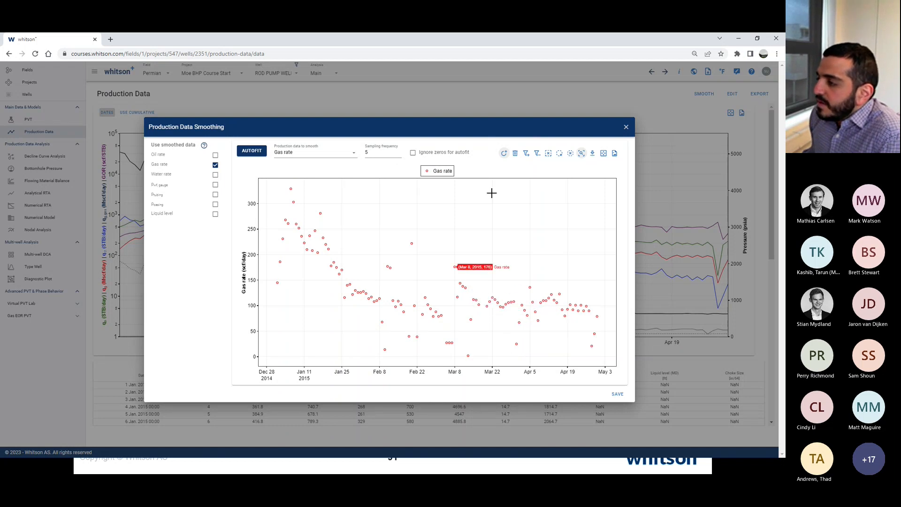
- Add gas-rate smoothing points at Mar 17 (about 102) and Mar 20 (about 99), save them, and plot the production data by date
drag(471, 296, 498, 323)
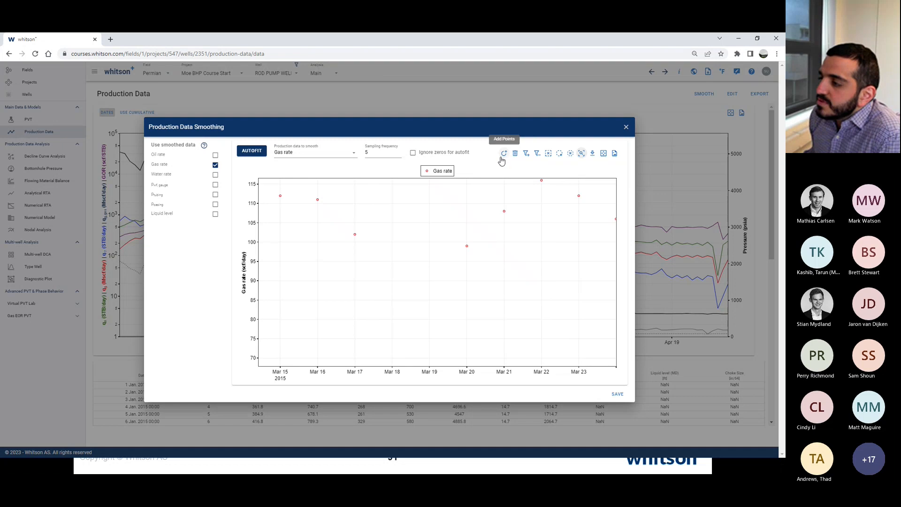
click(360, 223)
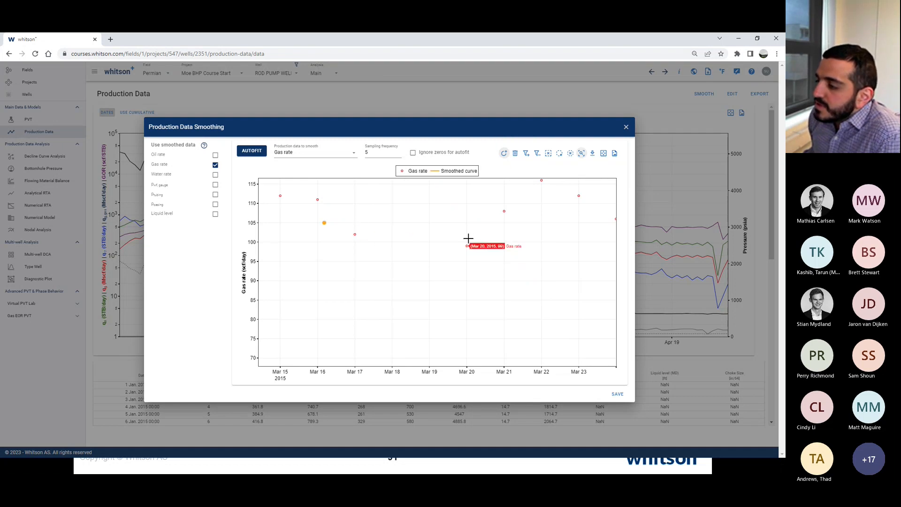
click(429, 243)
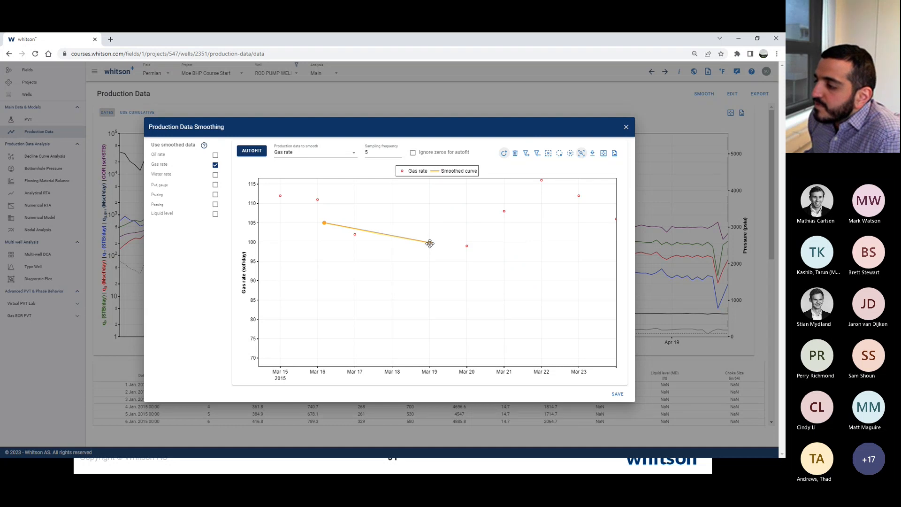
click(466, 246)
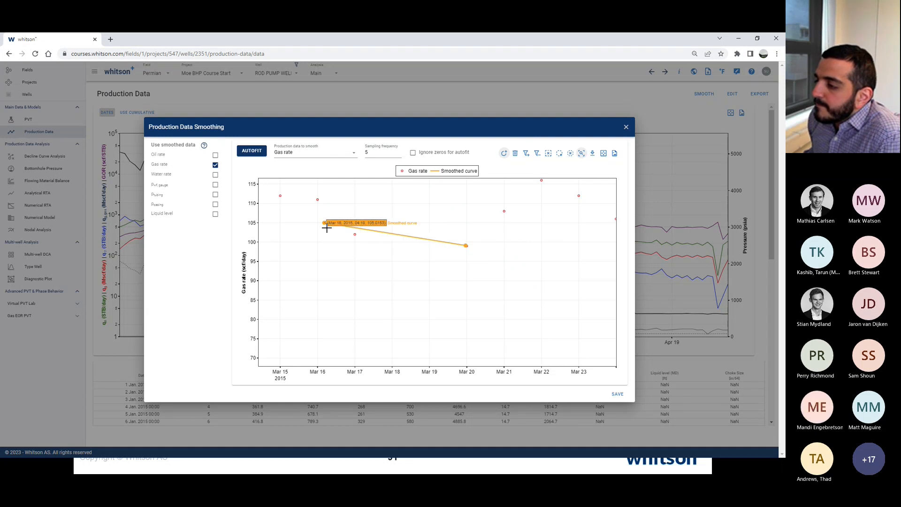
click(354, 235)
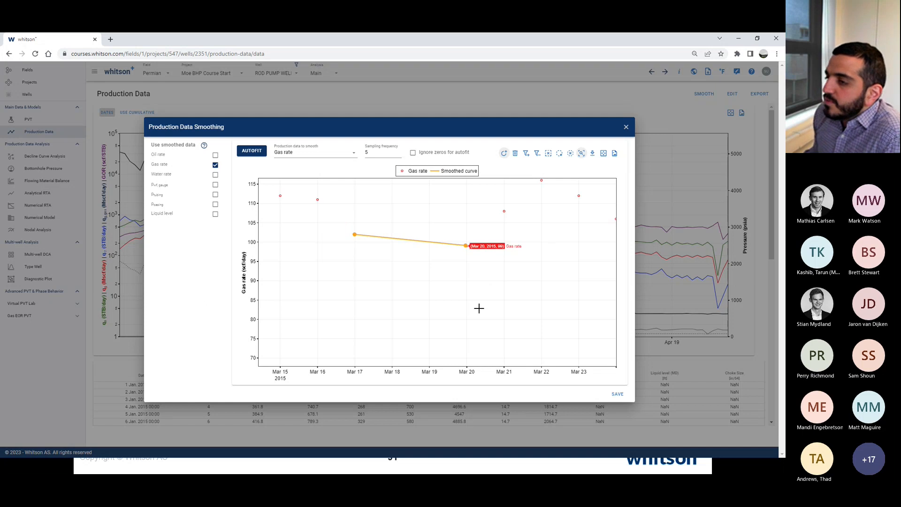
click(618, 396)
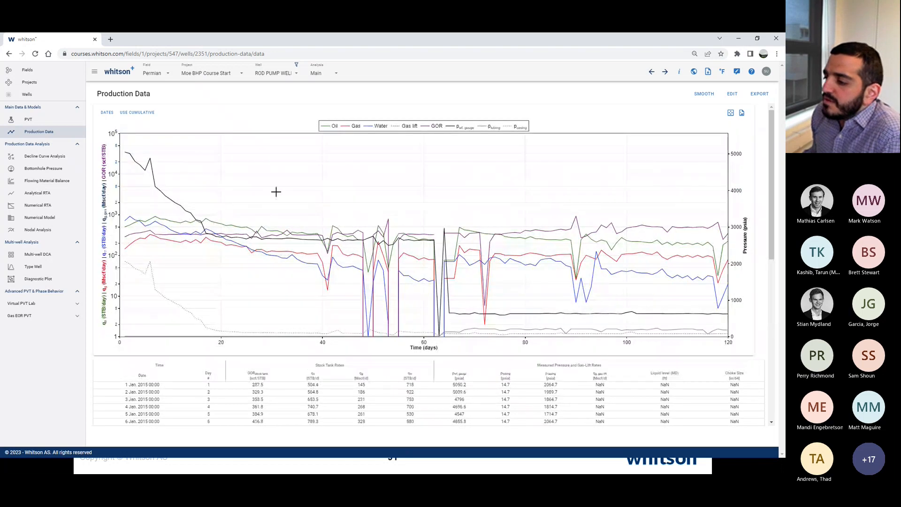
click(106, 112)
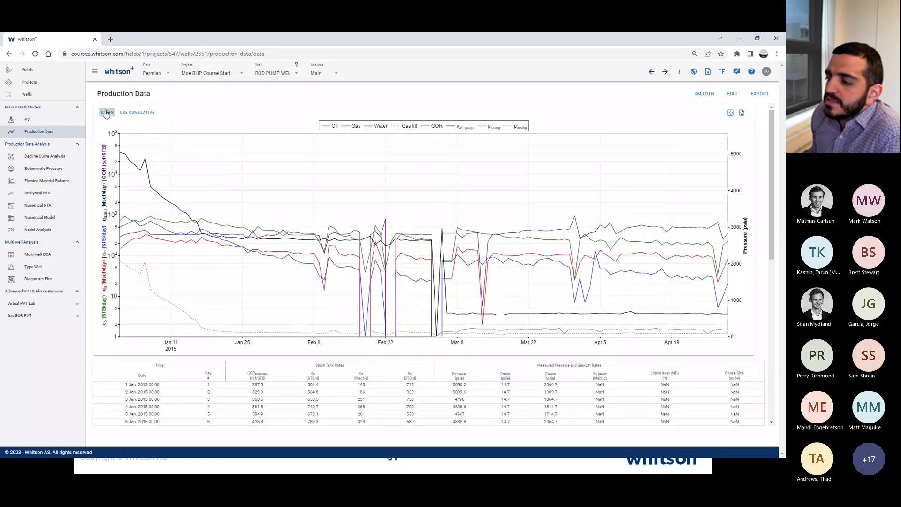
click(106, 113)
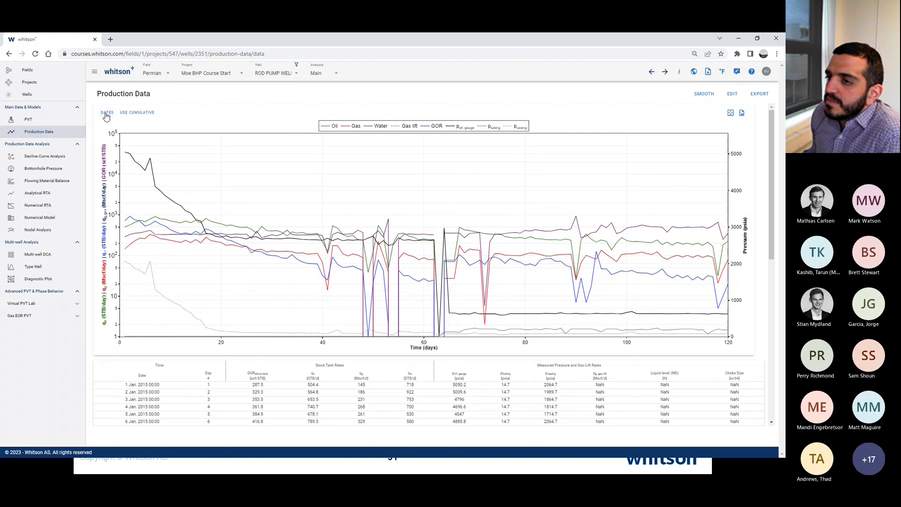
click(104, 116)
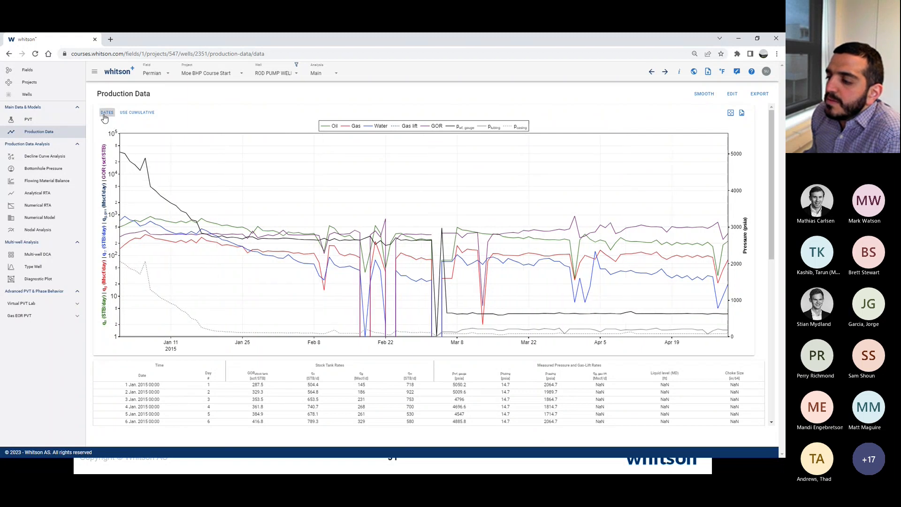
click(104, 116)
click(104, 116)
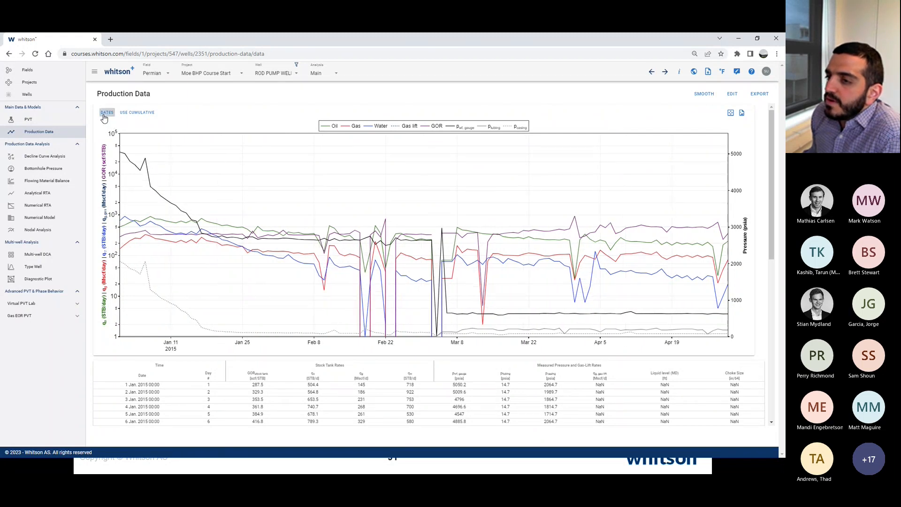
click(104, 116)
- Check the gas rate's smoothed curve and its use-smoothed-data setting in Production Data Smoothing, and plot the production data by date
click(705, 93)
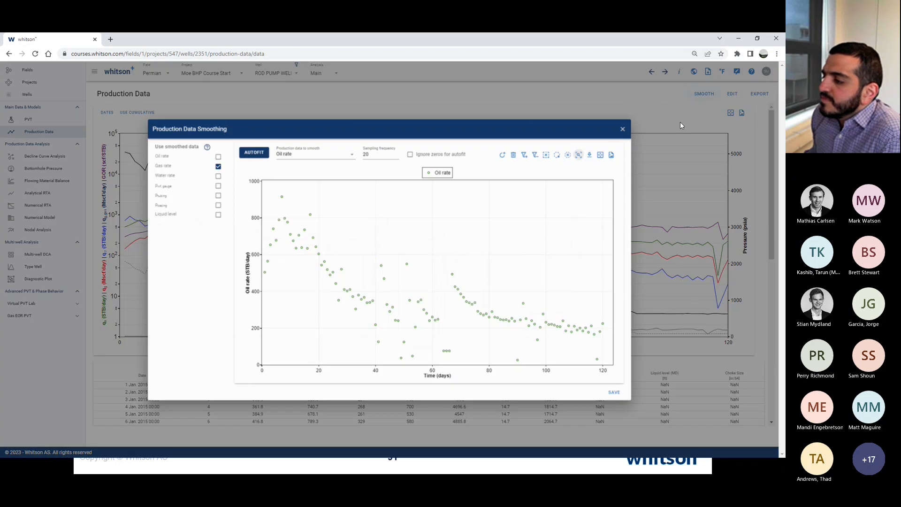
click(315, 153)
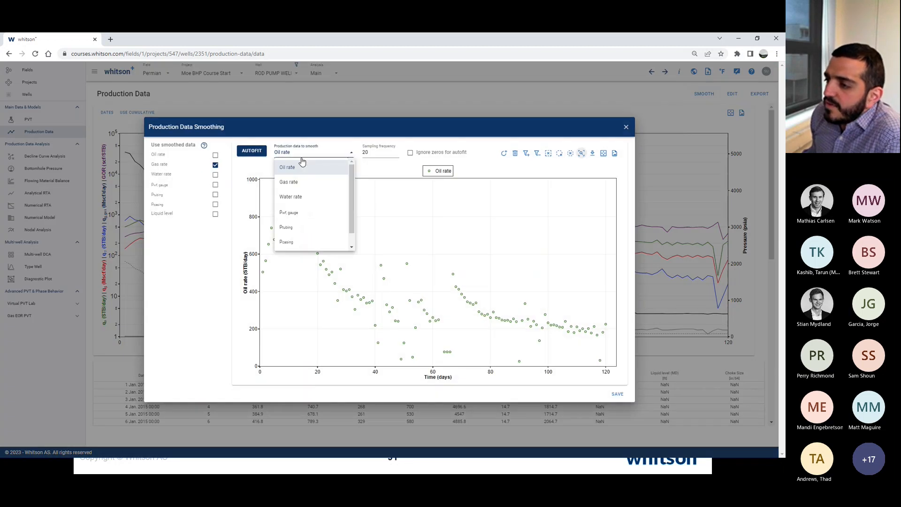
click(300, 184)
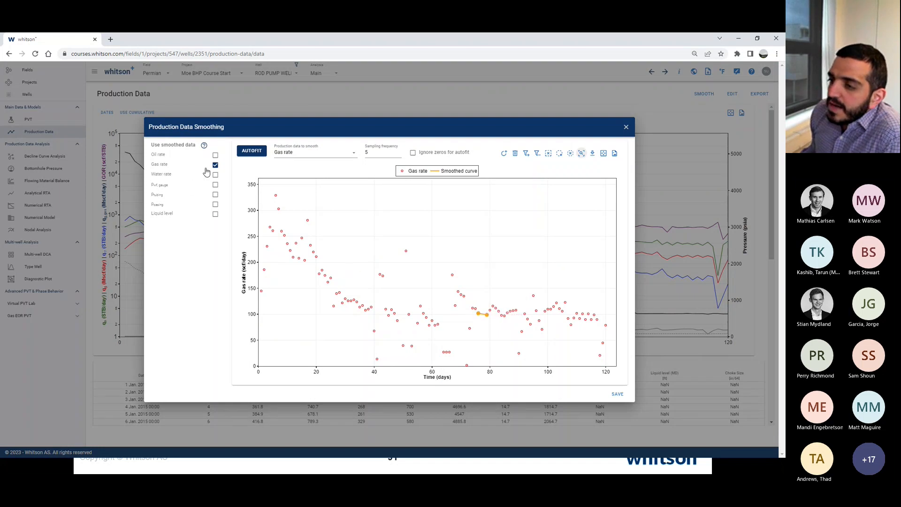
triple_click(184, 146)
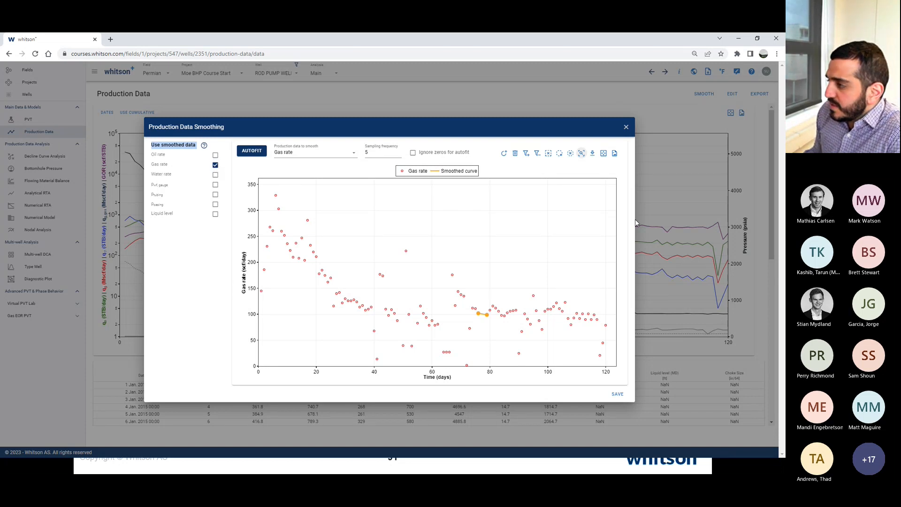
click(626, 127)
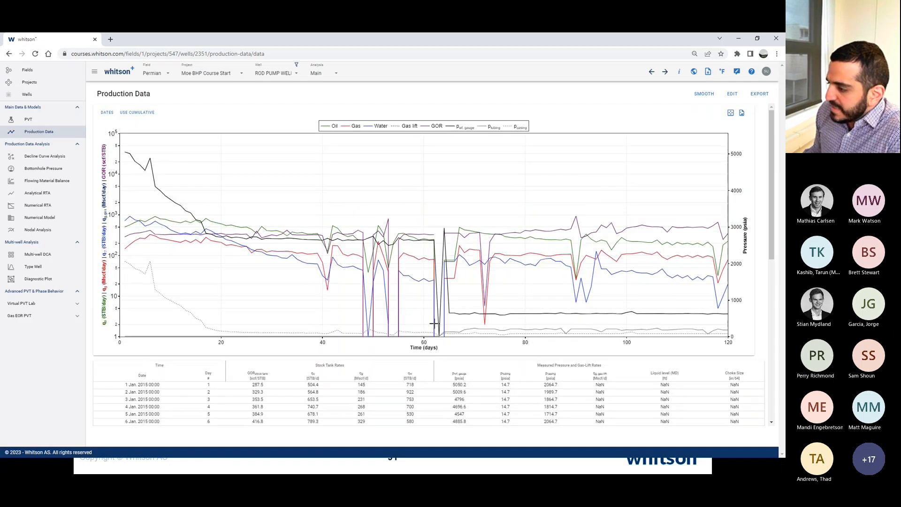
click(107, 113)
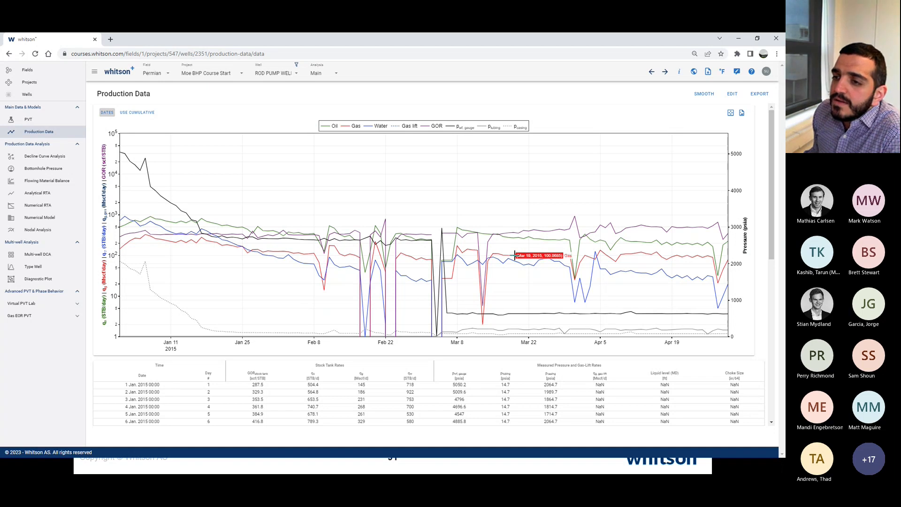
- Recalculate the rod pump well's bottomhole pressures with the smoothed gas rates
click(60, 172)
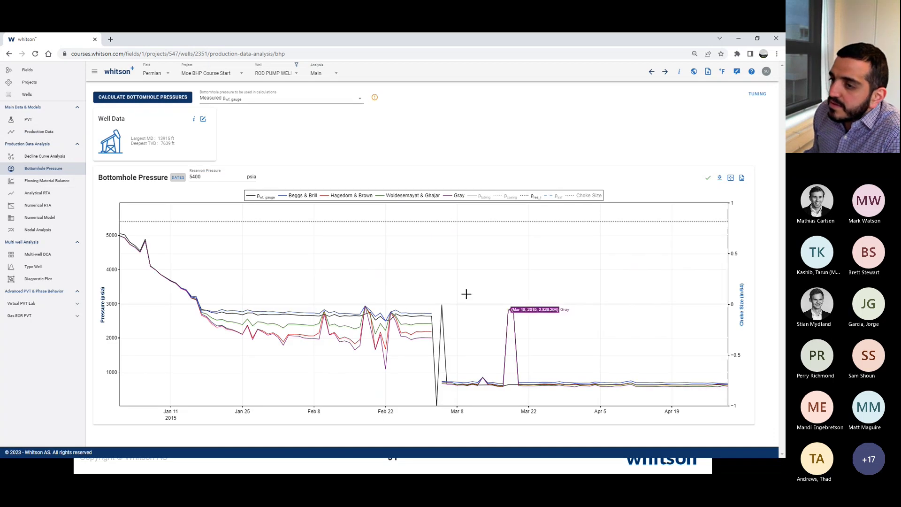
mouse_move(375, 99)
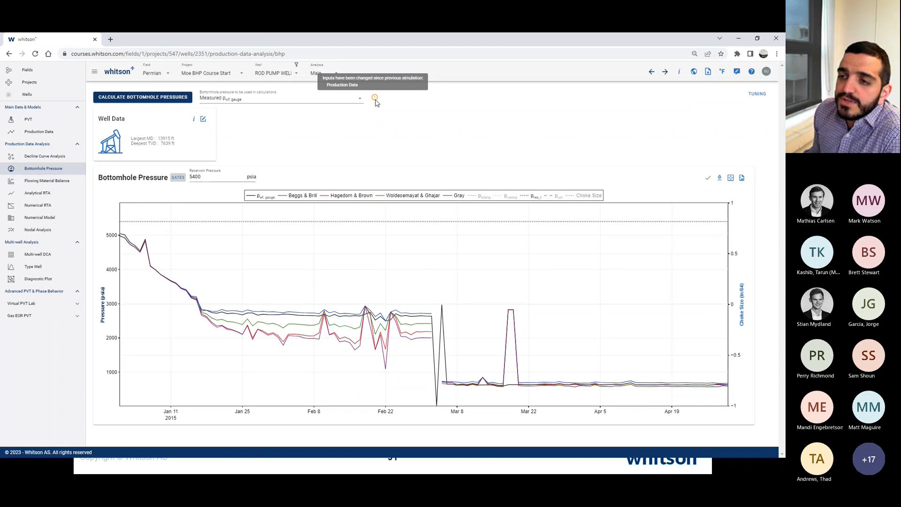
triple_click(110, 118)
click(148, 154)
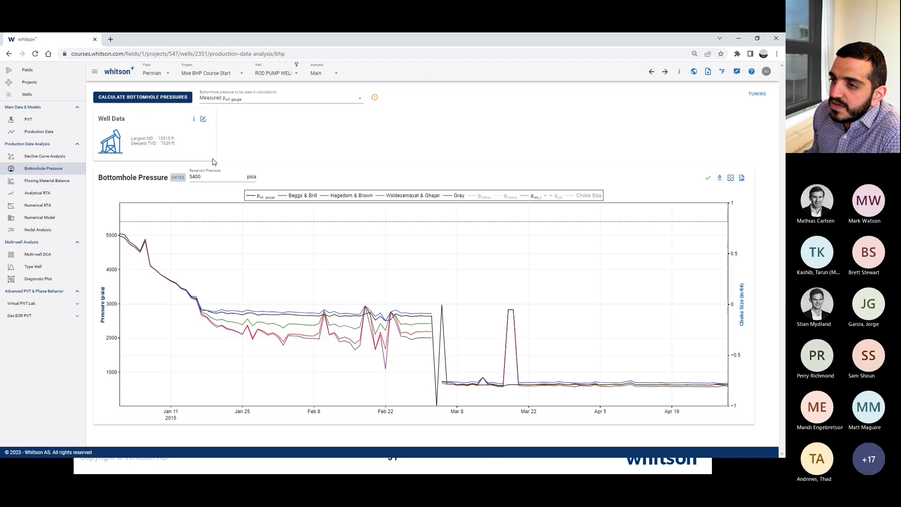
click(157, 99)
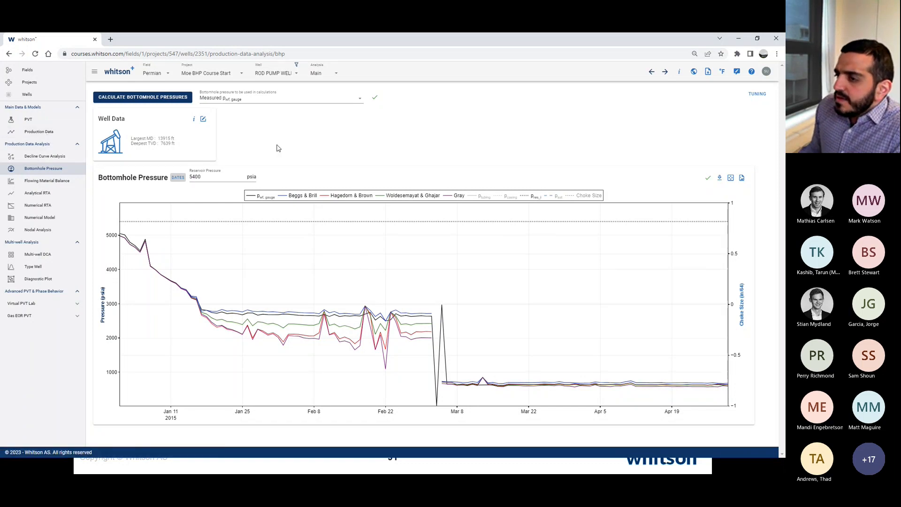
- Set the bottomhole pressure used in calculations to Custom pwf, and try Beggs & Brill and Hagedorn & Brown as its basis
click(292, 101)
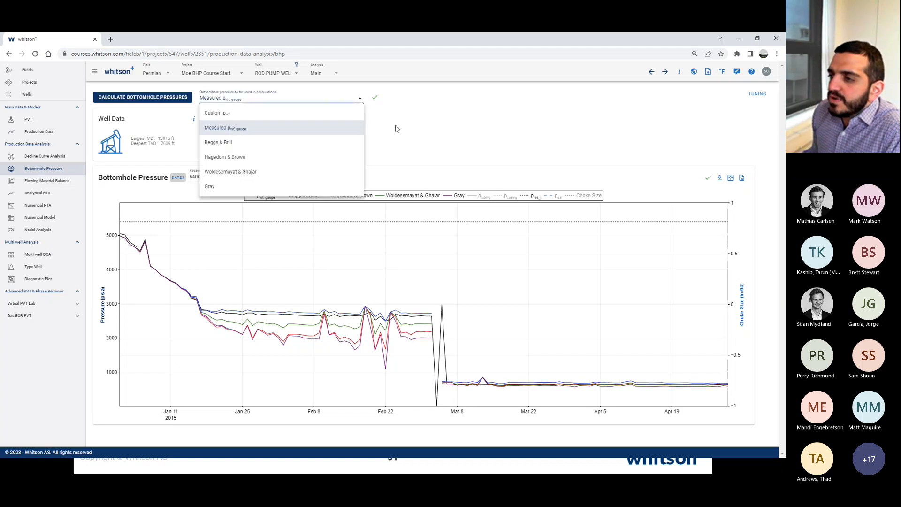
click(244, 100)
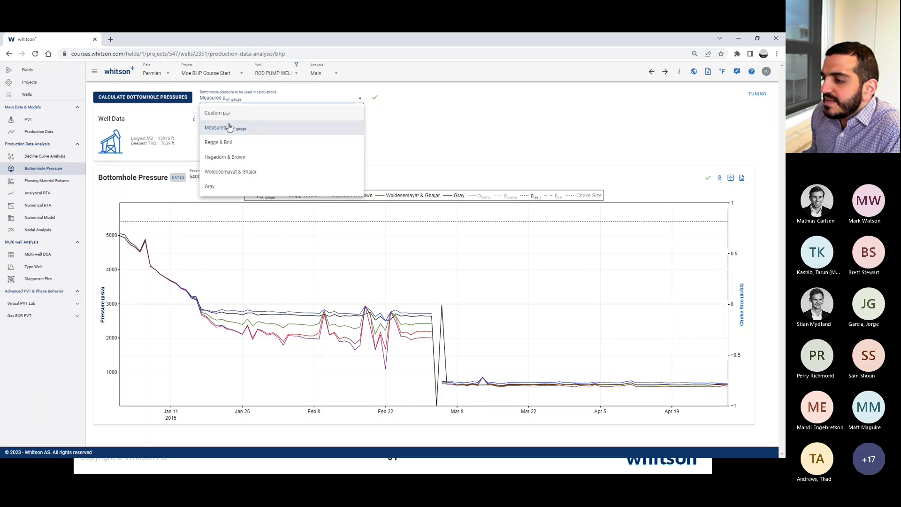
click(452, 119)
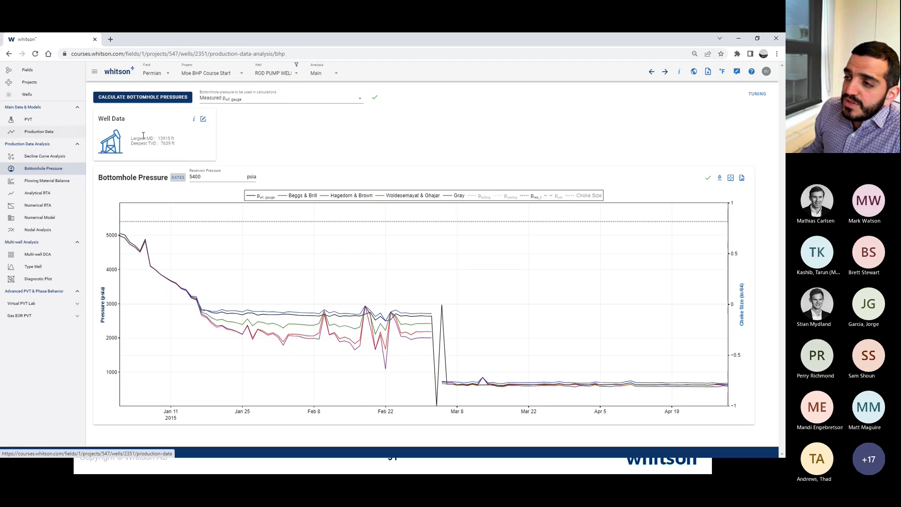
click(295, 103)
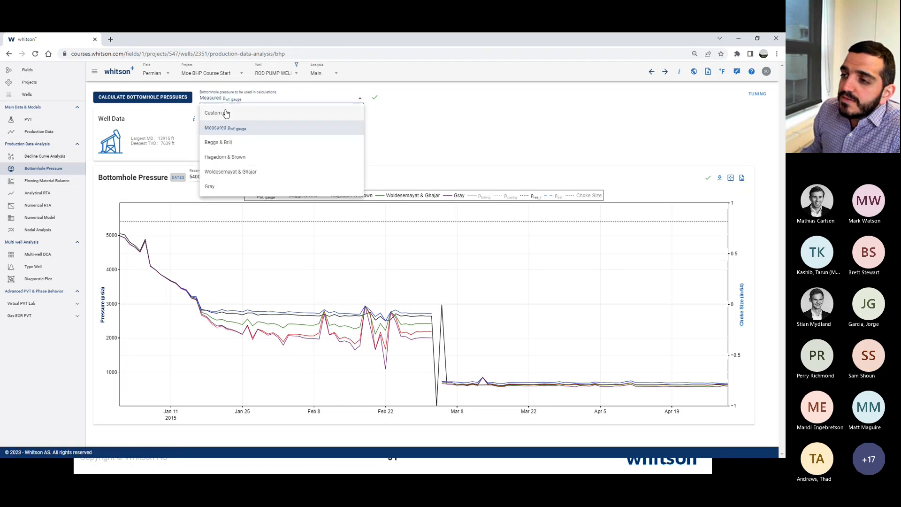
click(226, 113)
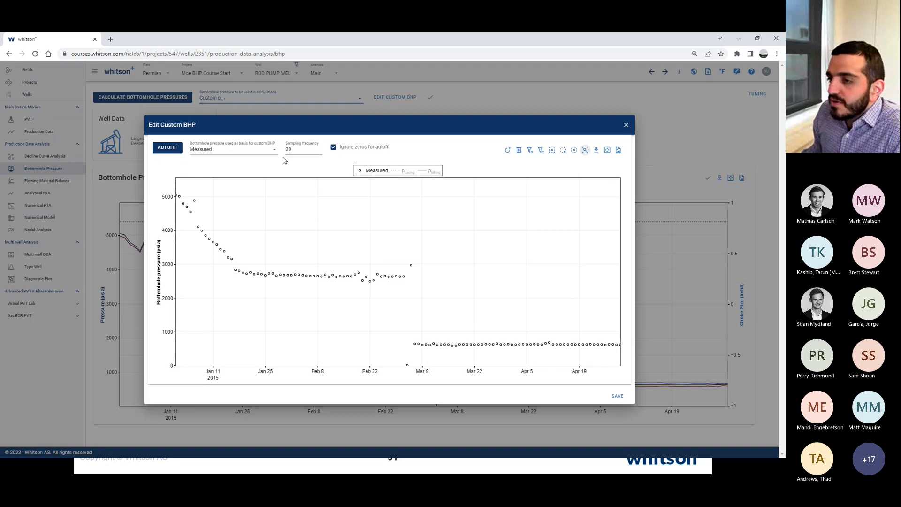
click(268, 150)
click(234, 178)
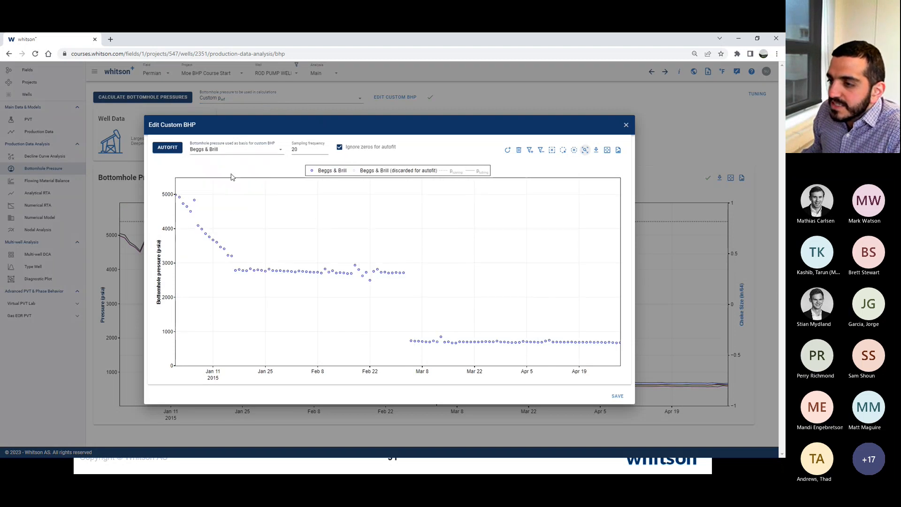
click(235, 156)
click(238, 195)
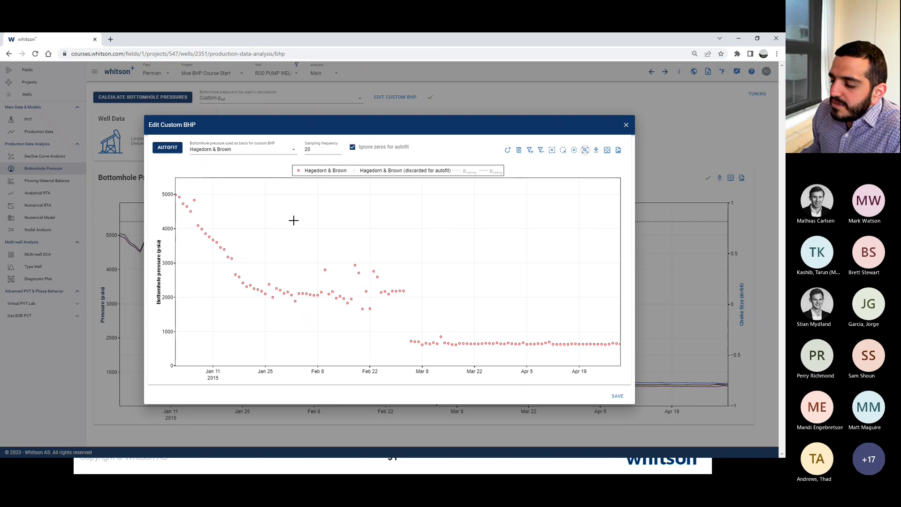
- Autofit a custom BHP curve to Hagedorn & Brown at sampling frequency 2, delete the curve, and close the custom BHP editor
click(321, 149)
double_click(321, 150)
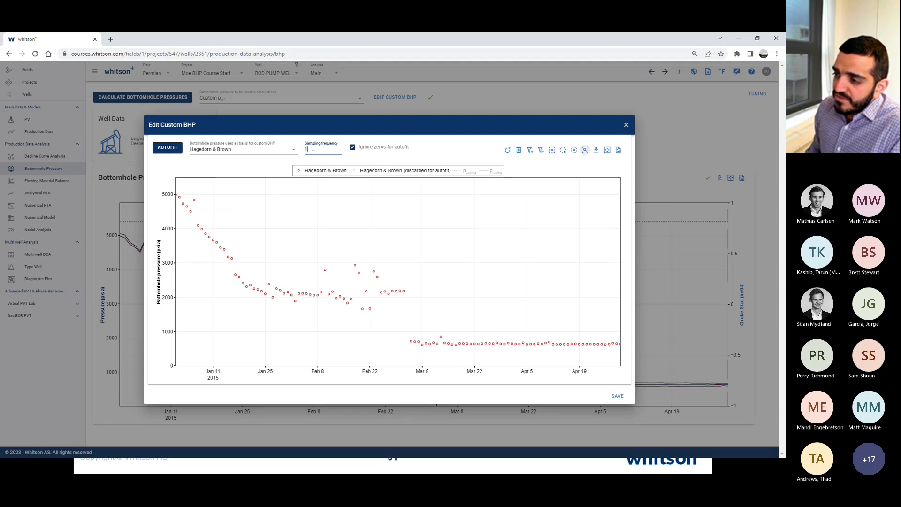
text(2)
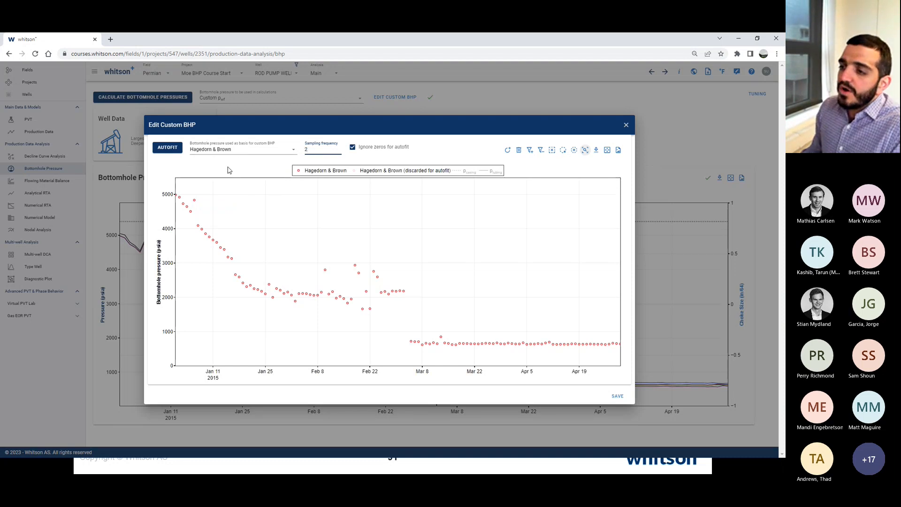
click(166, 148)
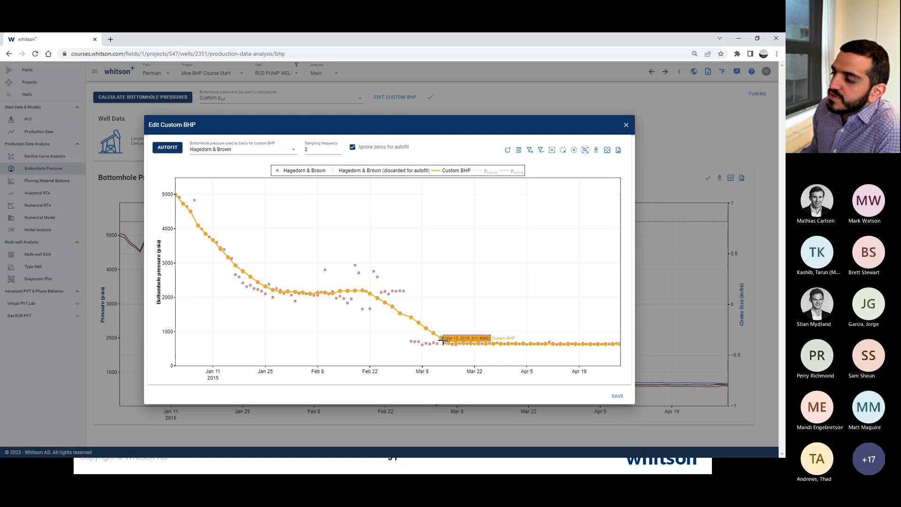
click(519, 150)
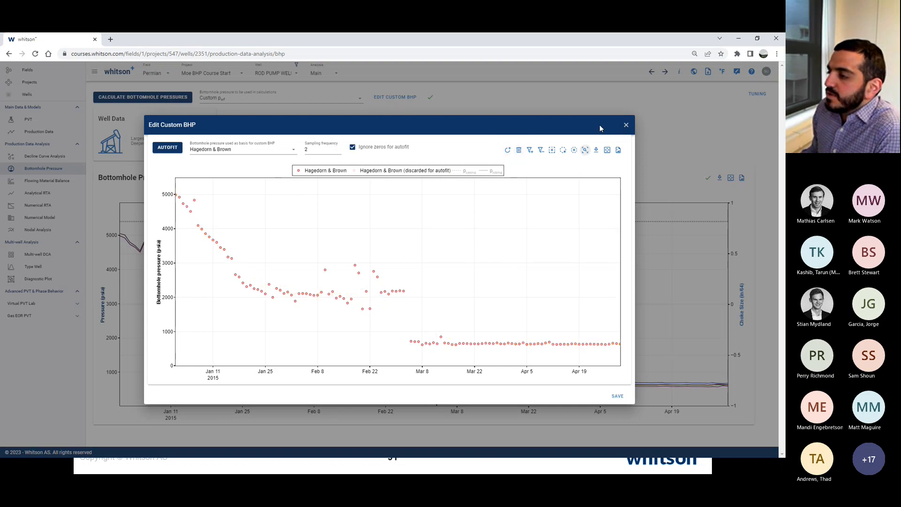
click(626, 126)
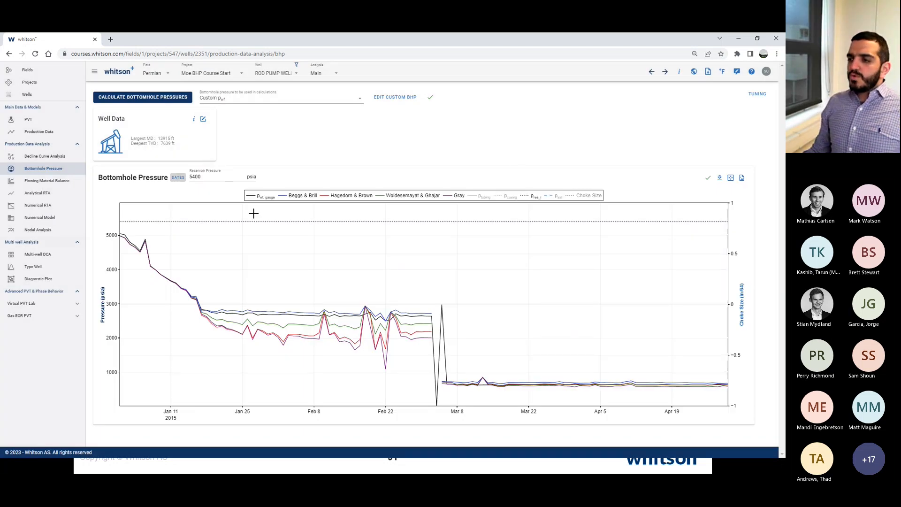
- Delete the gas rate's smoothed curve in Production Data Smoothing and save the change
click(39, 133)
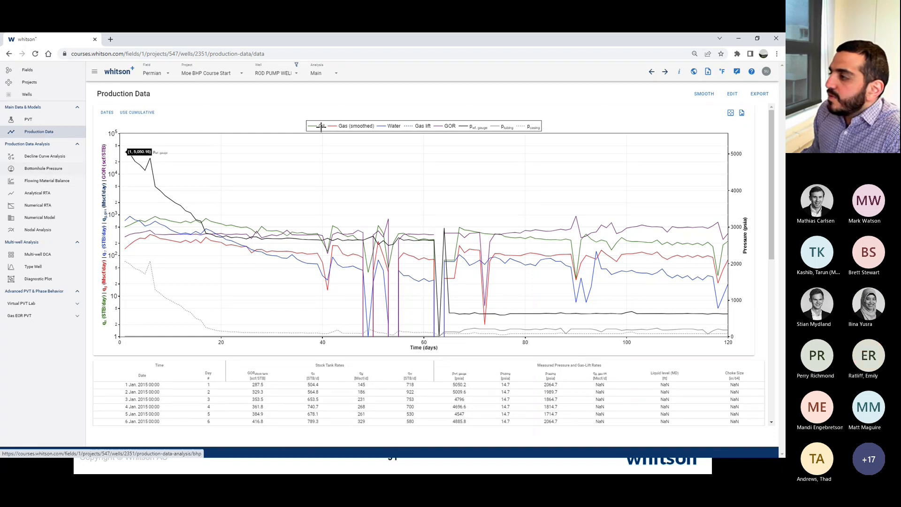
click(715, 96)
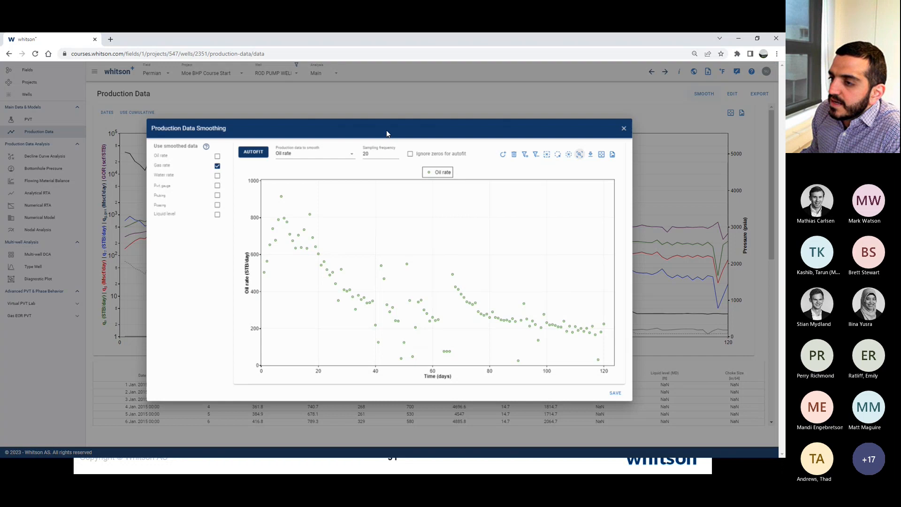
click(299, 157)
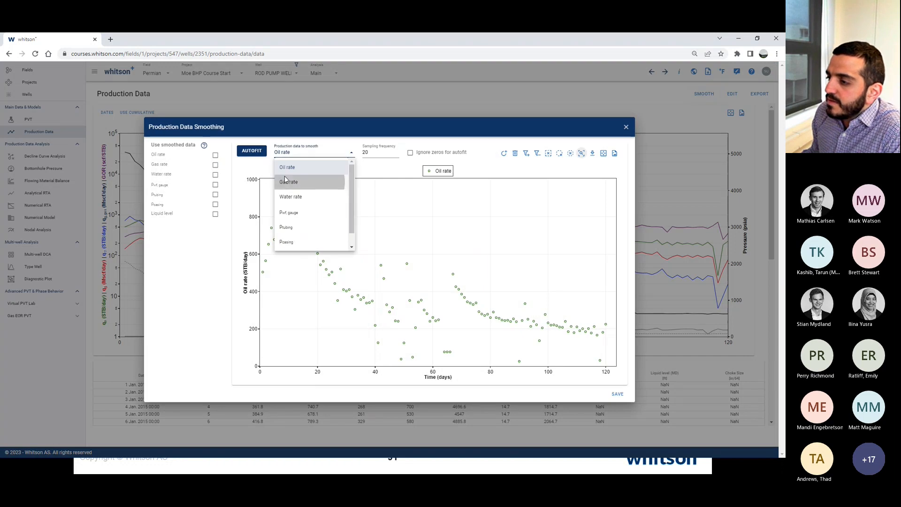
click(291, 181)
click(515, 153)
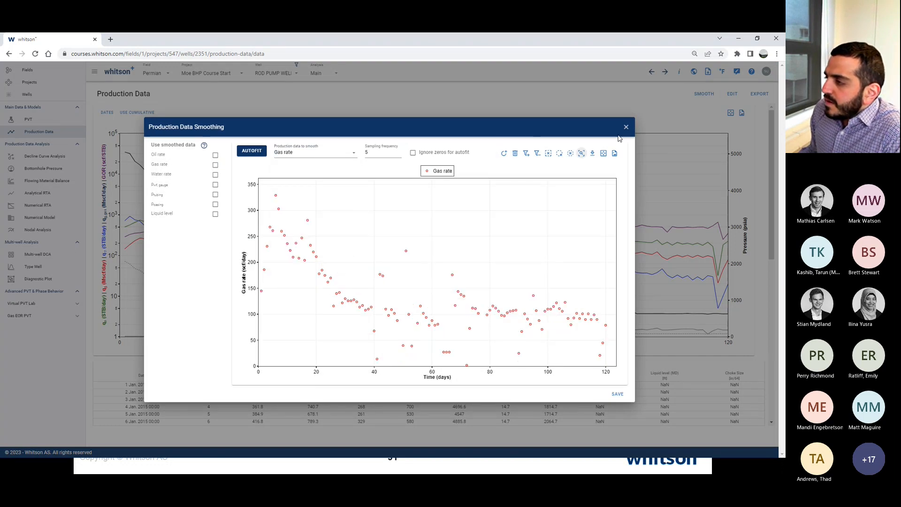
click(615, 395)
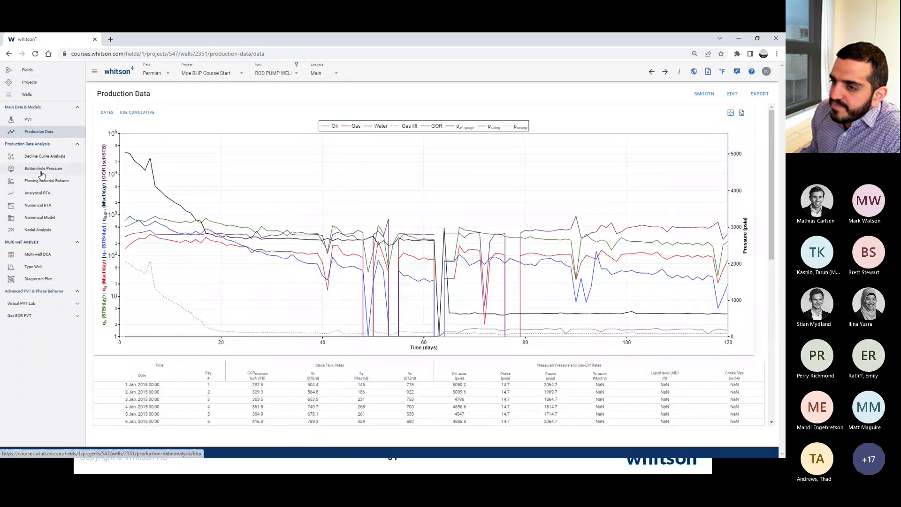
- Recalculate the bottomhole pressures with the unsmoothed gas rates and inspect the Gray correlation's value at Mar 18
click(43, 168)
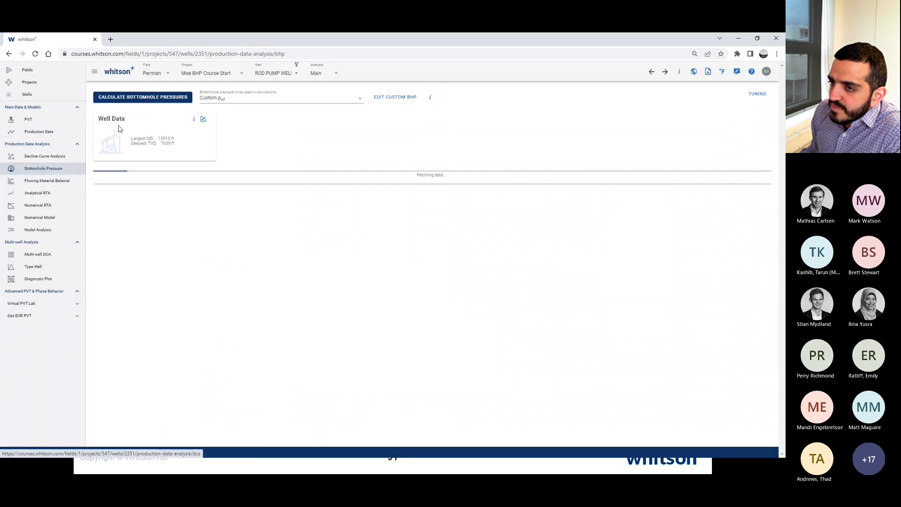
click(136, 97)
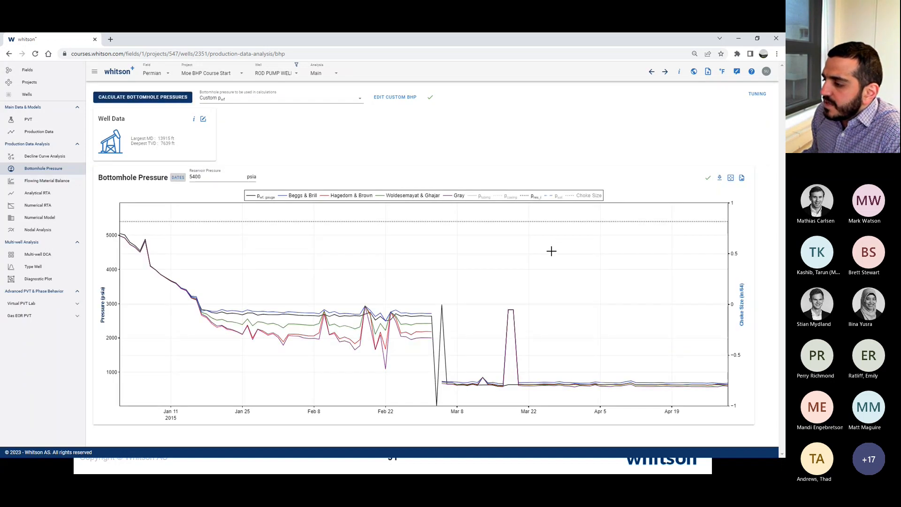
mouse_move(512, 310)
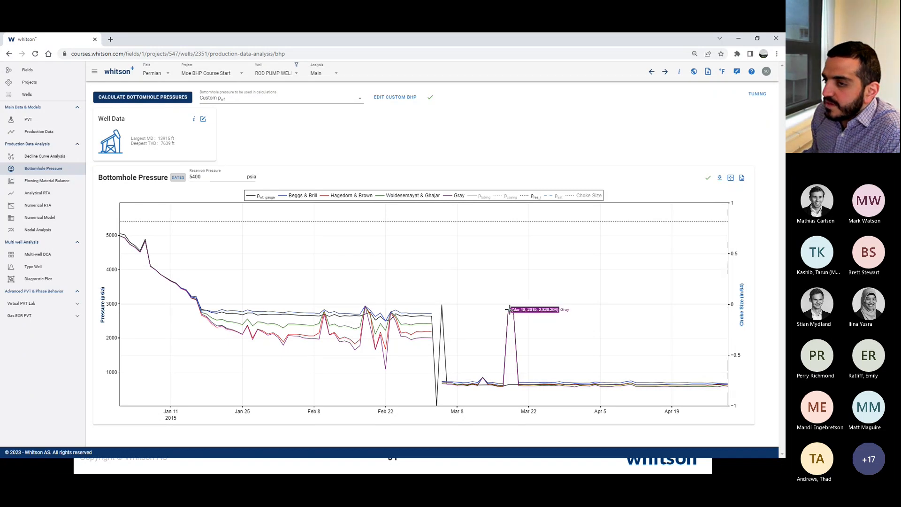
- Examine the rod pump well's gas rate points in Production Data Smoothing, and close the dialog
click(31, 134)
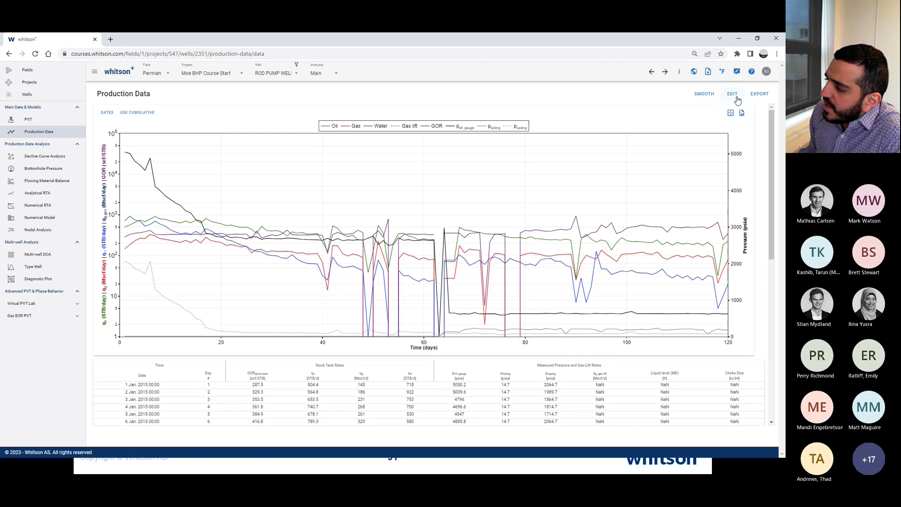
click(704, 94)
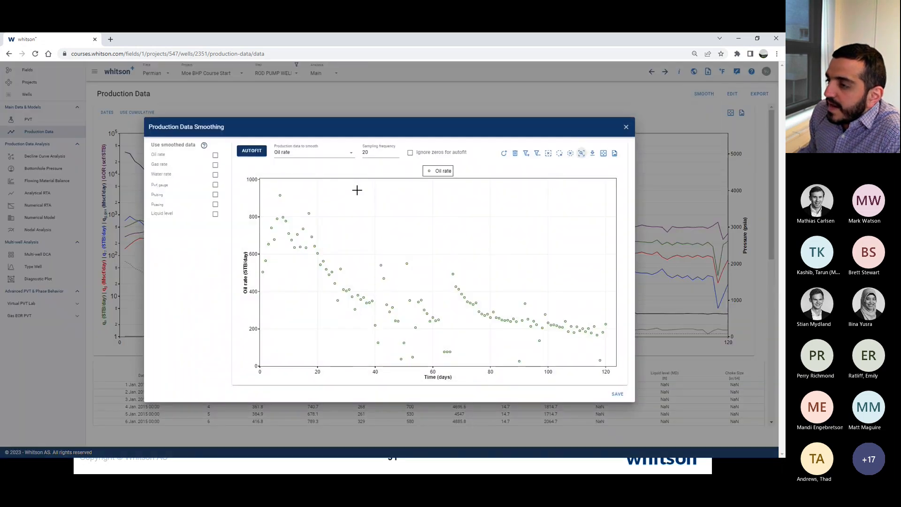
click(313, 152)
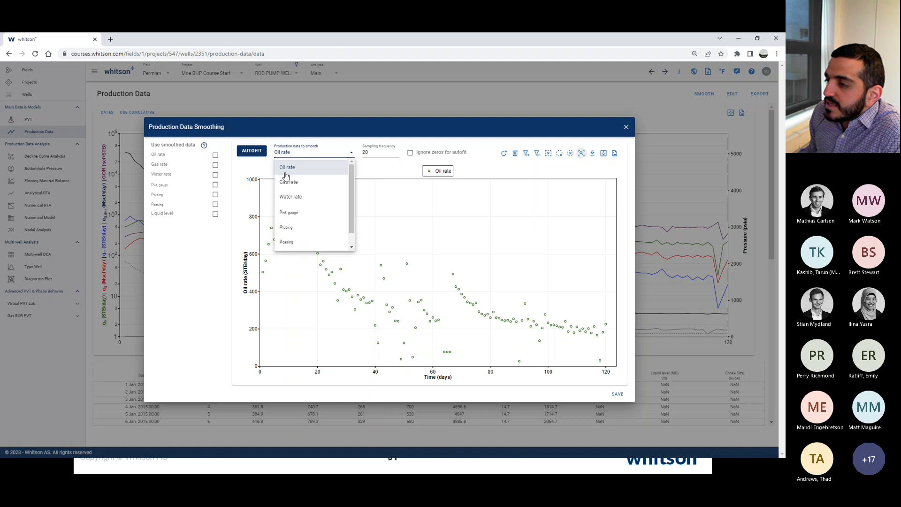
click(291, 182)
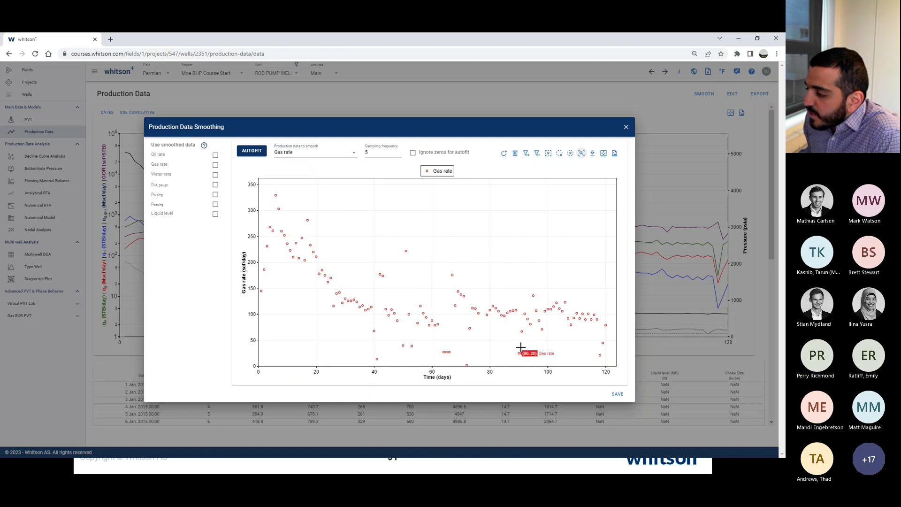
click(626, 128)
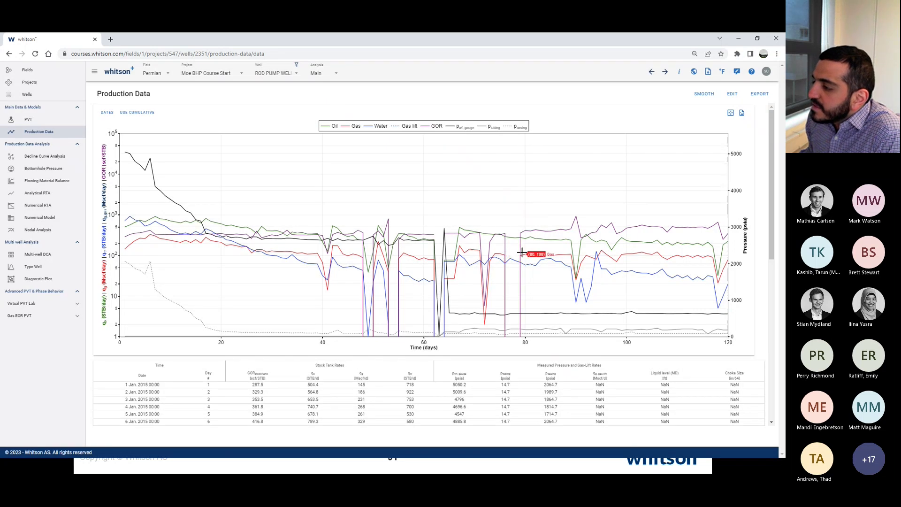
- Draw a smoothed gas rate curve in Production Data Smoothing across the data gap, from the day 76 point to the day 79 point
click(704, 96)
click(305, 153)
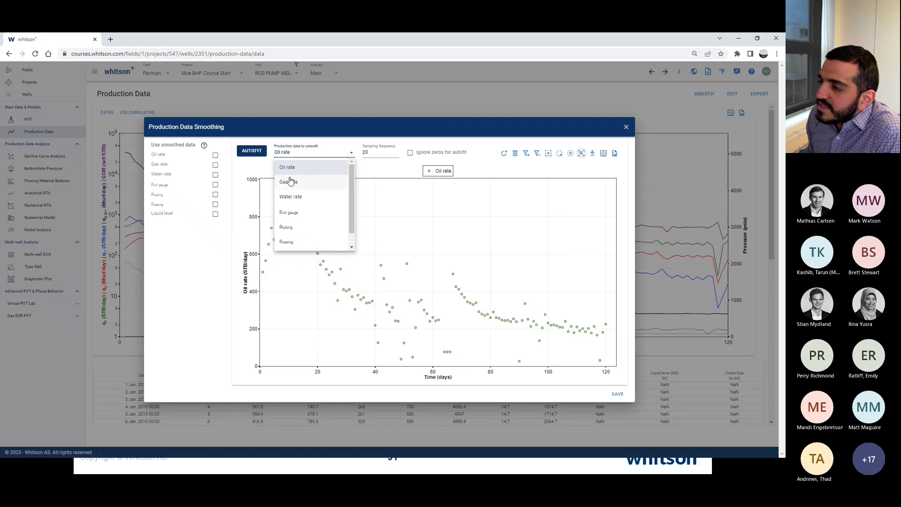
click(292, 184)
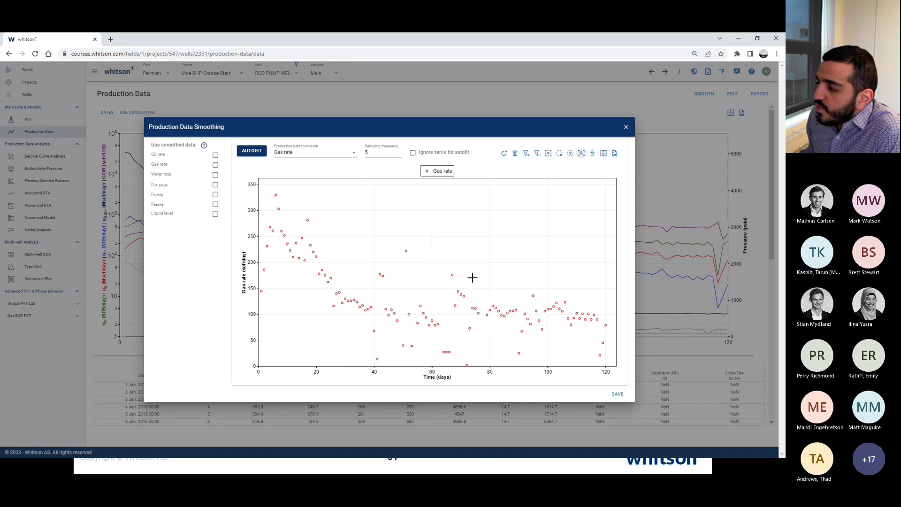
drag(466, 295, 502, 327)
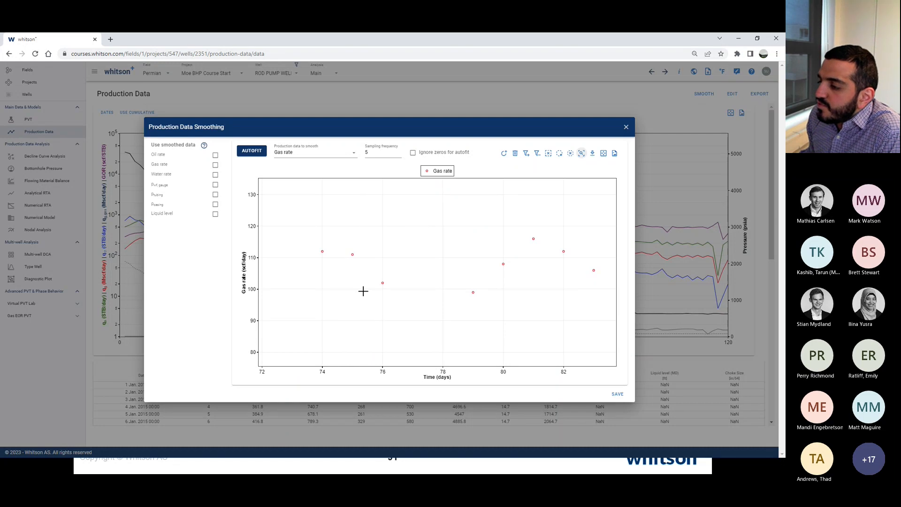
click(504, 155)
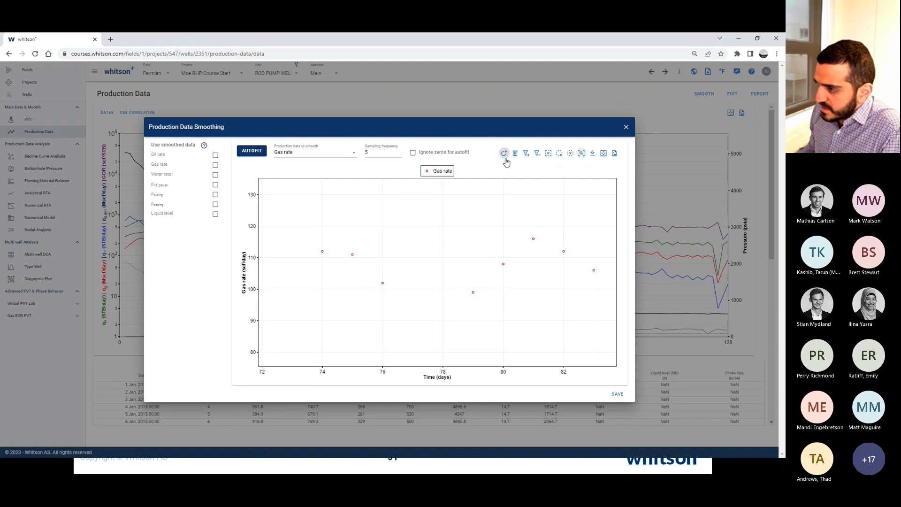
click(383, 283)
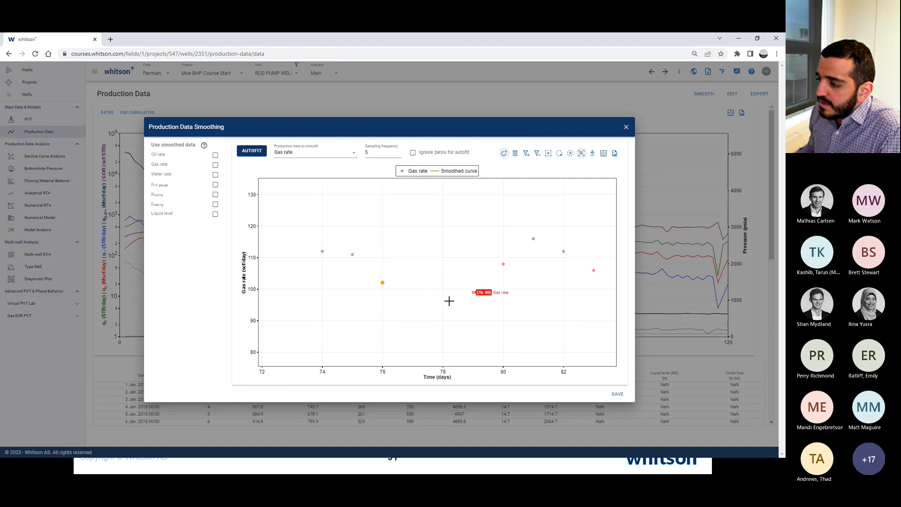
click(474, 293)
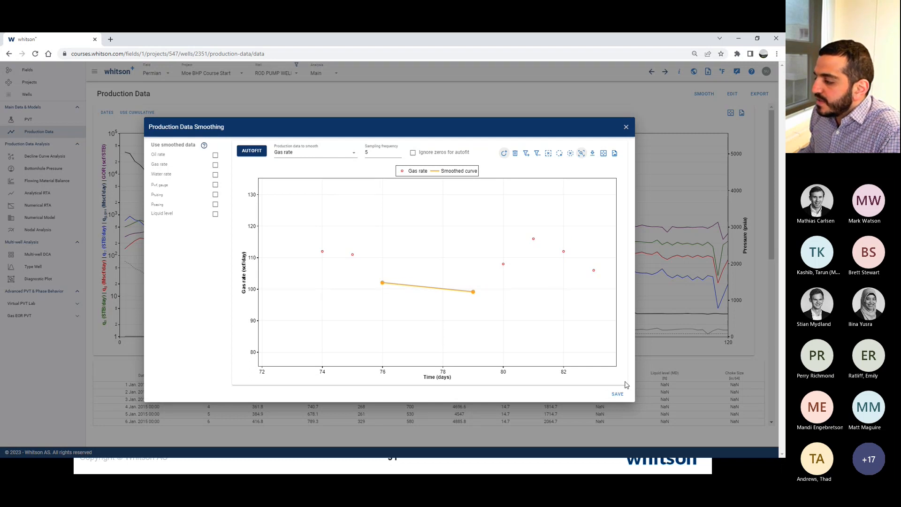
- Enable smoothed data for the gas rate, save it, and recalculate the rod pump well's bottomhole pressures
click(215, 165)
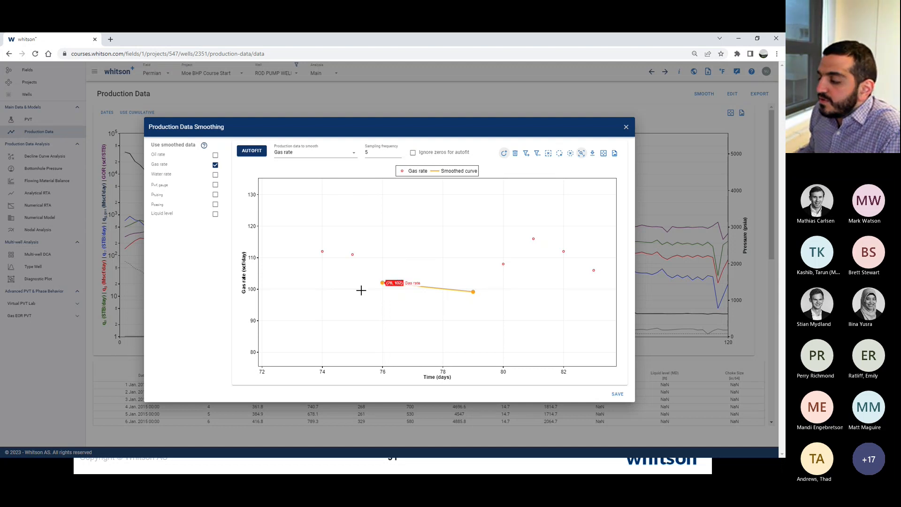
click(617, 395)
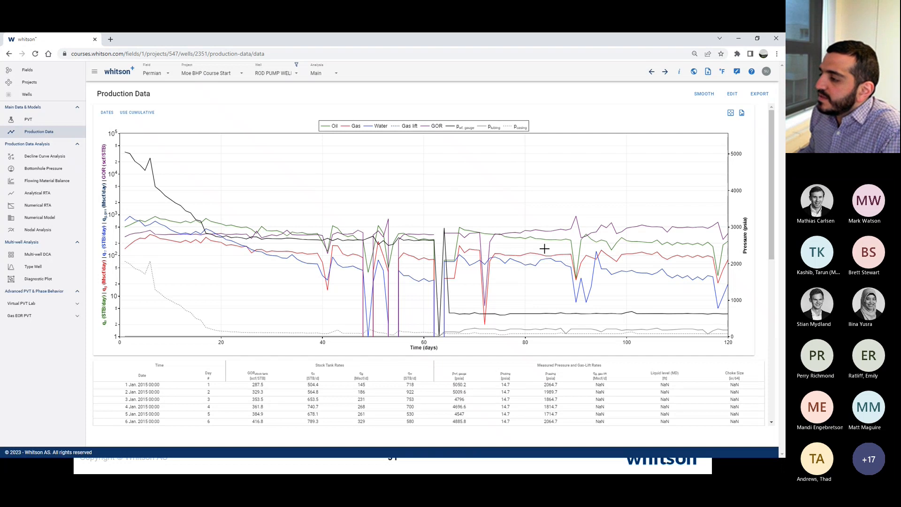
click(49, 175)
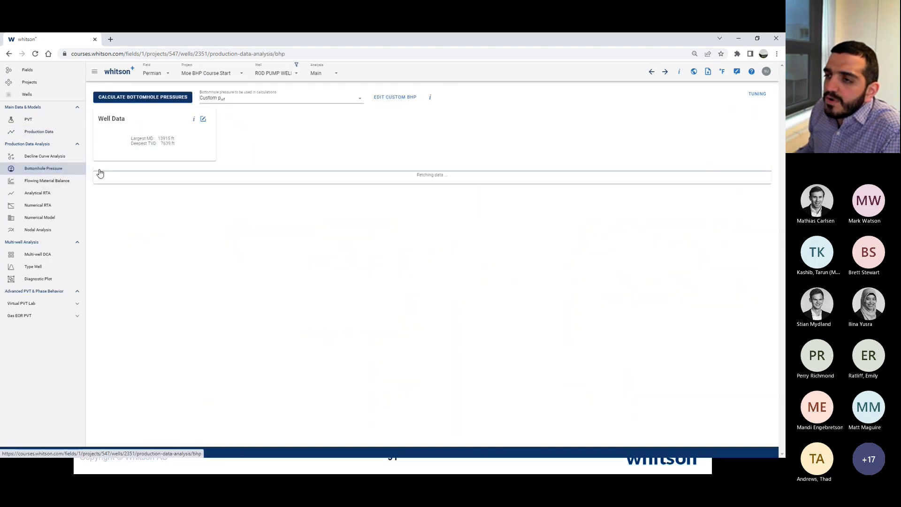
click(146, 104)
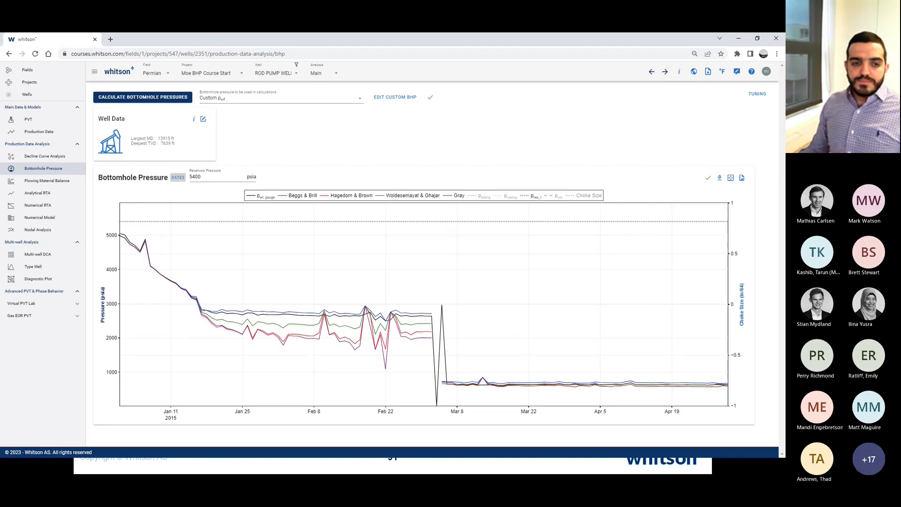
- Switch to the presentation and advance the quiz to the "How to fix it?" slide
key(alt+Tab)
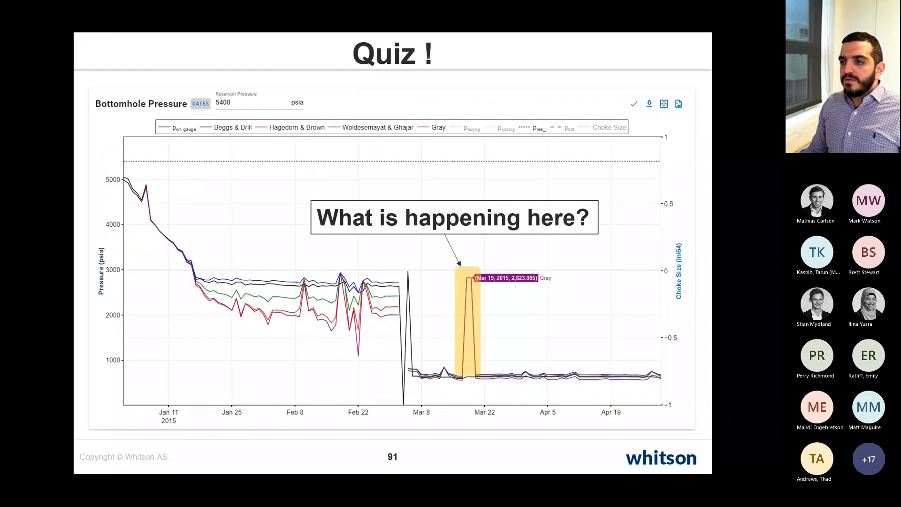
key(Right)
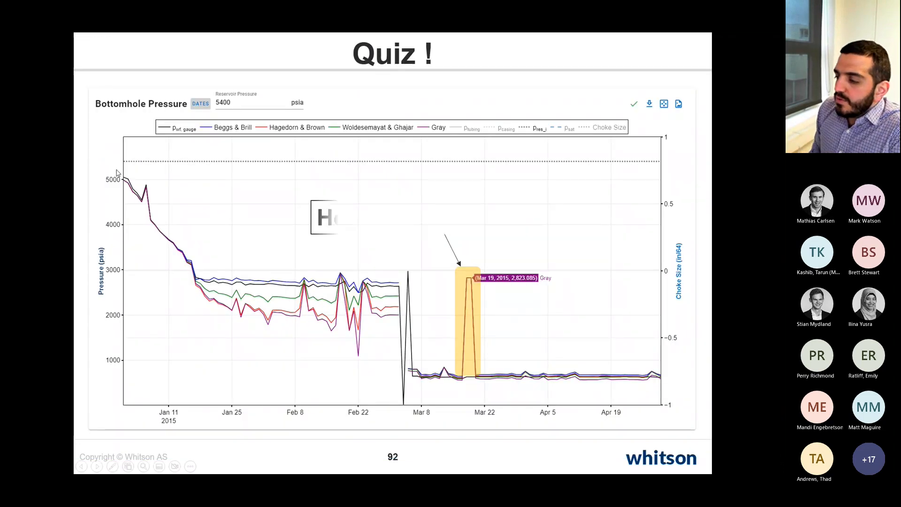
key(Right)
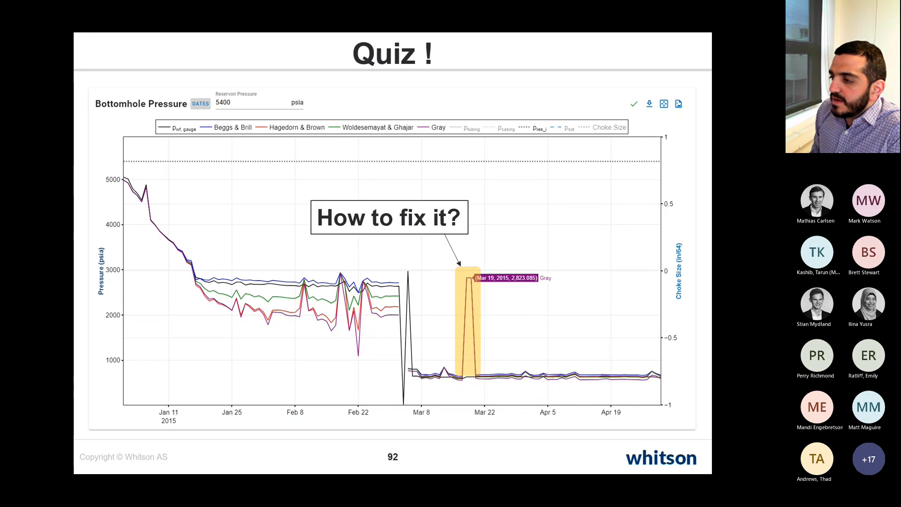
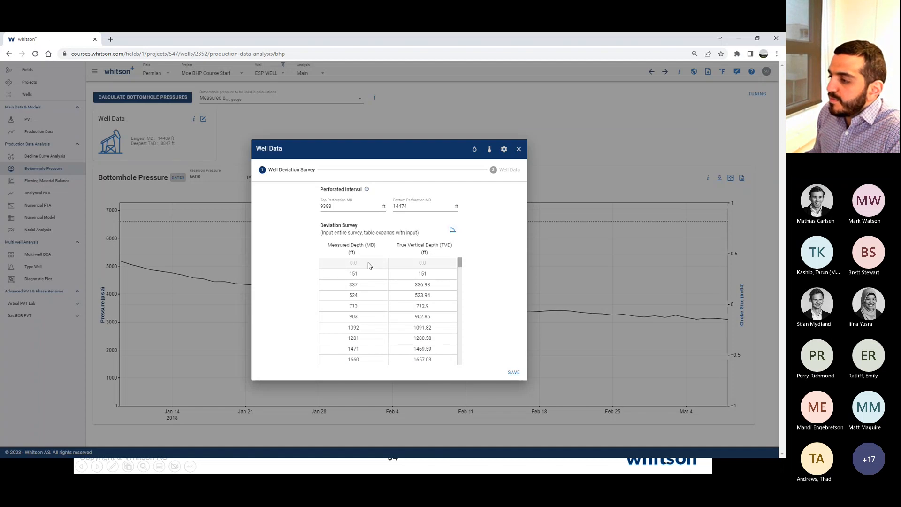
- View the plot of the ESP well's deviation survey, close it, and go on to the wellbore configuration
click(452, 230)
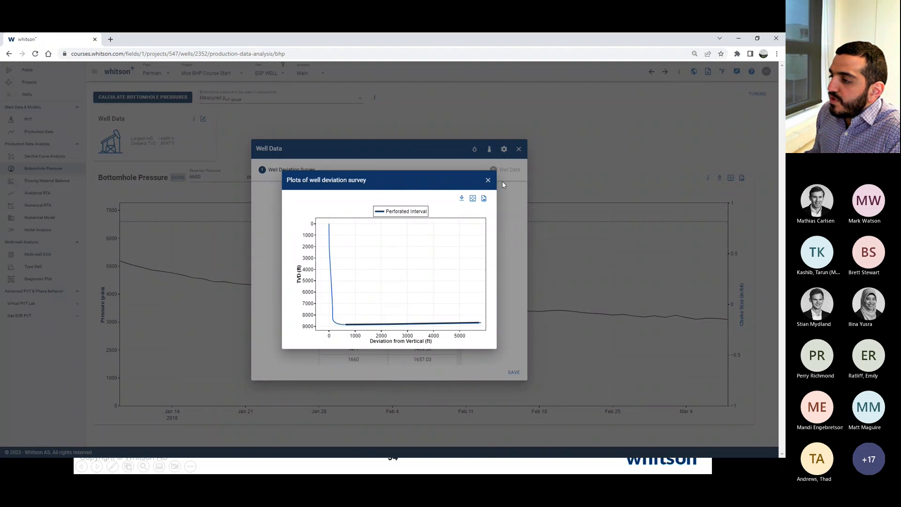
click(488, 182)
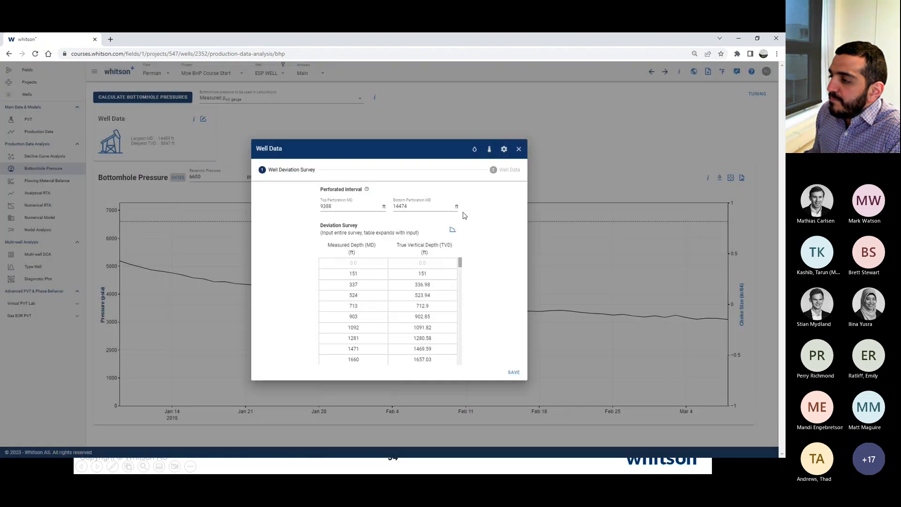
click(511, 174)
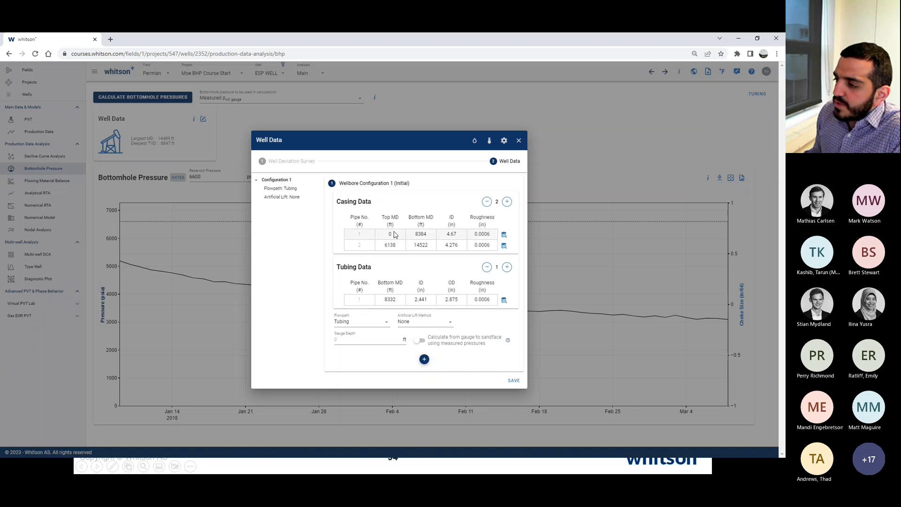
- Examine the depths, diameters and roughness of the two casing pipes and the tubing in Wellbore Configuration 1
drag(393, 234, 410, 240)
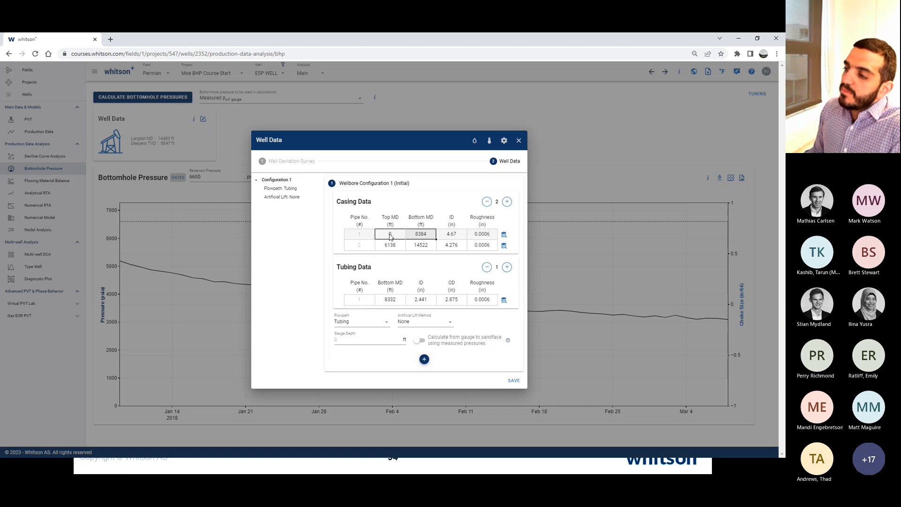
click(390, 239)
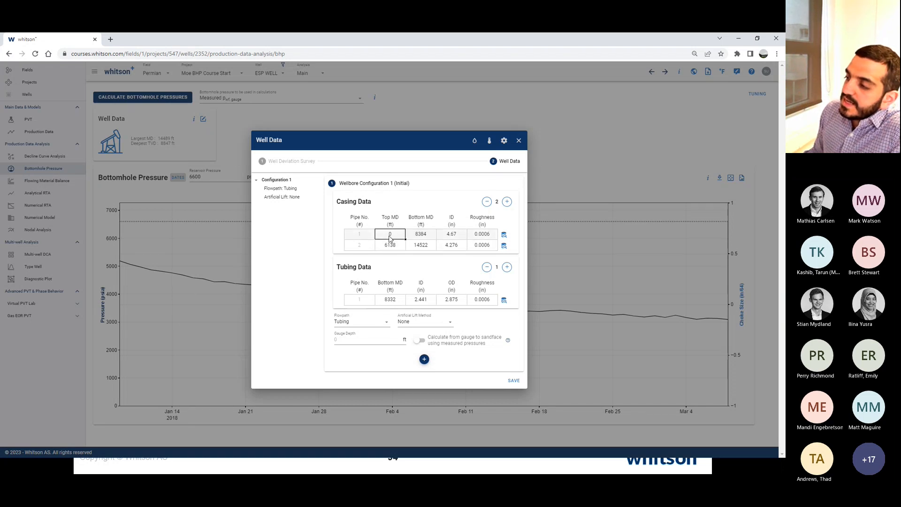
drag(389, 238, 410, 238)
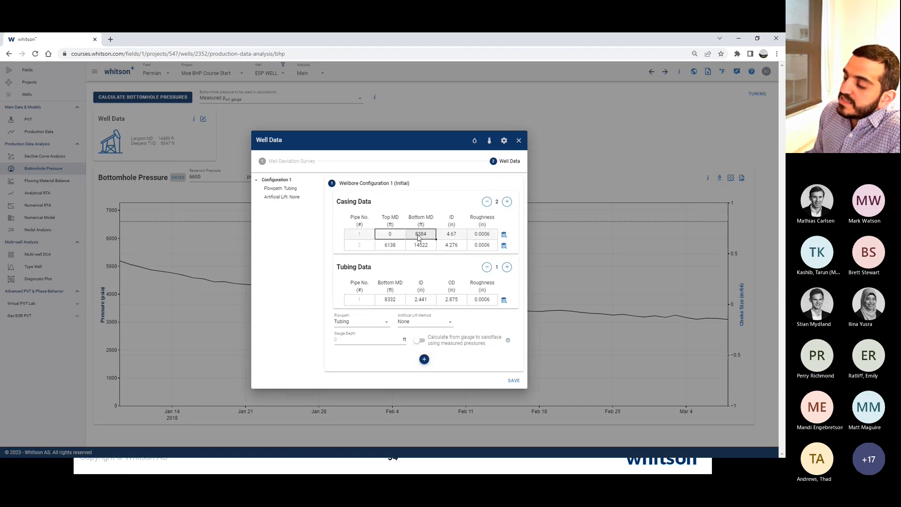
click(422, 238)
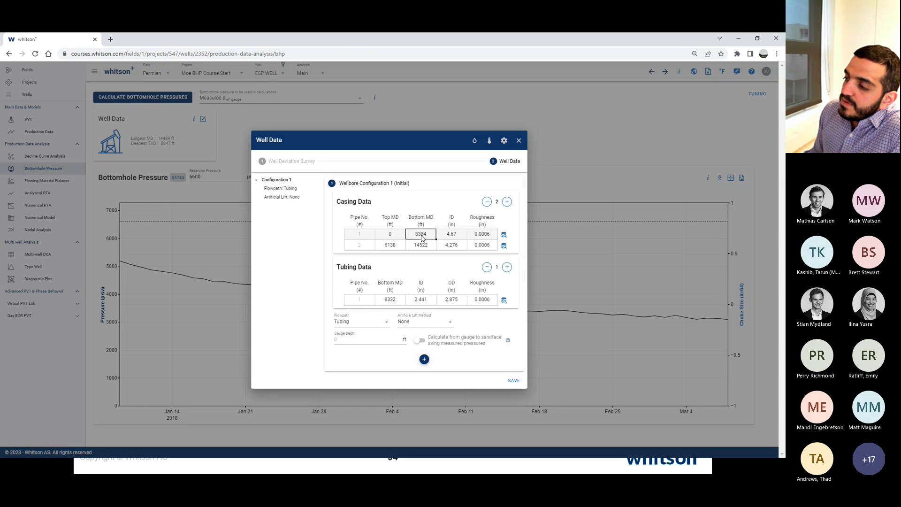
click(392, 249)
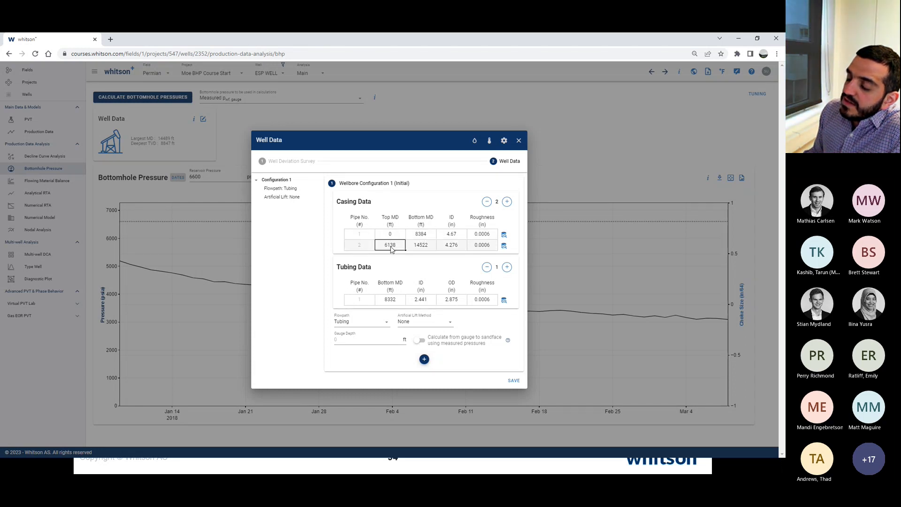
click(420, 245)
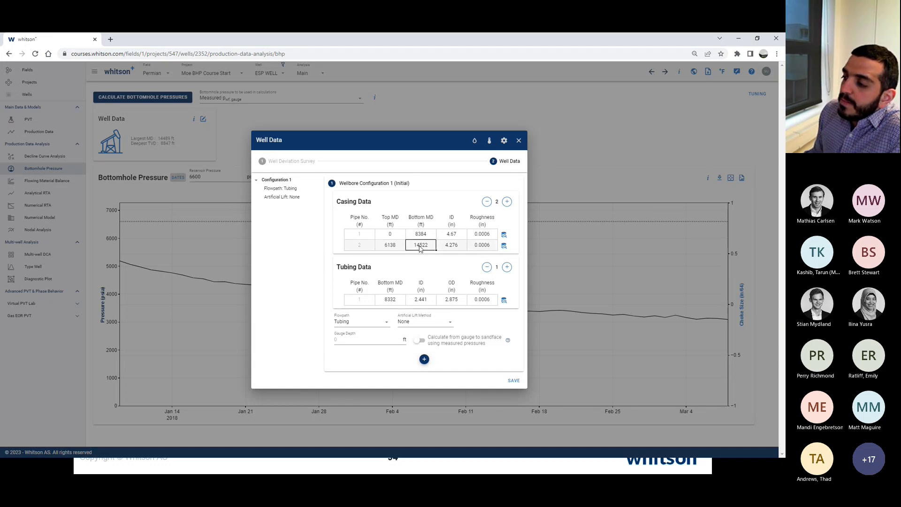
drag(373, 237, 486, 247)
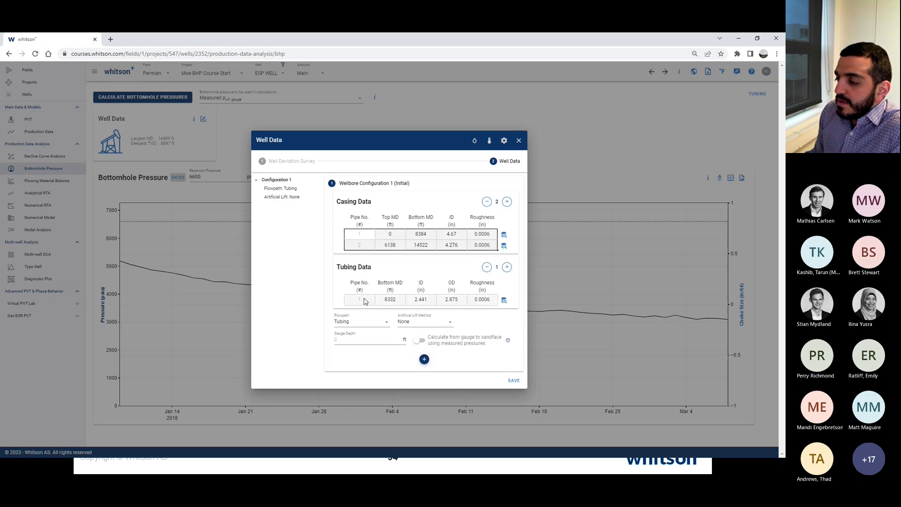
drag(364, 301, 469, 302)
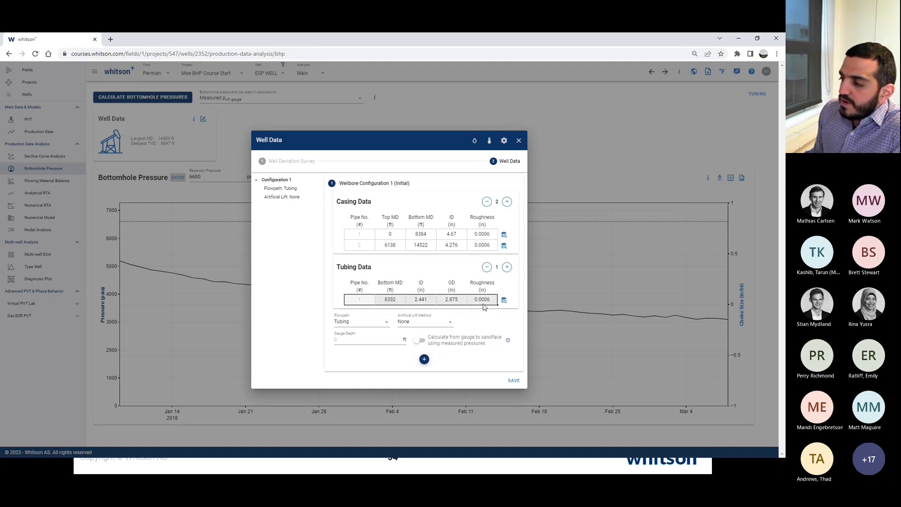
click(480, 317)
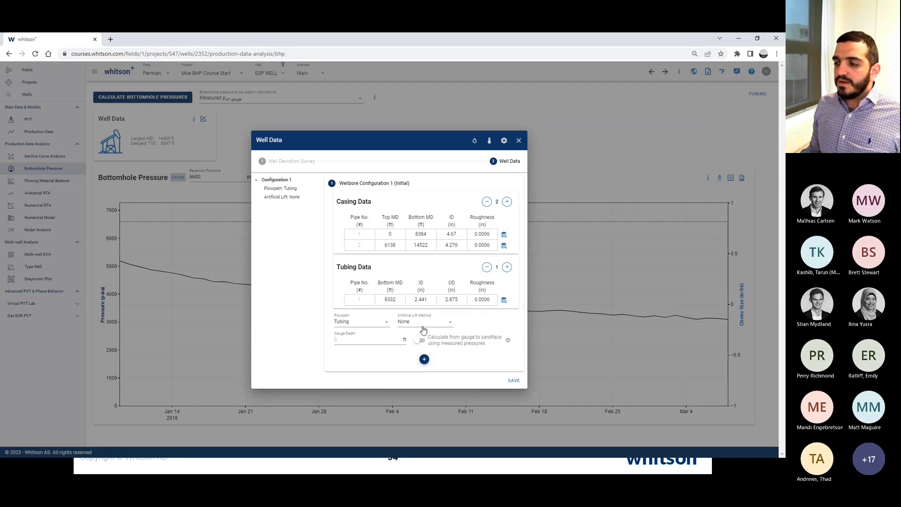
- Check the ESP slide's well data, and set the artificial lift method of Wellbore Configuration 1 to ESP
key(alt+Tab)
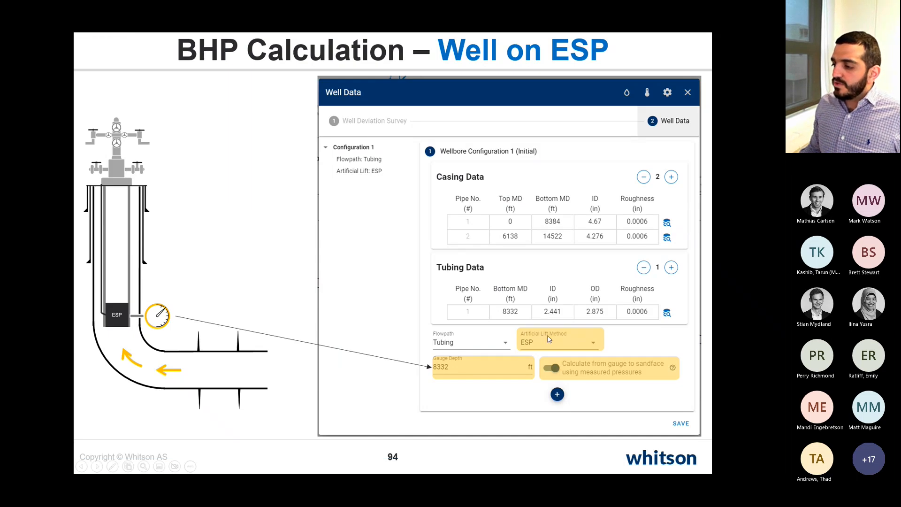
key(alt+Tab)
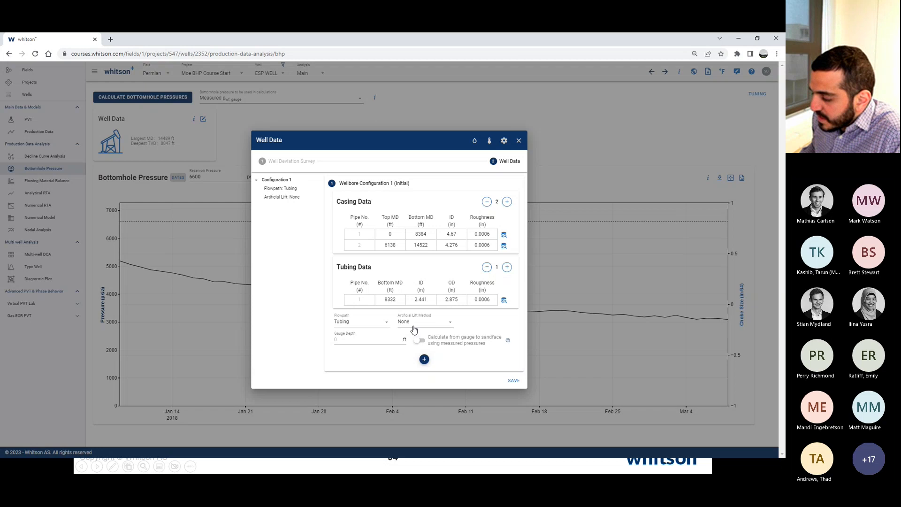
click(413, 327)
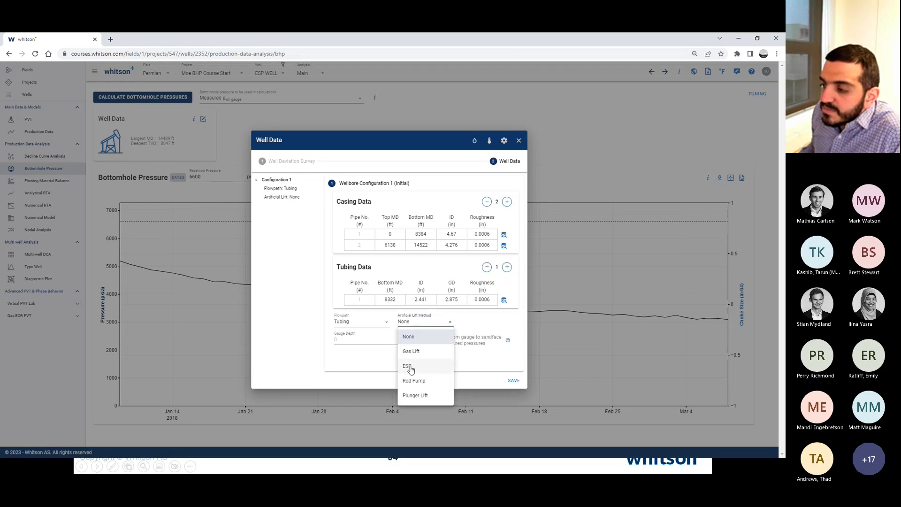
click(410, 368)
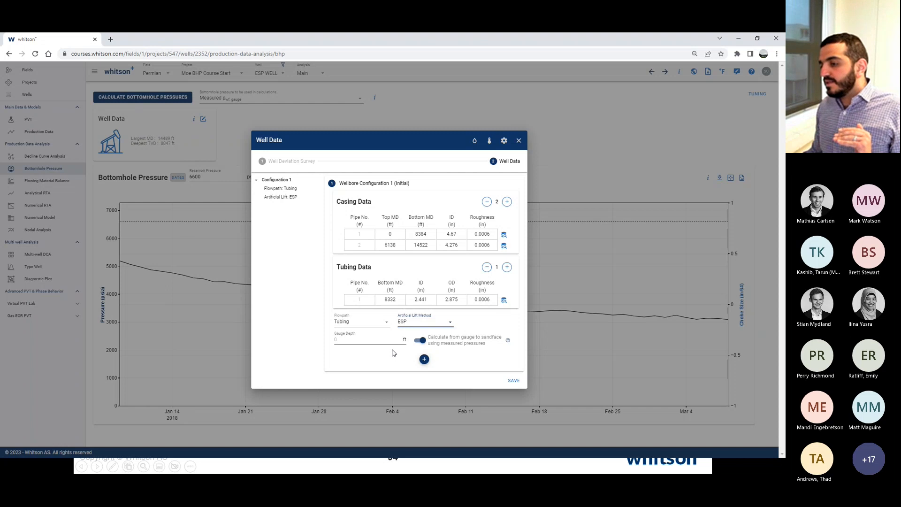
- Set the gauge depth to 8332 ft in the ESP well's initial wellbore configuration
click(356, 339)
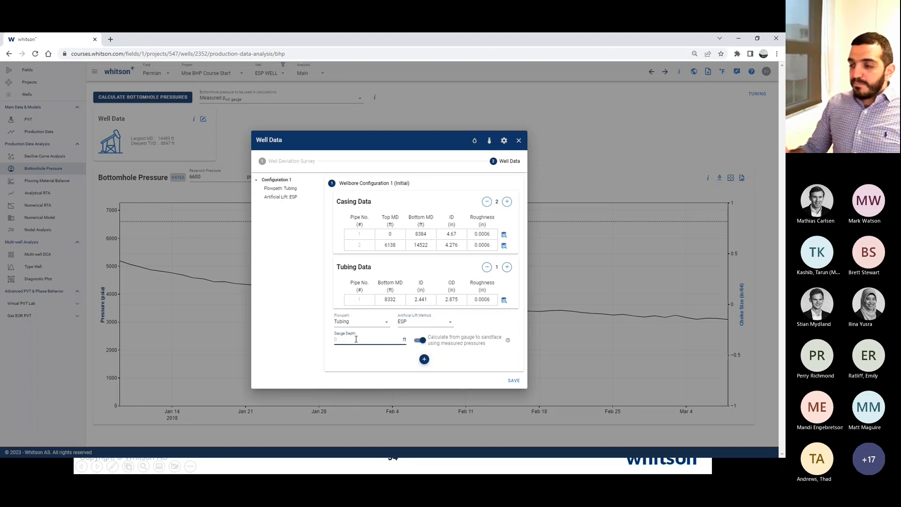
key(alt+Tab)
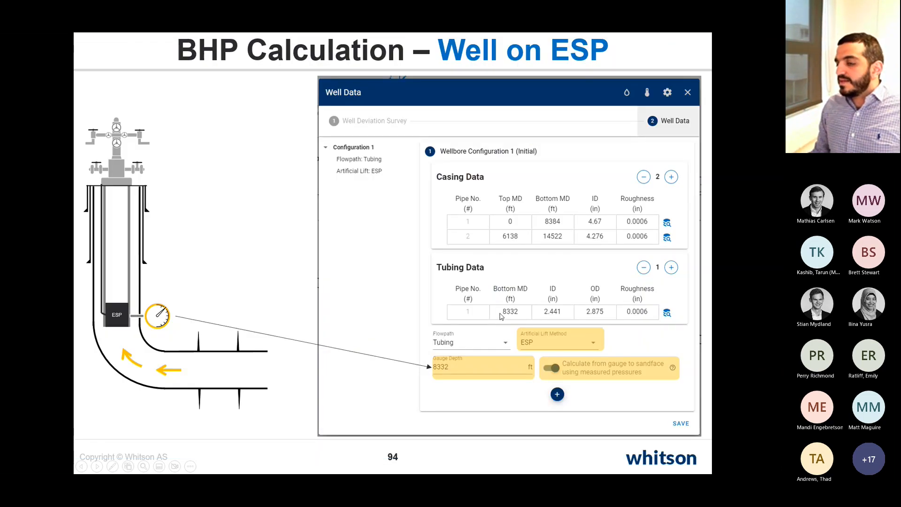
key(alt+Tab)
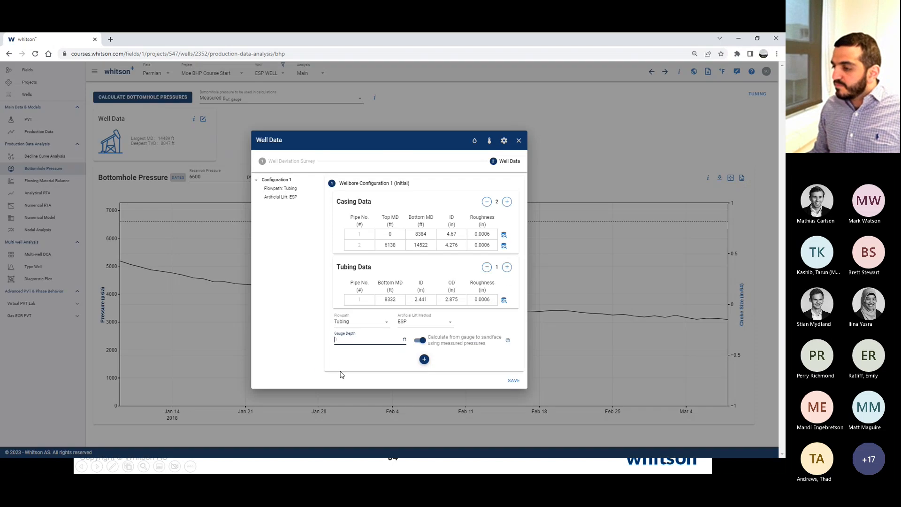
click(395, 301)
click(348, 339)
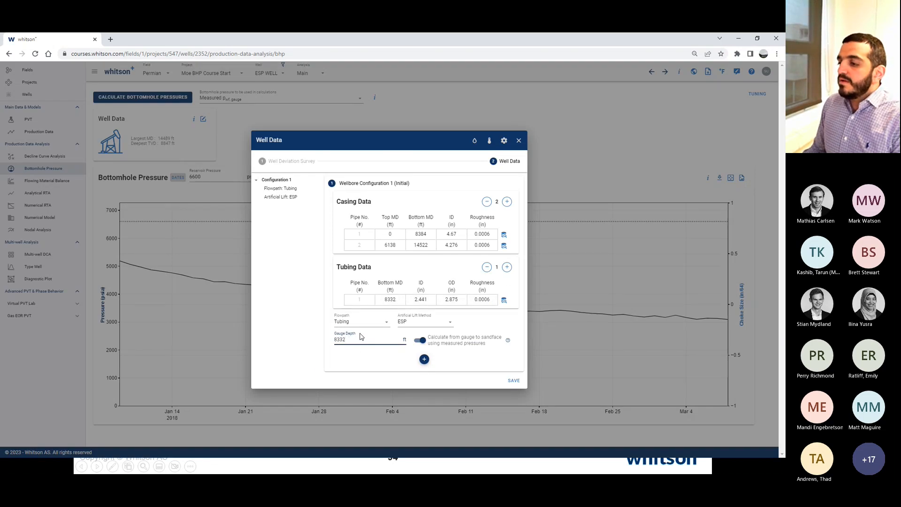
click(361, 370)
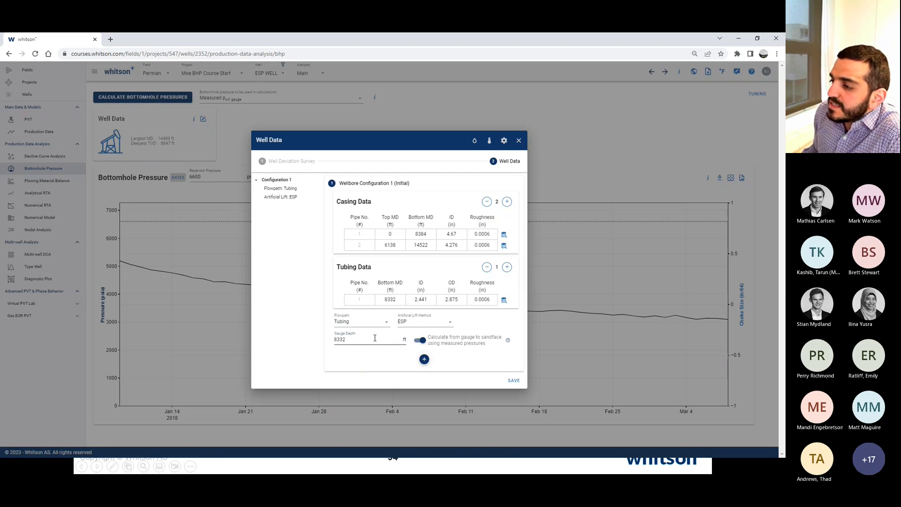
drag(368, 339, 332, 339)
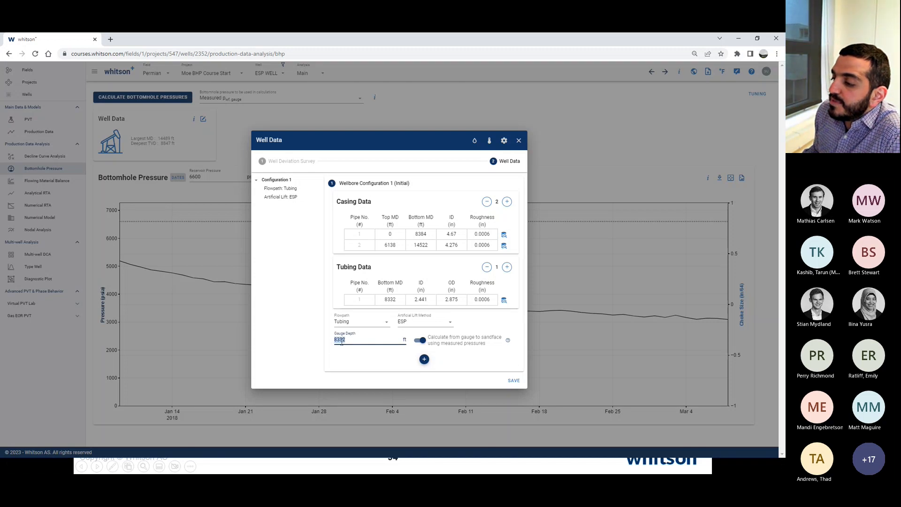
click(357, 351)
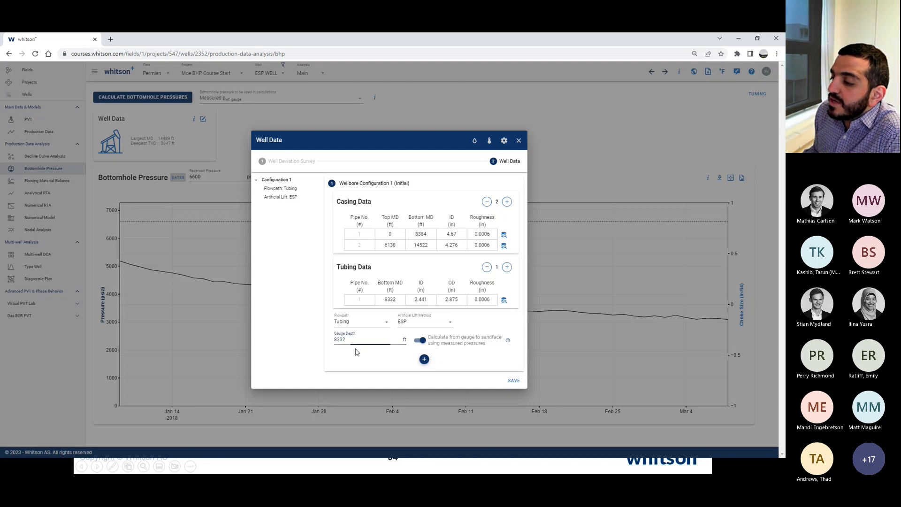
- Check the top perforation depth in the well deviation survey and return to the wellbore configuration
click(287, 171)
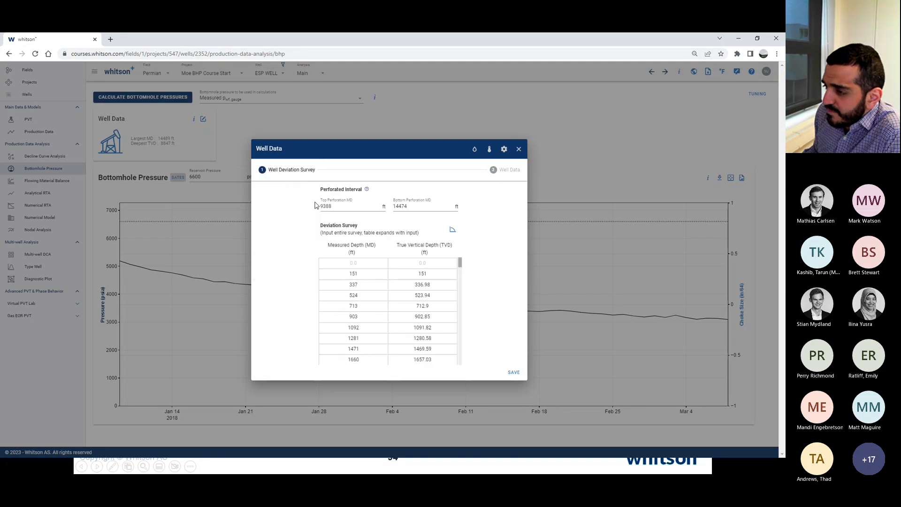
double_click(335, 209)
click(305, 262)
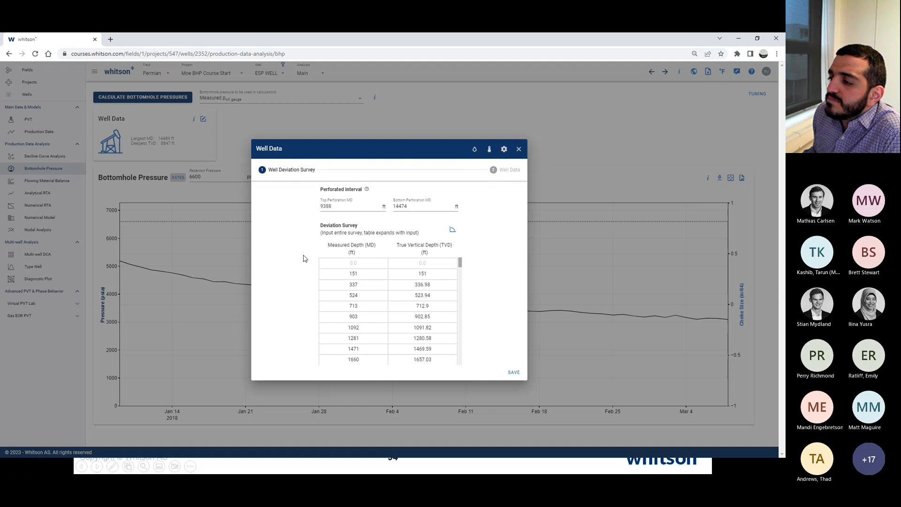
click(511, 170)
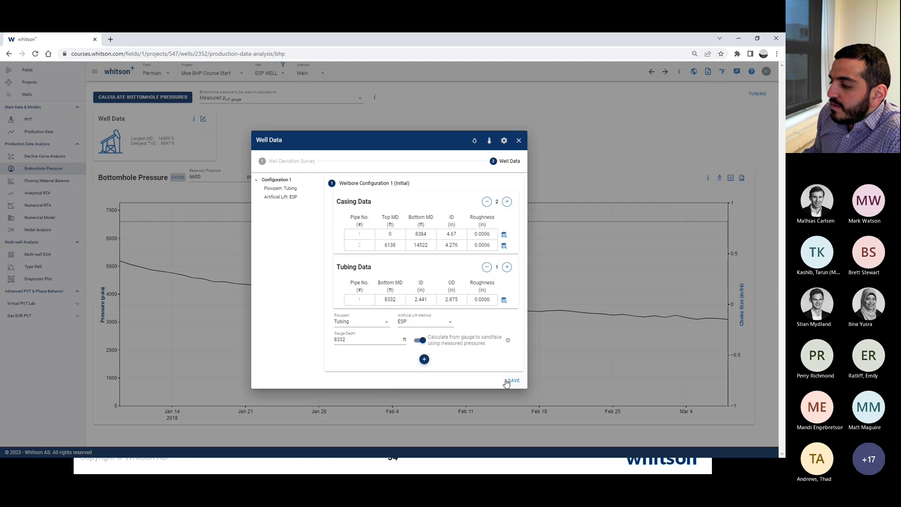
- Check the gauge depth, keep ESP as the artificial lift method, and save the well data
double_click(340, 339)
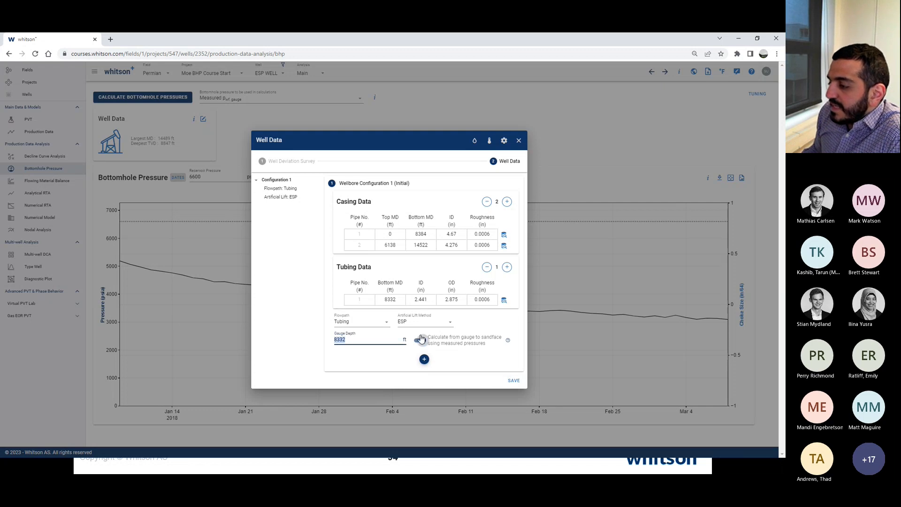
click(448, 323)
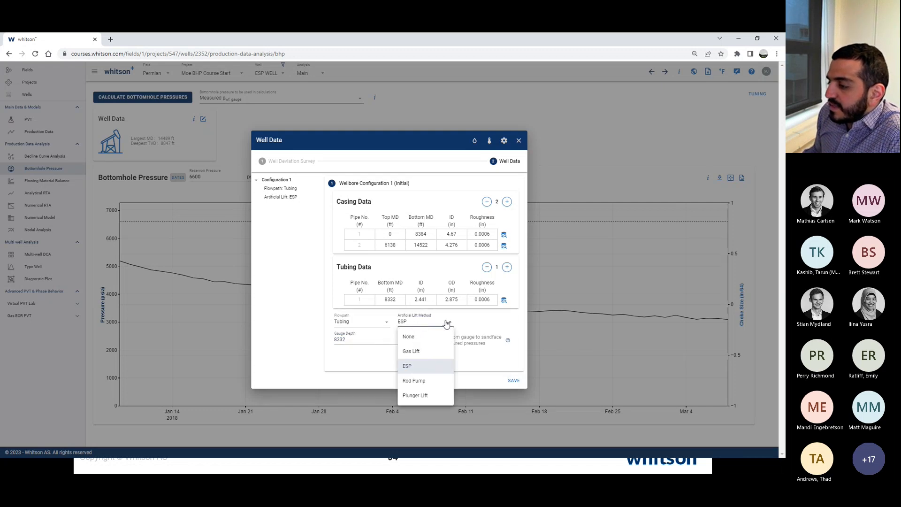
click(451, 324)
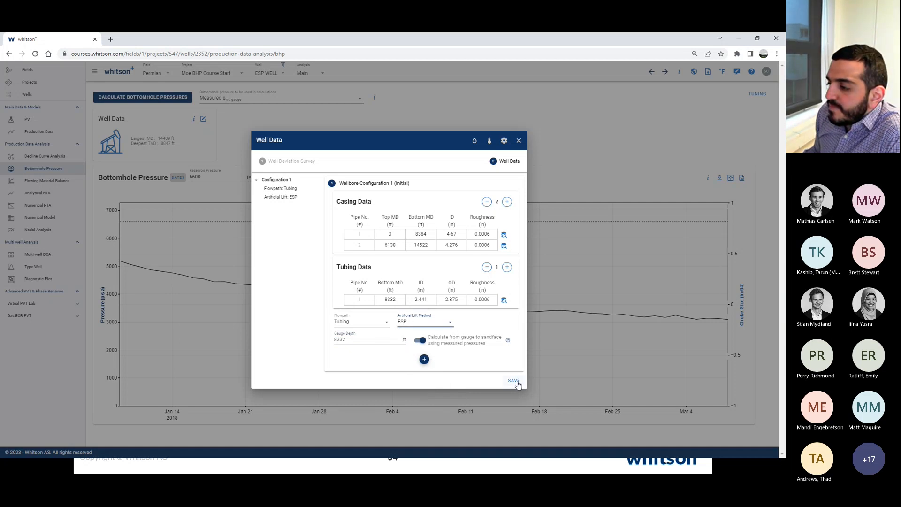
click(513, 381)
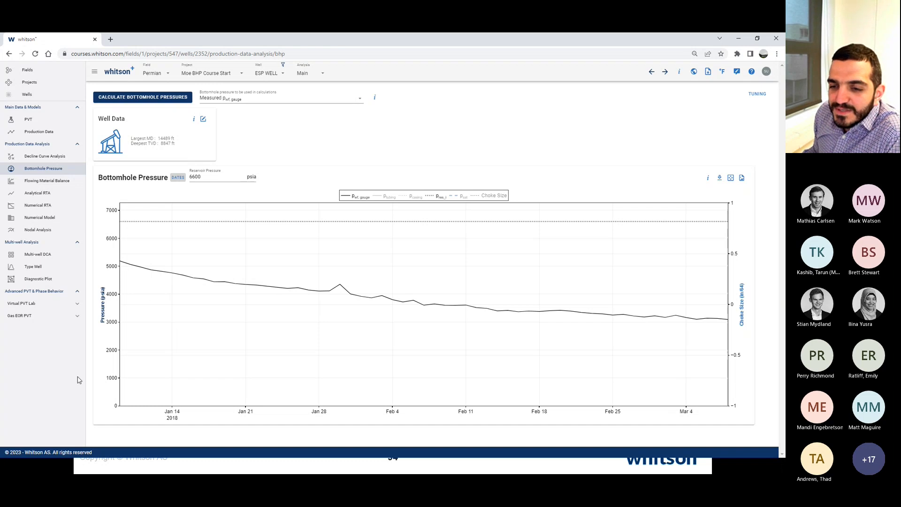
- Calculate the ESP well's bottomhole pressures and consult the Well on ESP slide in the presentation
mouse_move(145, 267)
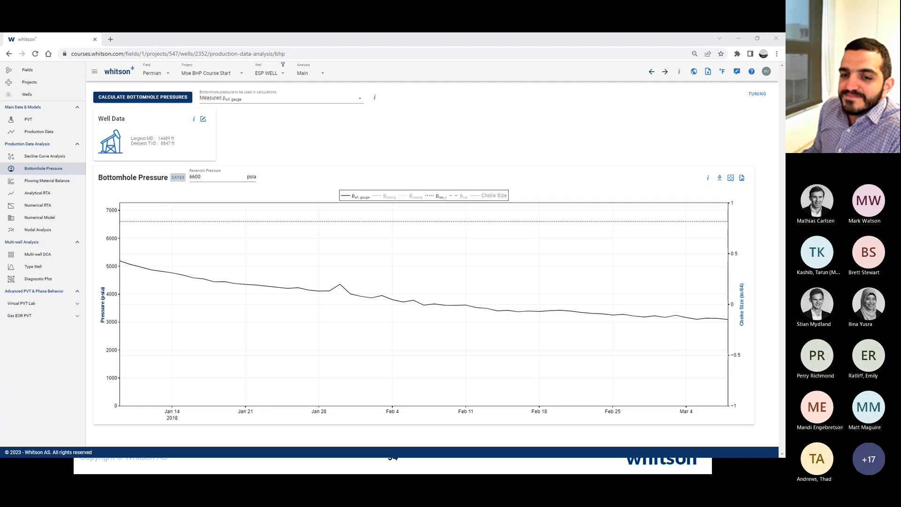
double_click(128, 179)
click(133, 178)
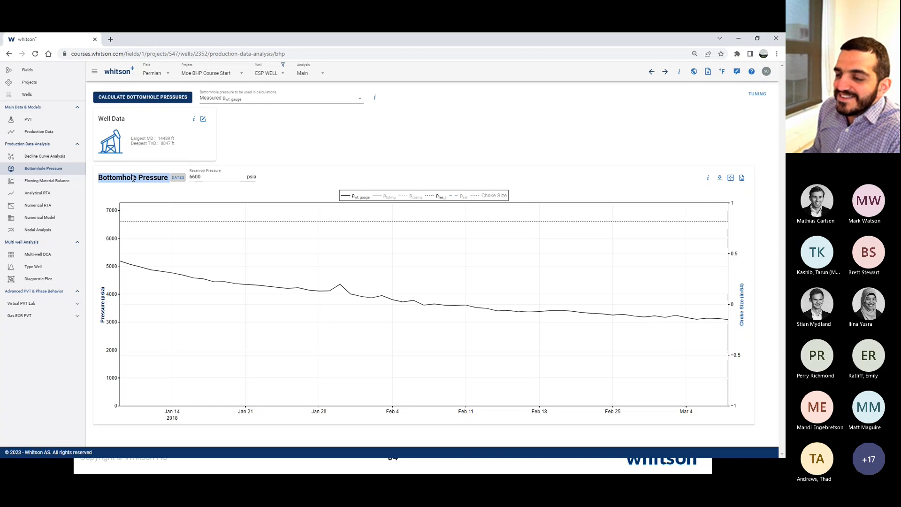
click(137, 181)
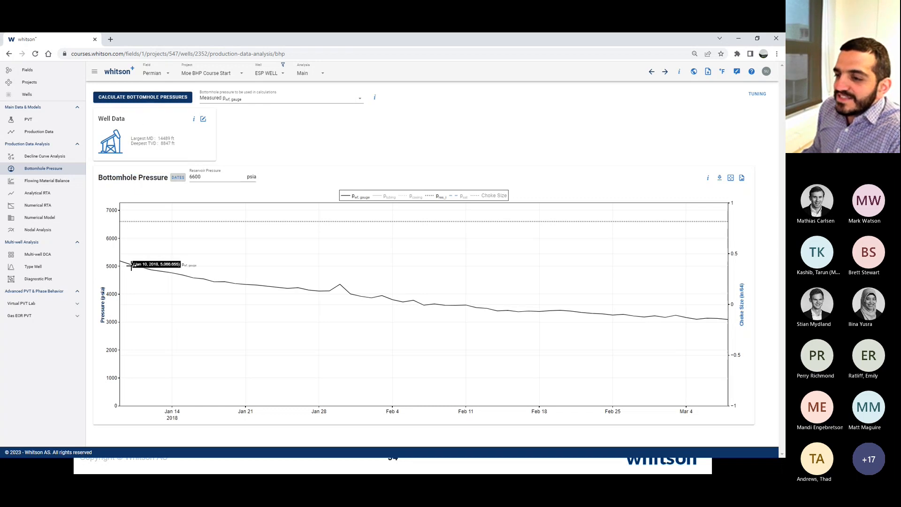
click(151, 98)
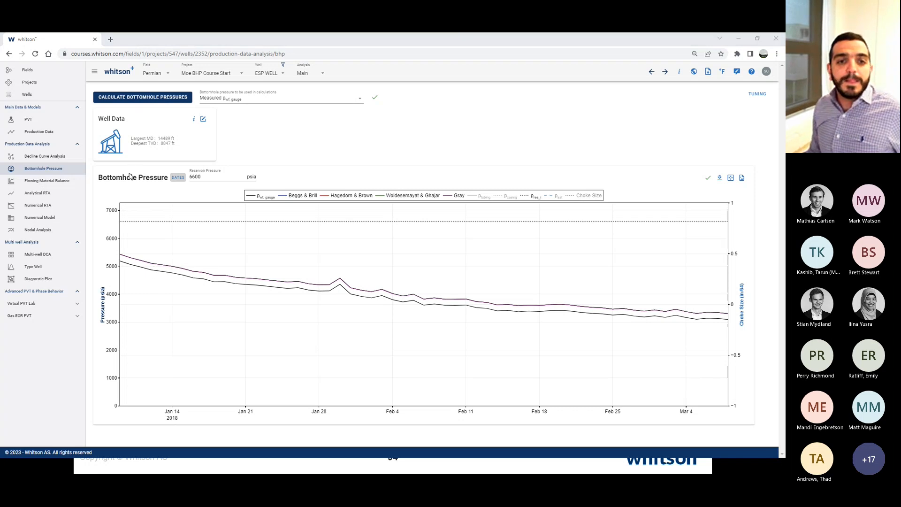
key(alt+Tab)
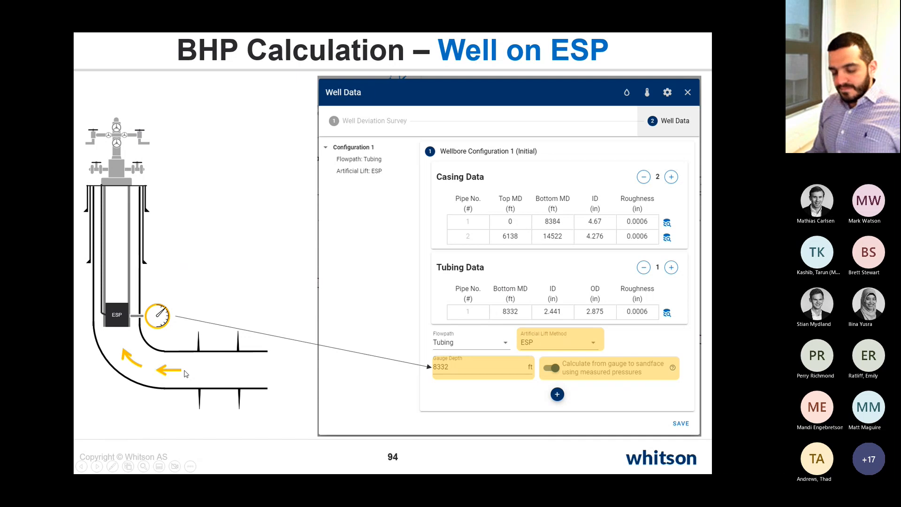
key(alt+Tab)
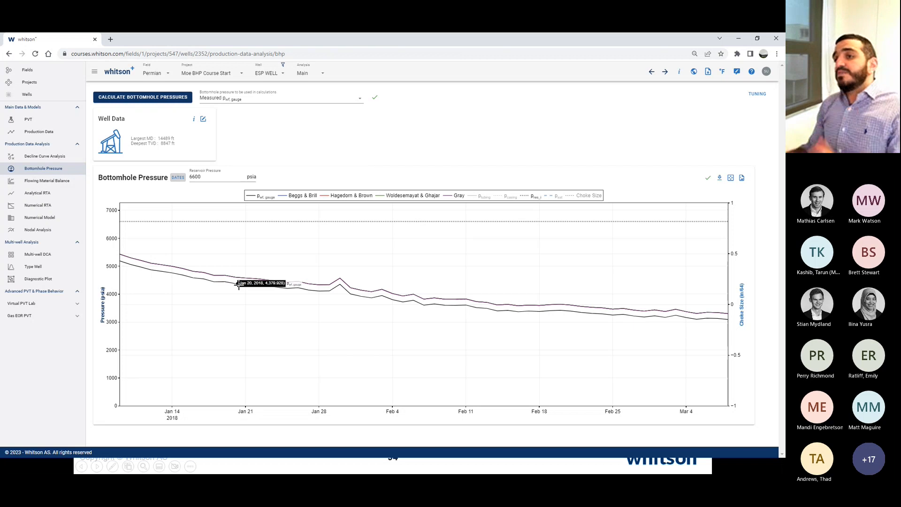
- Change the ESP well's gauge depth to 7000 ft, save the well data and recalculate the bottomhole pressures
click(205, 120)
click(507, 161)
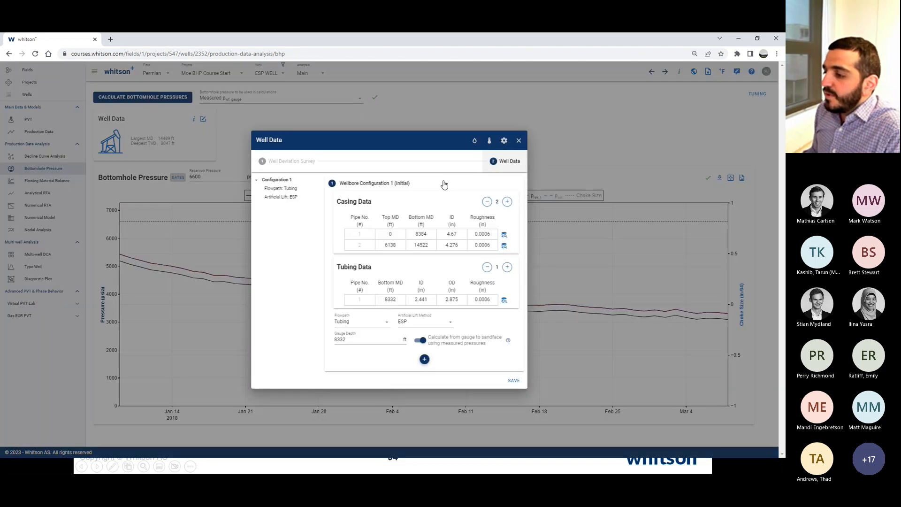
double_click(350, 337)
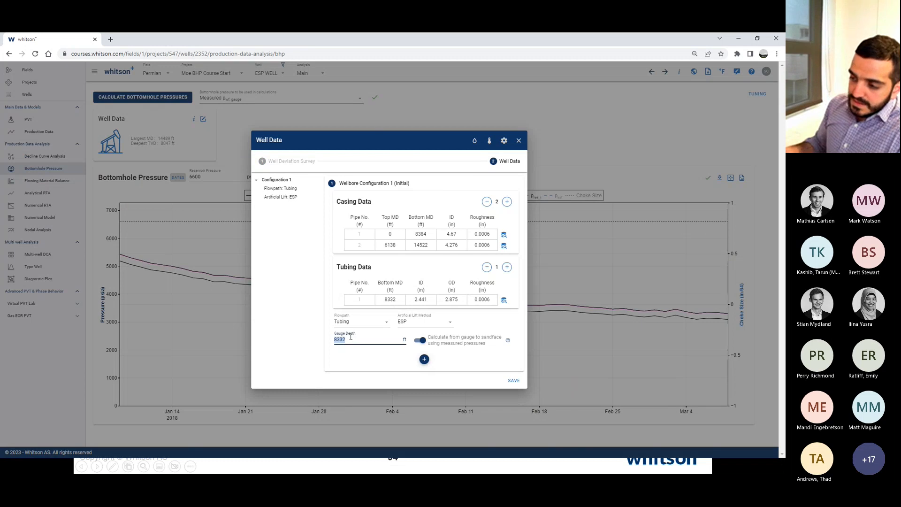
text(7000)
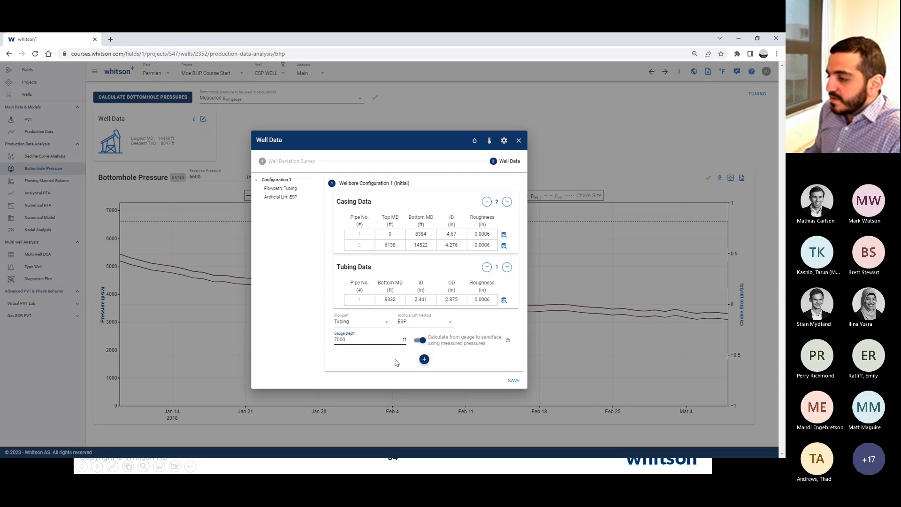
click(512, 381)
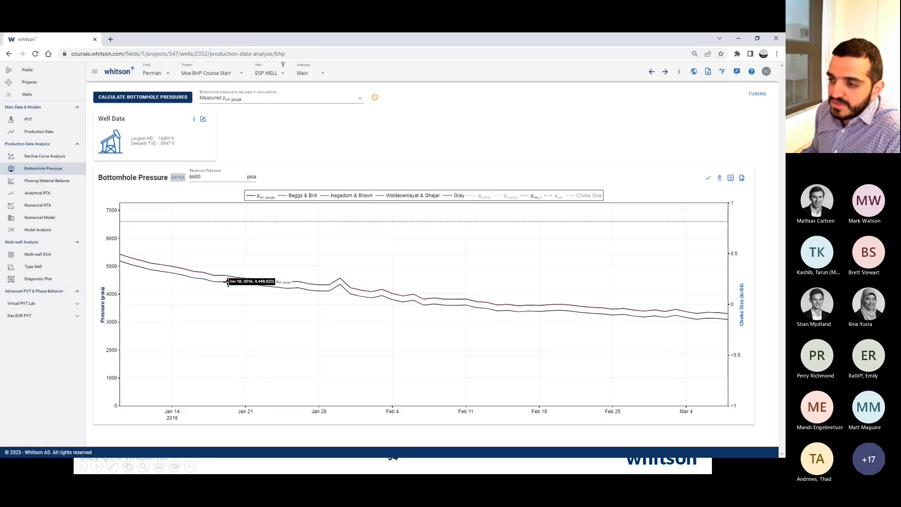
click(180, 102)
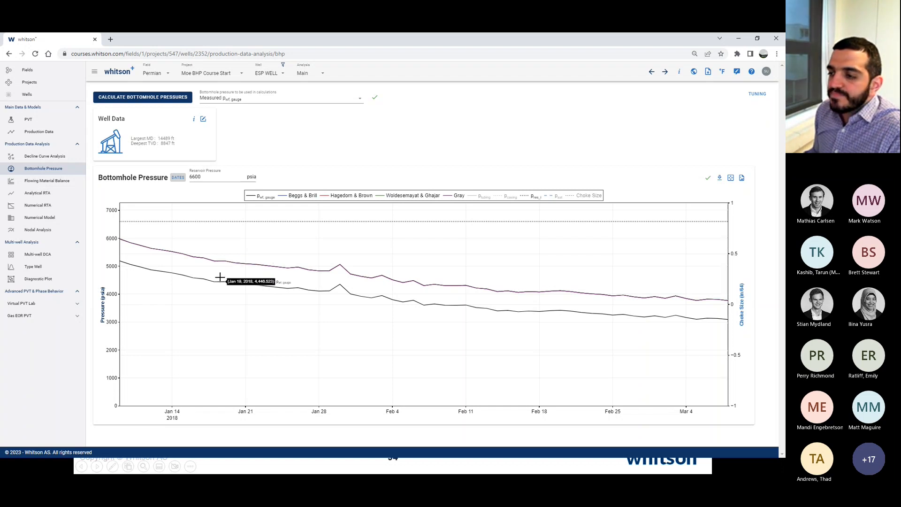
- Set the ESP well's gauge depth back to 8332 ft, save the well data and recalculate the bottomhole pressures
click(202, 120)
click(507, 170)
double_click(359, 341)
text(8332)
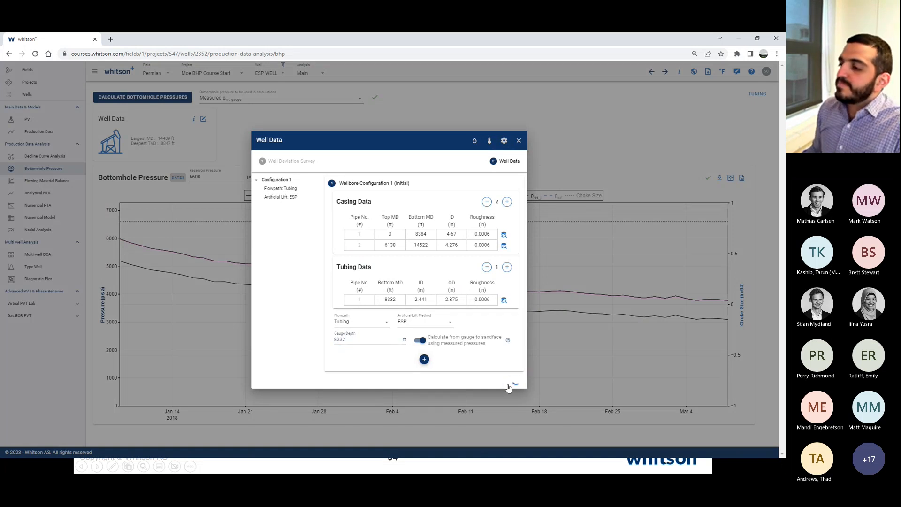
click(514, 380)
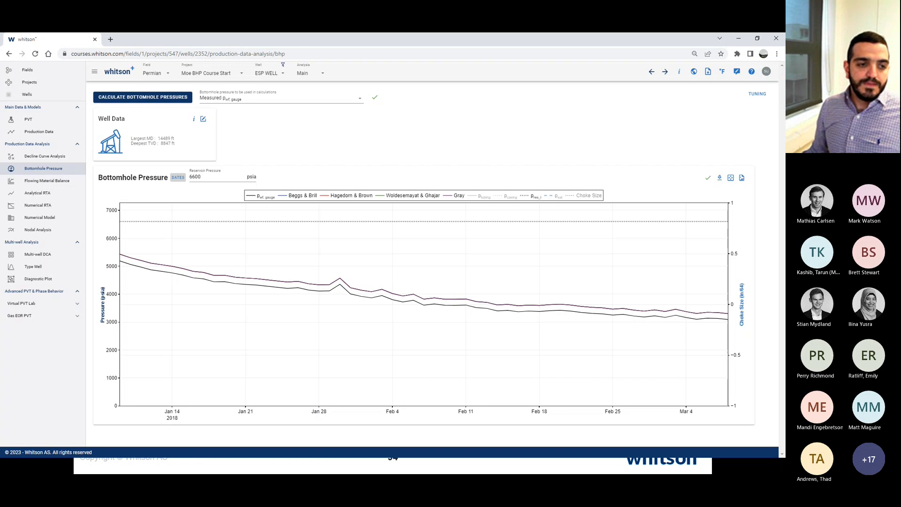
- Switch to the presentation, view the BHP Calculation Settings slide and return to whitson+
key(alt+Tab)
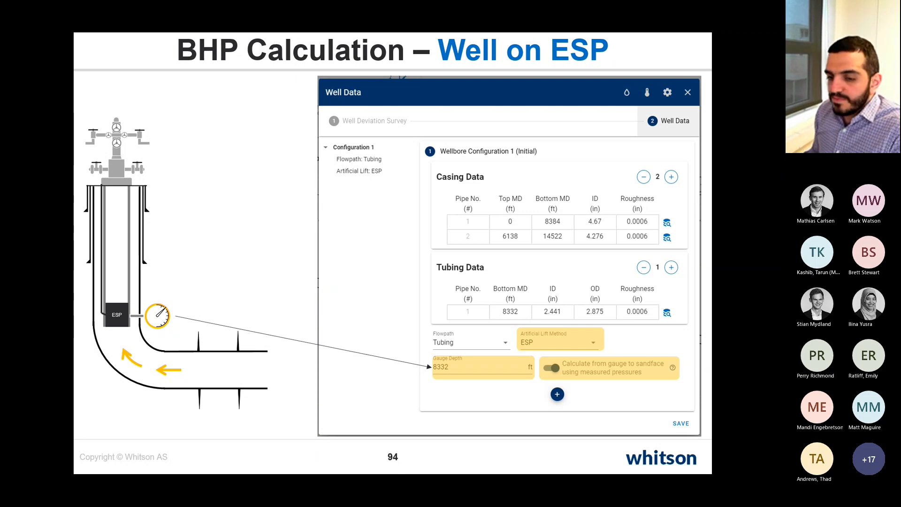
key(Right)
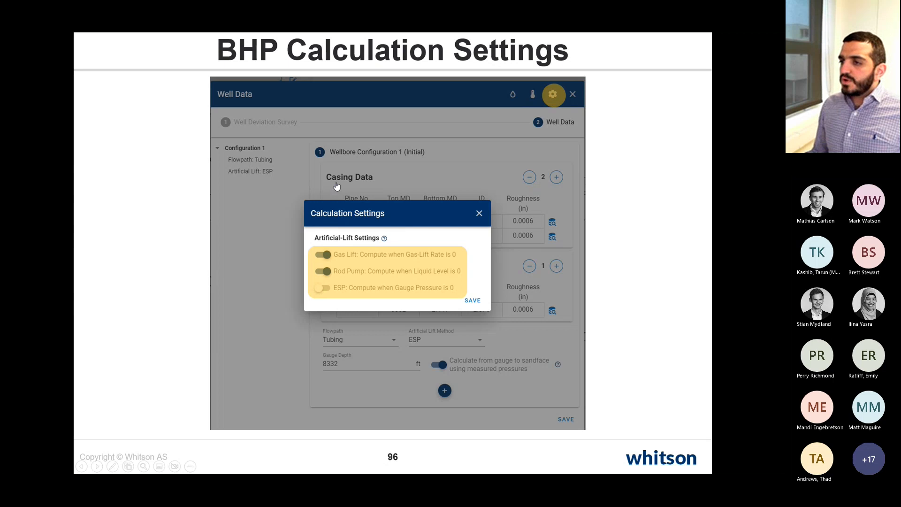
key(alt+Tab)
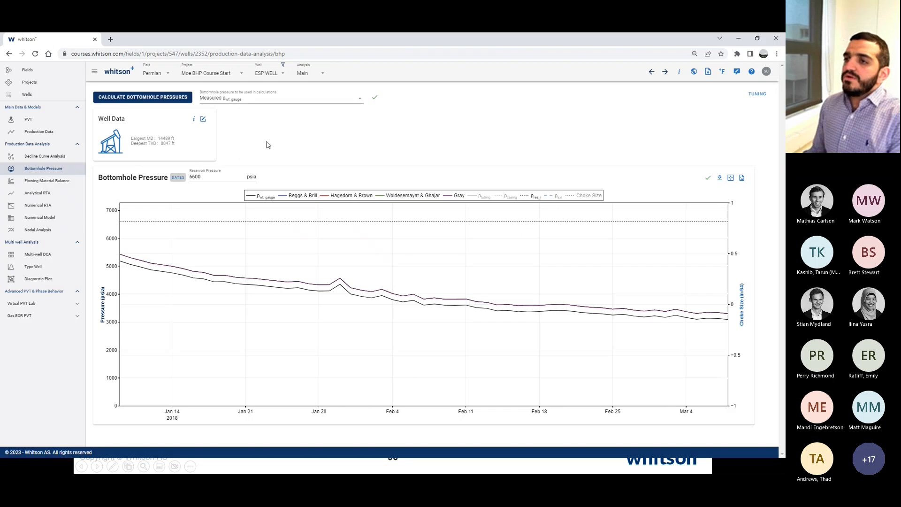
- Switch to the GAS LIFT WELL and check its well deviation survey in the well data
click(267, 73)
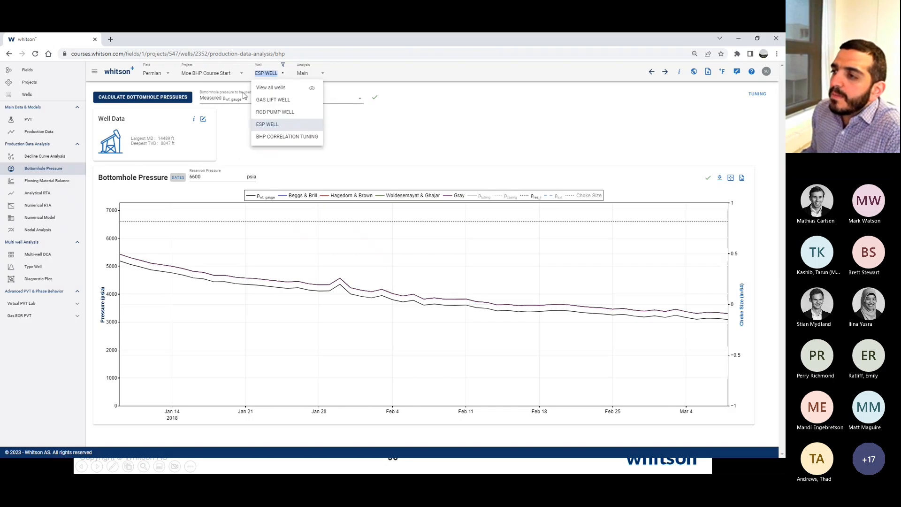
click(271, 100)
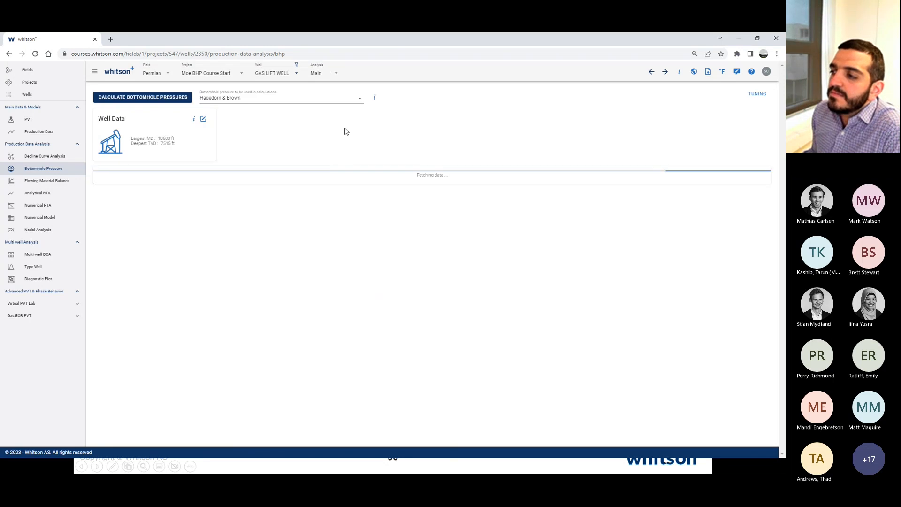
click(204, 120)
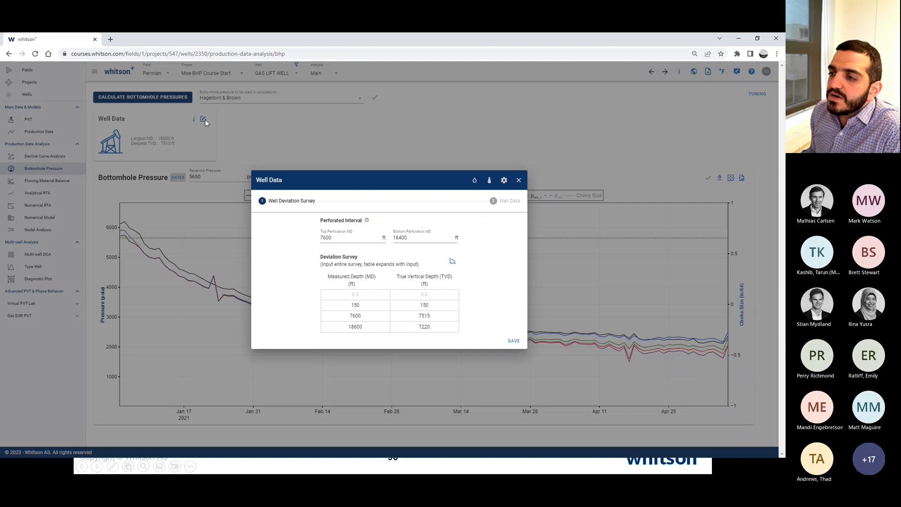
click(518, 181)
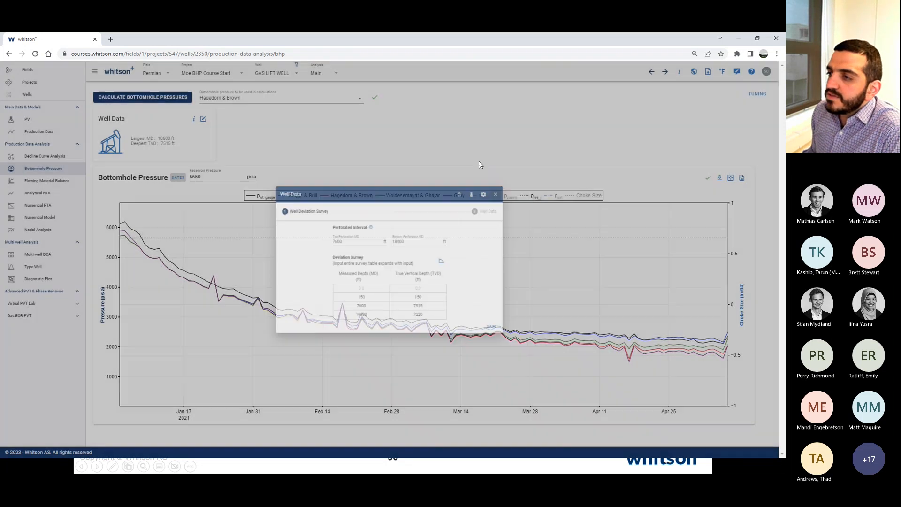
click(264, 72)
click(203, 121)
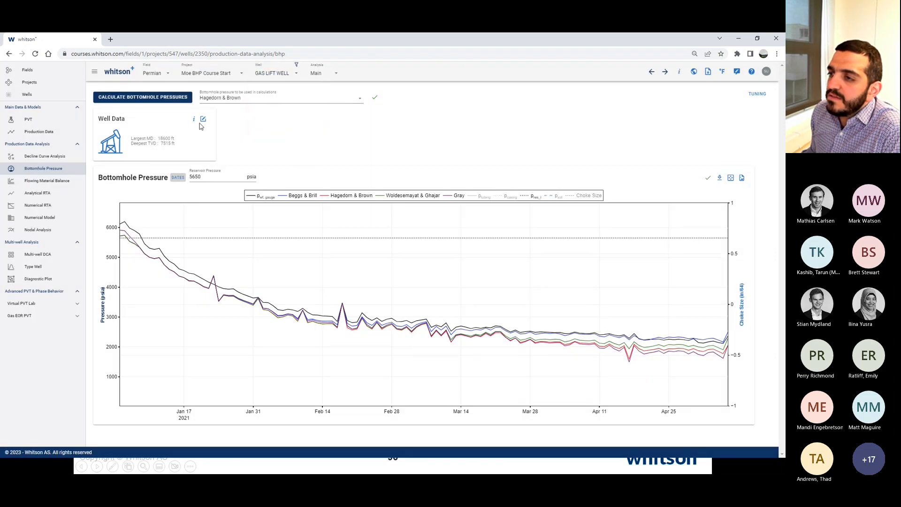
- Turn off "Gas Lift: Compute when Gas-Lift Rate is 0" in the gas lift well's calculation settings, then save the settings and well data
click(203, 120)
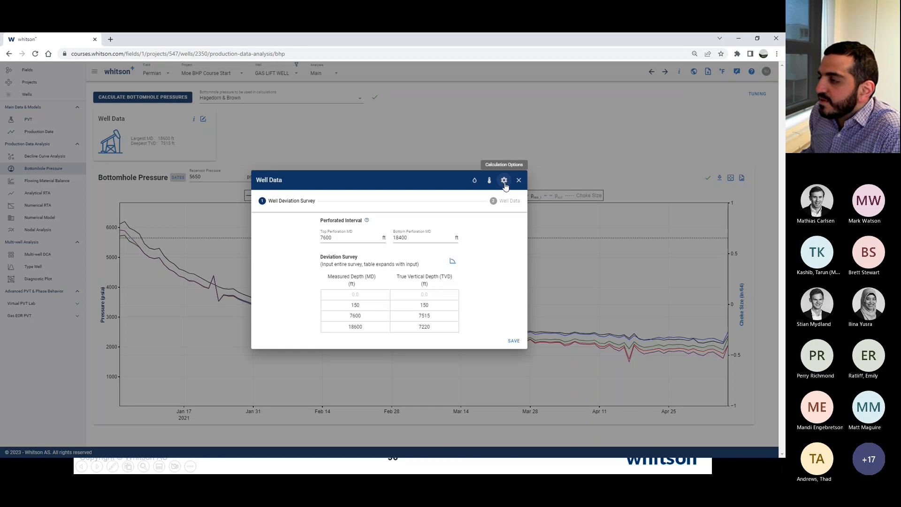
click(505, 181)
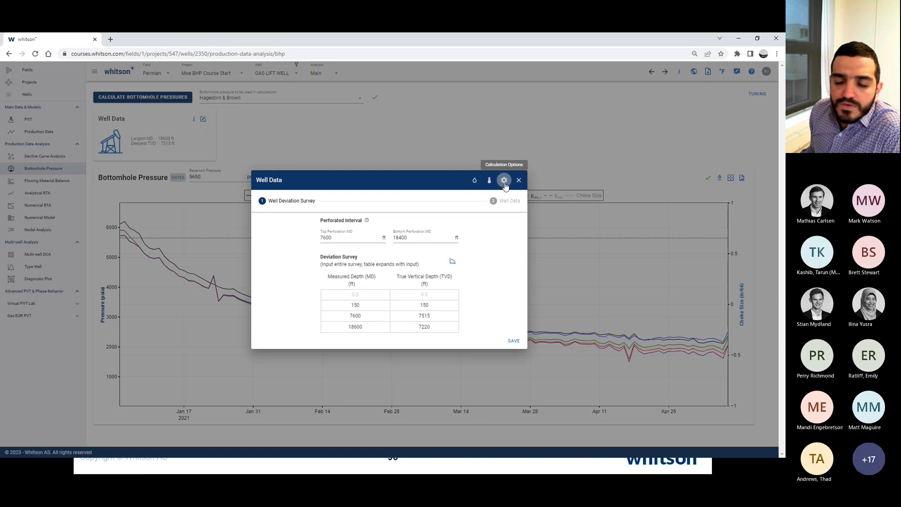
right_click(505, 184)
click(458, 181)
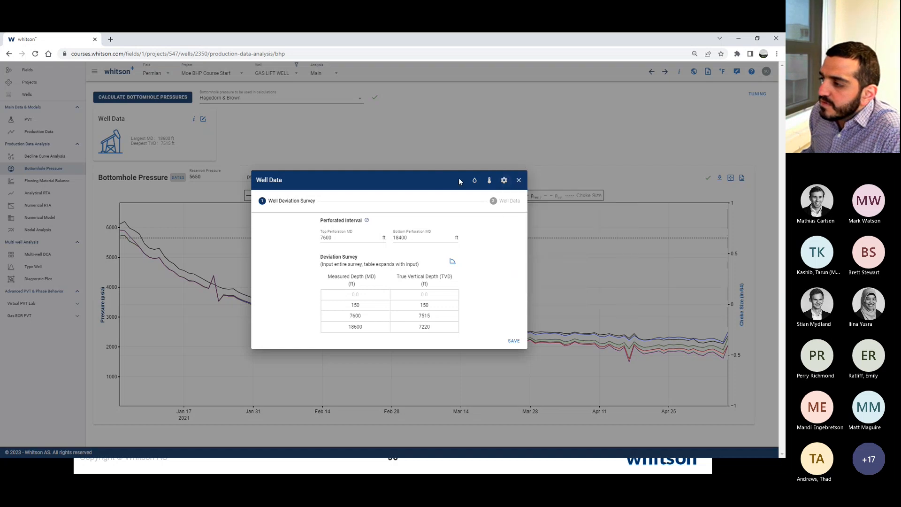
click(504, 183)
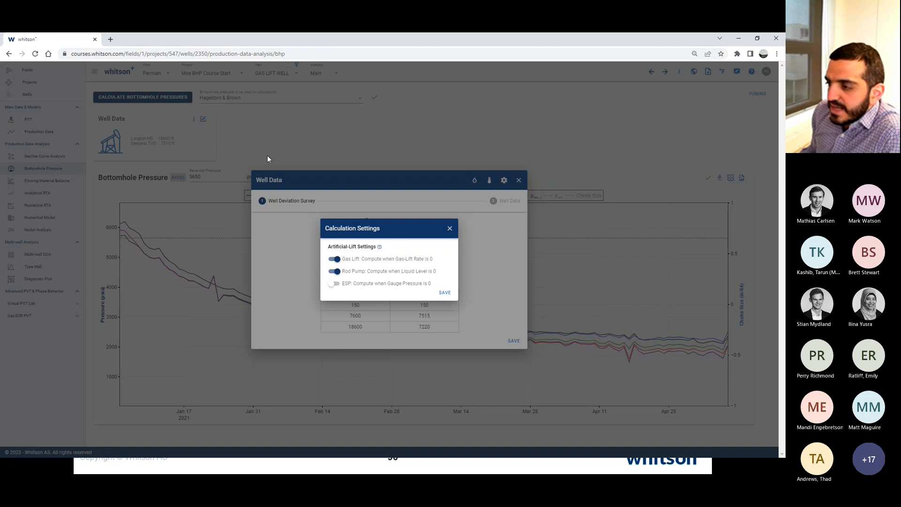
click(337, 259)
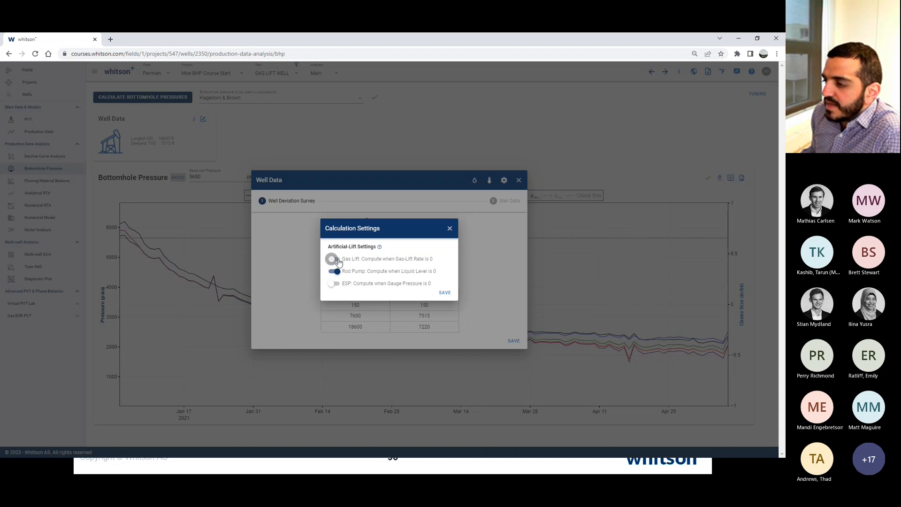
click(444, 293)
click(520, 344)
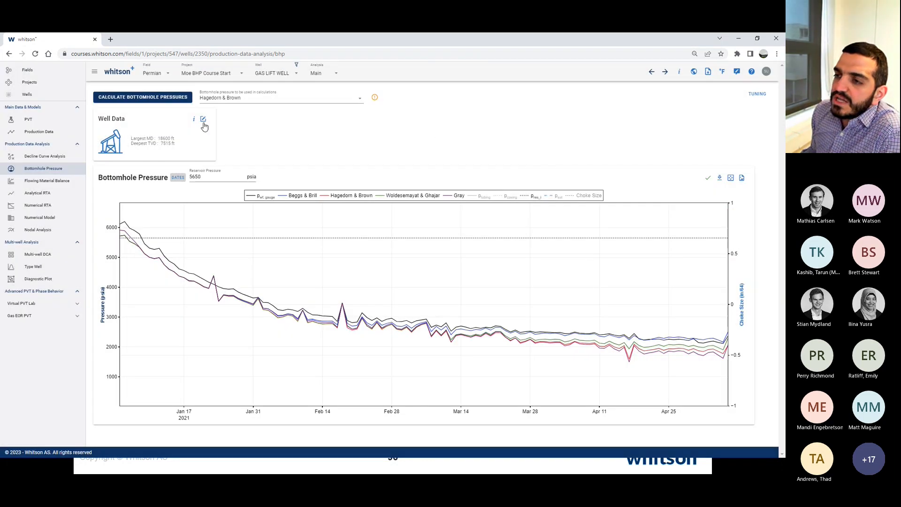
- Recalculate the gas lift well's bottomhole pressures and hide the measured gauge pressure curve in the plot
mouse_move(375, 101)
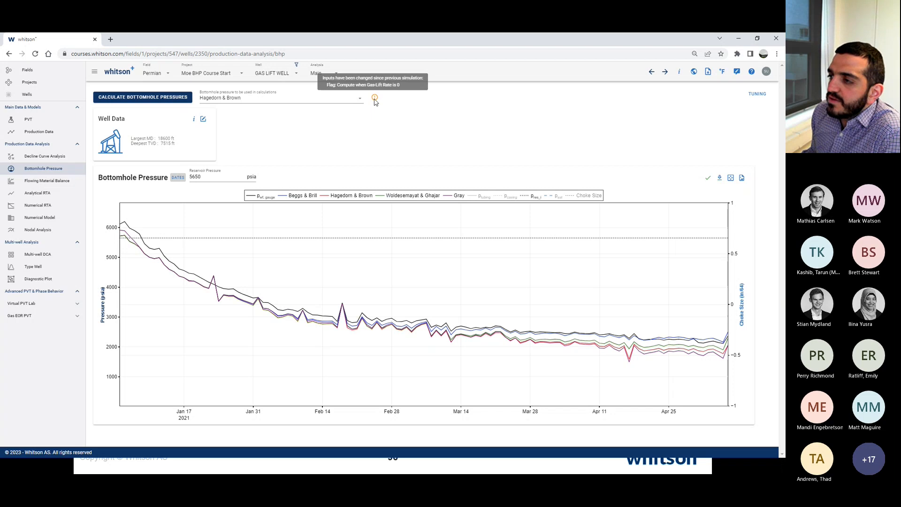
click(132, 97)
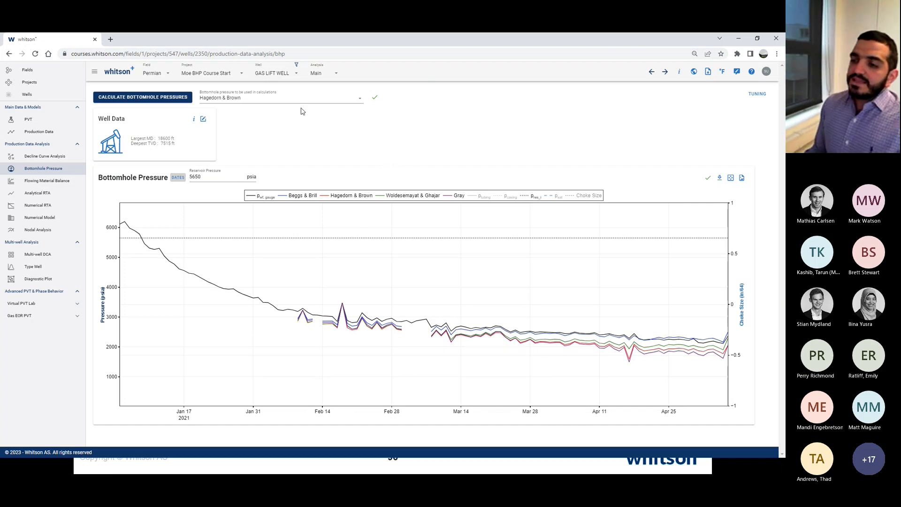
mouse_move(126, 222)
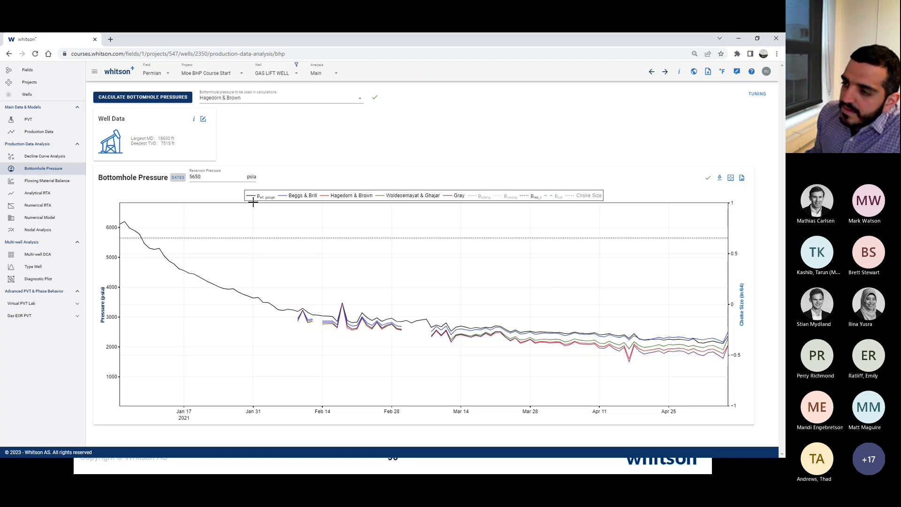
click(265, 197)
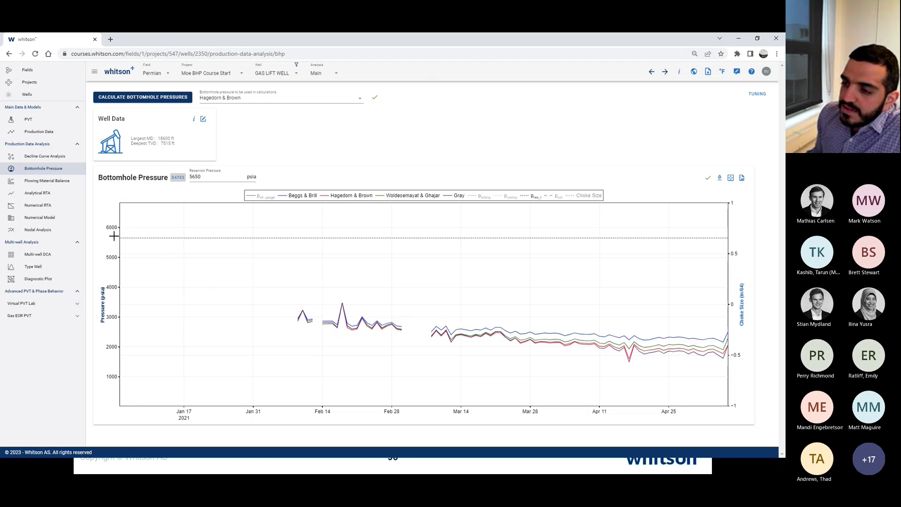
mouse_move(316, 323)
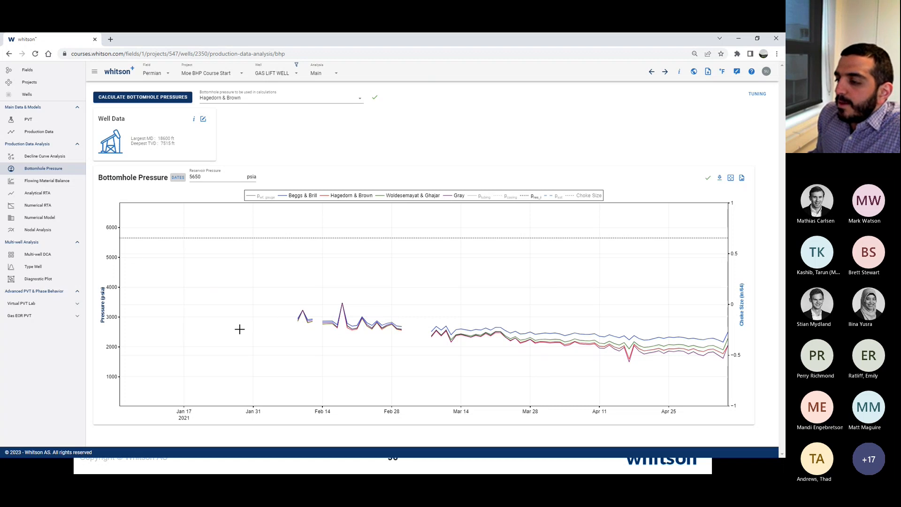
- Turn "Gas Lift: Compute when Gas-Lift Rate is 0" back on in the gas lift well's calculation settings and save them
click(205, 122)
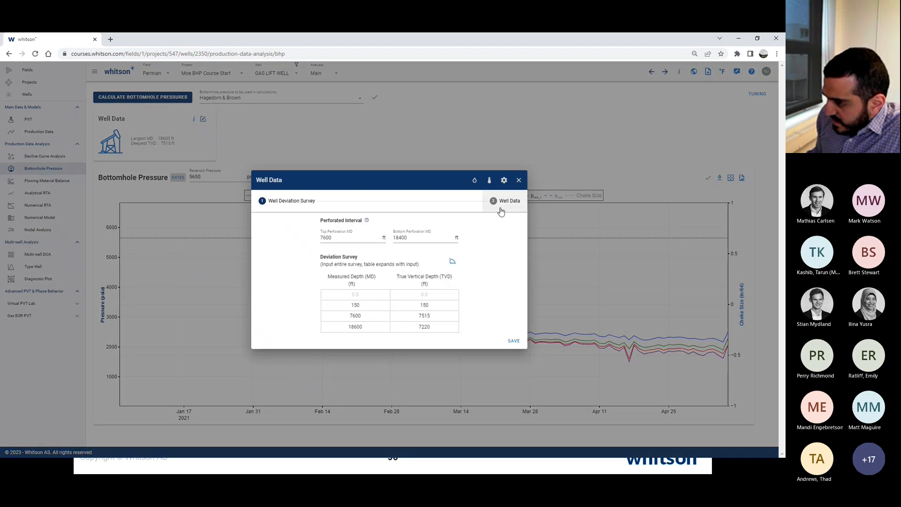
click(501, 211)
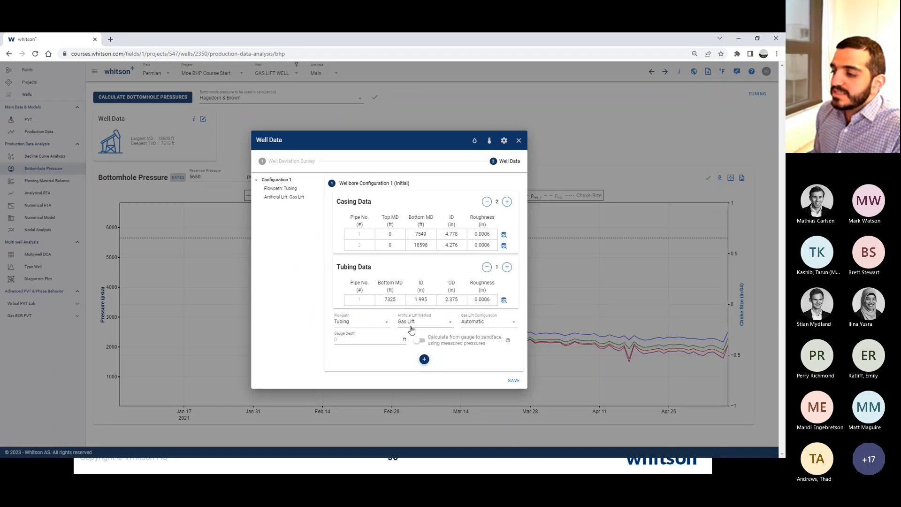
click(504, 140)
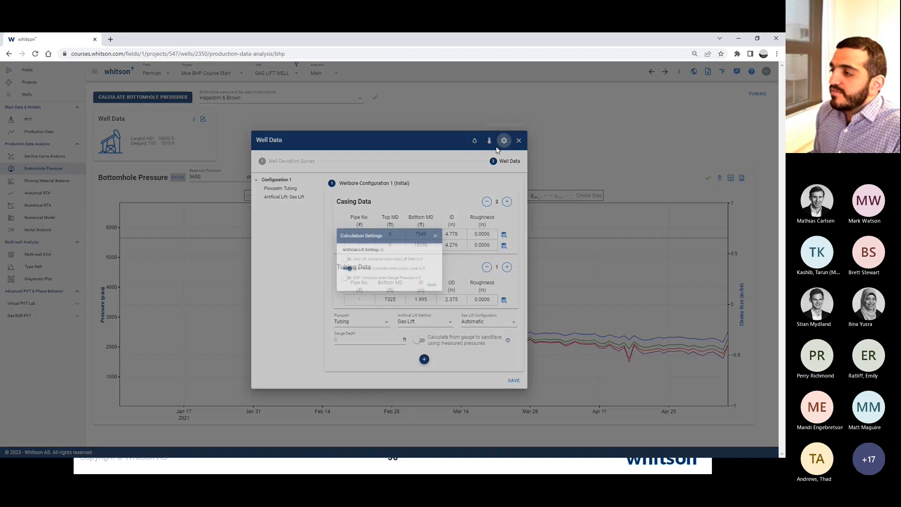
click(333, 259)
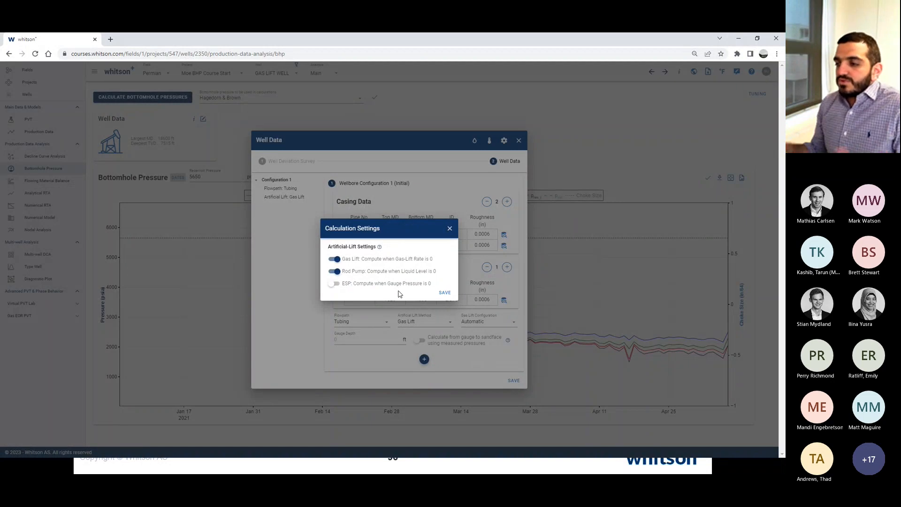
click(449, 293)
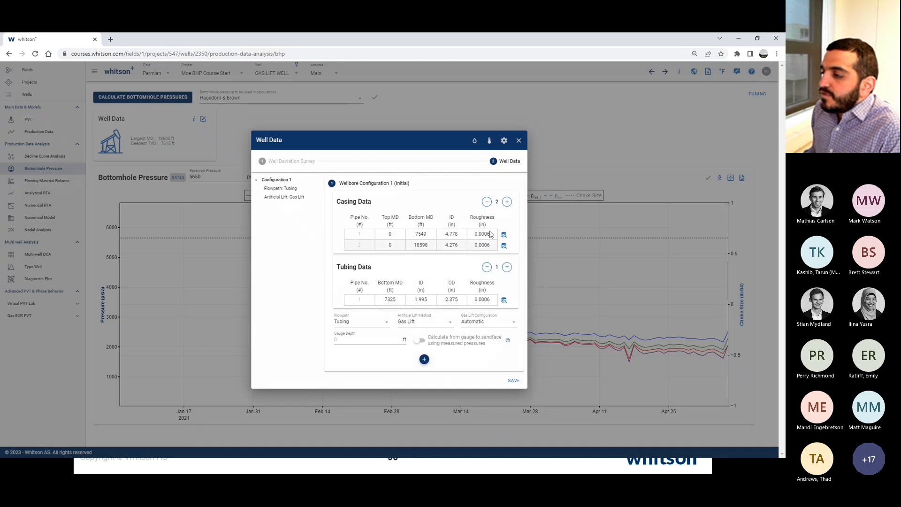
- Review the artificial-lift options in the gas lift well's calculation settings, especially the zero gas-lift rate option
click(504, 141)
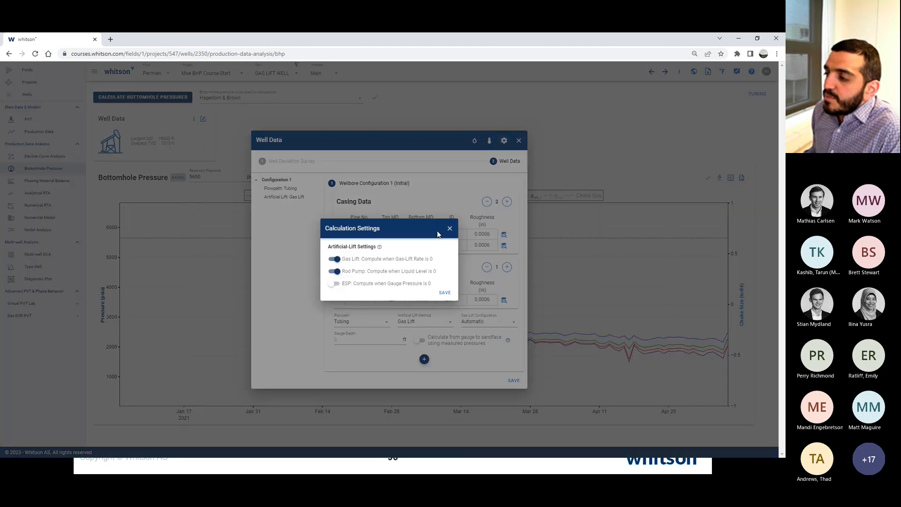
click(449, 229)
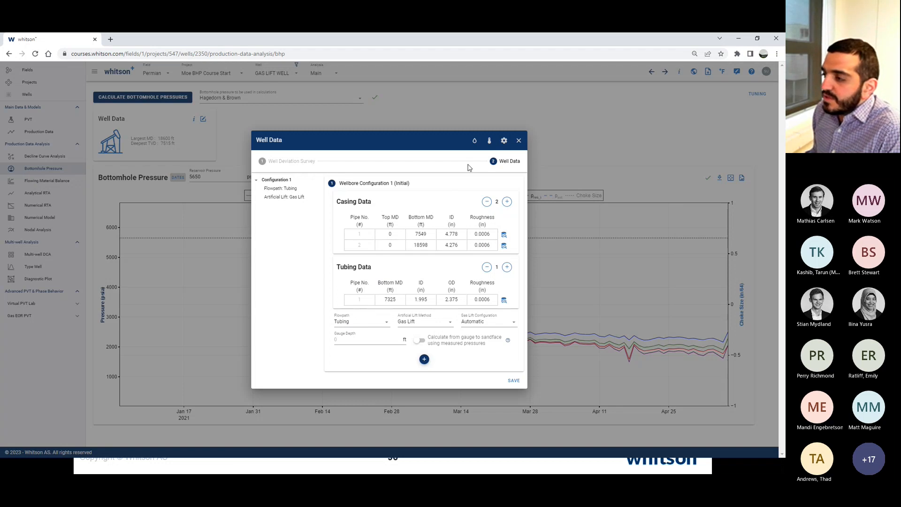
click(504, 141)
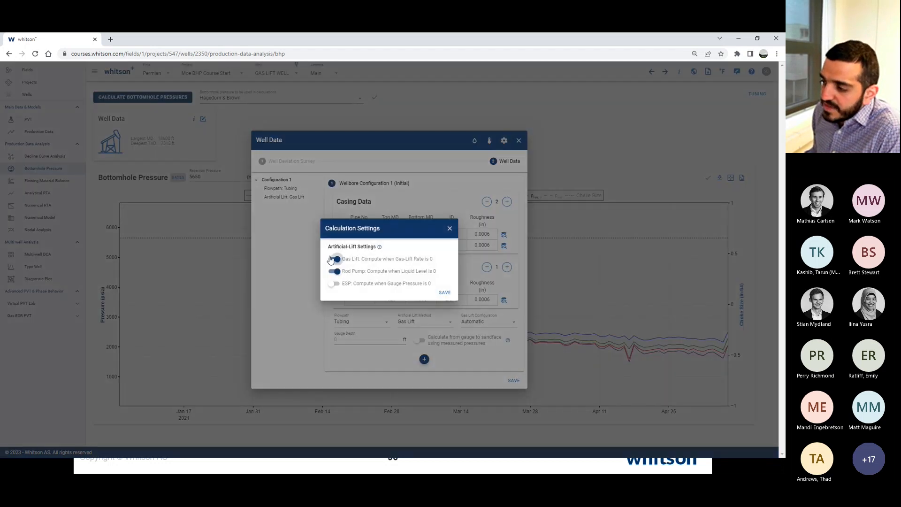
click(449, 229)
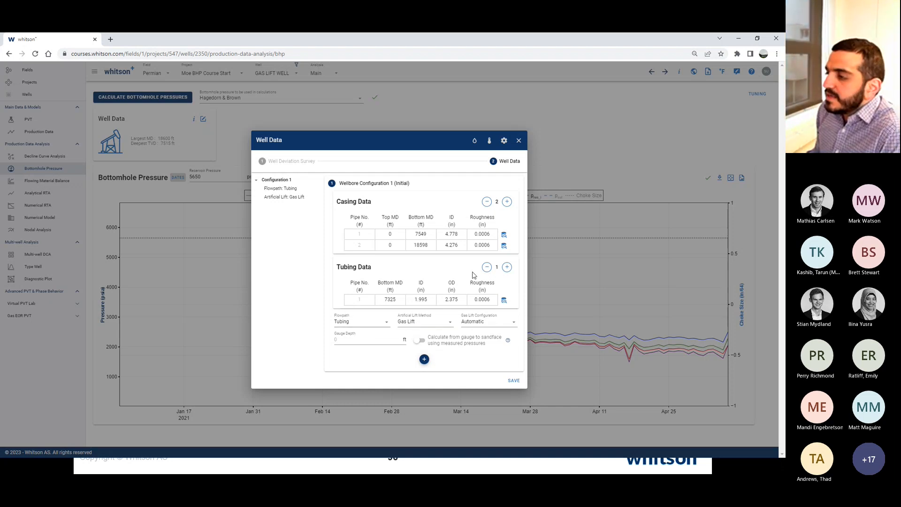
click(504, 143)
click(334, 260)
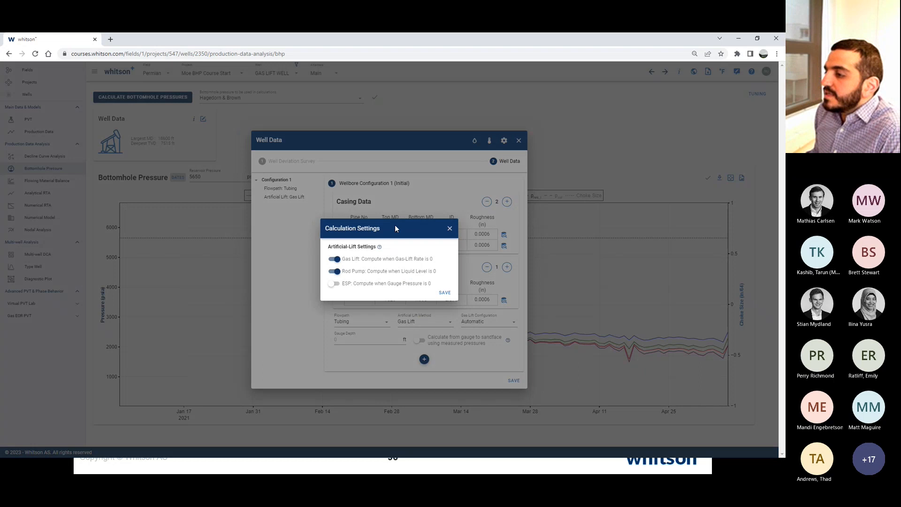
click(451, 229)
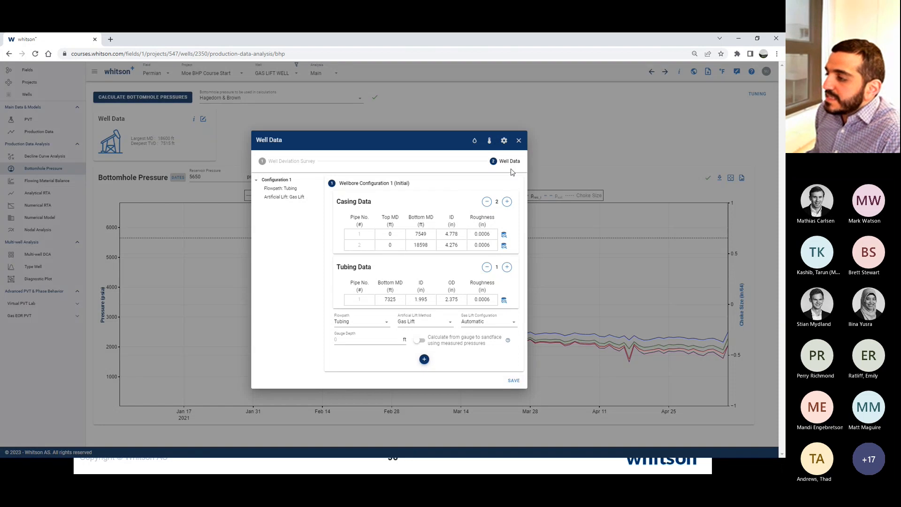
- Save the gas lift well's calculation settings and well data, then recalculate its bottomhole pressures
click(504, 140)
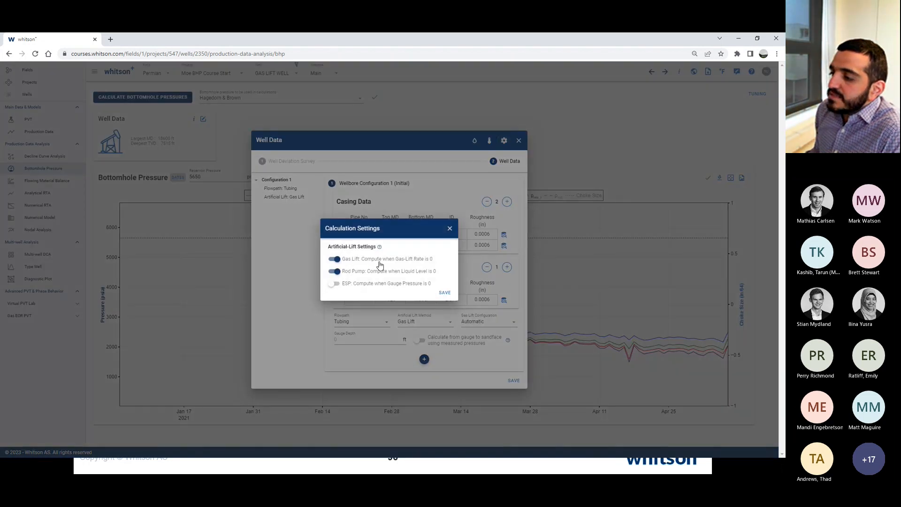
click(445, 293)
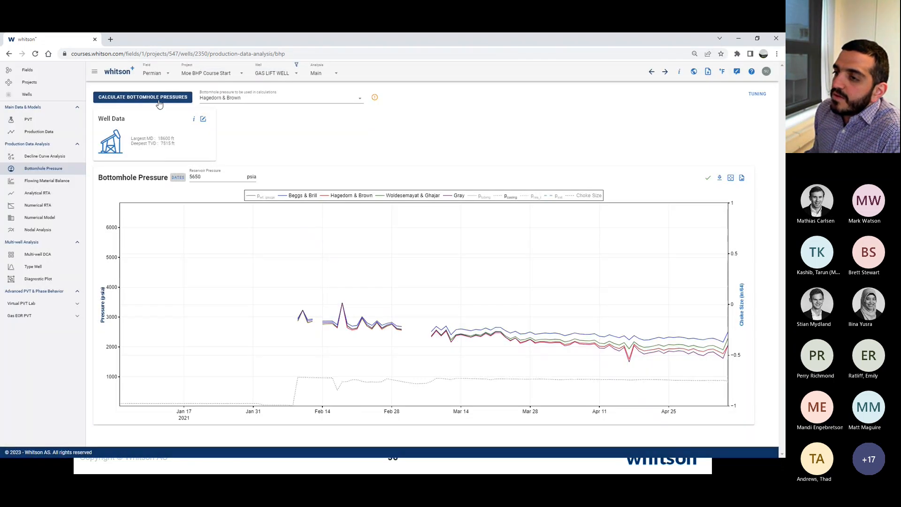
click(159, 100)
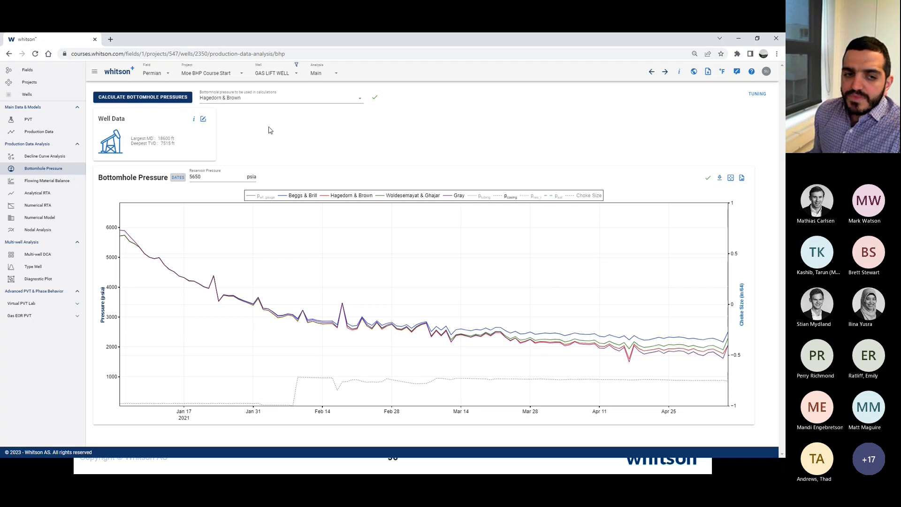
- Switch to the ROD PUMP WELL and review the artificial-lift options in its calculation settings
click(273, 73)
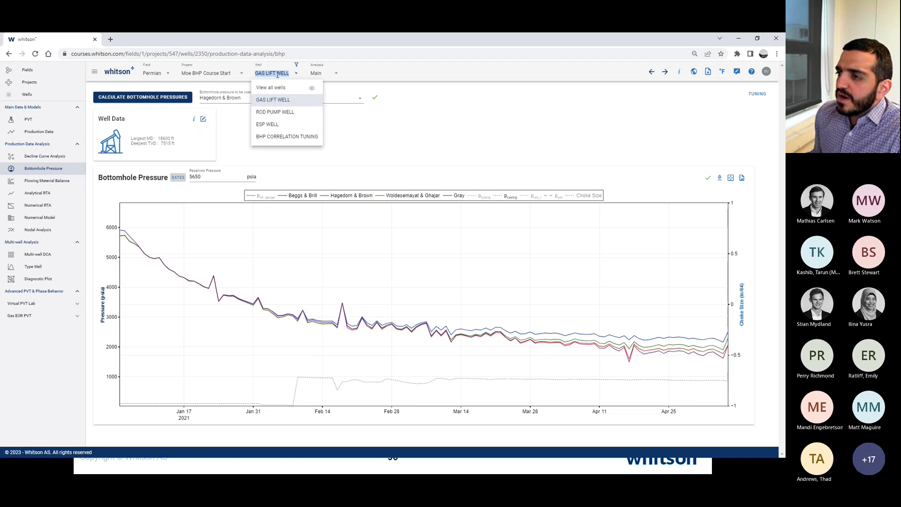
click(278, 114)
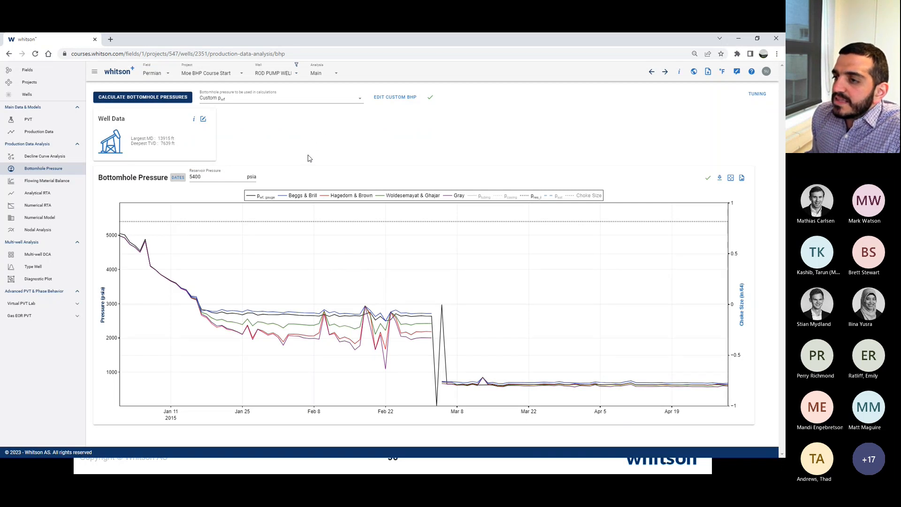
click(203, 120)
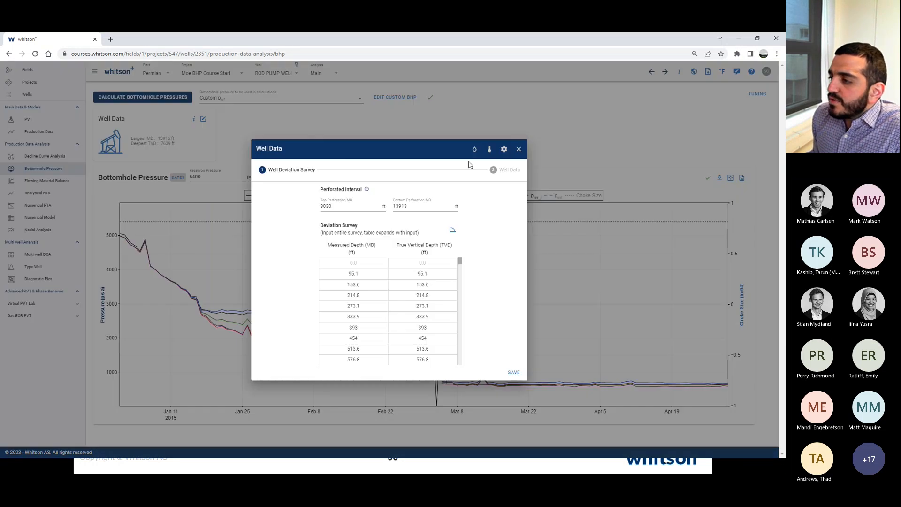
click(503, 149)
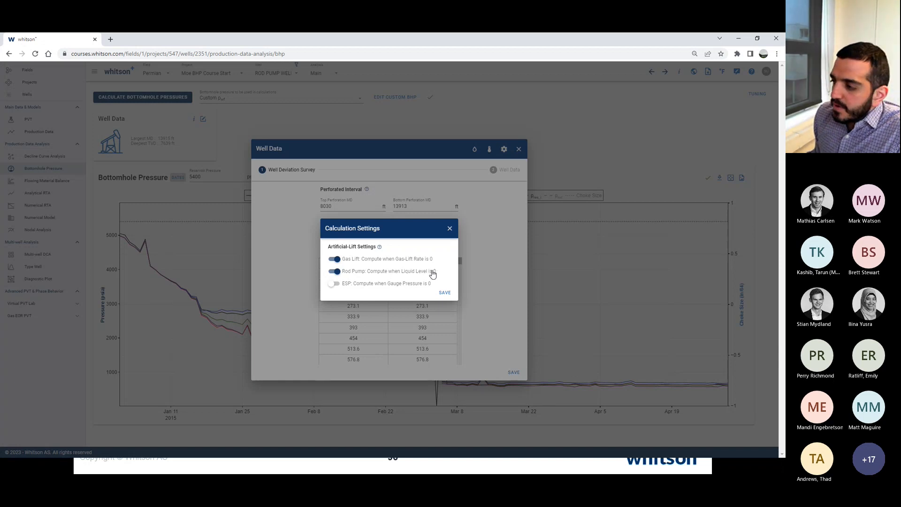
click(450, 230)
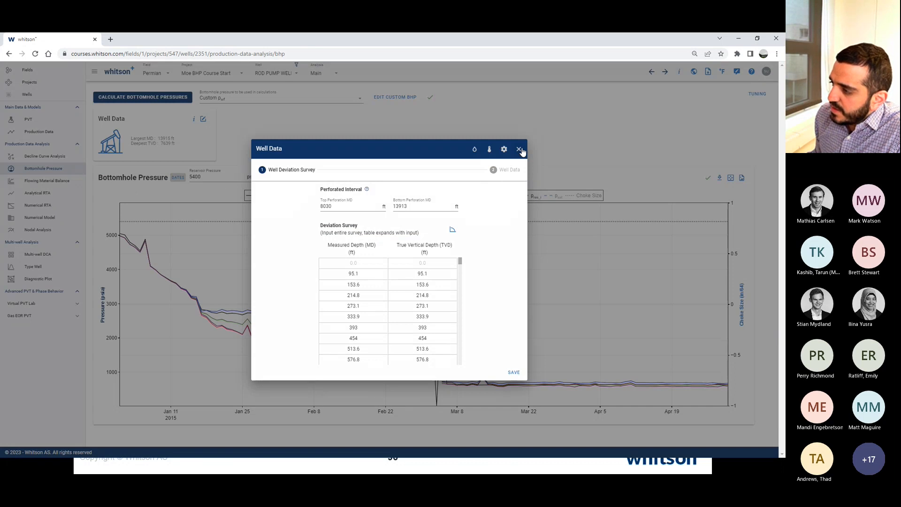
- Review Wellbore Configuration 2 in the rod pump well's well data, including its use-from date and artificial-lift method, and close the well data
click(506, 170)
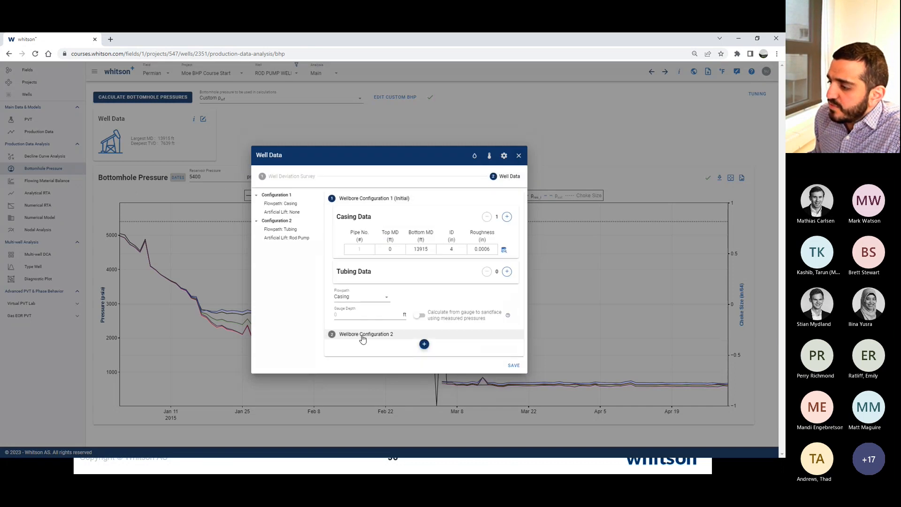
click(361, 336)
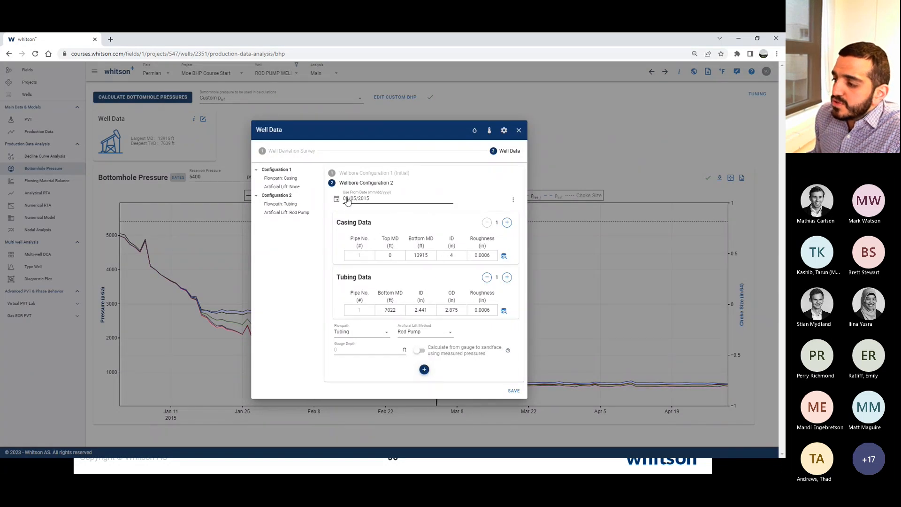
click(518, 131)
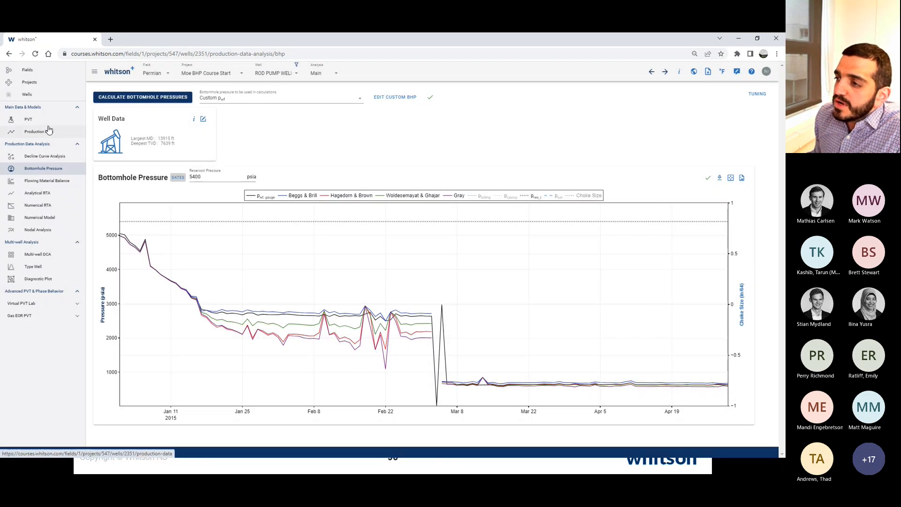
- Delete the rod pump well's liquid level values from 2015-03-13 through 2015-03-20 in its production data and save the changes
click(39, 131)
click(732, 93)
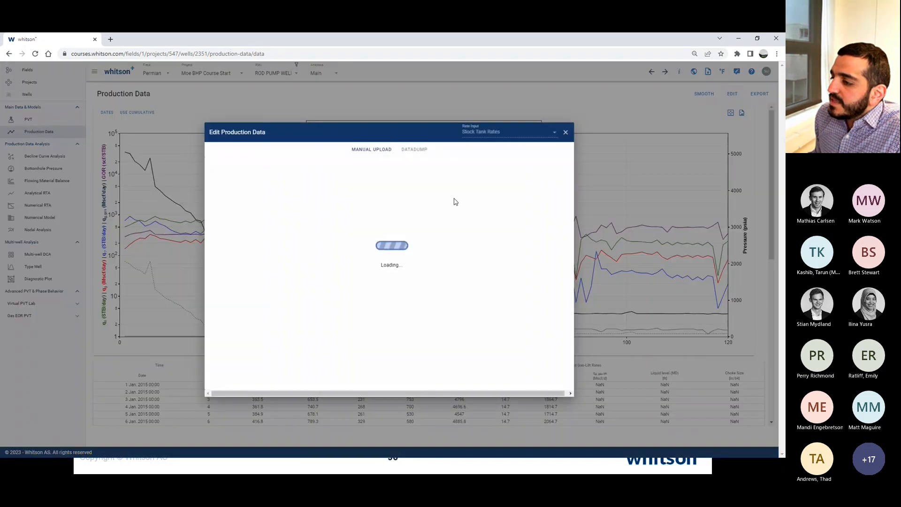
scroll(472, 237, down, 9)
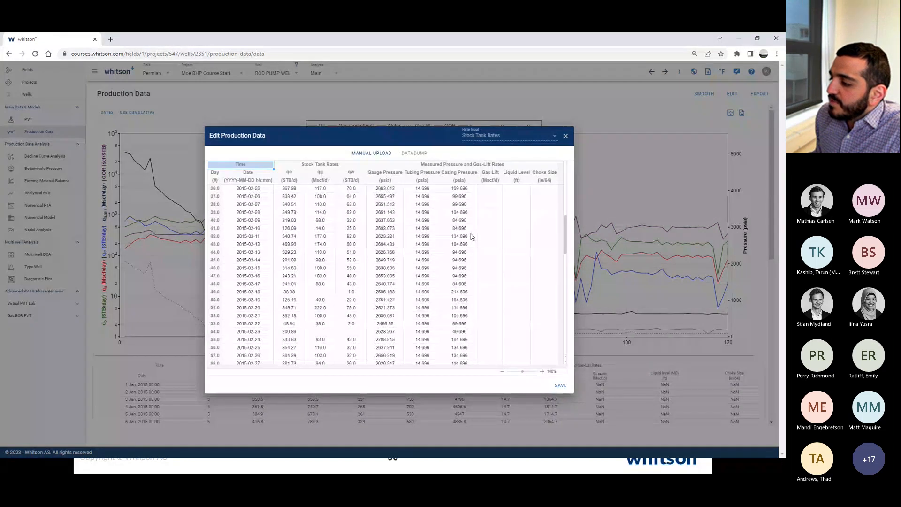
click(524, 268)
scroll(521, 270, down, 4)
scroll(520, 271, up, 3)
scroll(520, 271, down, 1)
drag(519, 285, 513, 341)
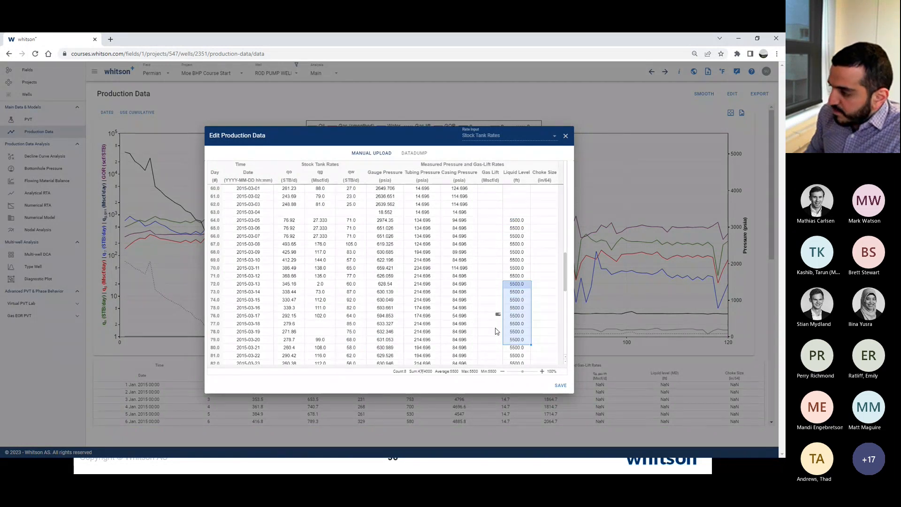
key(Delete)
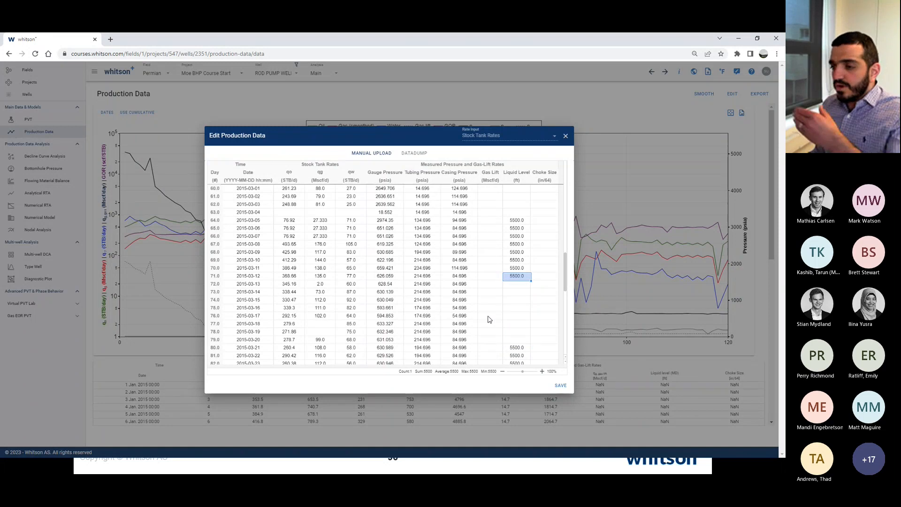
click(559, 386)
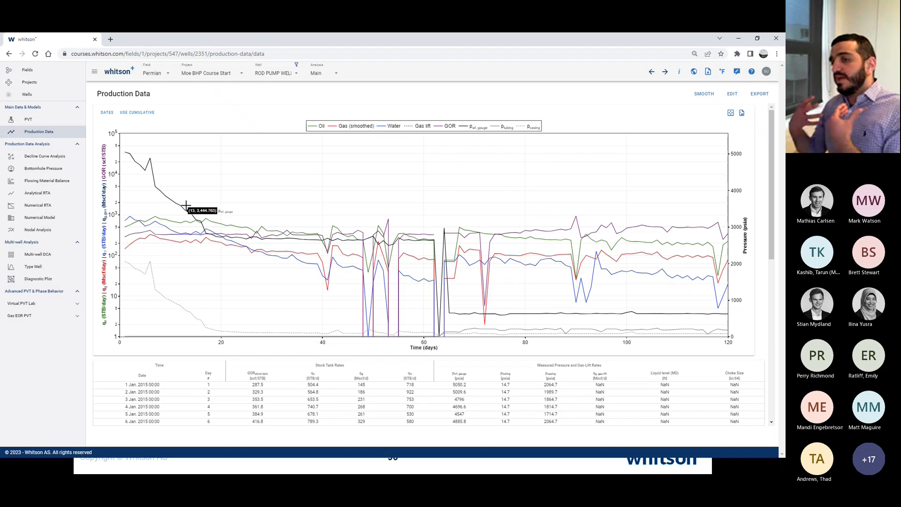
- Turn on "Rod Pump: Compute when Liquid Level is 0" in the calculation settings, save the well data, and recalculate the bottomhole pressures
click(68, 169)
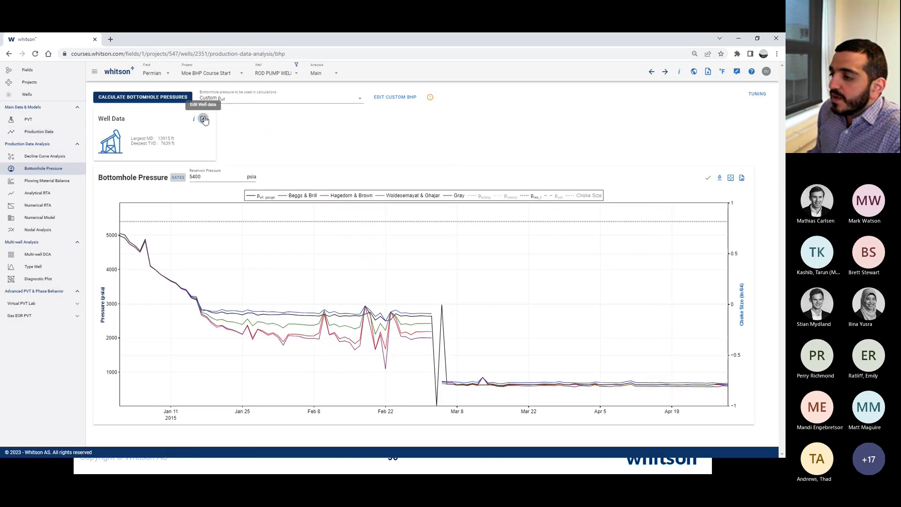
click(203, 119)
click(504, 149)
click(339, 272)
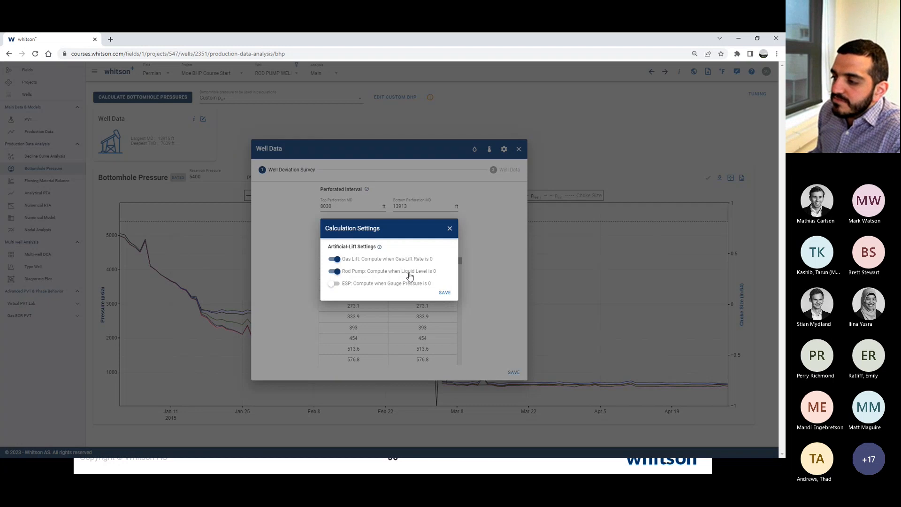
click(445, 293)
click(514, 372)
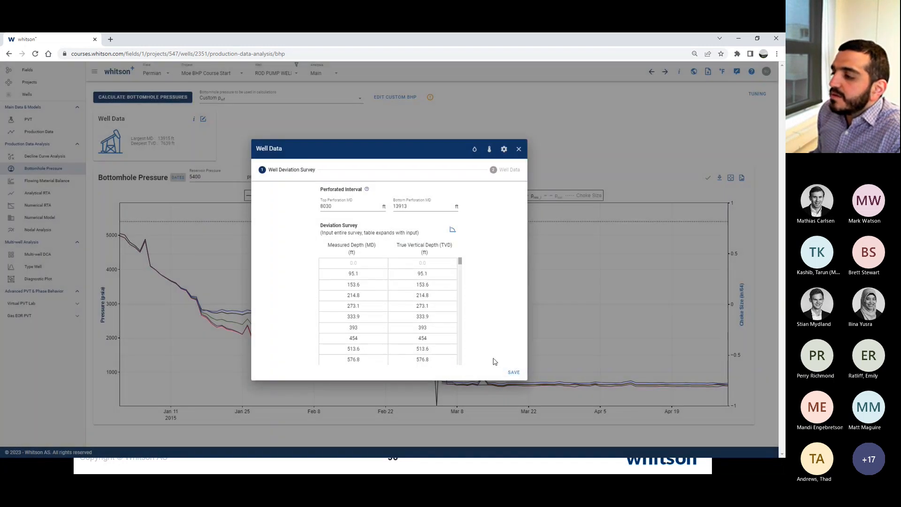
click(142, 96)
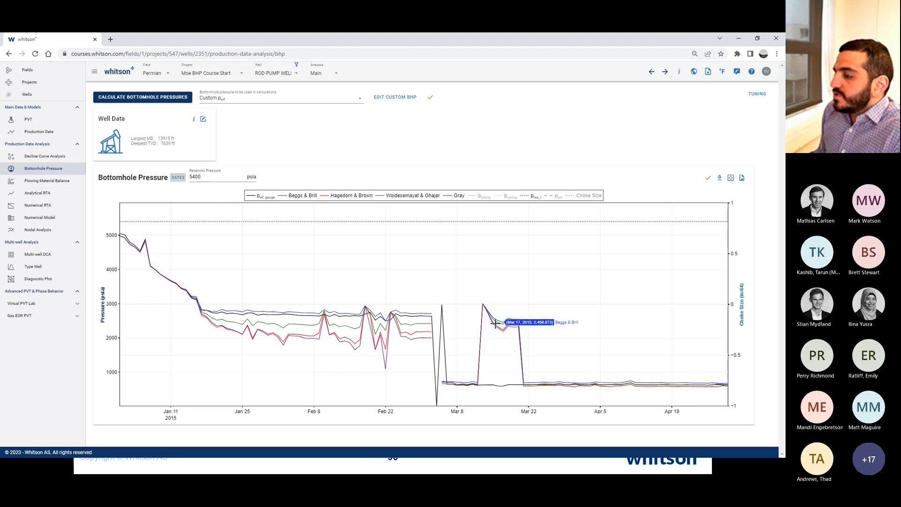
mouse_move(484, 299)
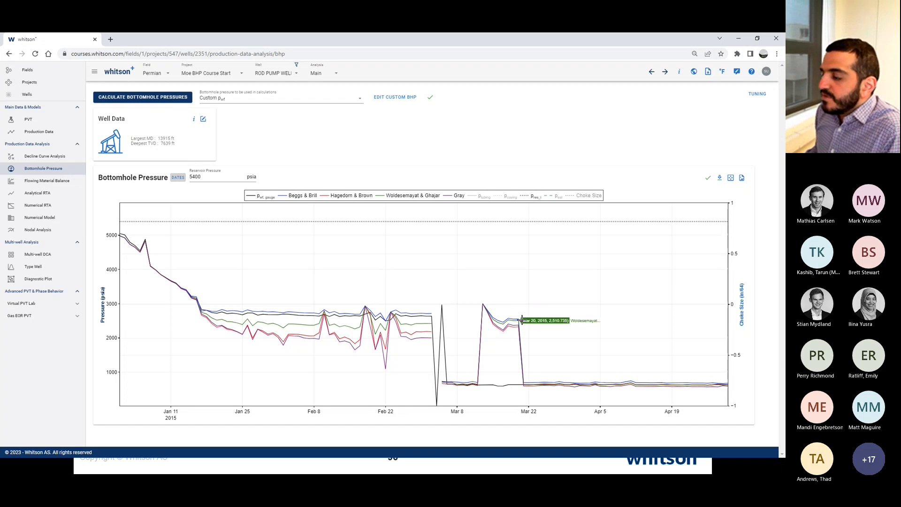
- Turn off "Rod Pump: Compute when Liquid Level is 0" in the calculation settings, save the well data, and recalculate the bottomhole pressures
click(202, 121)
click(504, 178)
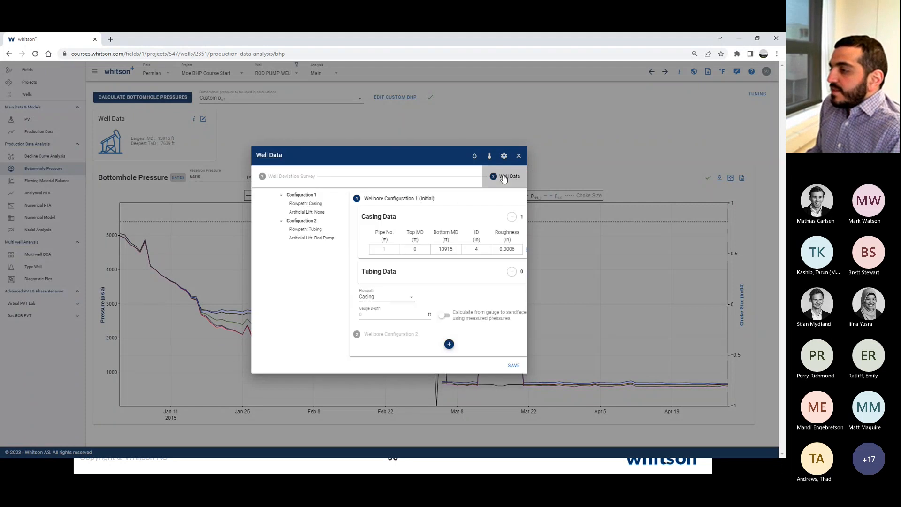
click(504, 156)
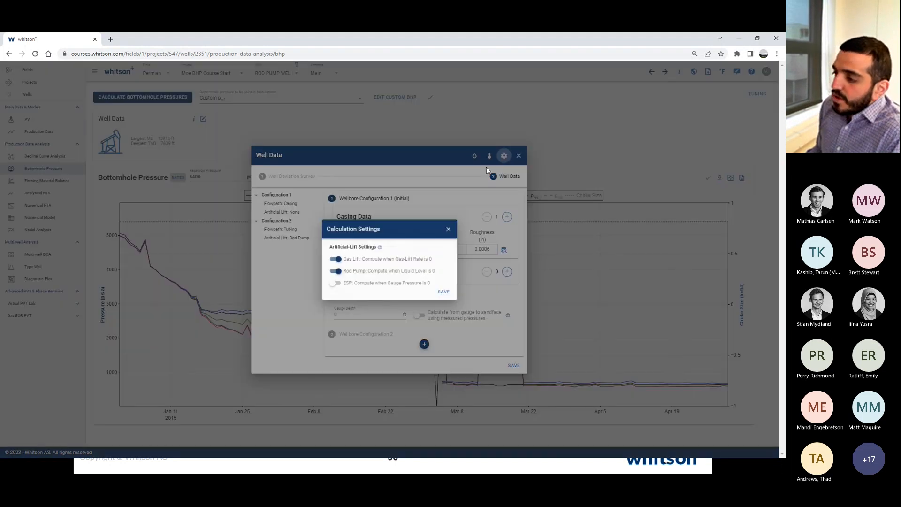
click(333, 272)
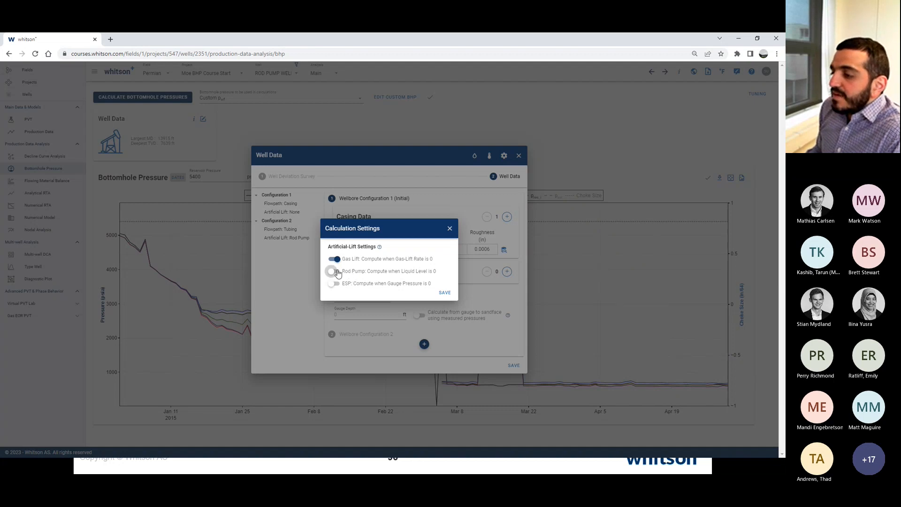
click(446, 292)
click(514, 366)
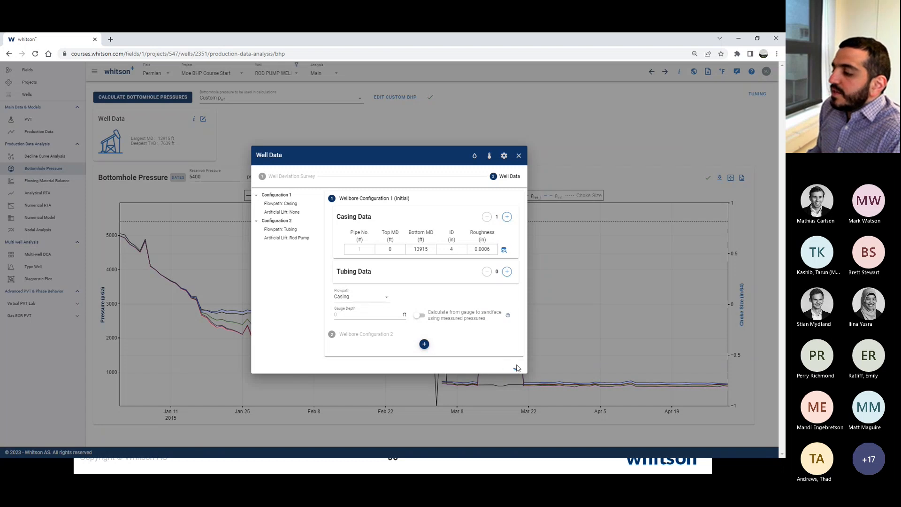
click(173, 98)
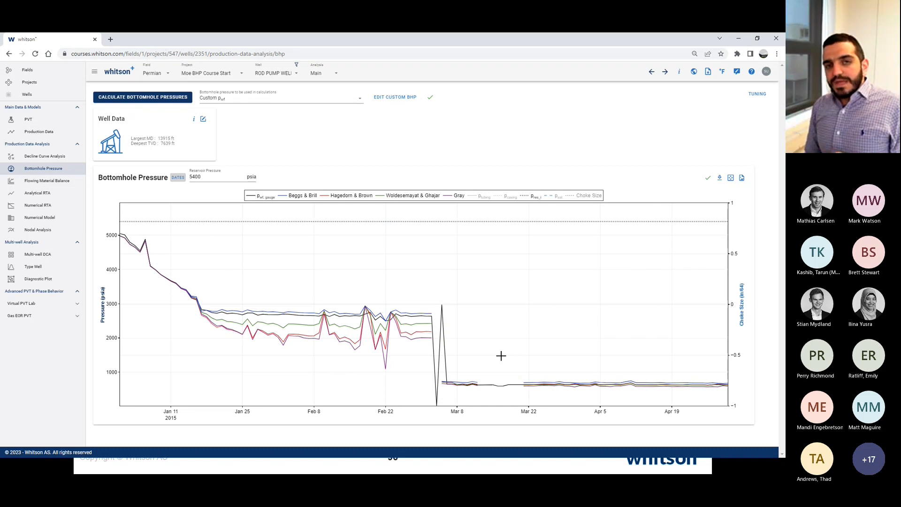
key(alt+Tab)
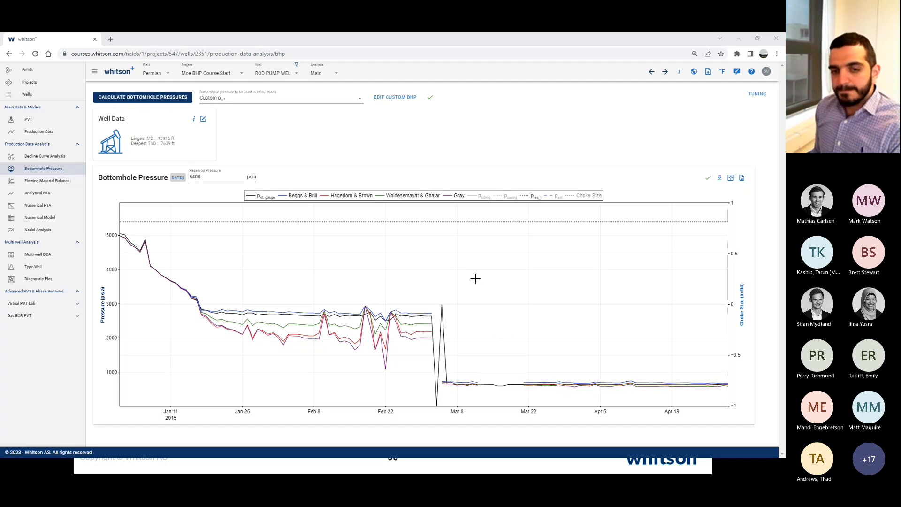
mouse_move(202, 319)
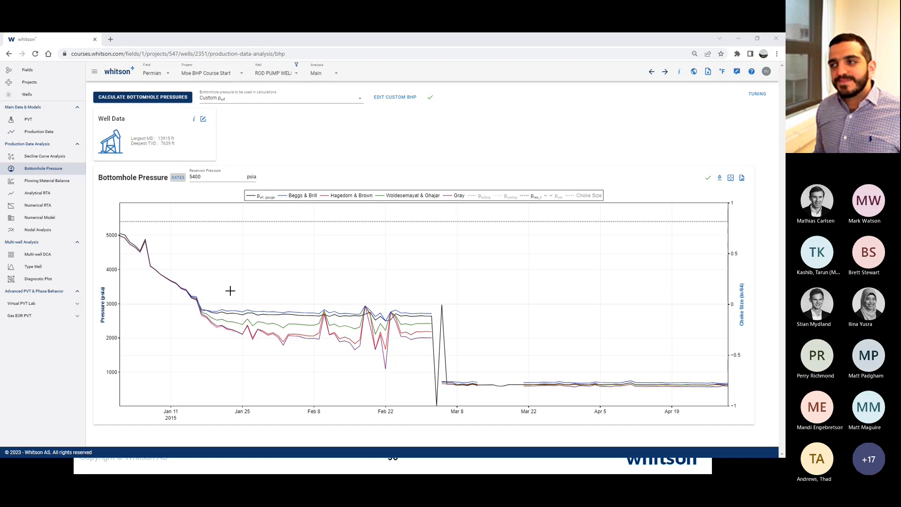
- Autofit a custom bottomhole pressure curve based on Beggs & Brill with a sampling frequency of 2
click(328, 99)
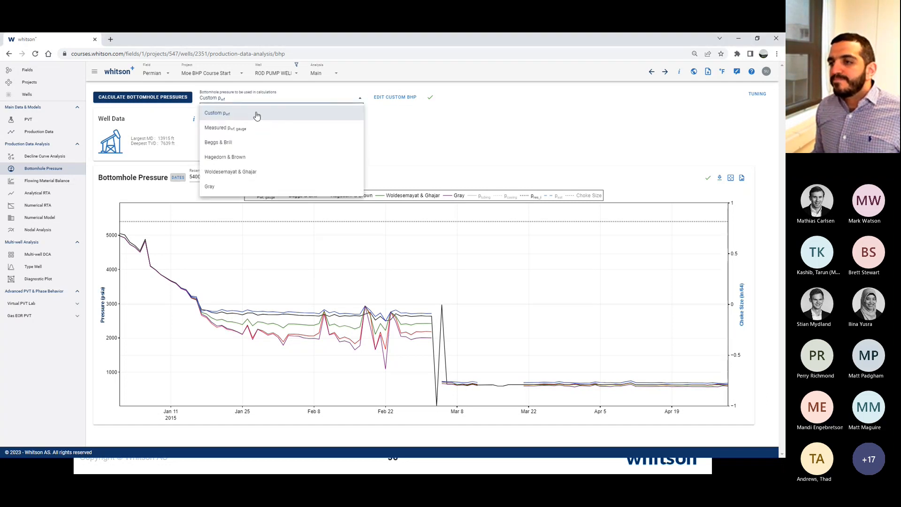
click(257, 114)
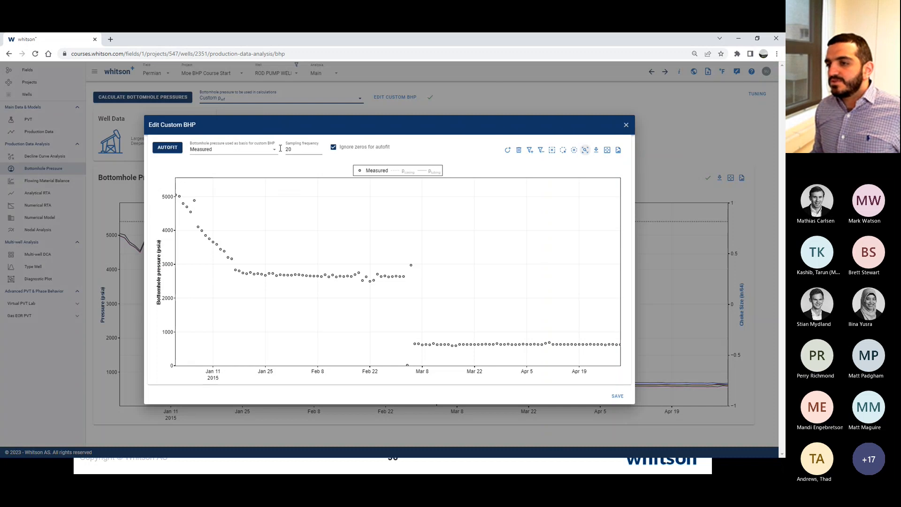
click(223, 150)
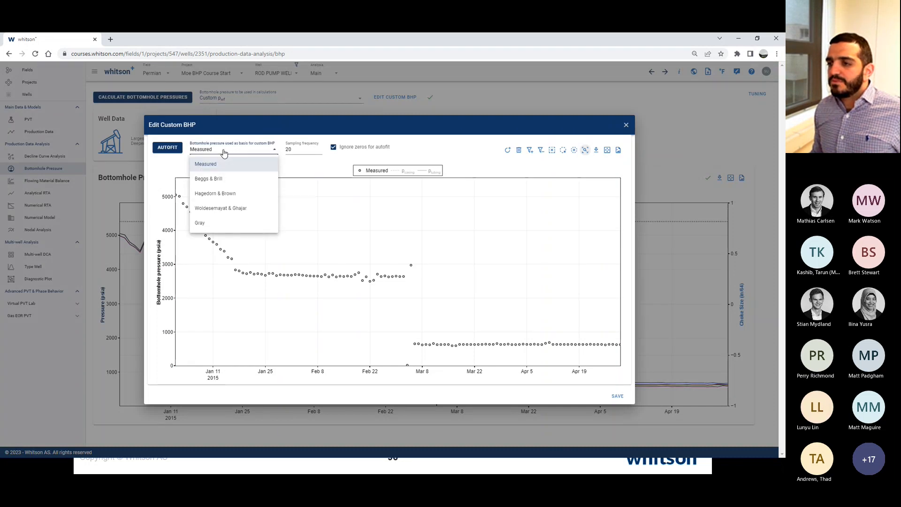
click(221, 183)
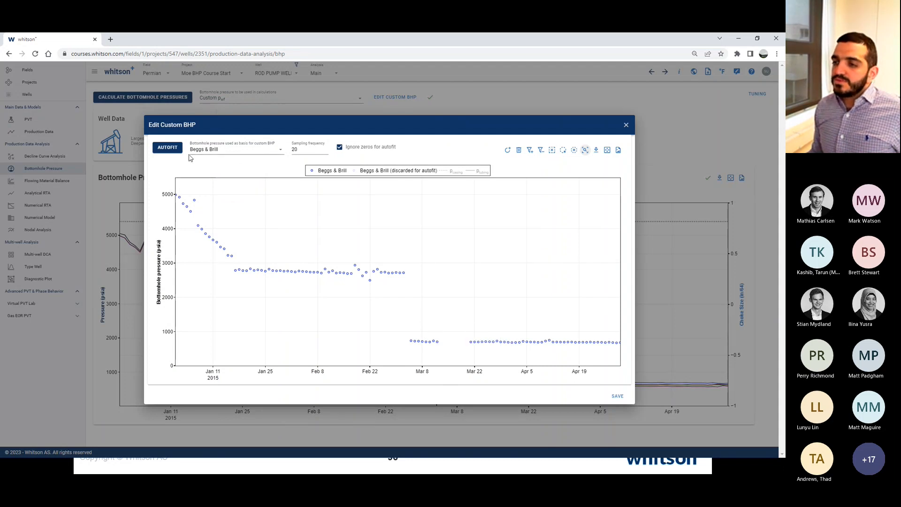
double_click(297, 150)
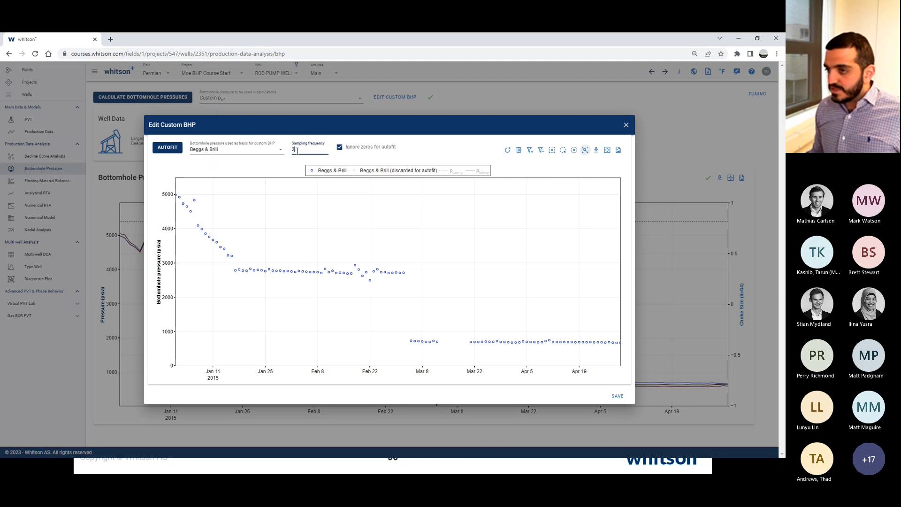
click(169, 146)
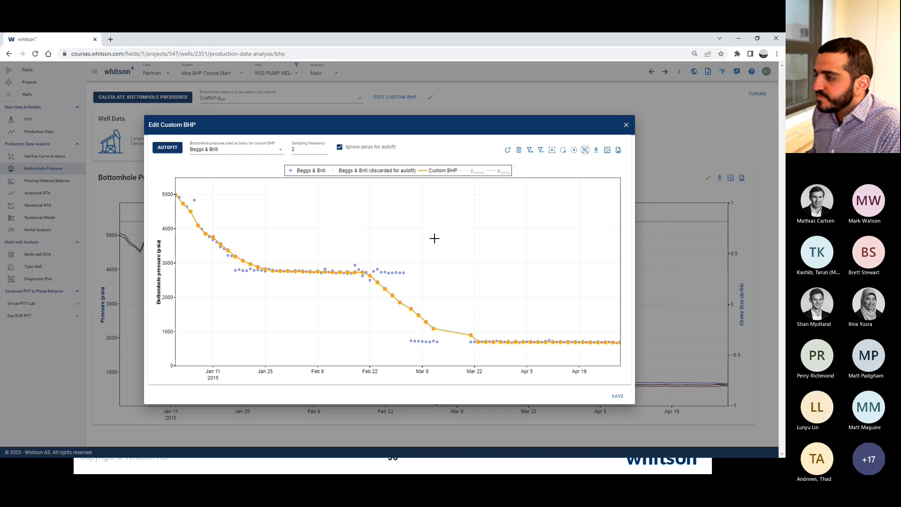
- Delete the custom BHP points between Feb 22 and Mar 8, move the neighbouring points onto the Beggs & Brill data, and close the editor without saving
click(553, 151)
mouse_move(386, 269)
mouse_down()
mouse_move(362, 292)
mouse_move(409, 324)
mouse_move(439, 325)
mouse_up()
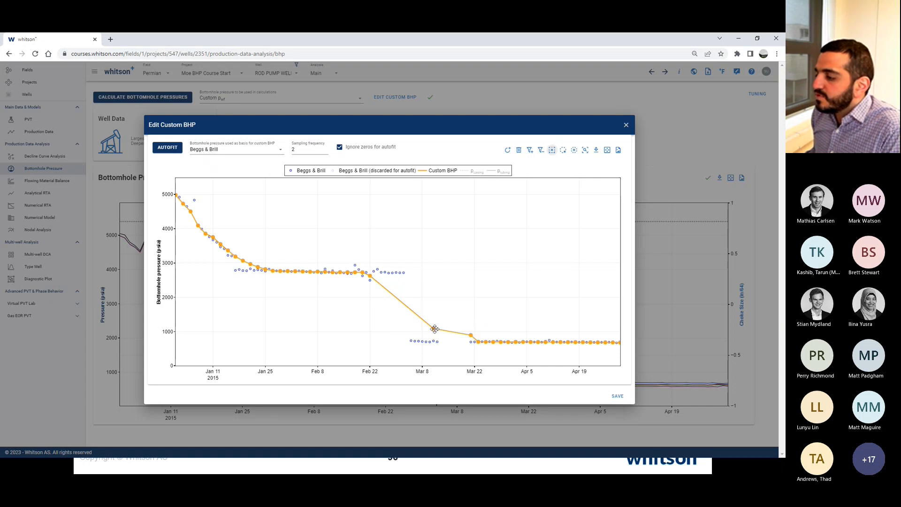
drag(434, 329, 410, 342)
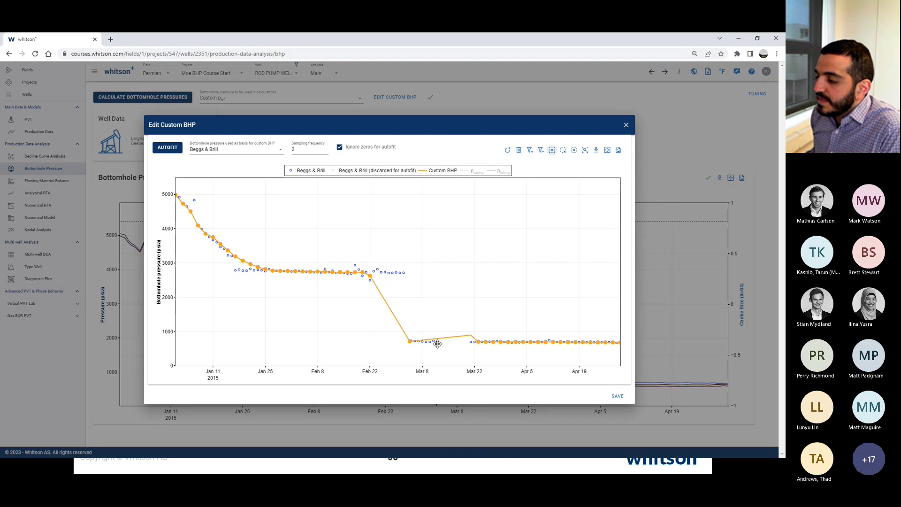
drag(438, 344, 437, 342)
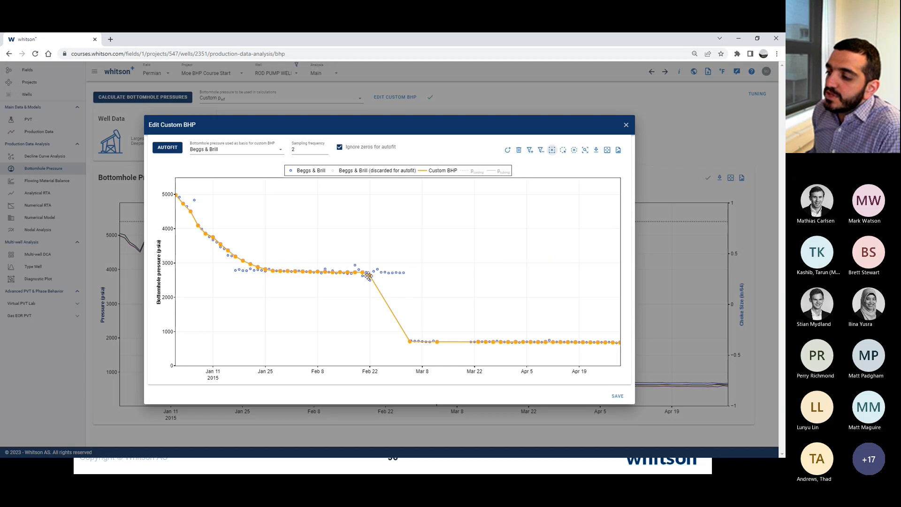
click(403, 273)
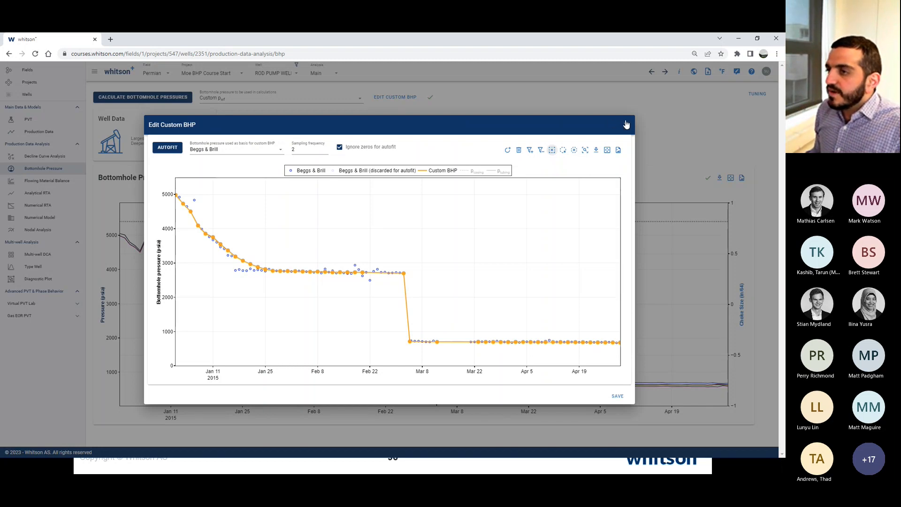
click(626, 125)
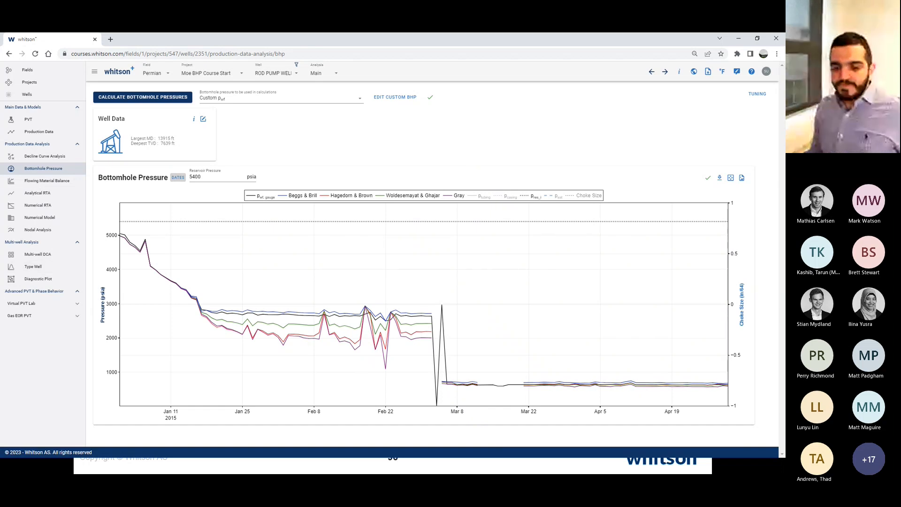
- Switch to the BHP CORRELATION TUNING well and inspect the start of its measured bottomhole pressure curve
key(alt+Tab)
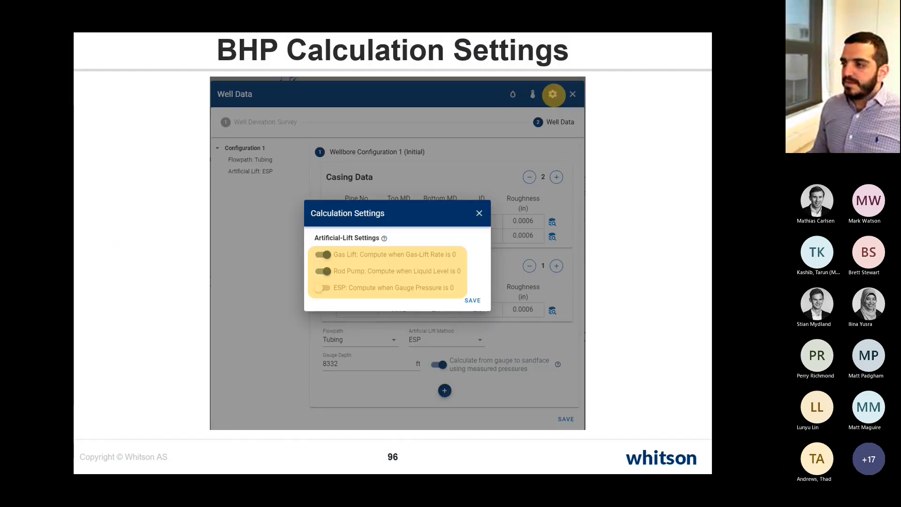
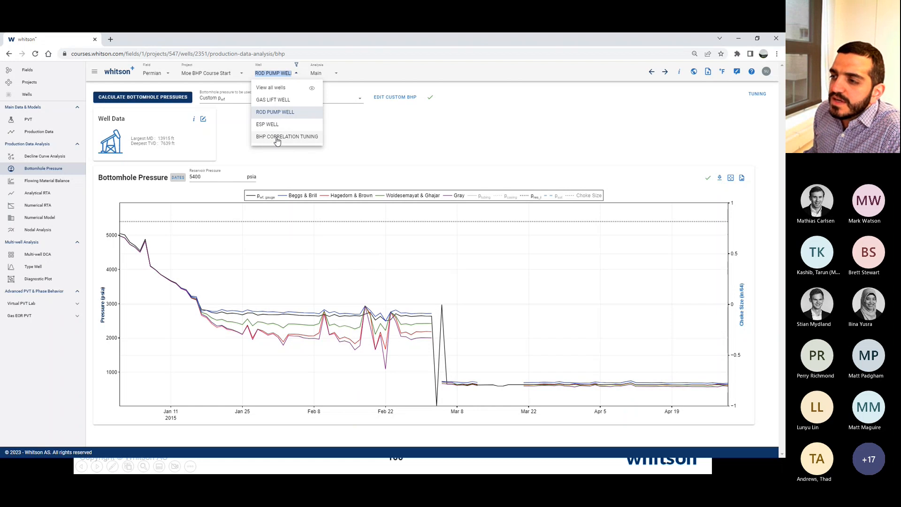
click(277, 140)
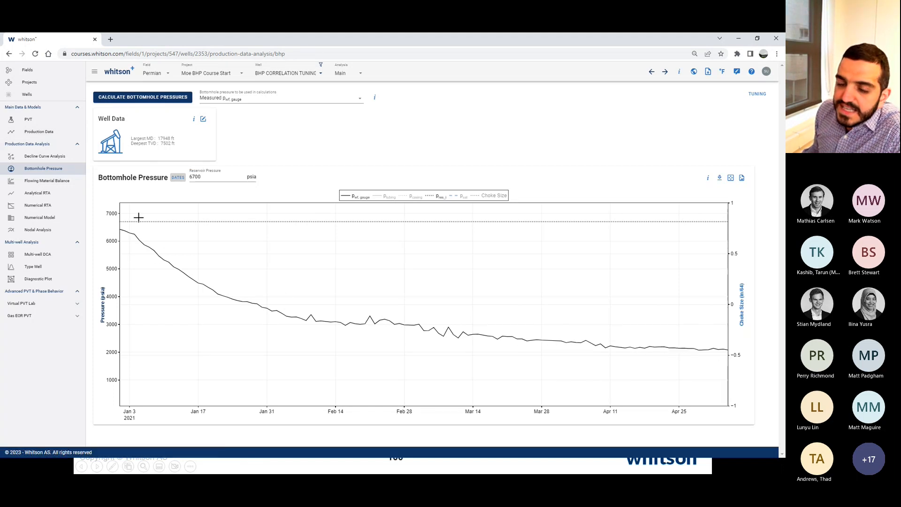
mouse_move(120, 228)
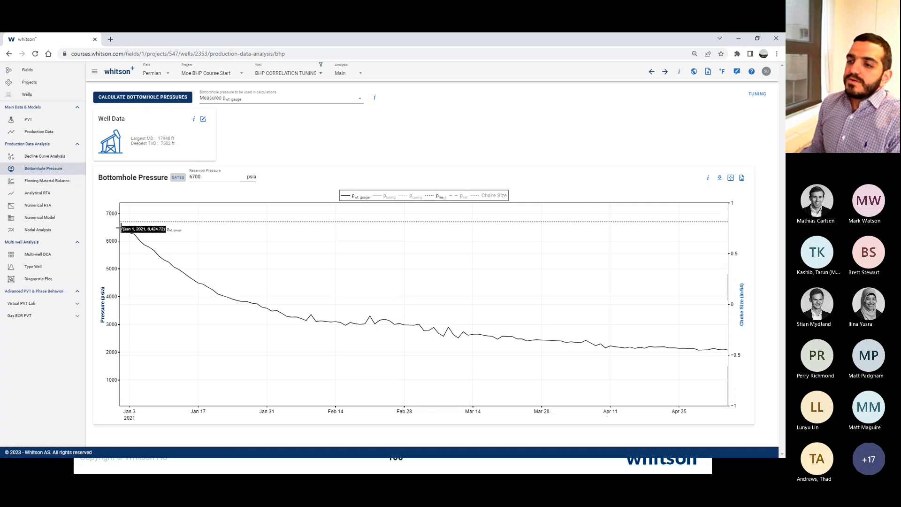
- Open the well data and review the perforated interval and the plot of the well deviation survey
click(203, 119)
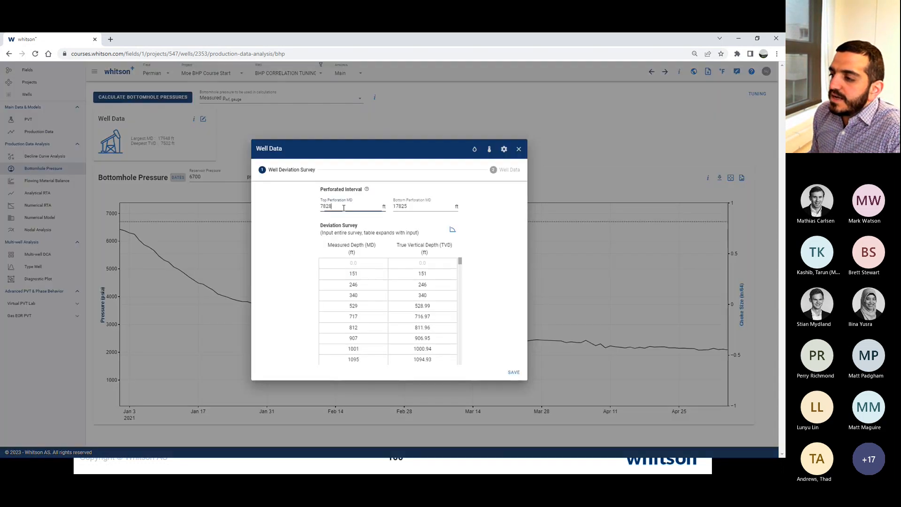
click(428, 206)
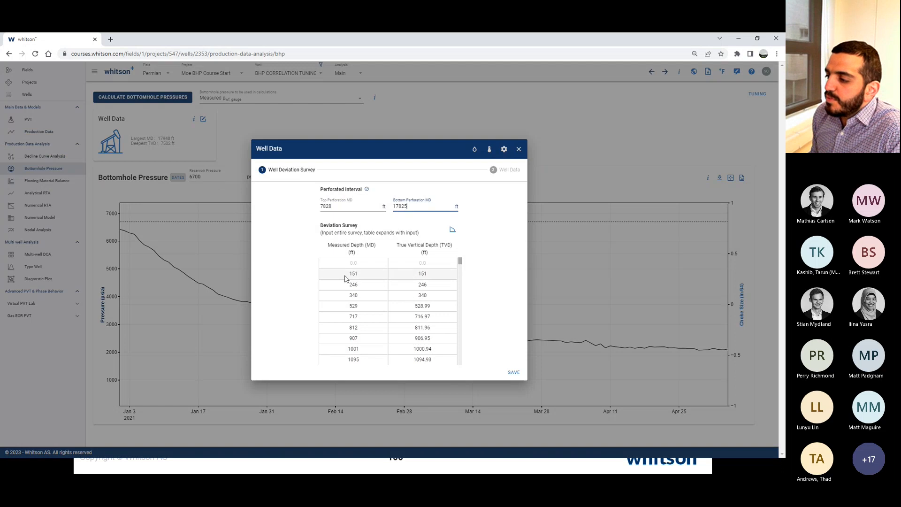
click(453, 229)
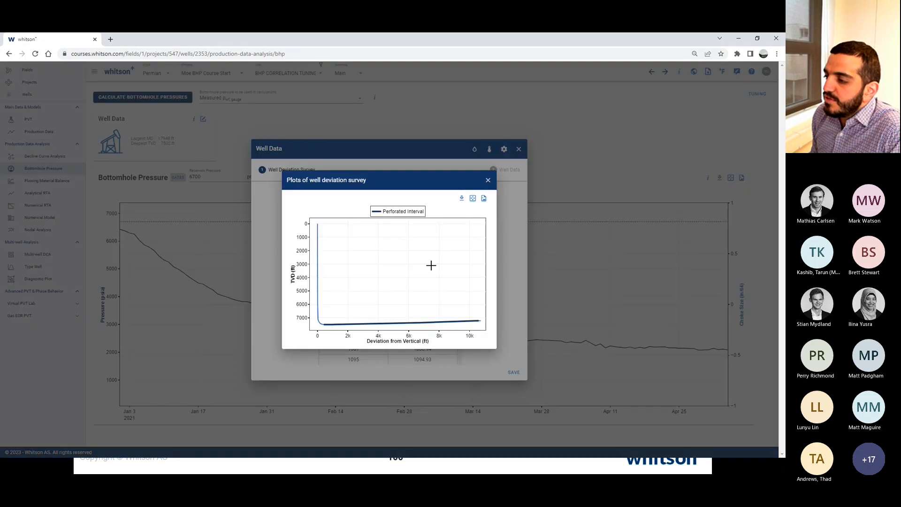
click(488, 180)
- Review the casing, tubing and gas lift valve data of the initial wellbore configuration
click(501, 173)
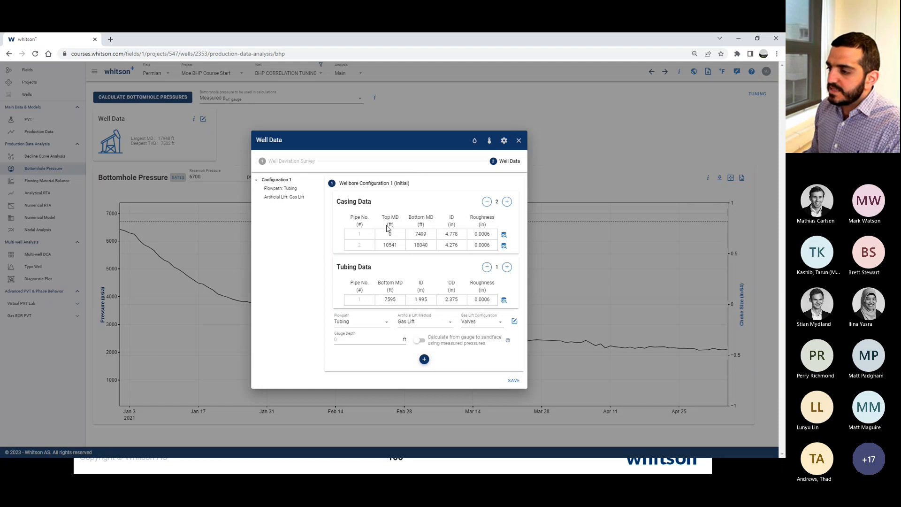
drag(366, 238, 484, 249)
click(397, 248)
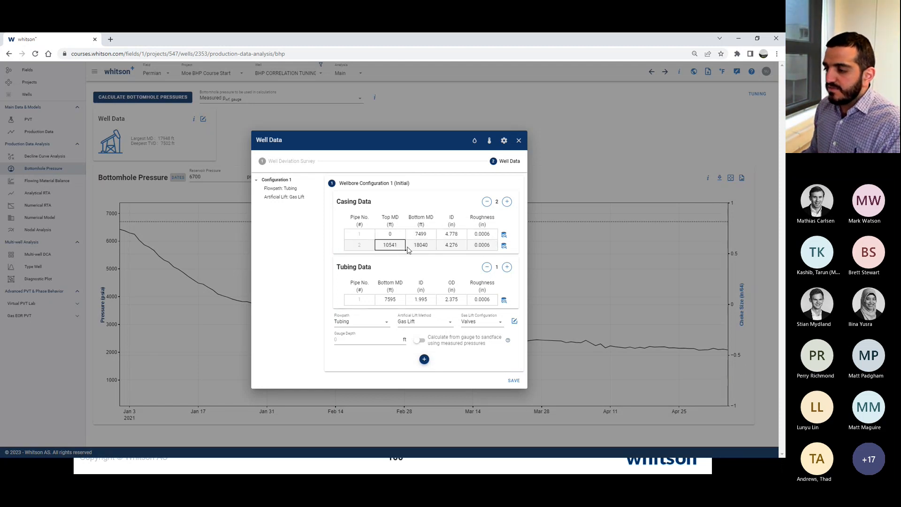
drag(361, 299, 476, 304)
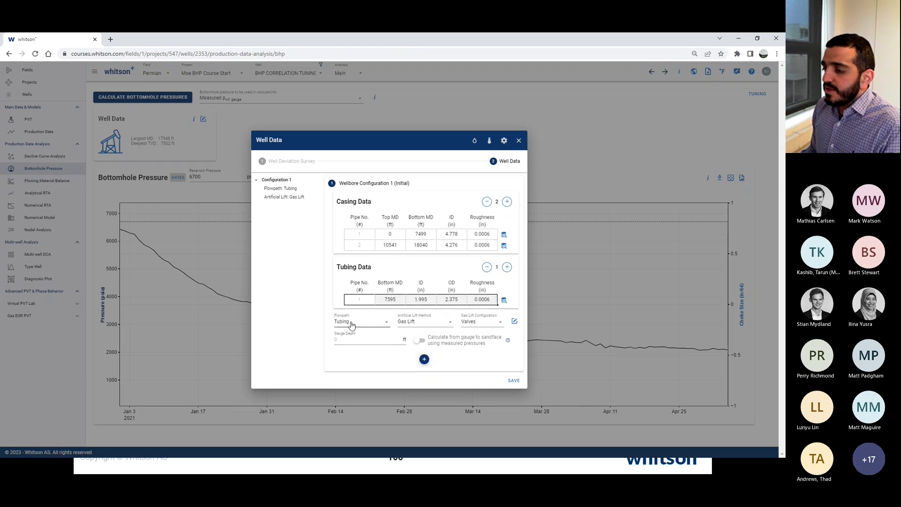
click(514, 321)
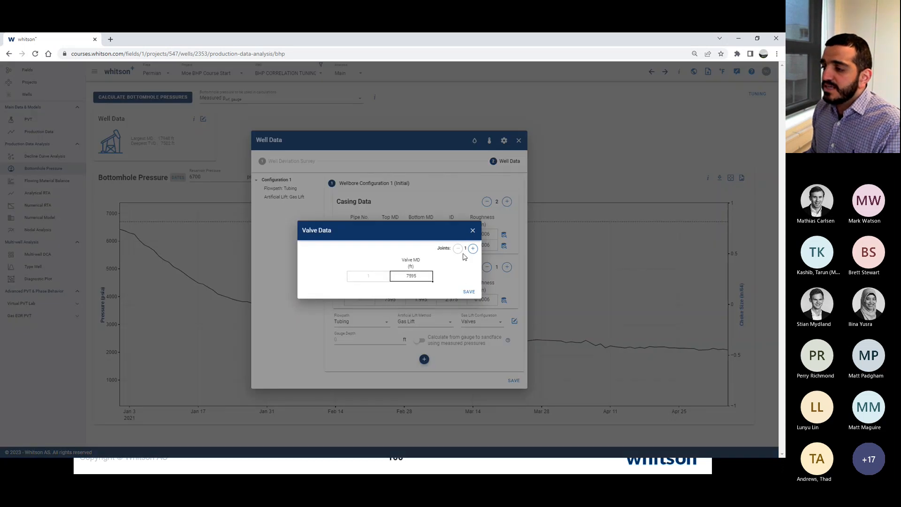
click(473, 231)
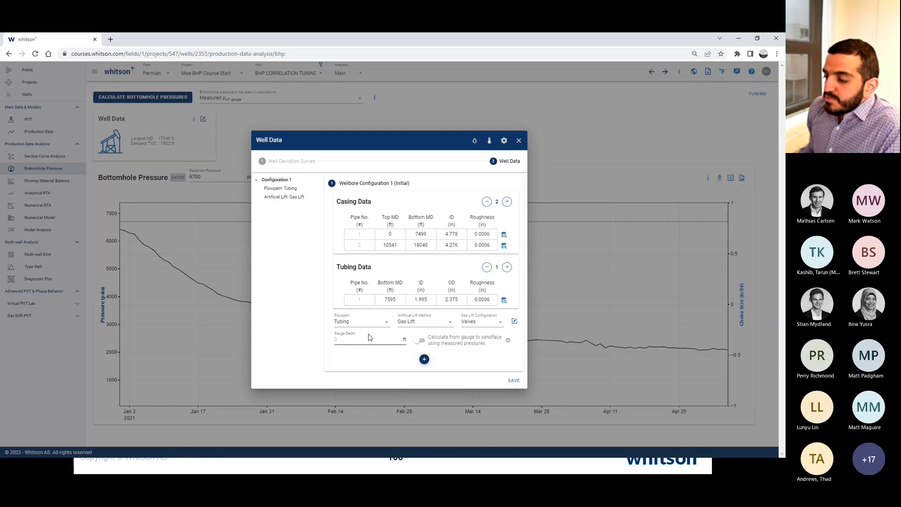
- Set the gauge depth of the initial wellbore configuration to 7595 ft and save the well data
click(350, 342)
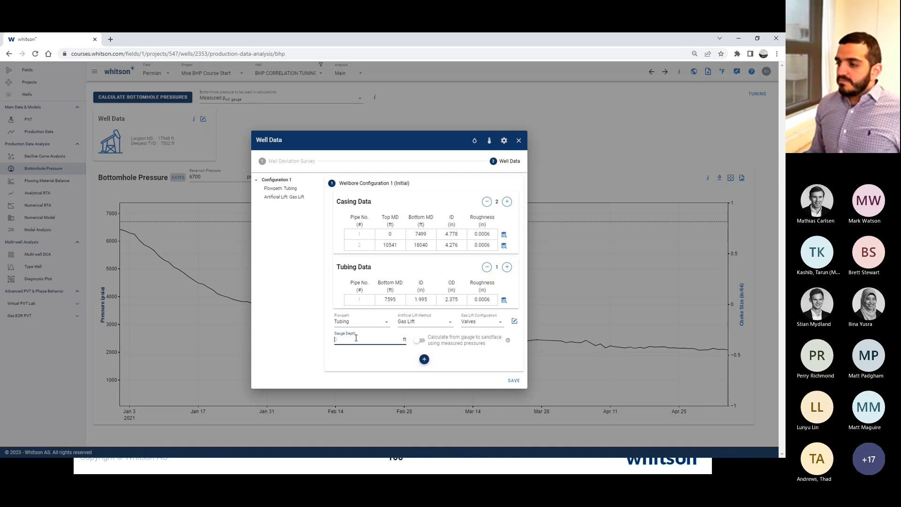
key(alt+Tab)
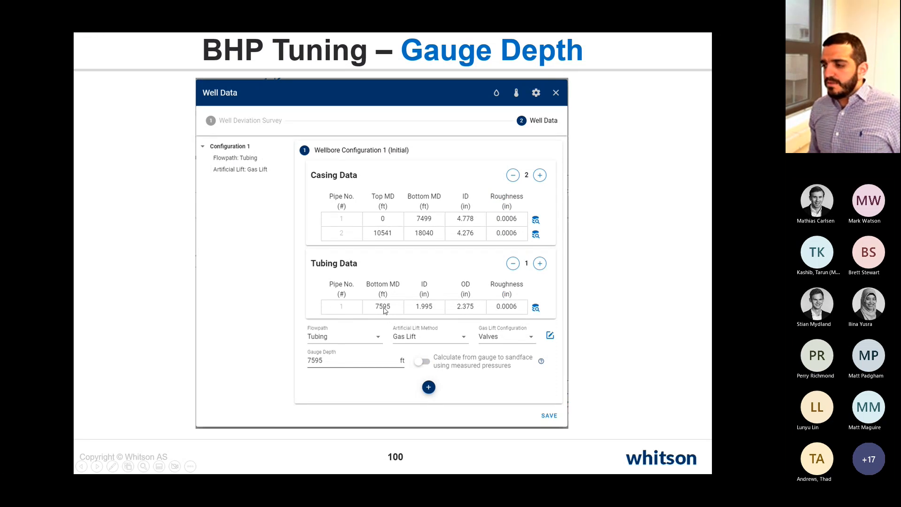
key(alt+Tab)
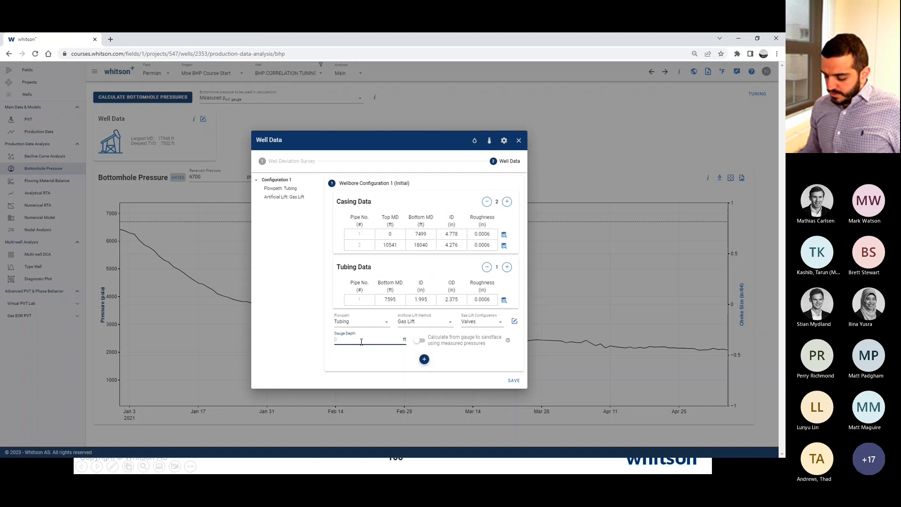
text(7595)
click(365, 361)
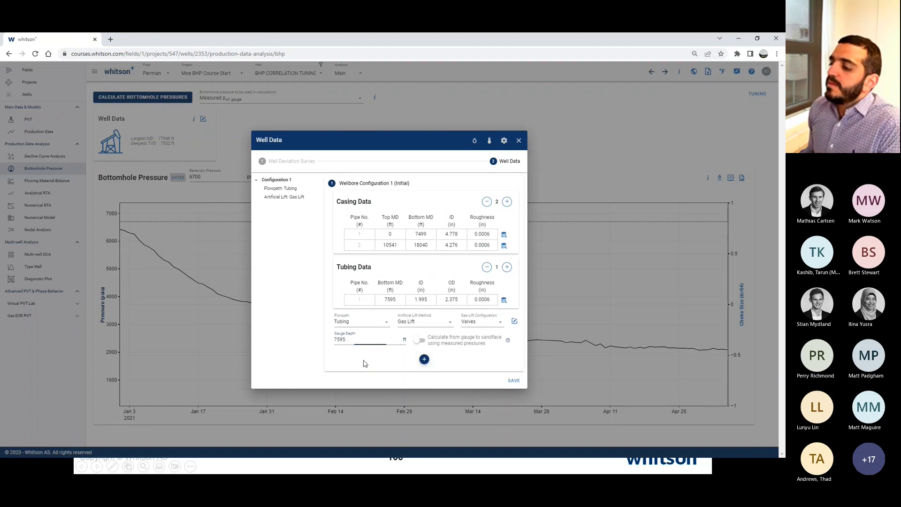
click(382, 338)
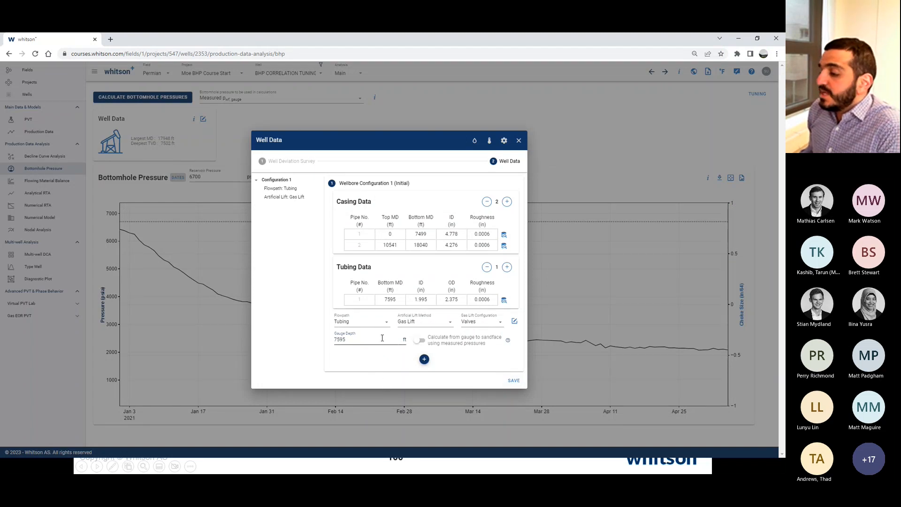
click(381, 342)
drag(354, 347, 334, 349)
click(317, 322)
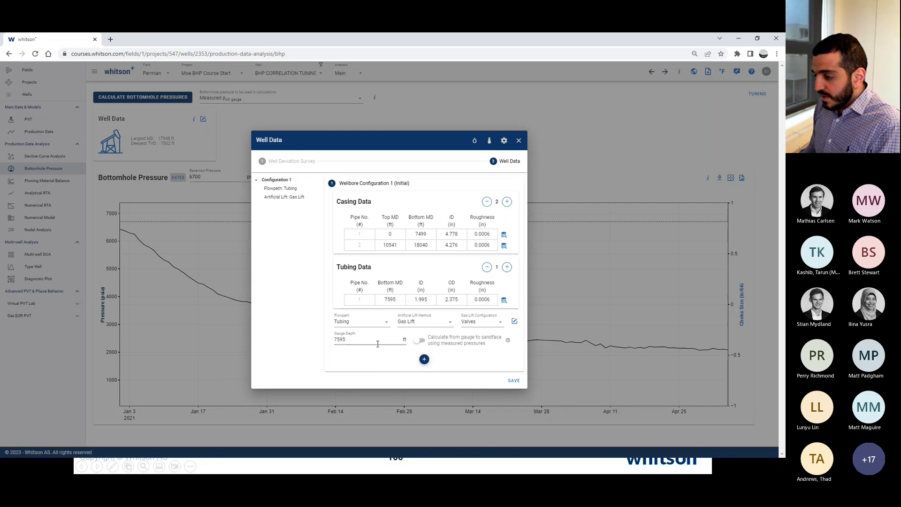
click(513, 382)
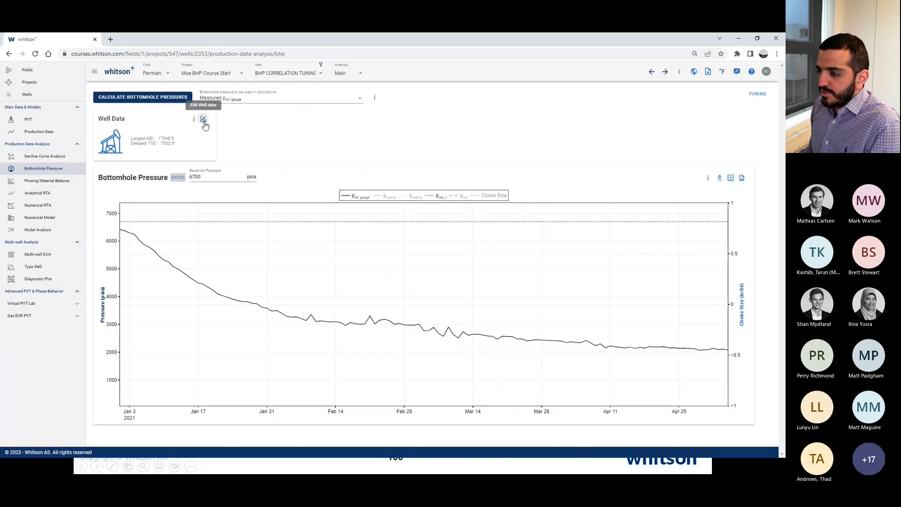
- Recheck the wellbore configuration, save the well data again, and calculate the bottomhole pressures
click(203, 120)
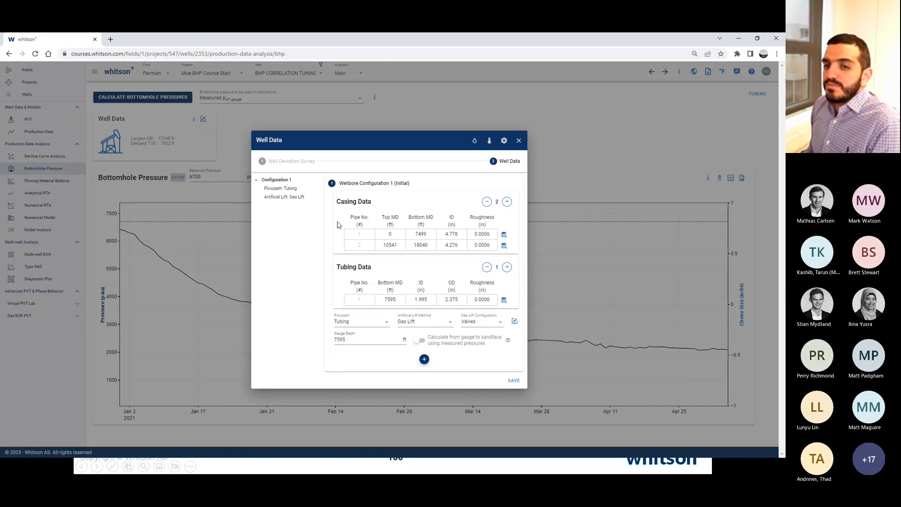
click(522, 382)
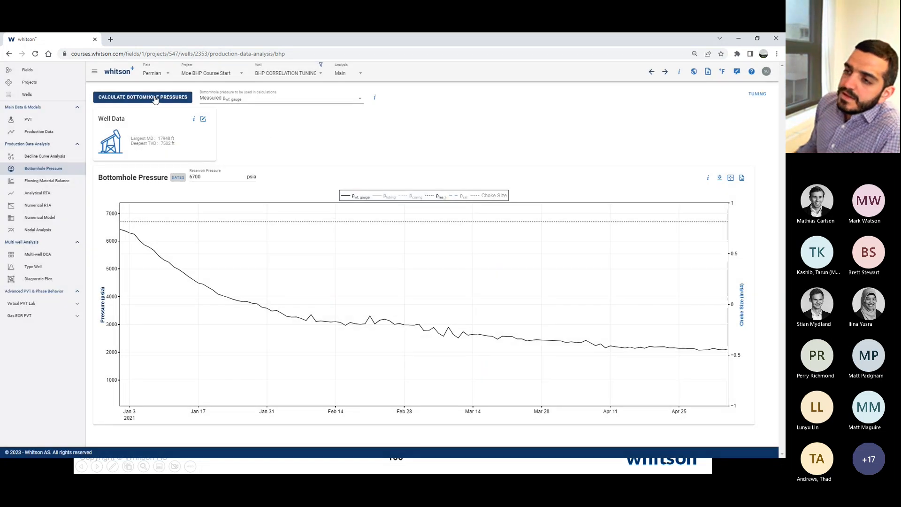
click(155, 99)
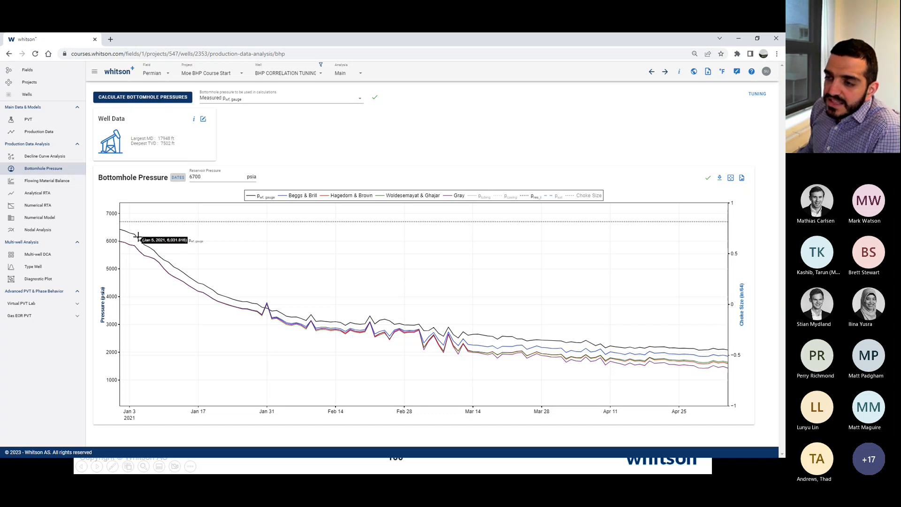
- Compare the gauge depth with the top perforation MD in the well data, and close it without changes
right_click(202, 120)
key(Escape)
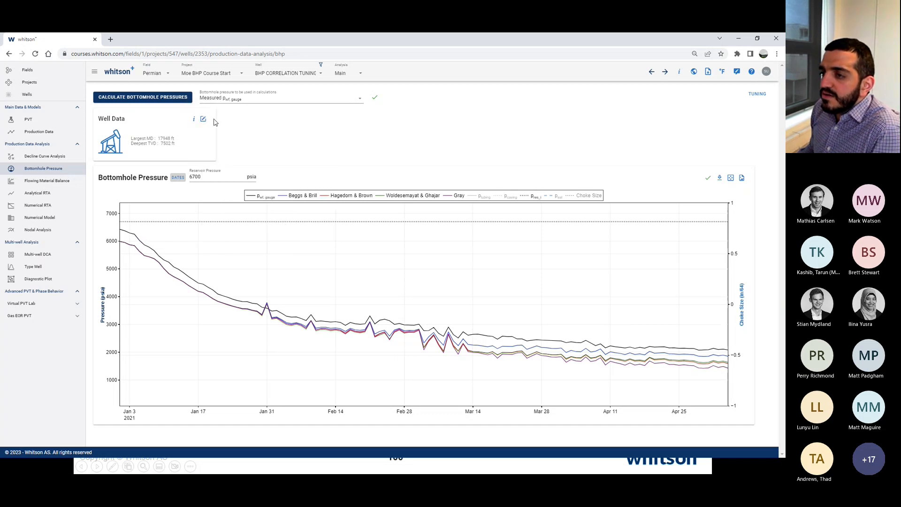
click(203, 119)
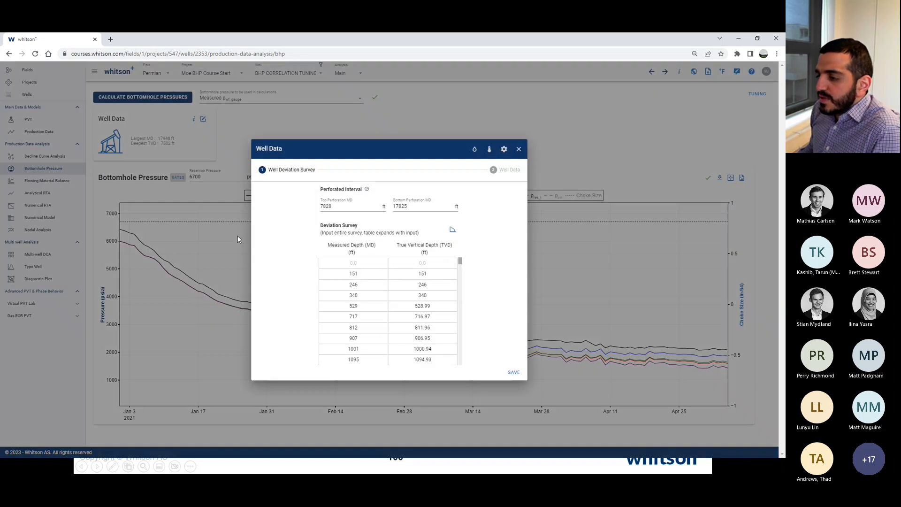
click(505, 169)
double_click(354, 336)
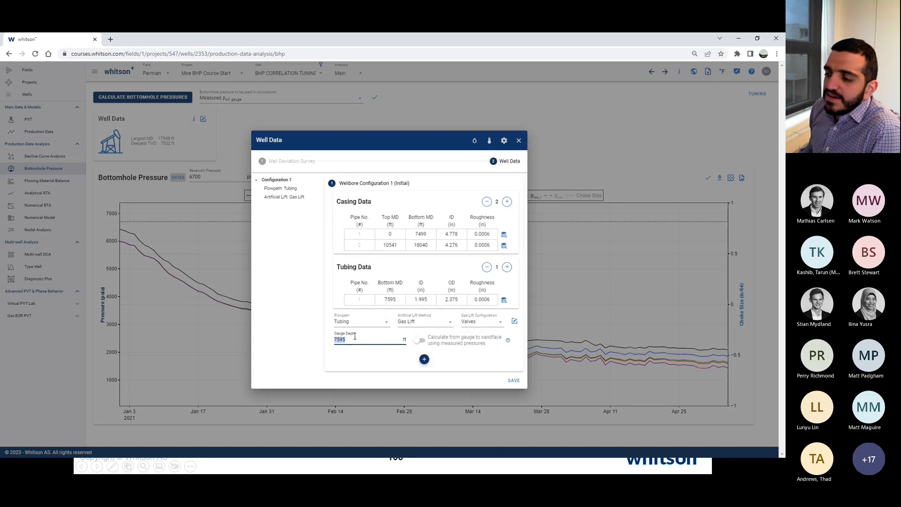
click(289, 161)
double_click(336, 206)
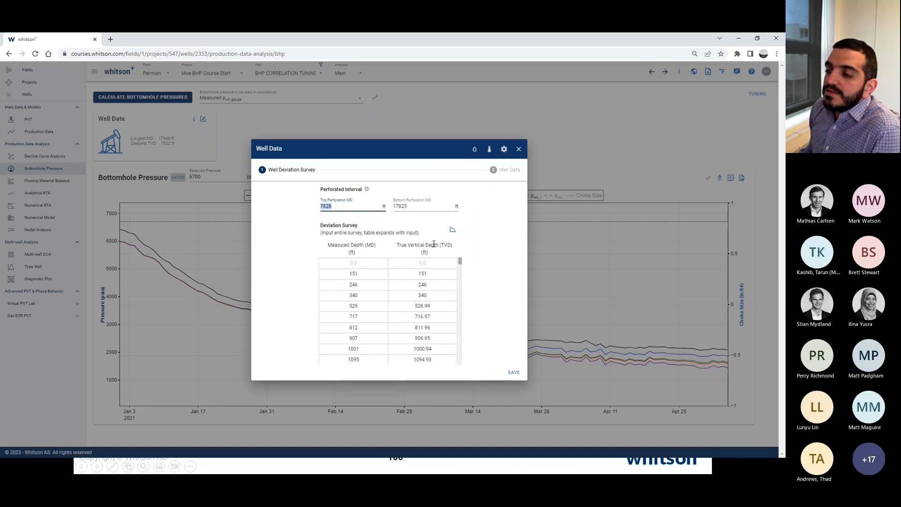
click(488, 238)
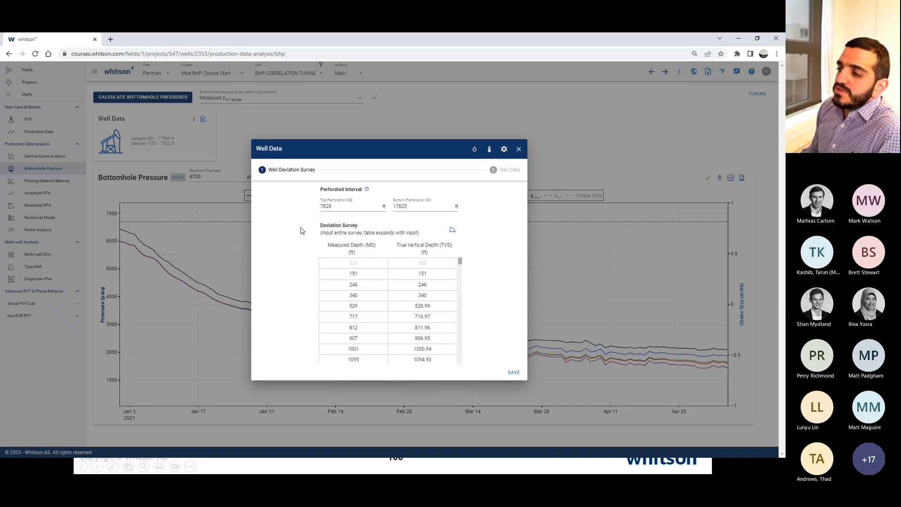
click(518, 150)
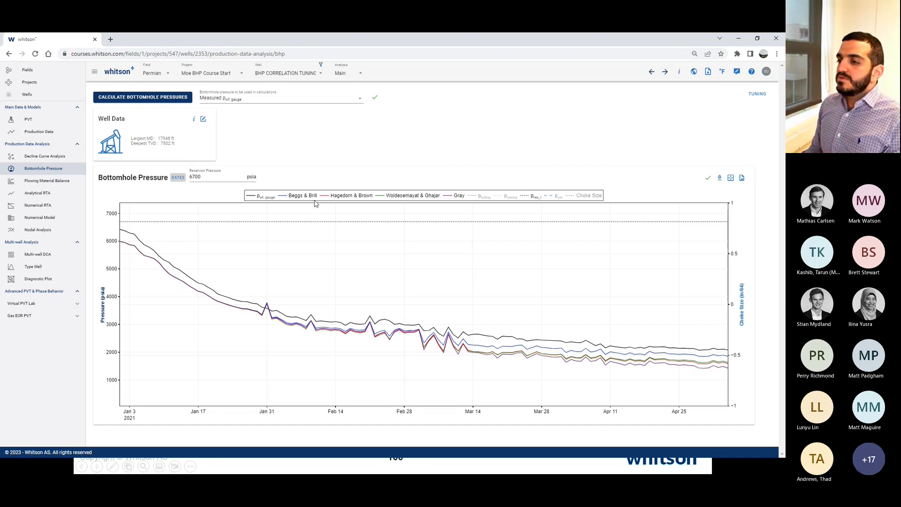
- Open the tuning data and examine the liquid hold-up and friction-factor corrections listed for each correlation
click(758, 94)
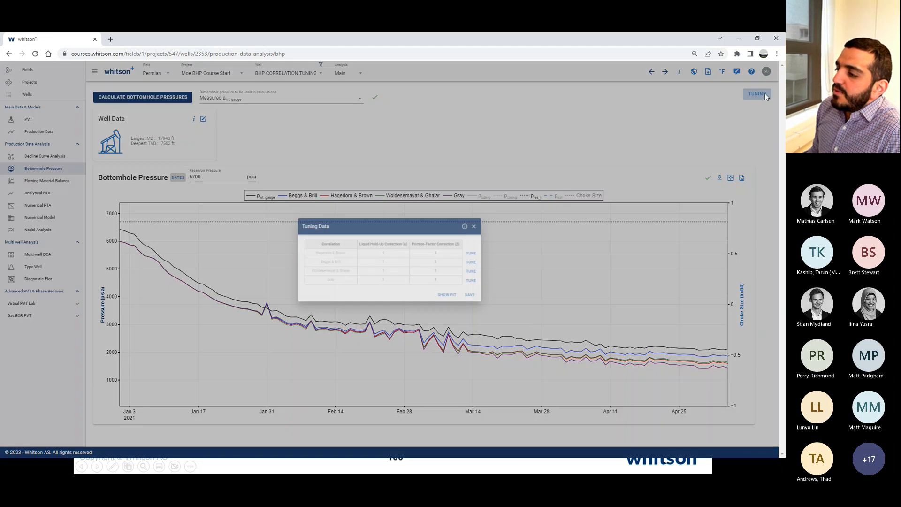
mouse_move(332, 254)
mouse_down()
mouse_move(442, 285)
mouse_move(371, 276)
mouse_move(329, 257)
mouse_up()
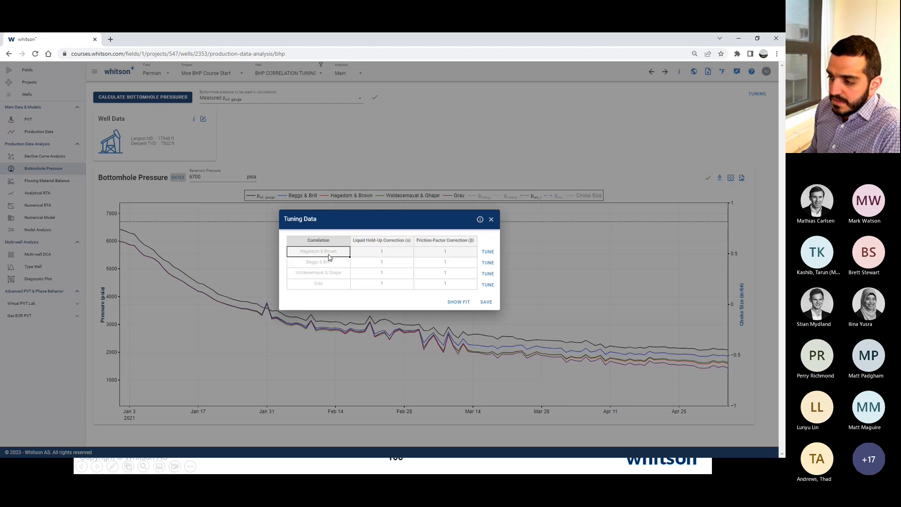
click(379, 252)
drag(380, 252, 382, 284)
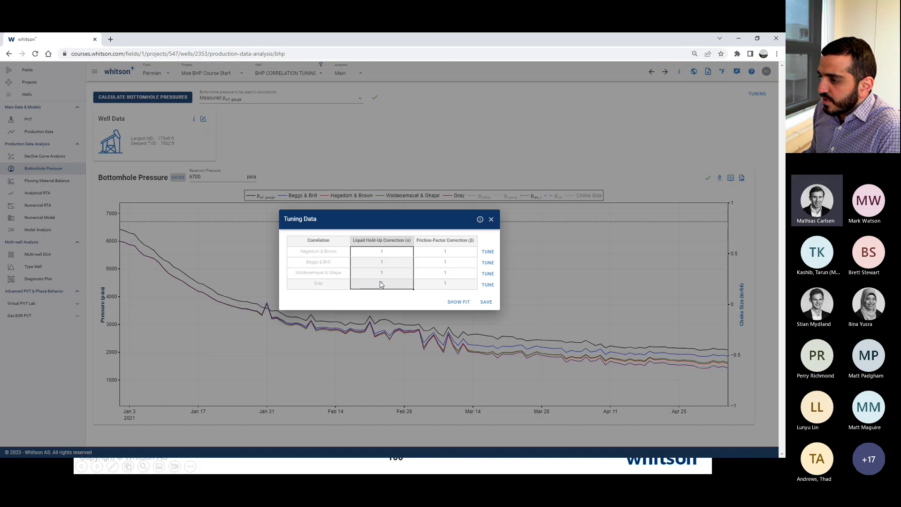
drag(445, 254, 442, 286)
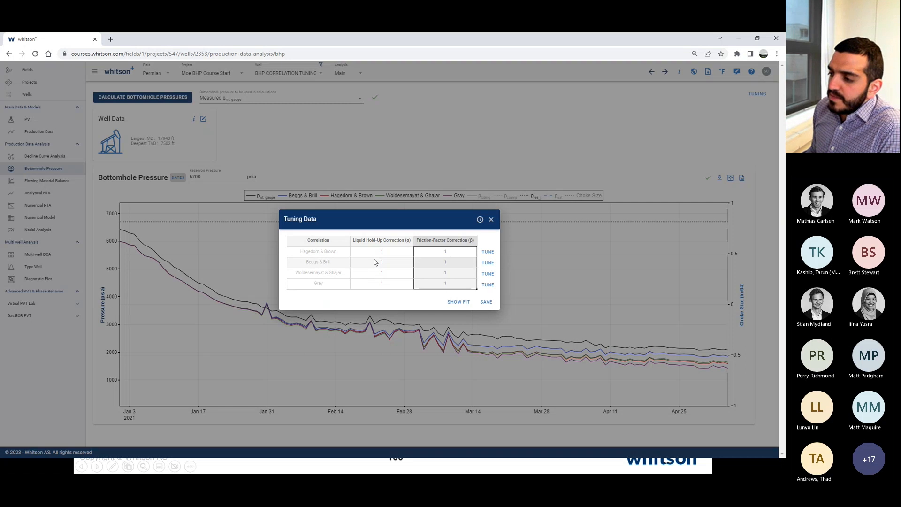
click(342, 252)
drag(348, 253, 331, 285)
click(336, 256)
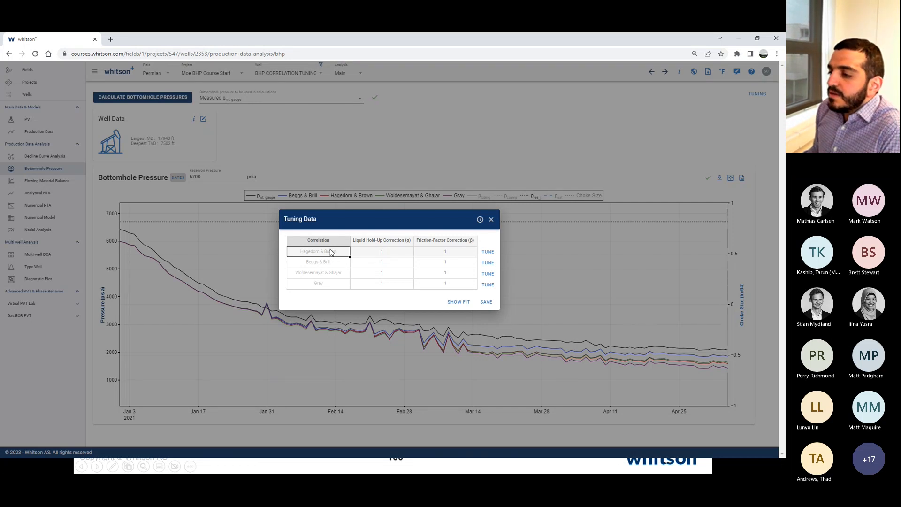
click(329, 276)
click(331, 284)
click(336, 256)
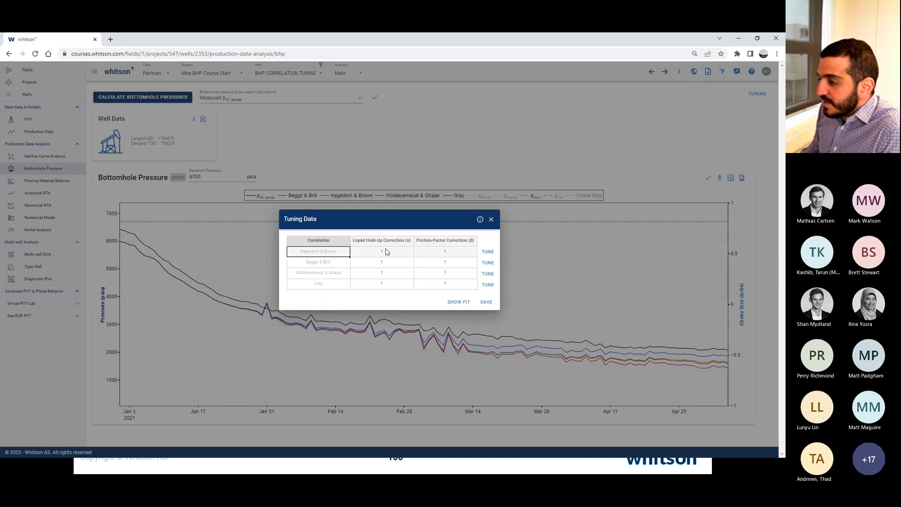
- Tune the Hagedorn & Brown correlation and accept overwriting its current tuning parameters
click(486, 254)
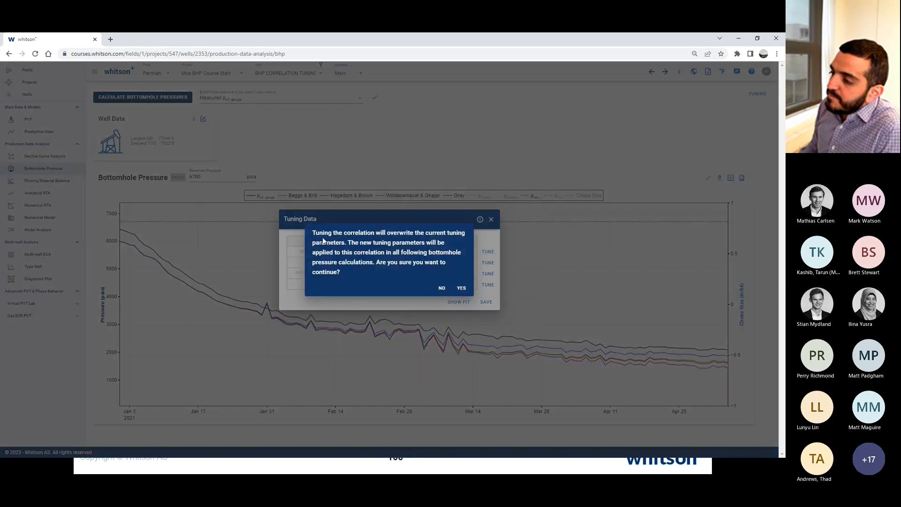
drag(312, 237, 467, 235)
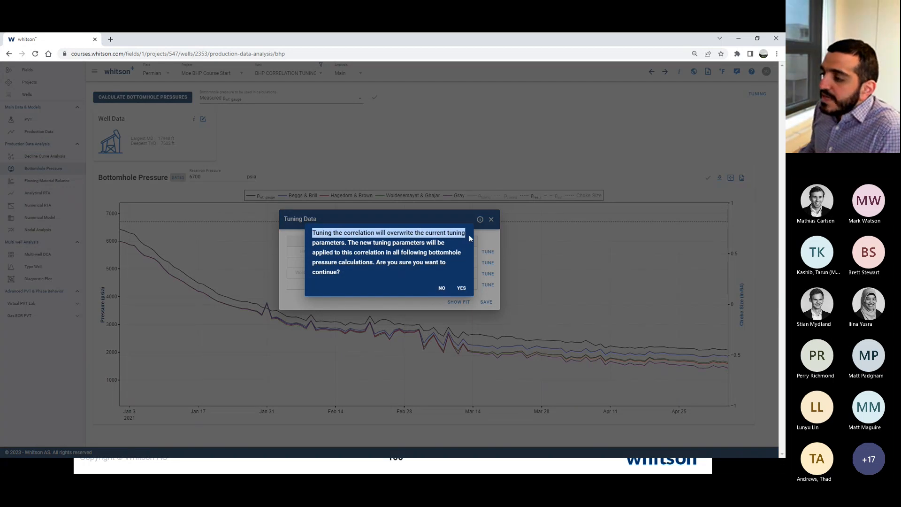
drag(466, 235, 346, 243)
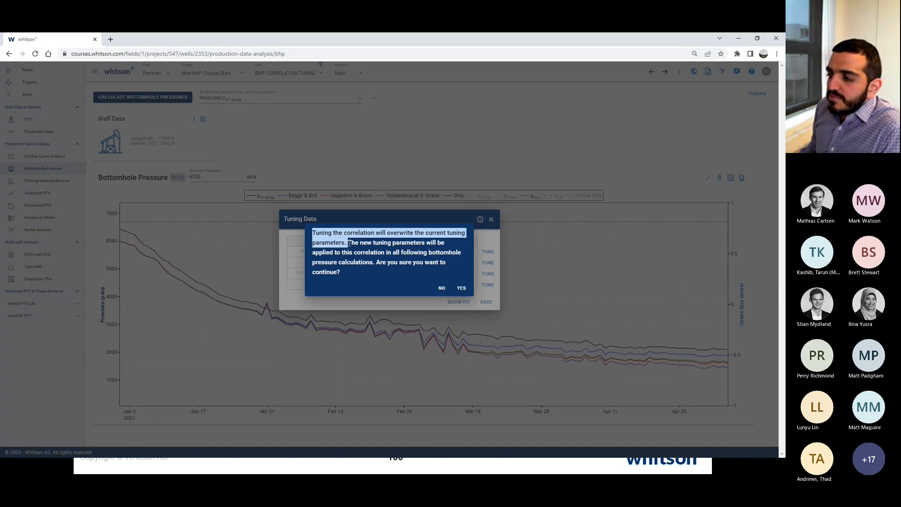
drag(348, 243, 365, 273)
click(382, 275)
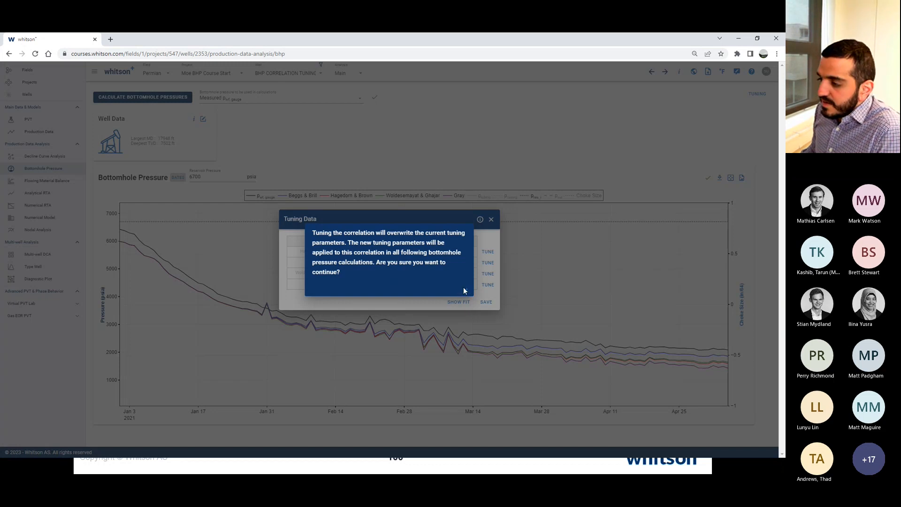
click(462, 288)
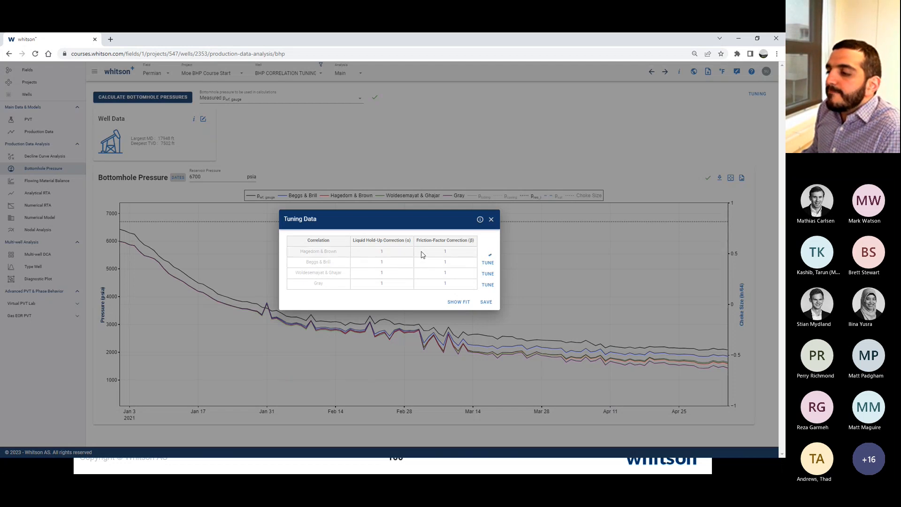
- Reset the Hagedorn & Brown liquid hold-up and friction-factor corrections to 1 in the tuning data
click(389, 261)
click(395, 254)
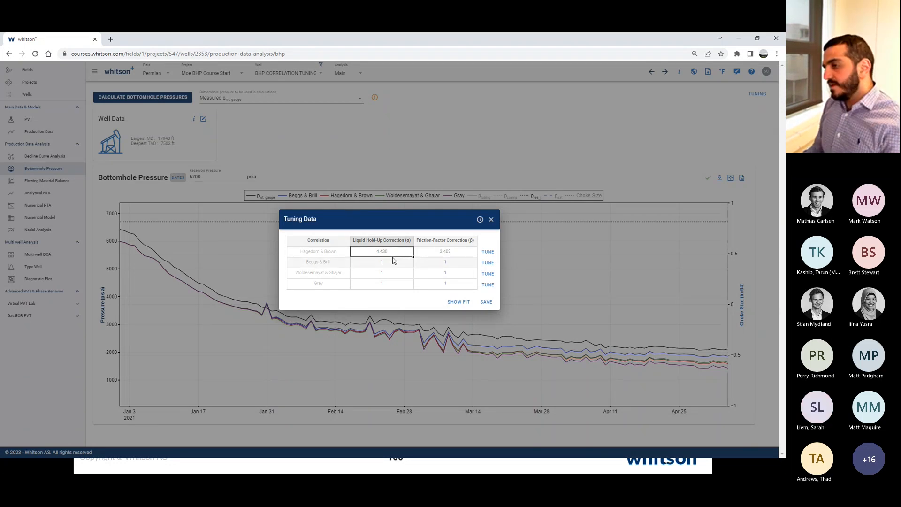
text(1)
key(Return)
key(Right)
key(Up)
text(1)
key(Return)
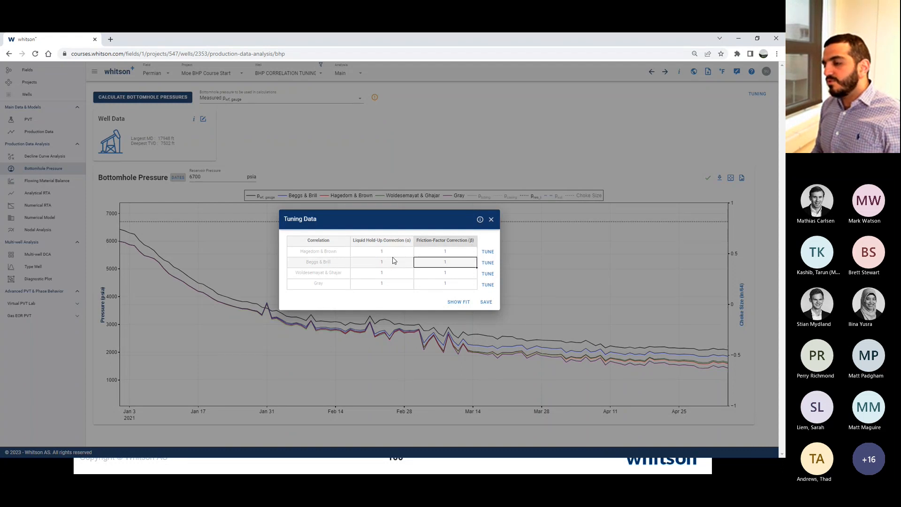
key(Left)
key(Up)
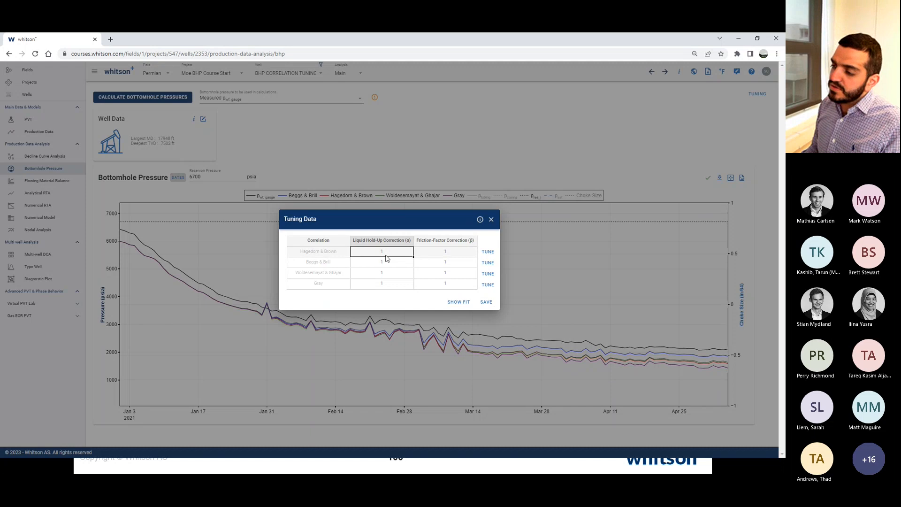
- Review the liquid hold-up and friction-factor corrections across all four correlations in the tuning data
drag(385, 255, 430, 285)
drag(387, 251, 455, 285)
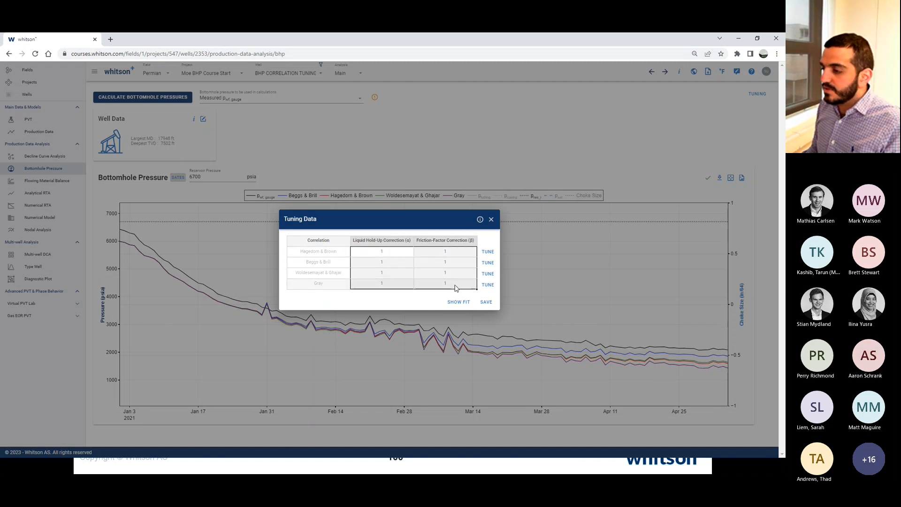
click(386, 253)
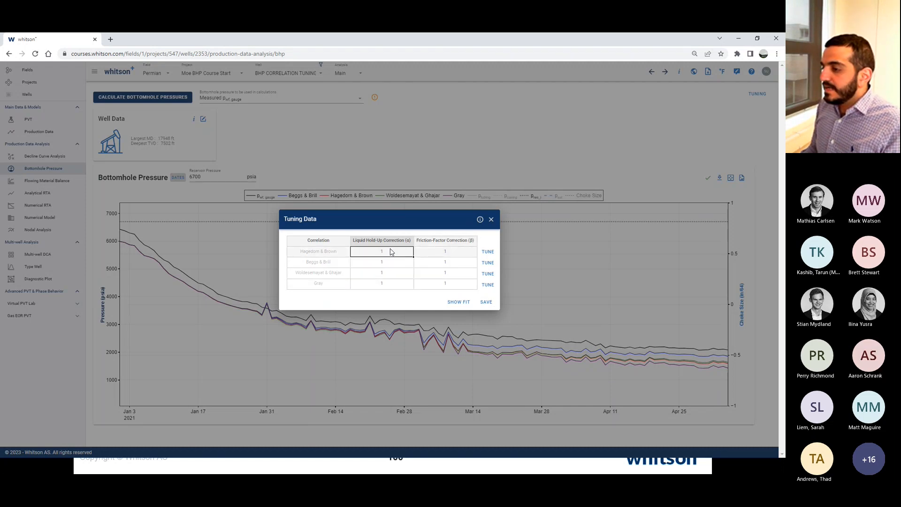
drag(386, 255, 439, 286)
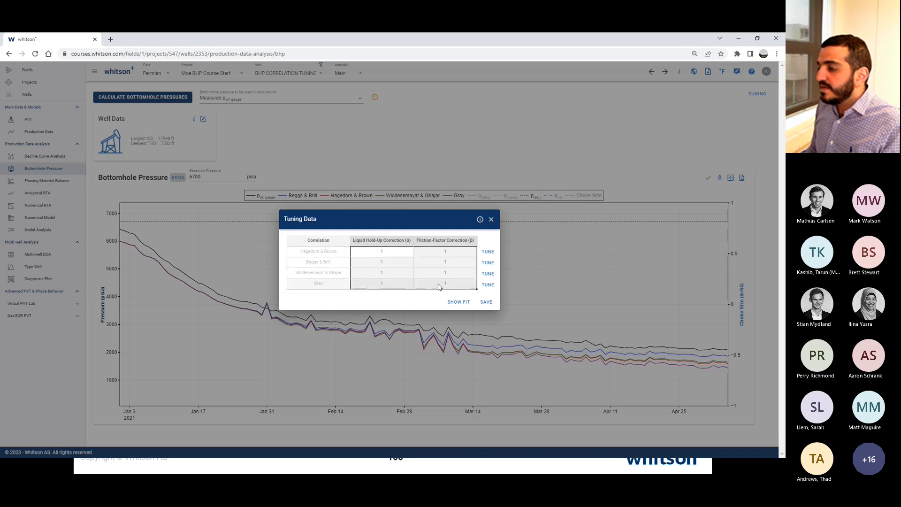
click(371, 253)
drag(402, 259, 429, 282)
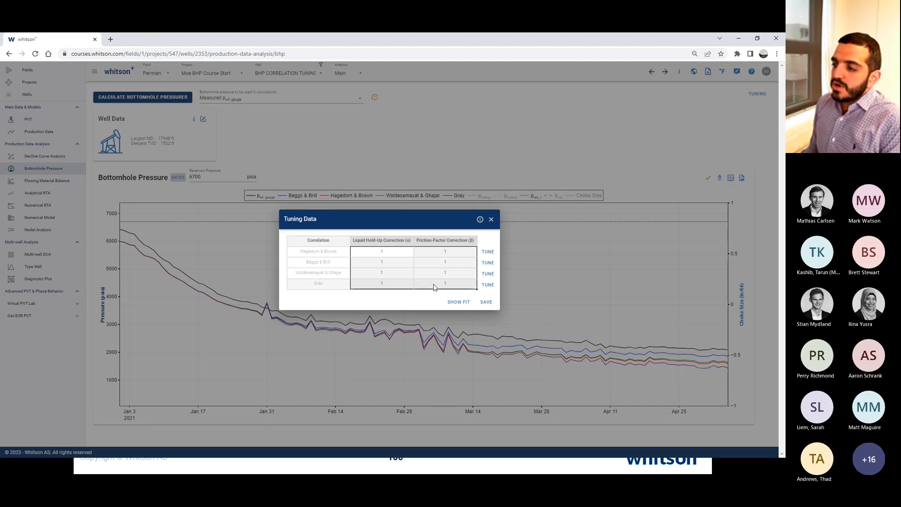
click(382, 253)
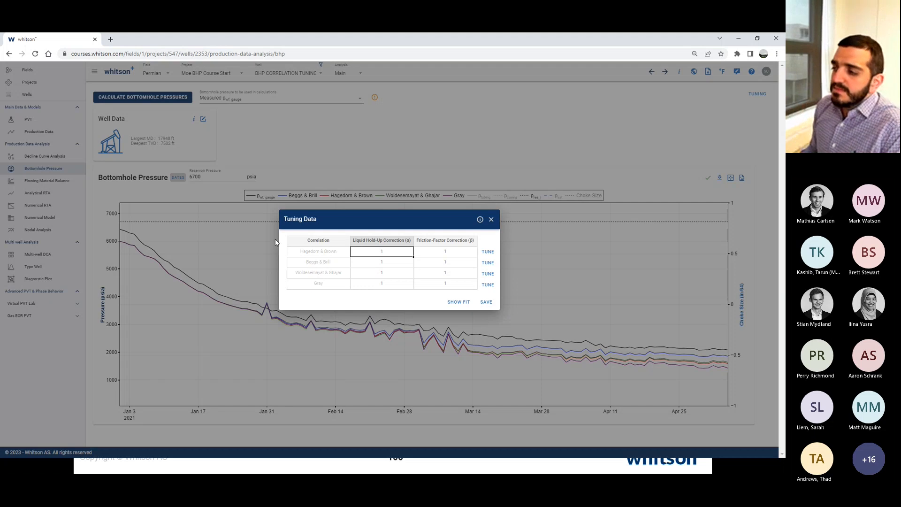
click(463, 255)
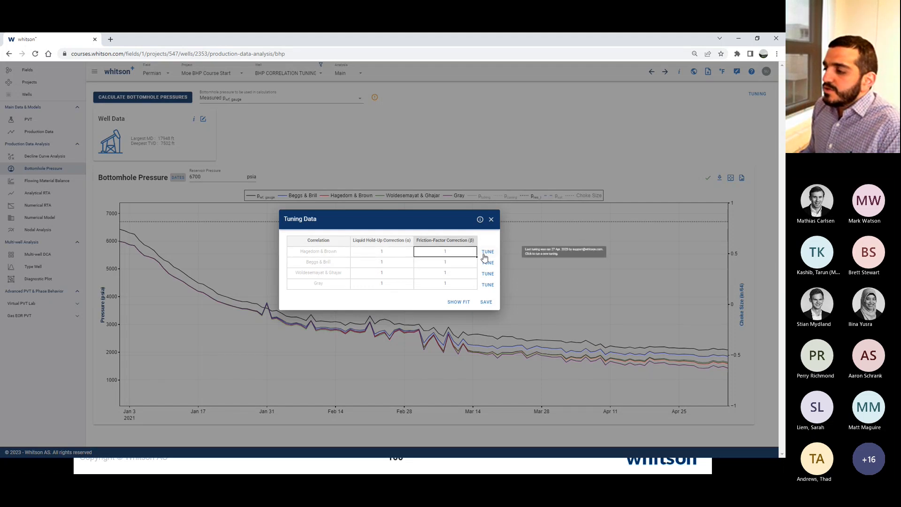
- Tune the Hagedorn & Brown, Beggs & Brill, Woldesemayat & Ghajar and Gray correlations one after another
click(486, 252)
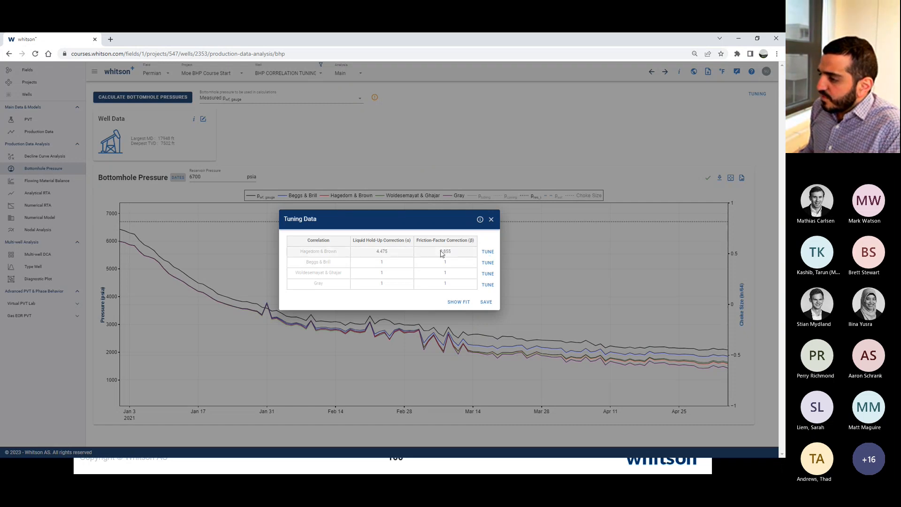
click(489, 265)
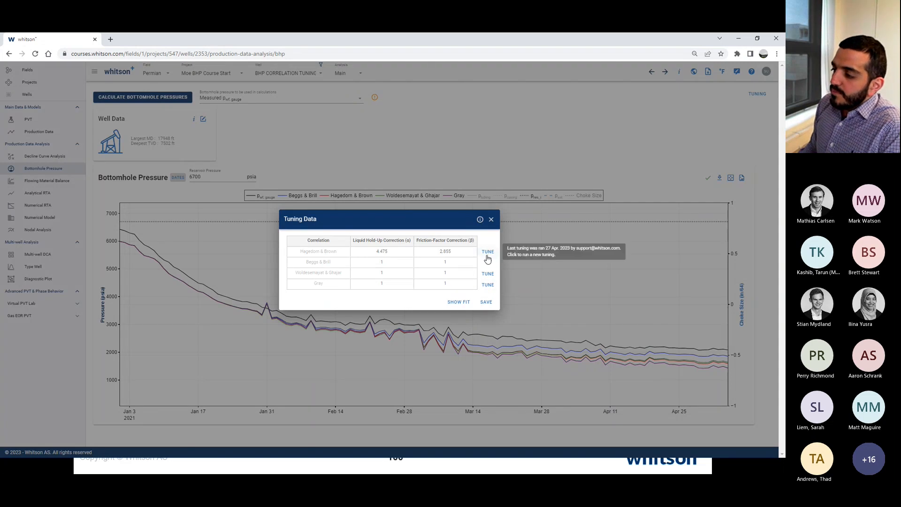
click(488, 273)
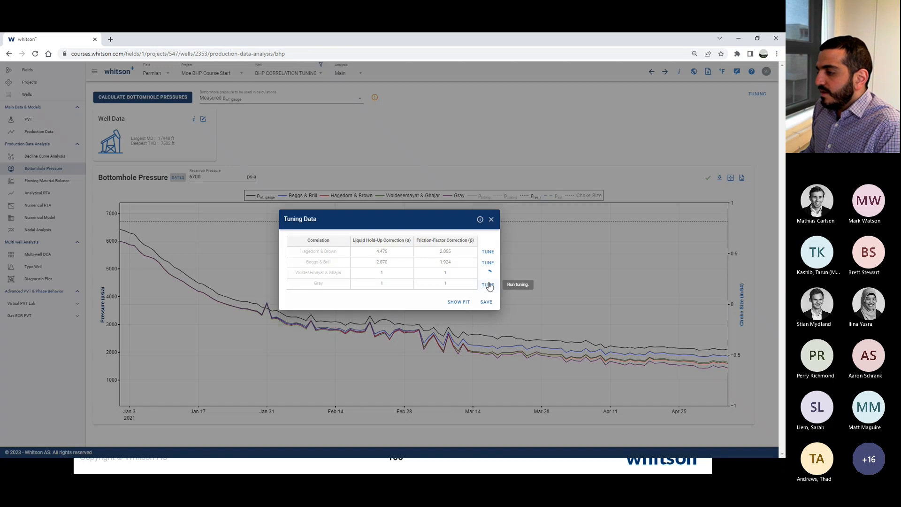
click(489, 284)
click(460, 287)
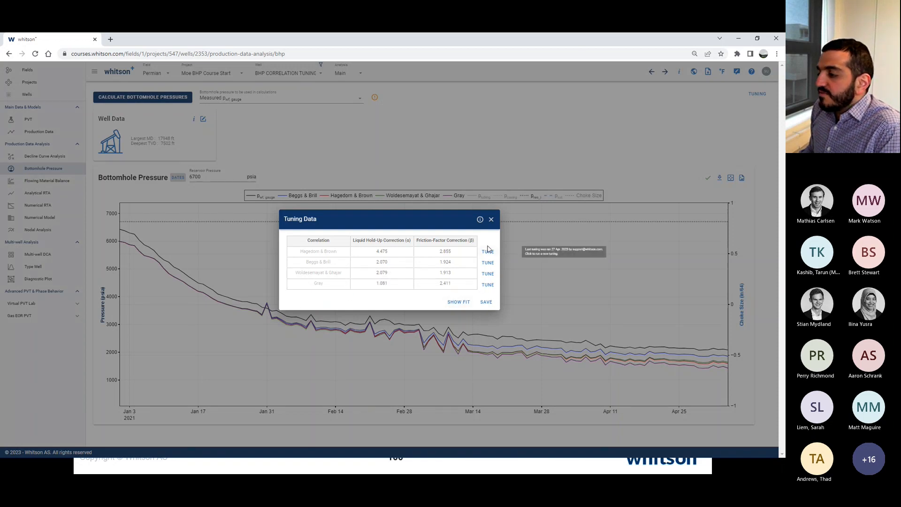
- Show the tuning fit and examine the comparison of pressures at gauge depth
click(459, 303)
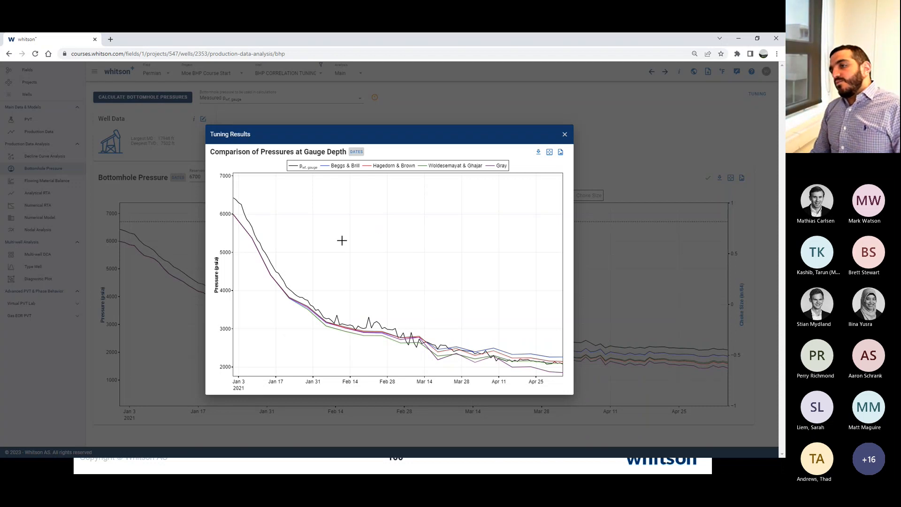
triple_click(234, 151)
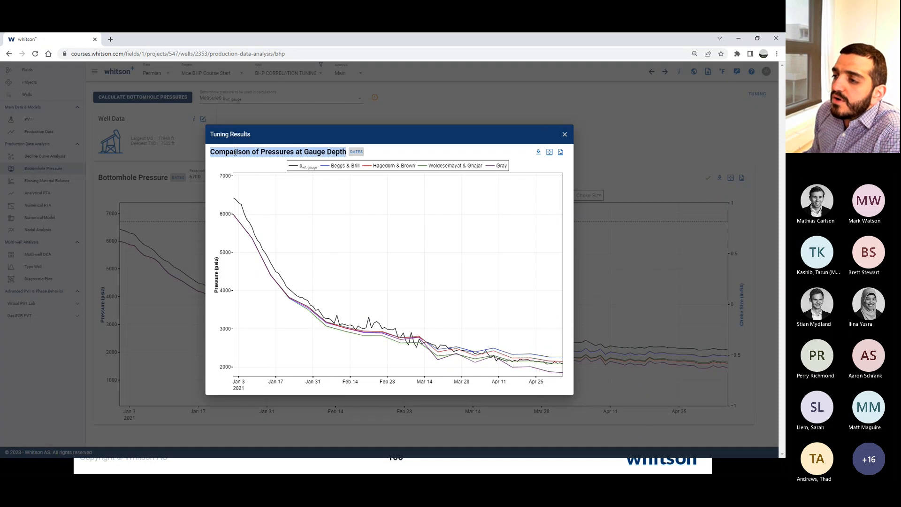
click(300, 149)
drag(298, 152, 348, 153)
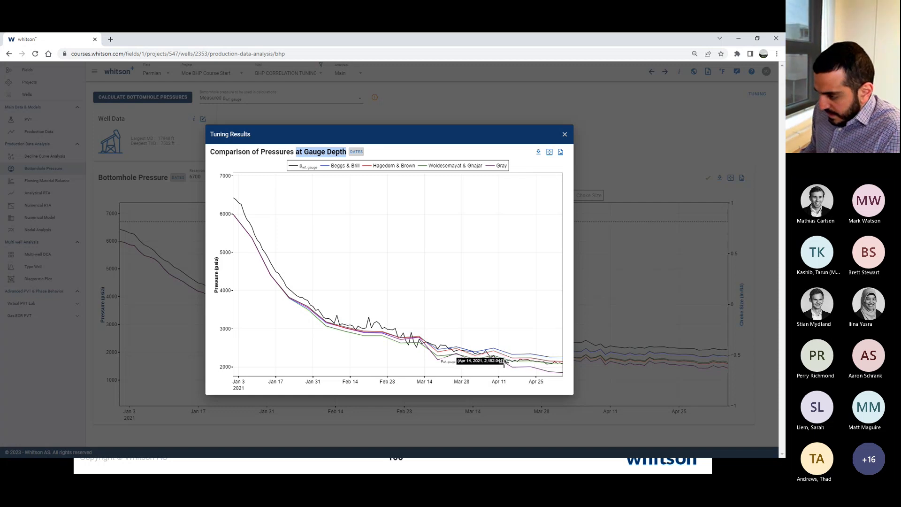
- Isolate the measured gauge pressure curve, and add Beggs & Brill, Hagedorn & Brown and Woldesemayat & Ghajar one at a time for comparison
double_click(308, 170)
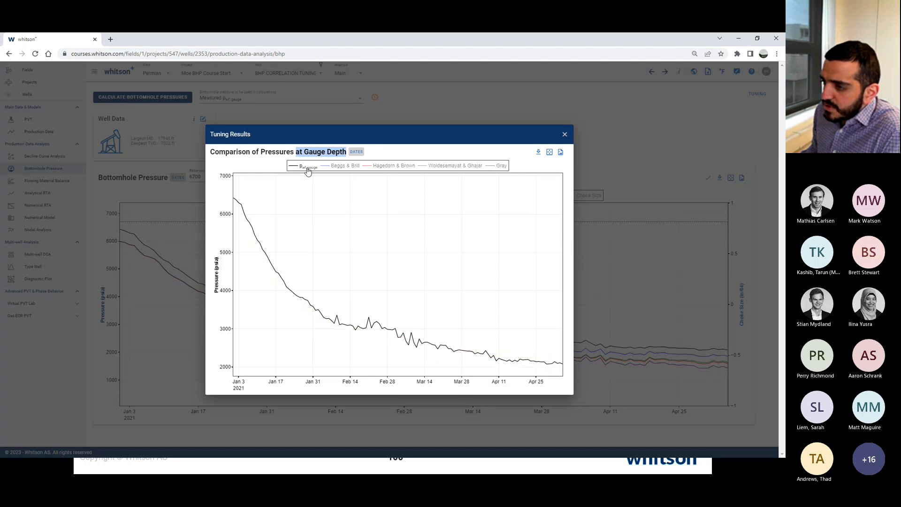
click(353, 167)
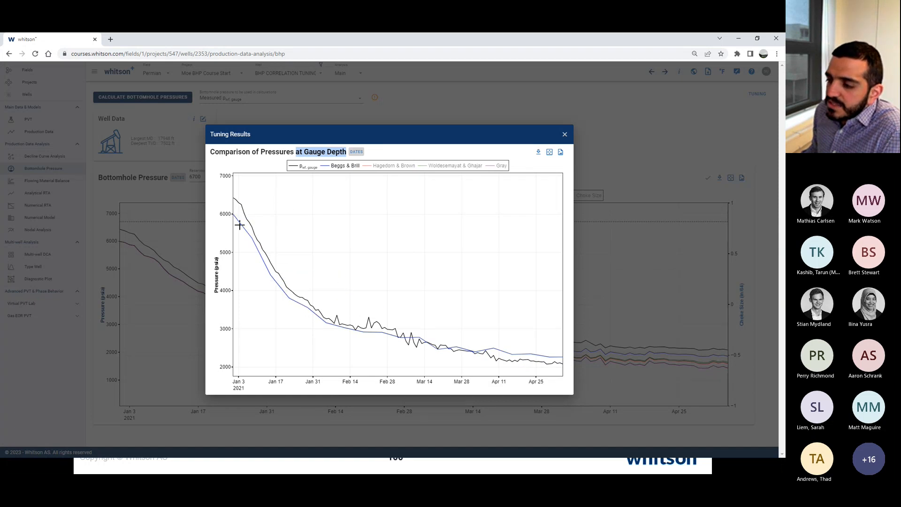
click(384, 167)
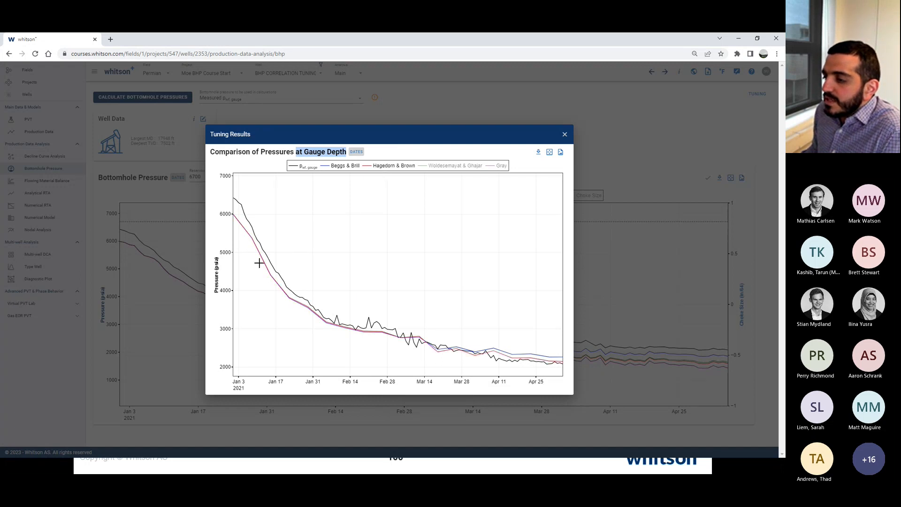
click(443, 169)
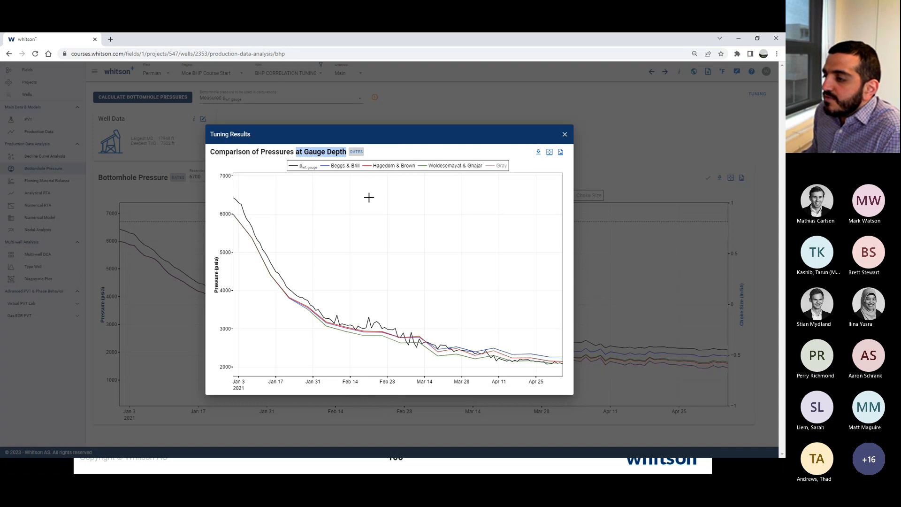
- Hide the Beggs & Brill and Hagedorn & Brown curves, and show Gray beside Woldesemayat & Ghajar and the gauge pressure
click(350, 168)
click(394, 168)
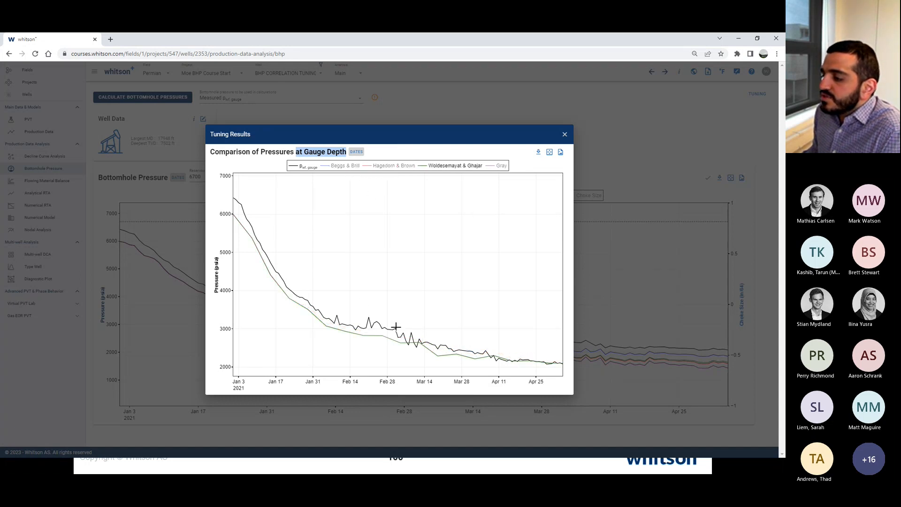
click(494, 168)
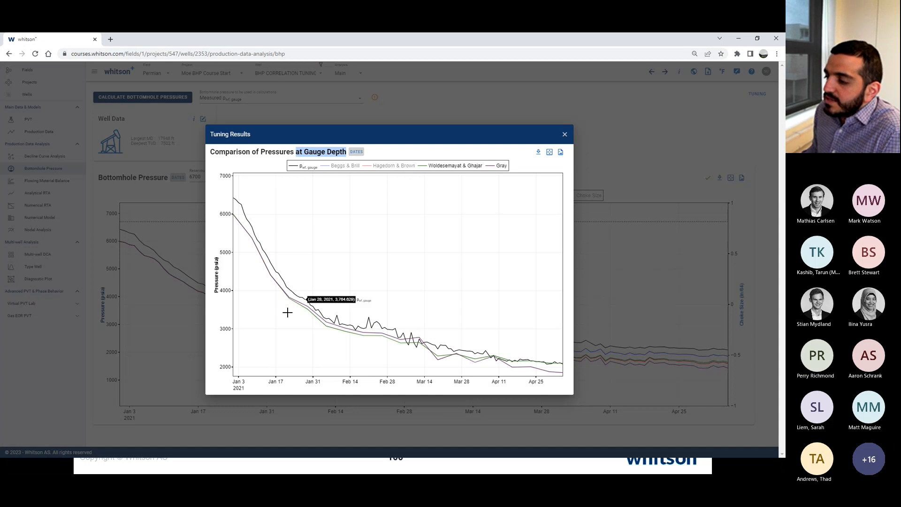
- Toggle individual correlation curves to compare each with the gauge pressure, ending with all four correlations displayed
click(443, 168)
click(498, 167)
click(397, 167)
click(352, 170)
click(393, 168)
click(435, 168)
click(397, 167)
click(492, 166)
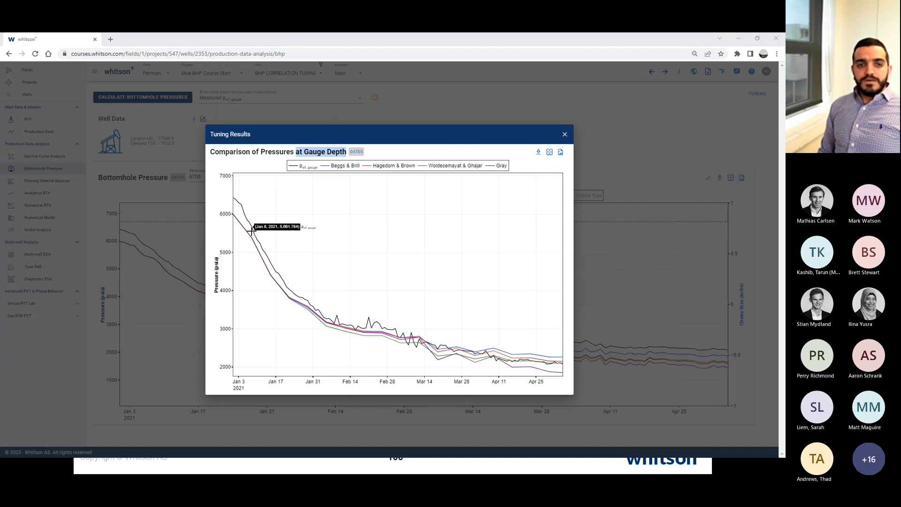
key(alt+Tab)
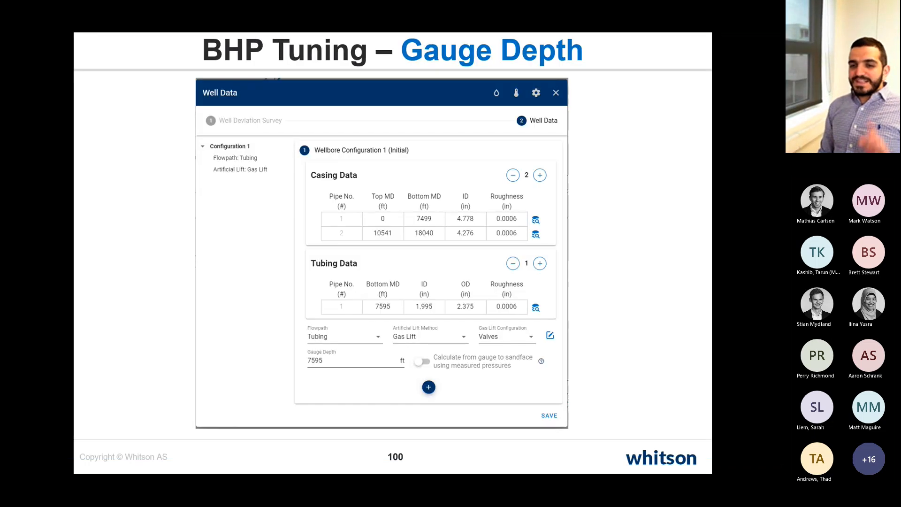
key(Right)
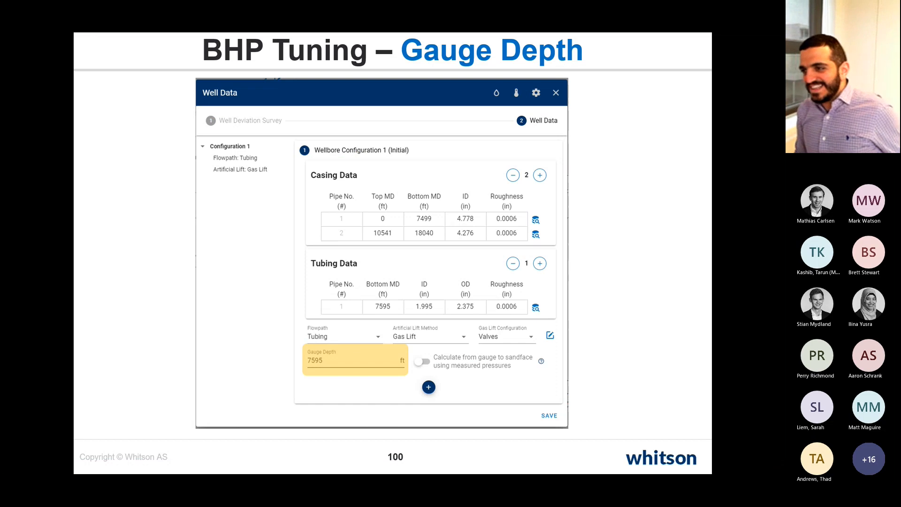
key(Right)
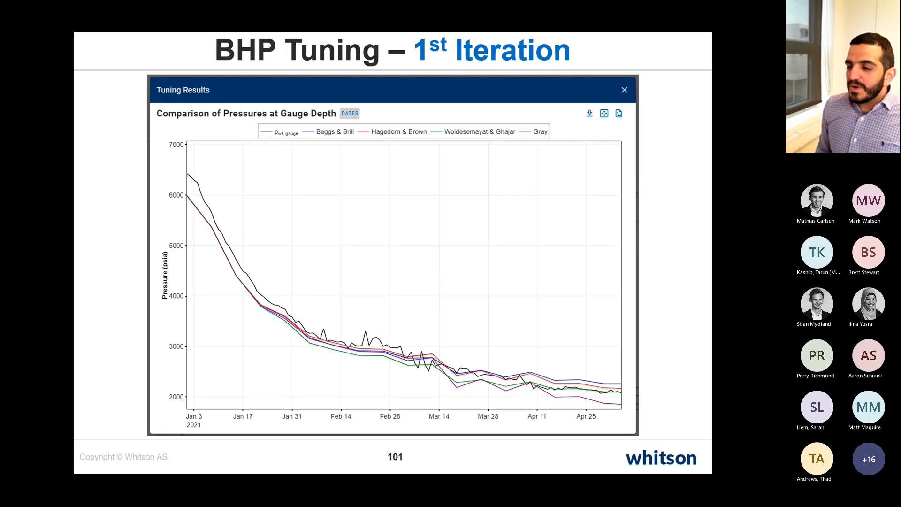
key(Right)
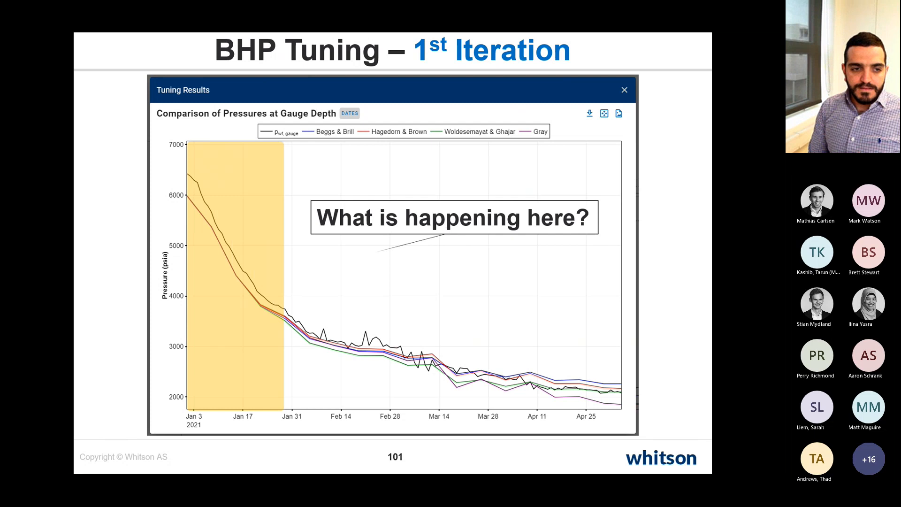
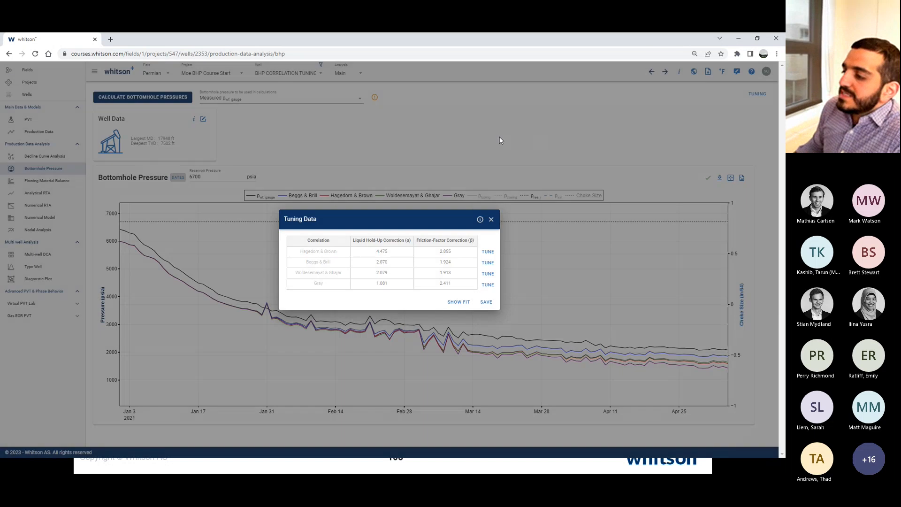
- Close the tuning data, view the perforated interval and deviation survey in the well data, and close it without changes
click(491, 219)
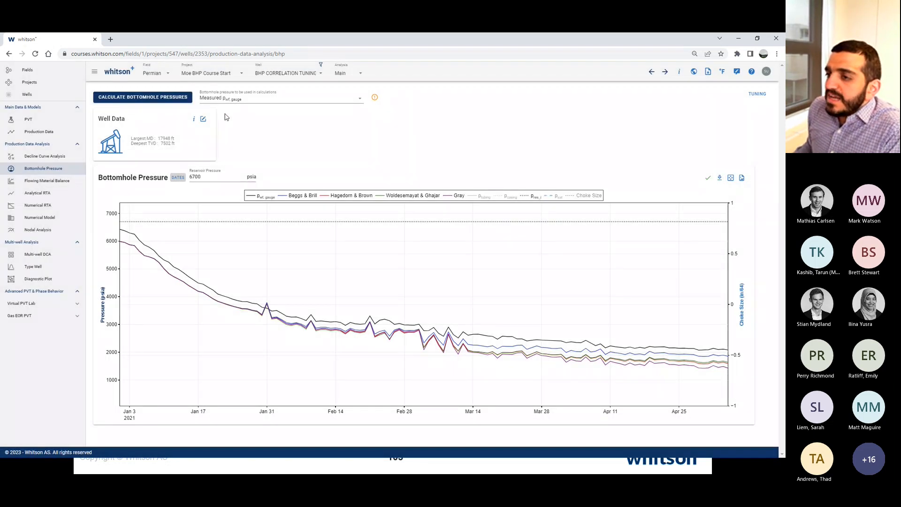
click(203, 118)
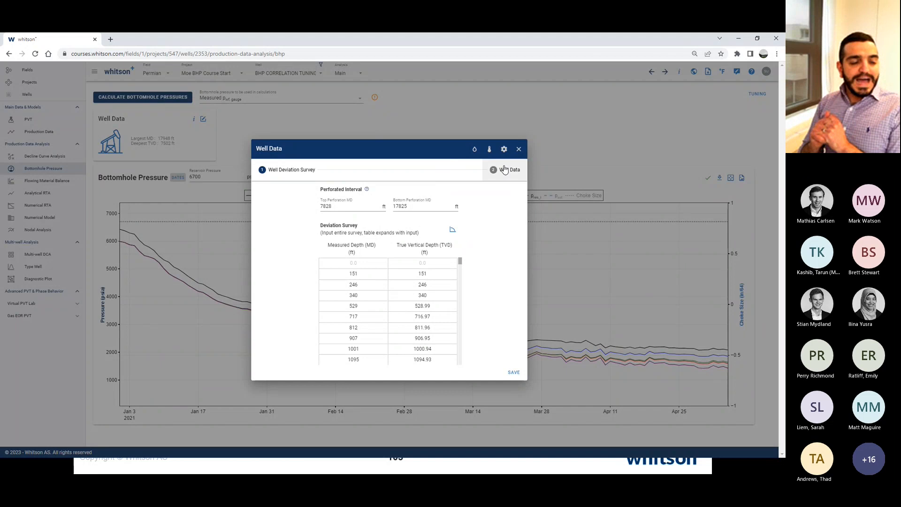
click(518, 149)
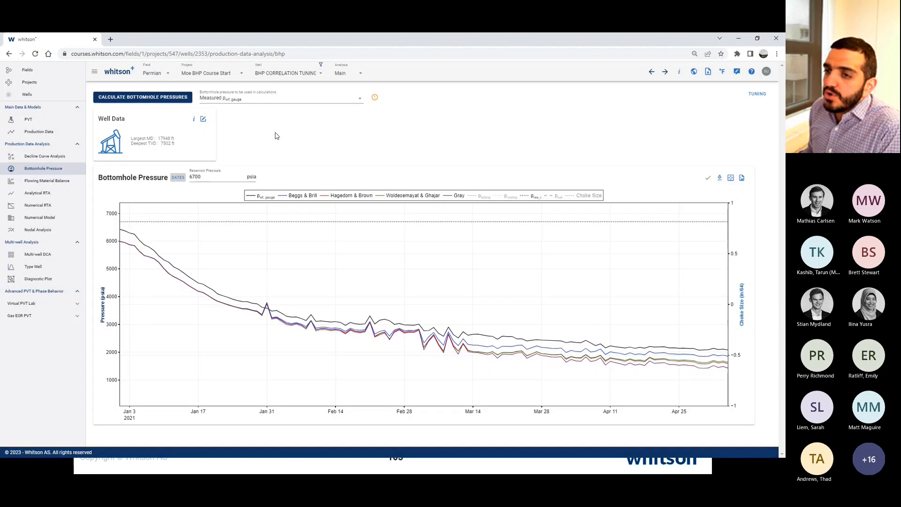
- Open the well information and check the water salinity among the reservoir properties without changing it
mouse_move(680, 75)
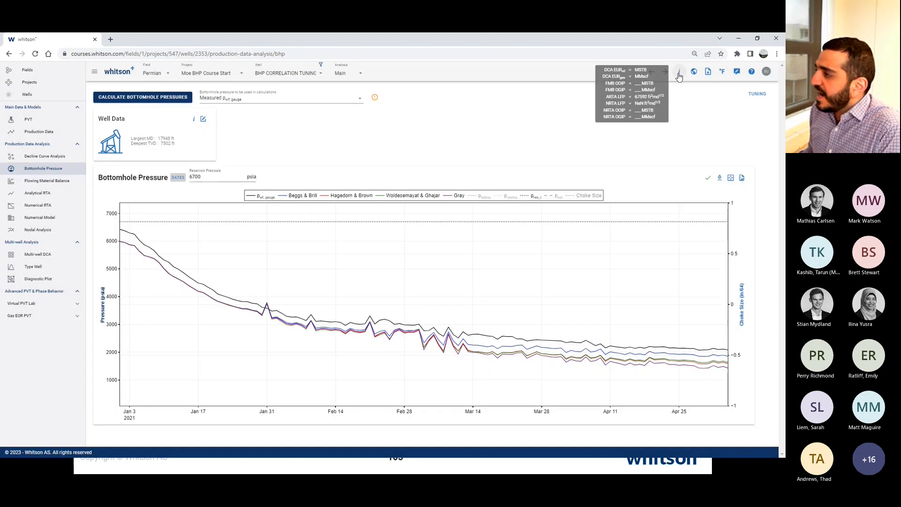
click(679, 74)
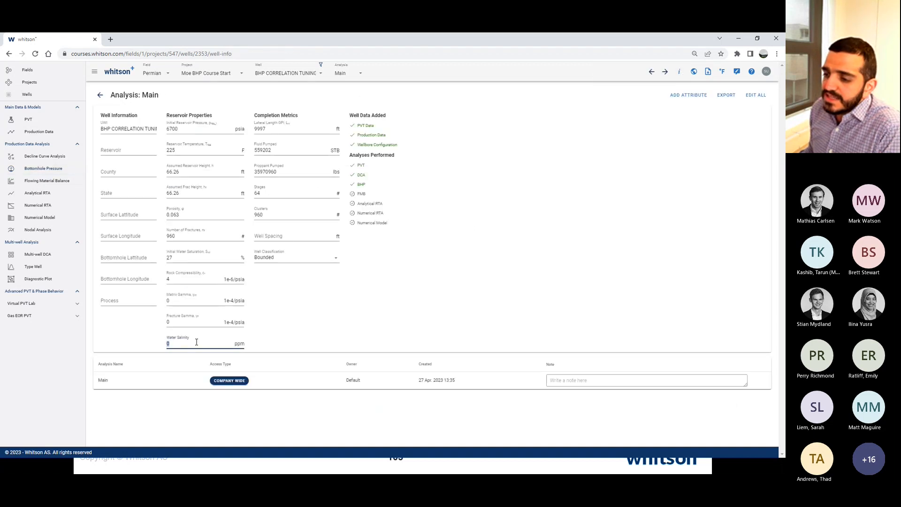
double_click(182, 342)
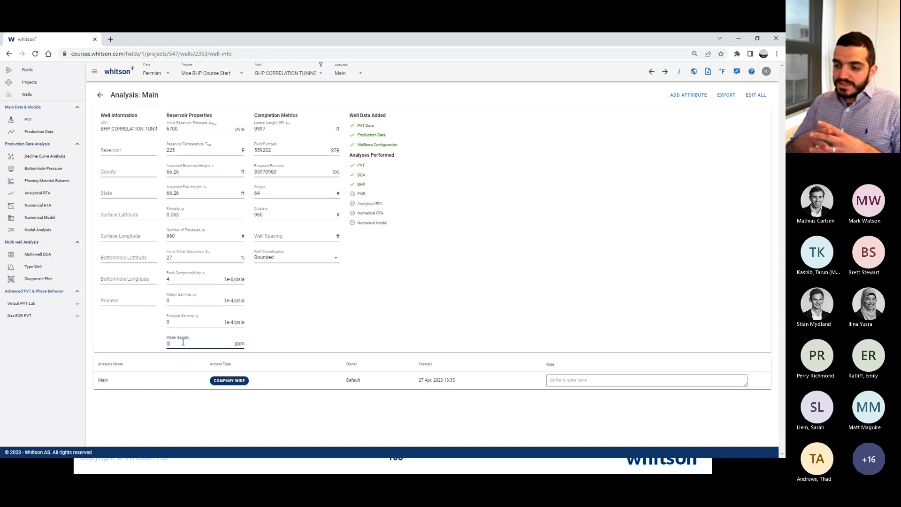
click(289, 344)
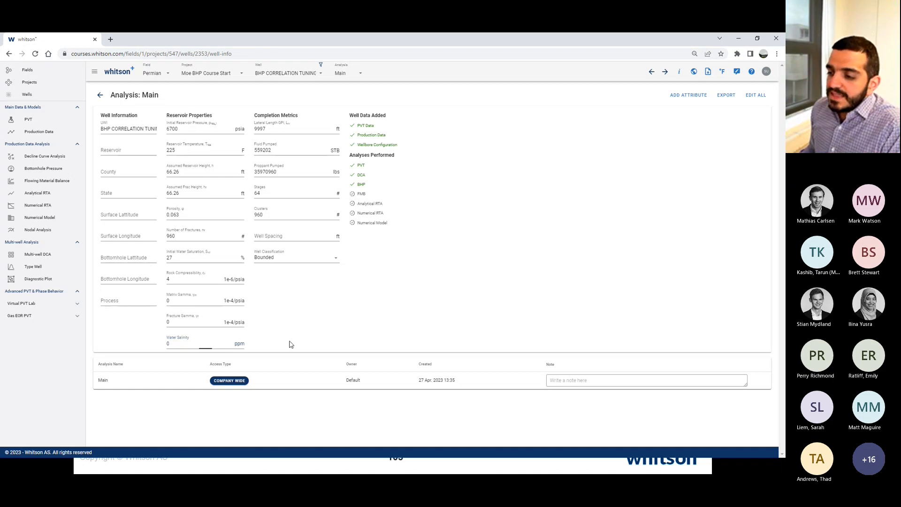
- Return to the well's bottomhole pressure analysis, open the well data briefly and close it without changes
click(53, 173)
click(203, 119)
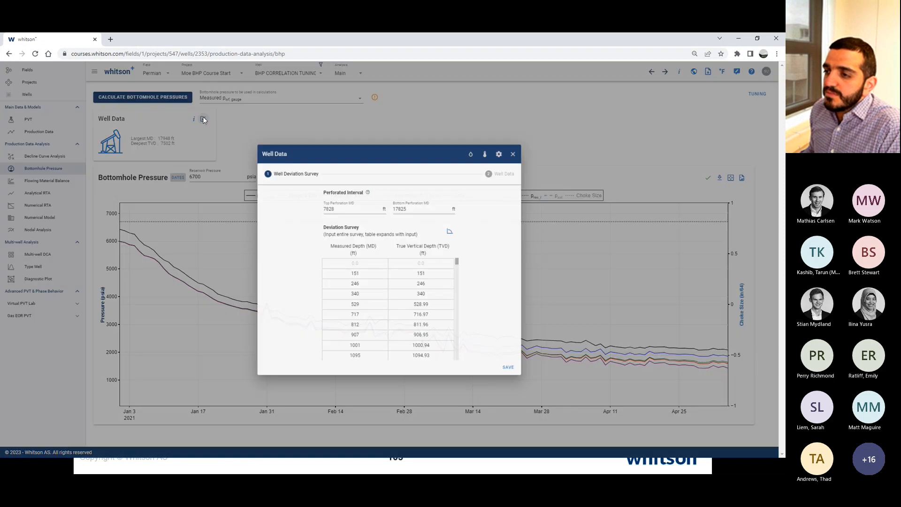
click(519, 150)
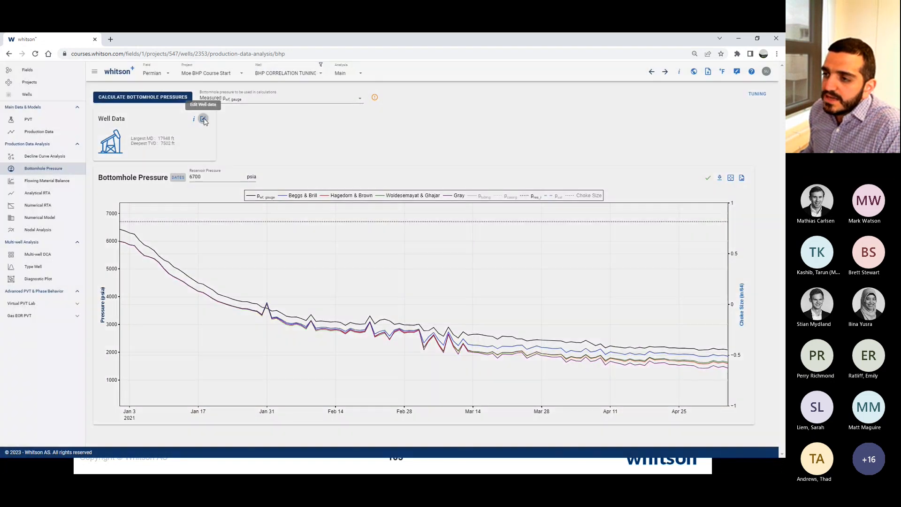
- Set the water salinity to 10000 ppm in the well data, consulting the salinity reference slide, and save the well data
click(204, 120)
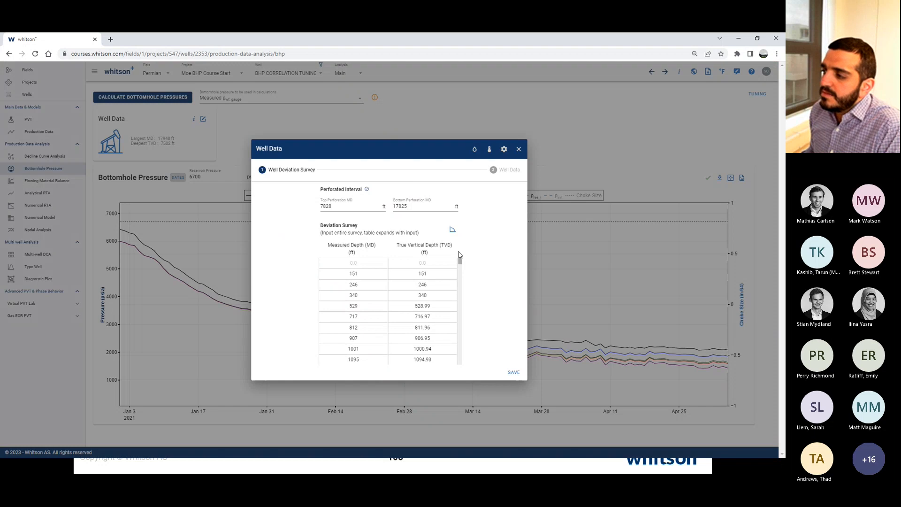
click(474, 150)
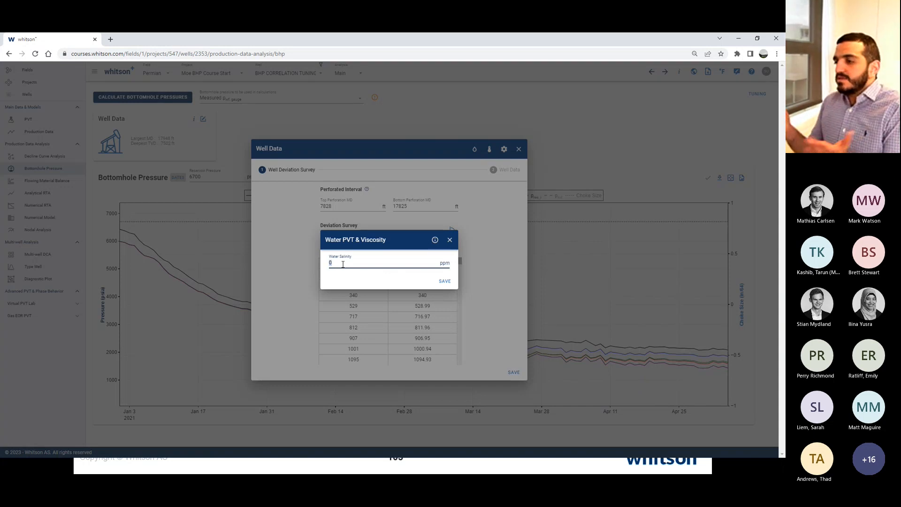
key(alt+Tab)
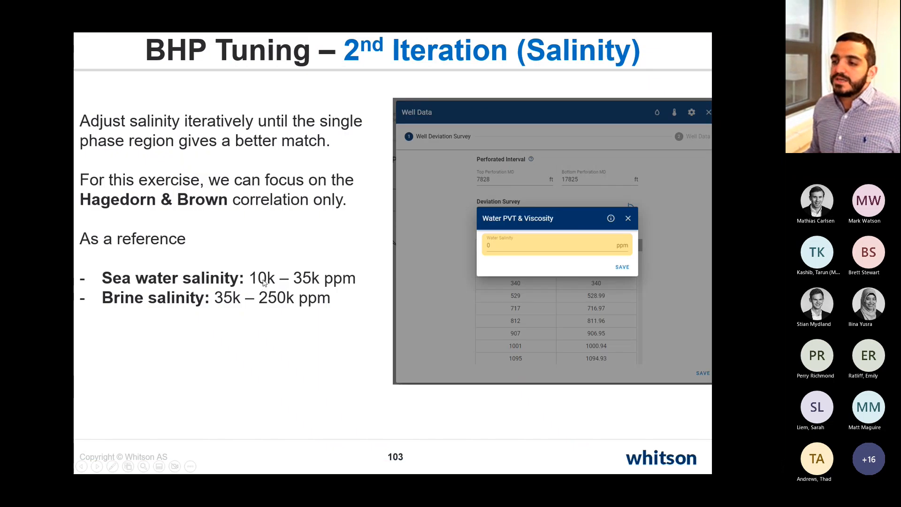
key(alt+Tab)
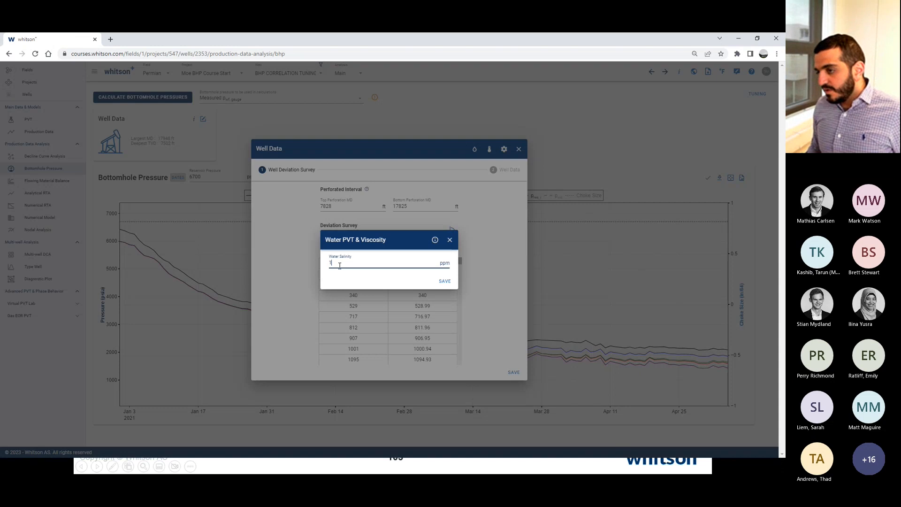
click(444, 281)
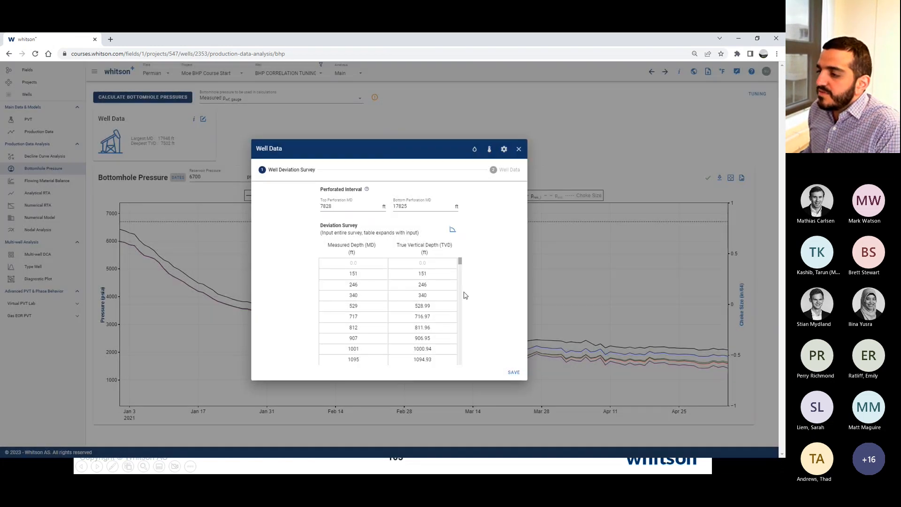
click(514, 373)
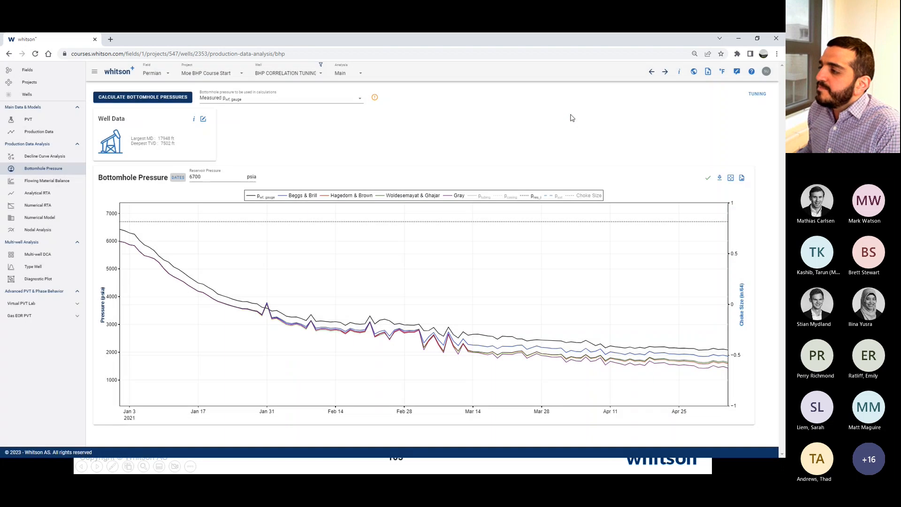
- Retune the Hagedorn & Brown correlation, compare only its fit with the gauge pressure, and save the tuning data
click(756, 95)
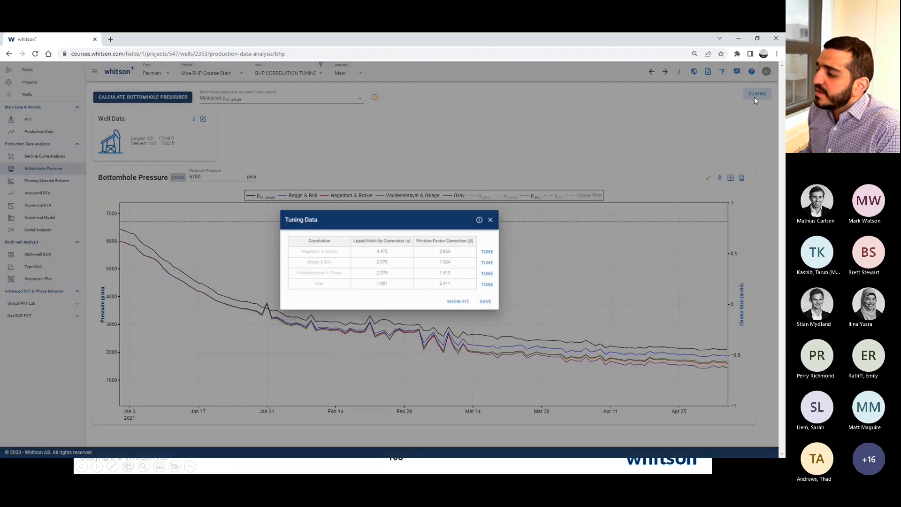
click(488, 252)
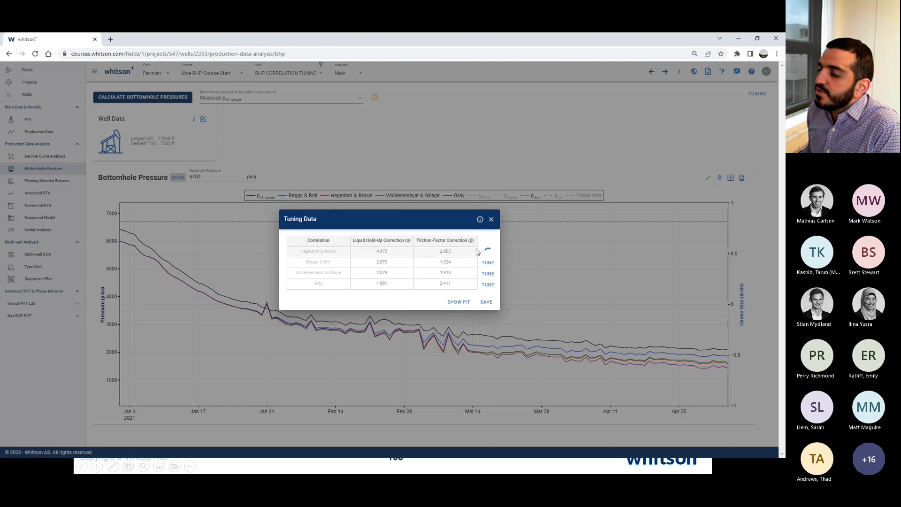
click(462, 304)
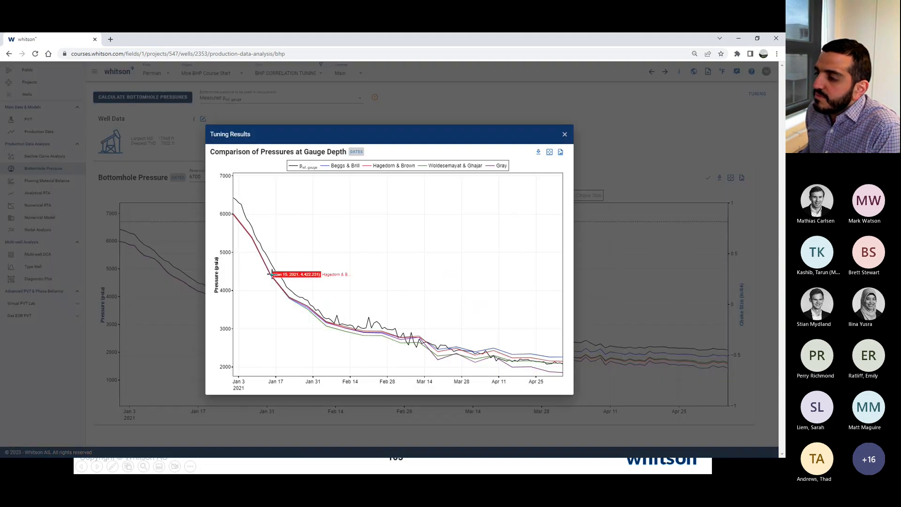
double_click(387, 166)
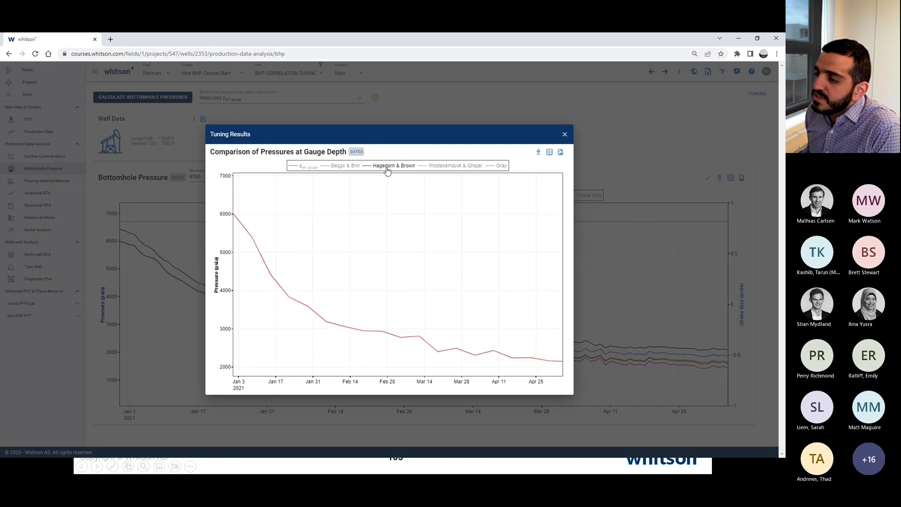
click(307, 166)
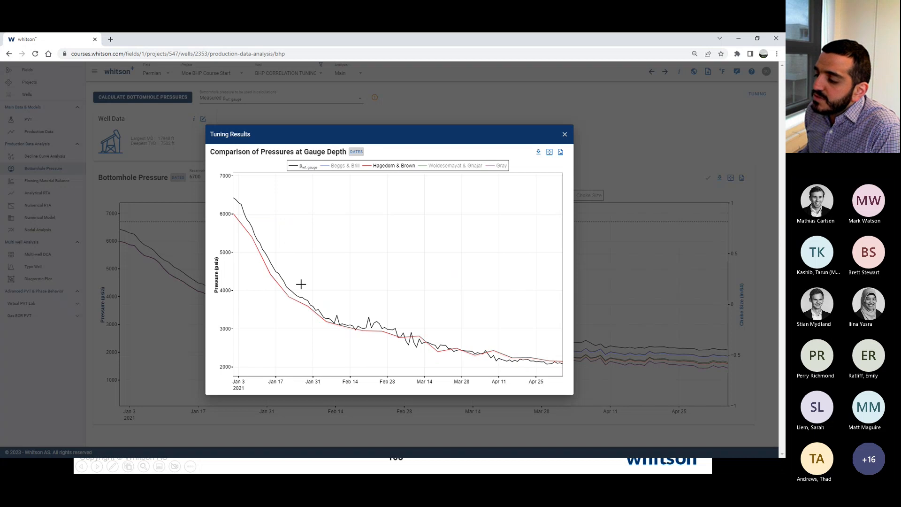
click(565, 135)
click(486, 305)
- Set the water salinity to 35000 ppm in the well data and save the change
click(204, 119)
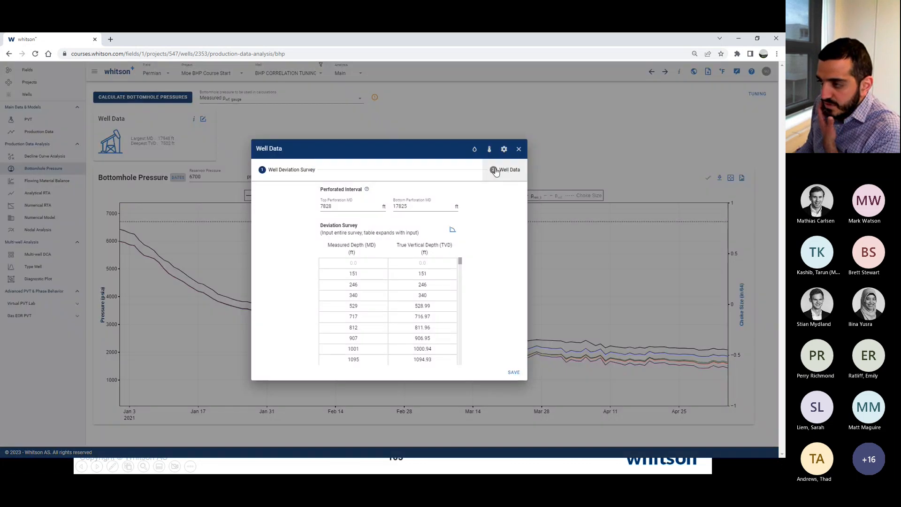
click(474, 148)
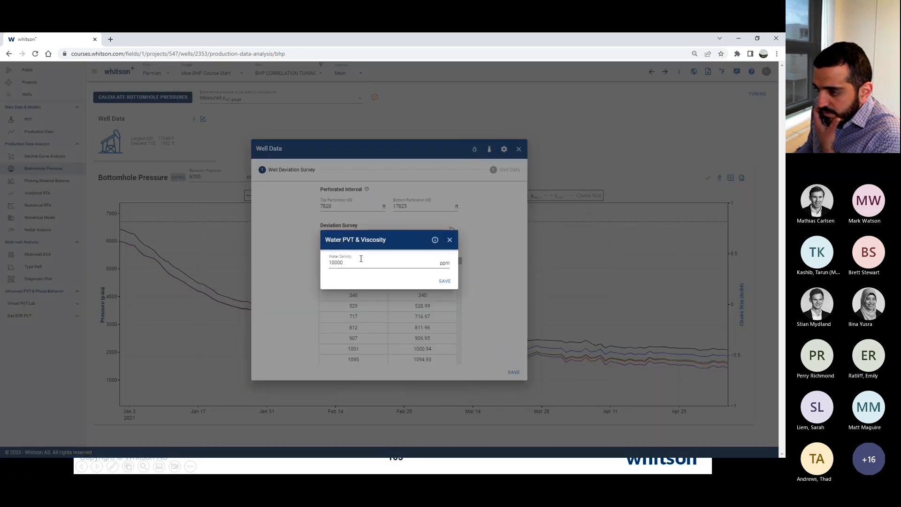
click(358, 261)
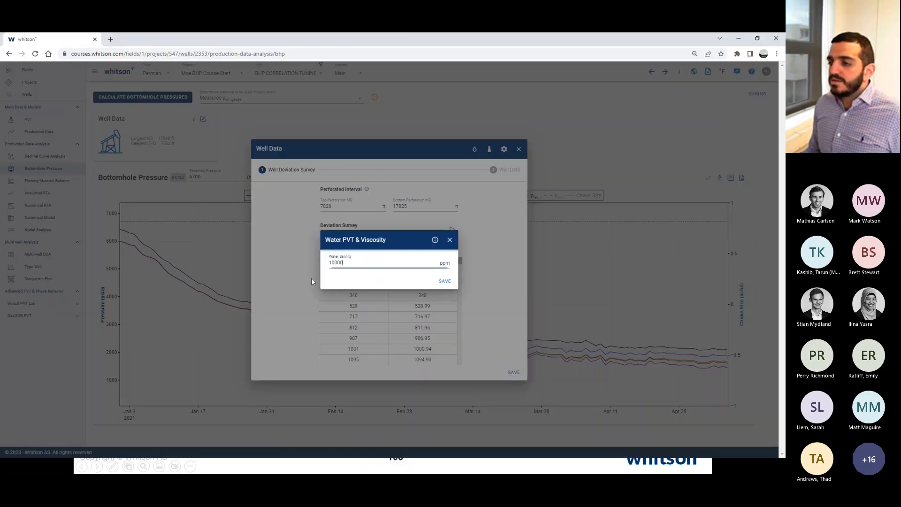
double_click(349, 268)
text(35000)
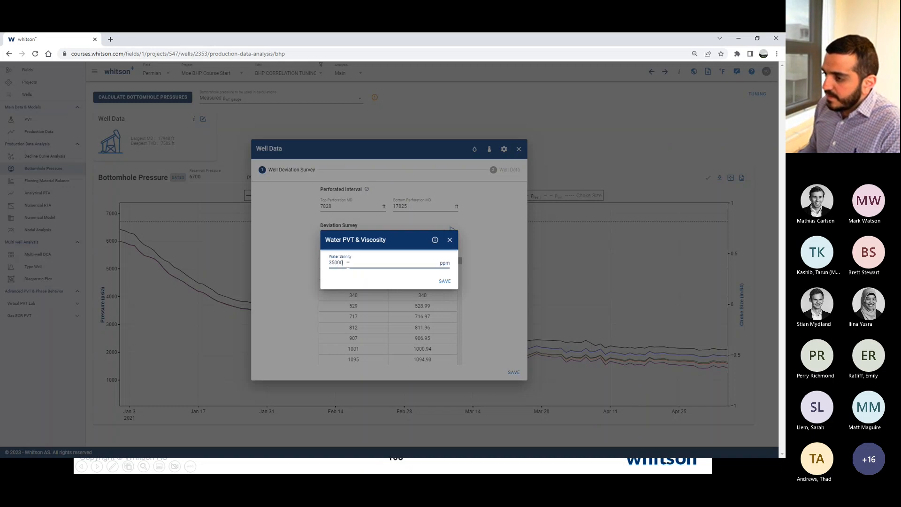
click(444, 281)
click(514, 373)
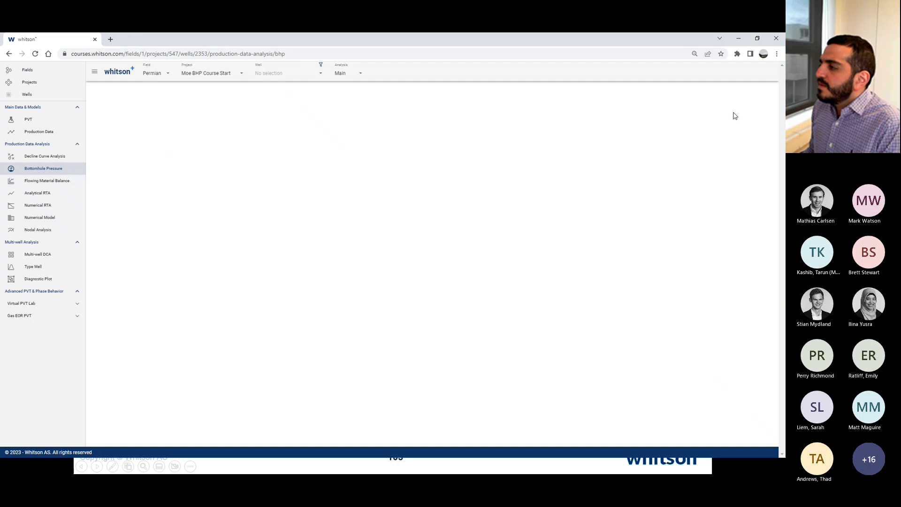
- Retune the Hagedorn & Brown correlation for the 35000 ppm salinity, overwriting its current tuning parameters
click(756, 96)
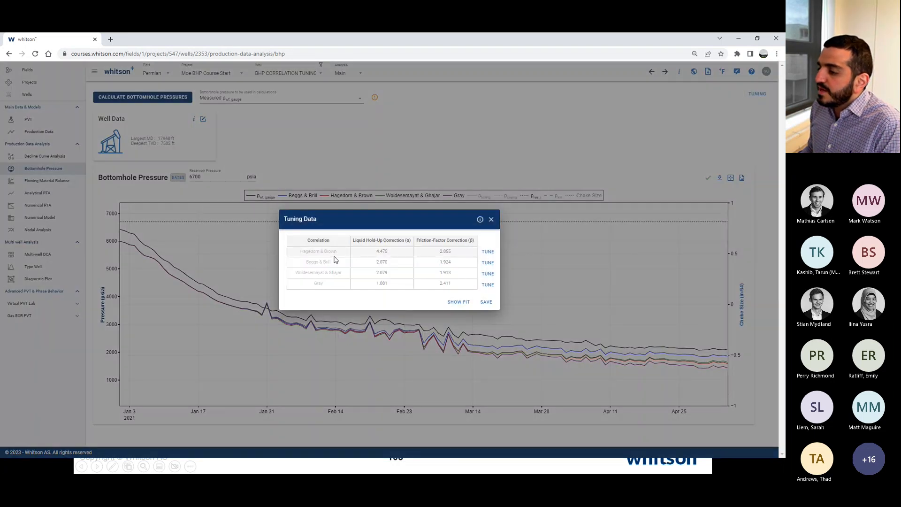
click(488, 251)
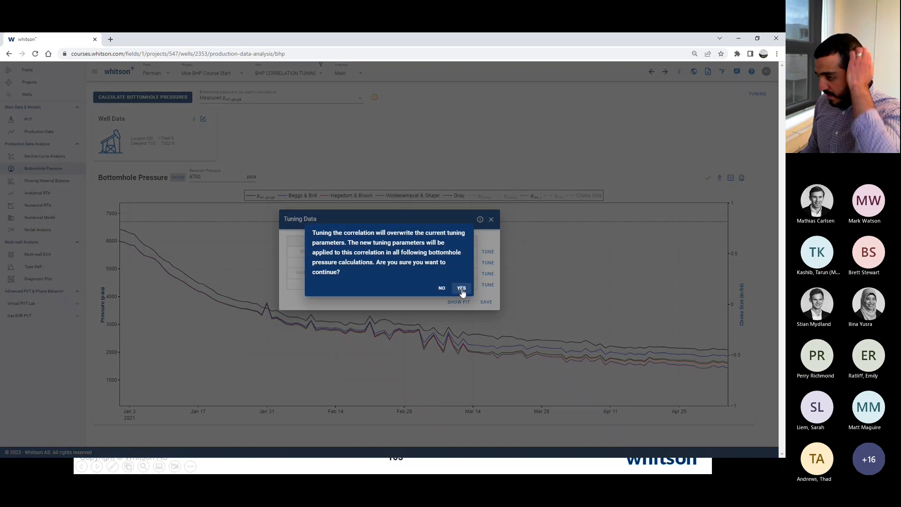
click(463, 287)
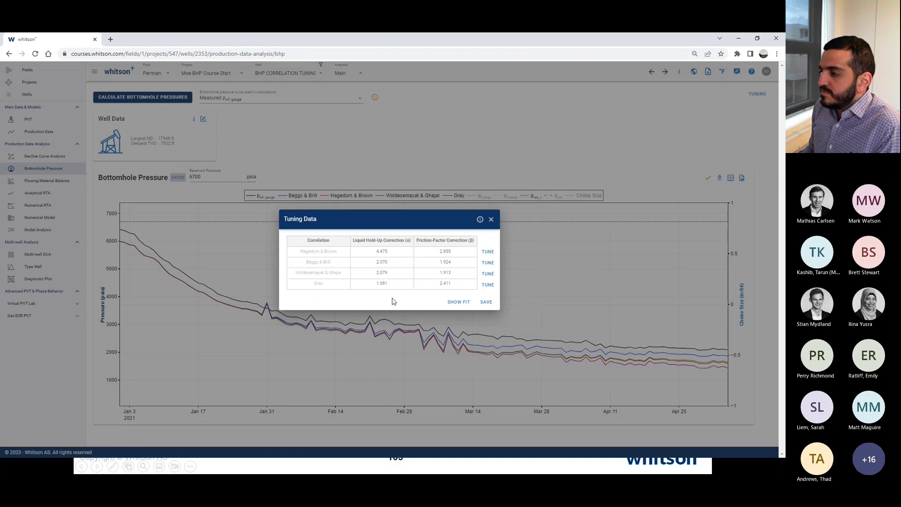
- Show the tuning fit with only Hagedorn & Brown and the gauge pressure, then close the results and tuning data
click(445, 273)
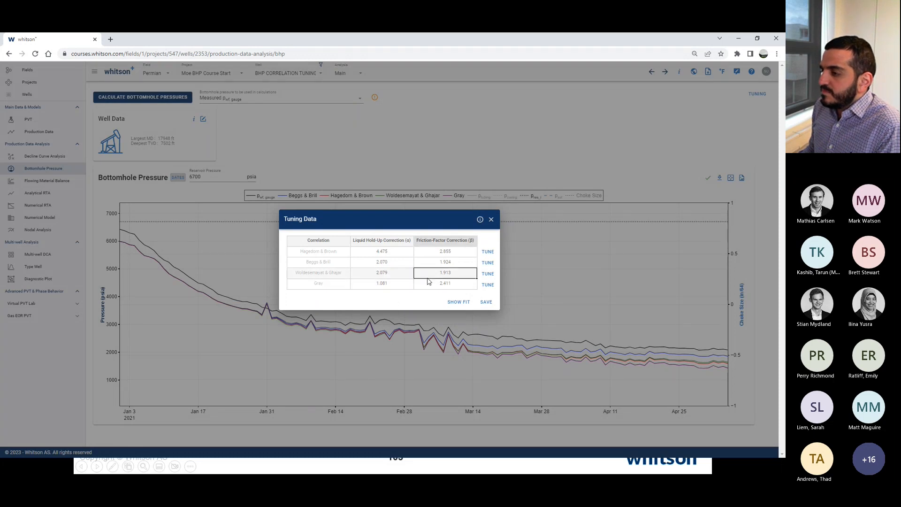
click(464, 301)
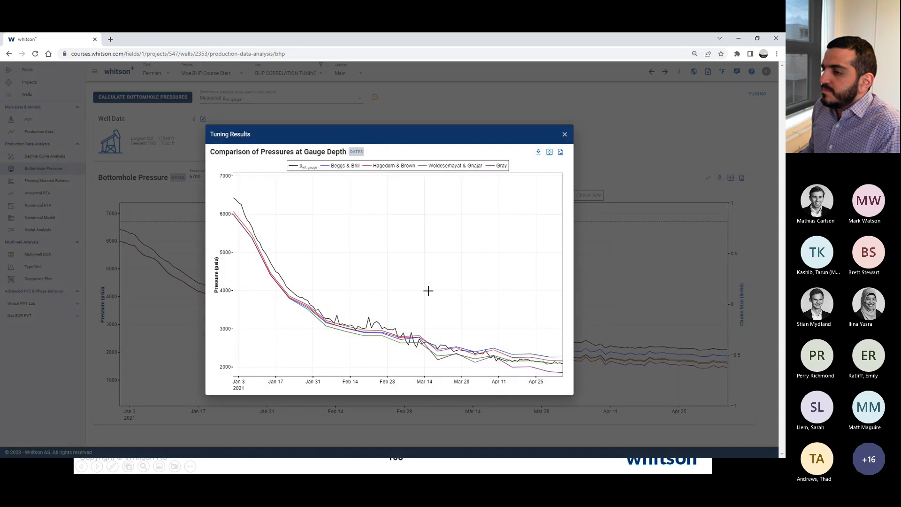
double_click(383, 167)
click(309, 168)
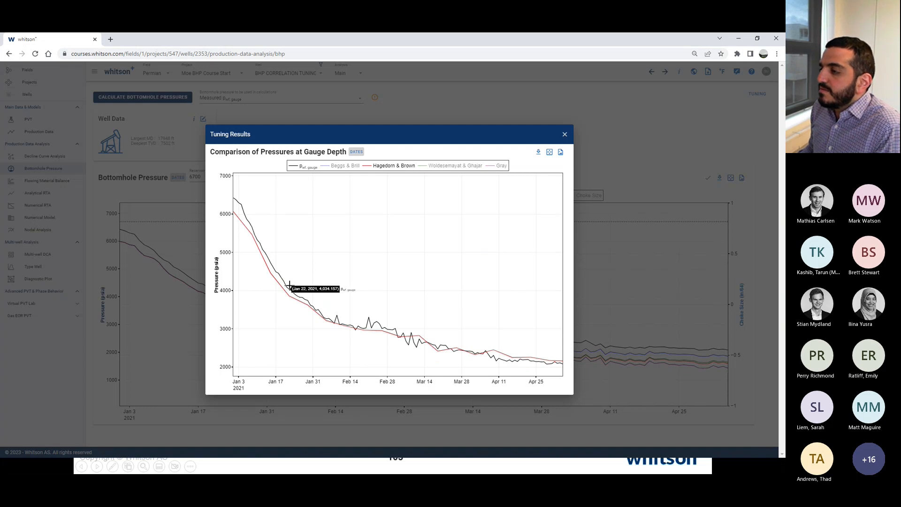
click(565, 134)
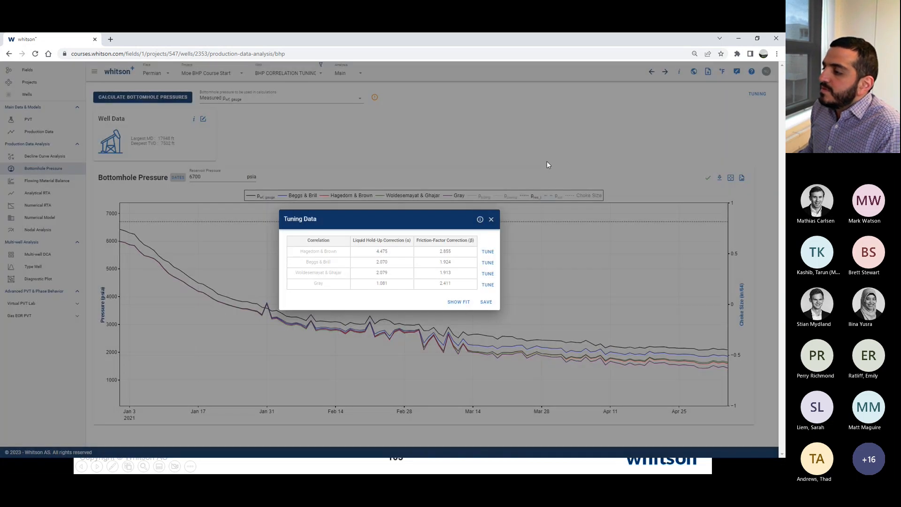
click(492, 220)
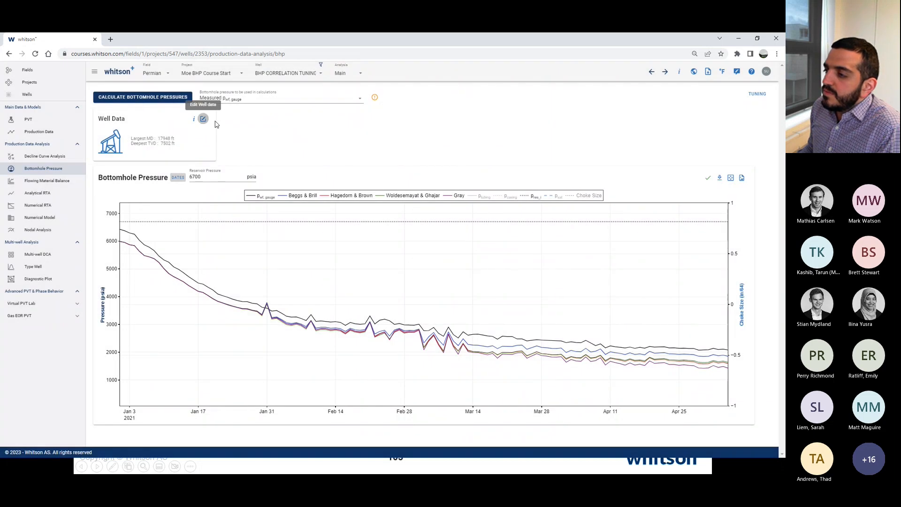
- Set the water salinity to 100000 ppm in the well data and save the change
click(203, 118)
click(474, 149)
double_click(371, 265)
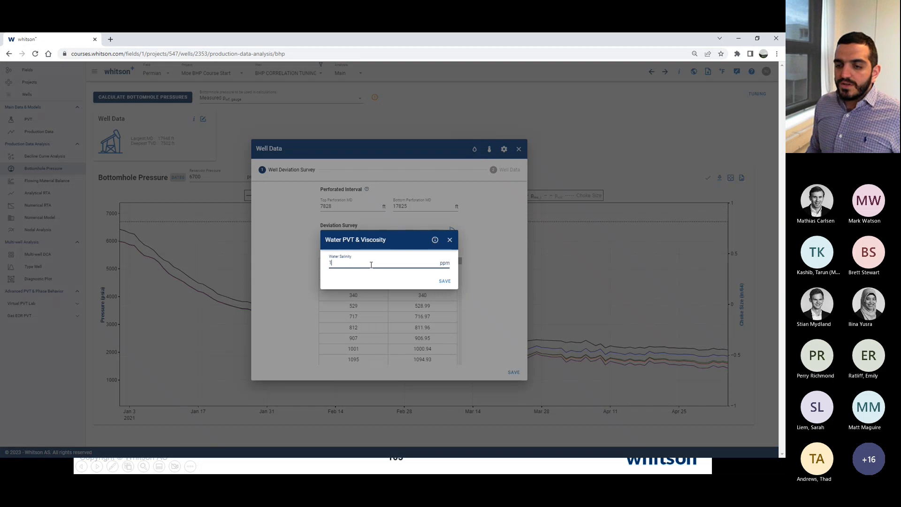
text(100000)
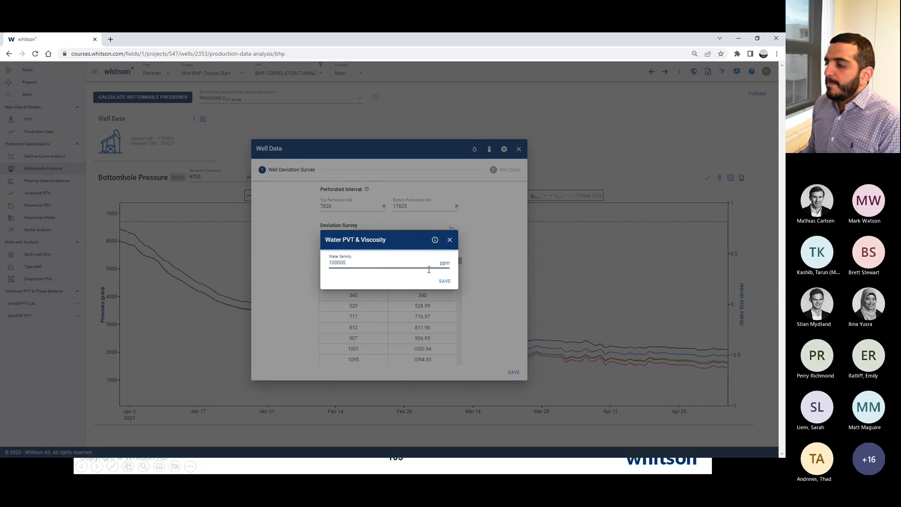
click(443, 281)
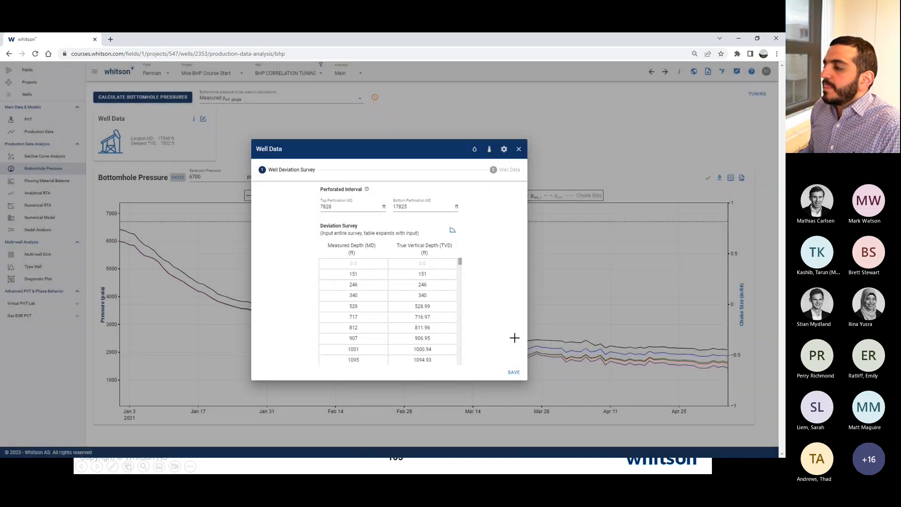
click(514, 372)
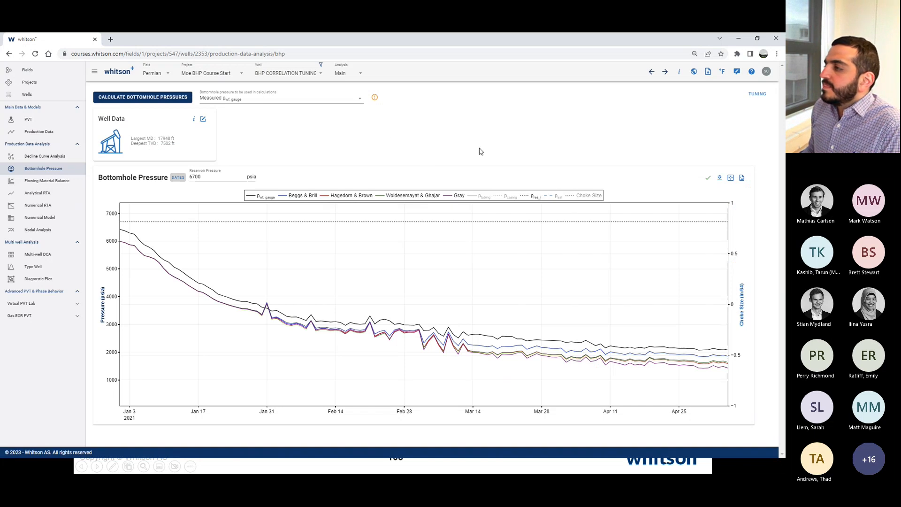
- Retune the Hagedorn & Brown correlation for the 100000 ppm salinity, overwriting its current tuning parameters
click(759, 98)
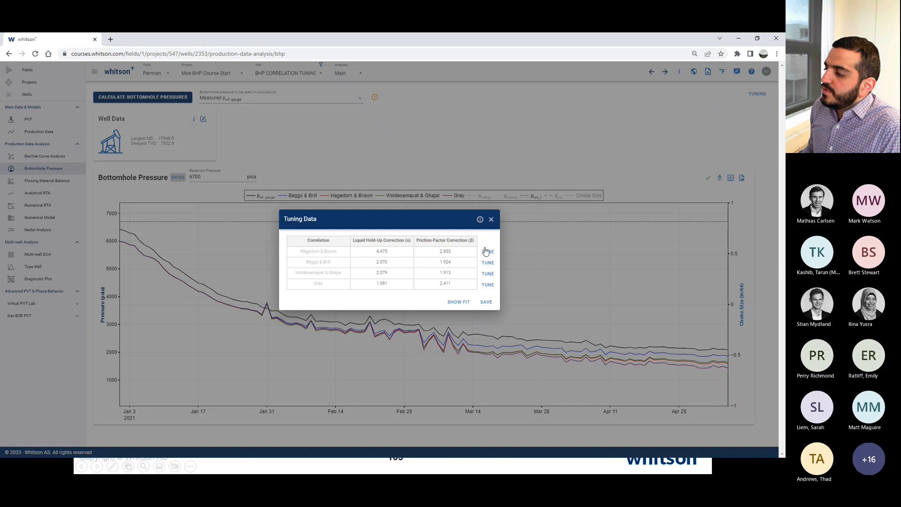
click(487, 252)
click(460, 288)
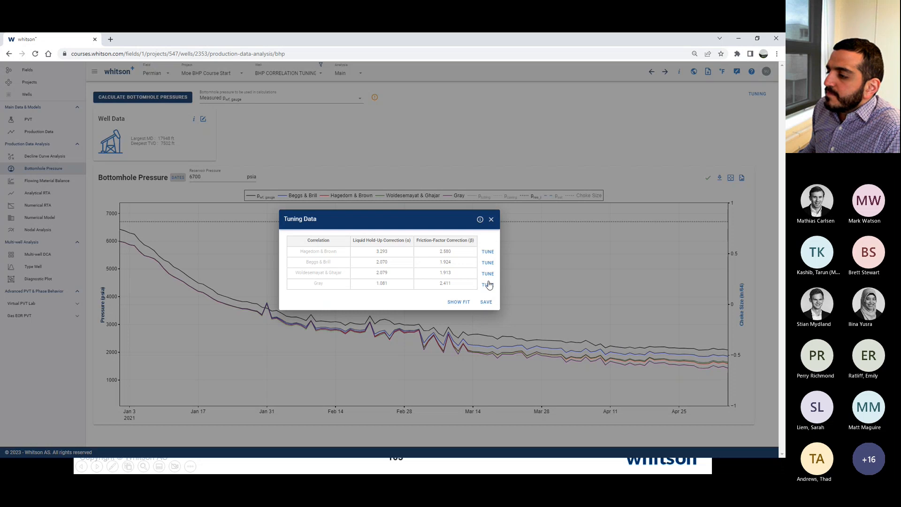
- Show the Hagedorn & Brown fit against the gauge pressure, adding the Beggs & Brill curve briefly for comparison
click(459, 301)
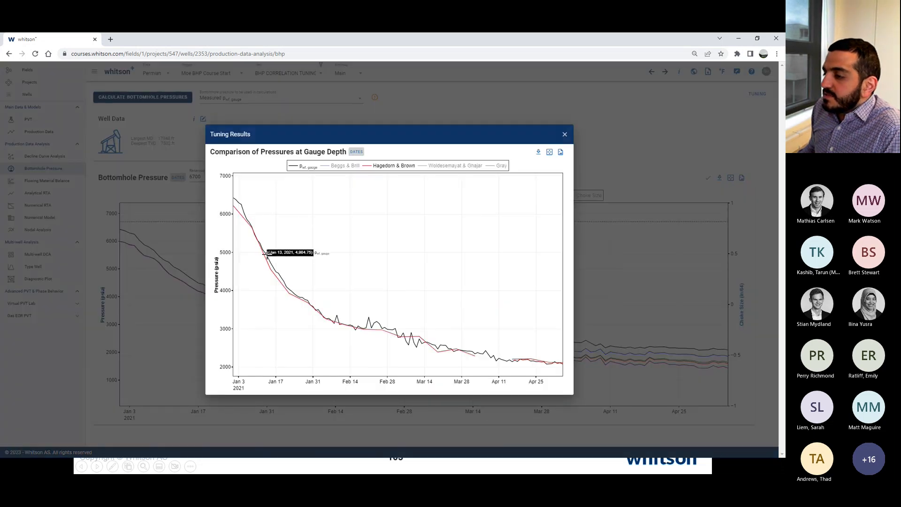
click(350, 167)
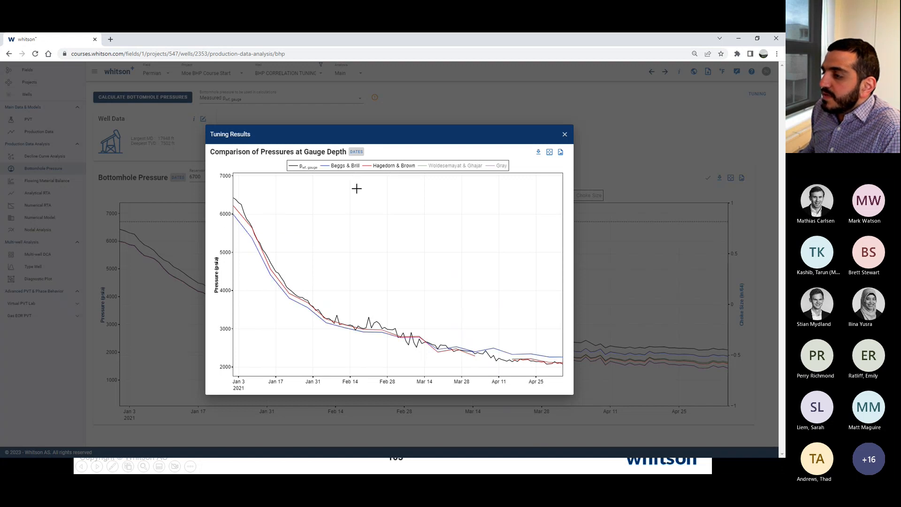
click(342, 168)
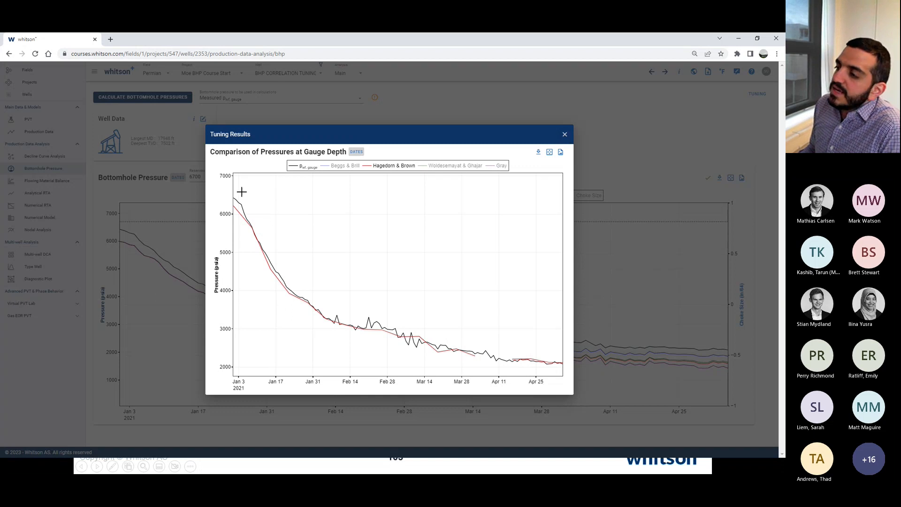
- Close the tuning results, save the tuning parameters, and review the saved hold-up and friction-factor corrections of all correlations
click(565, 136)
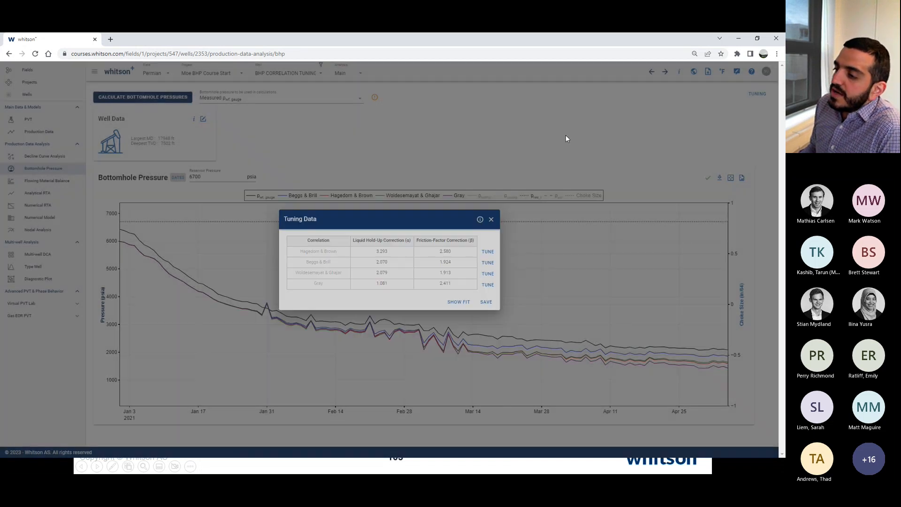
click(487, 303)
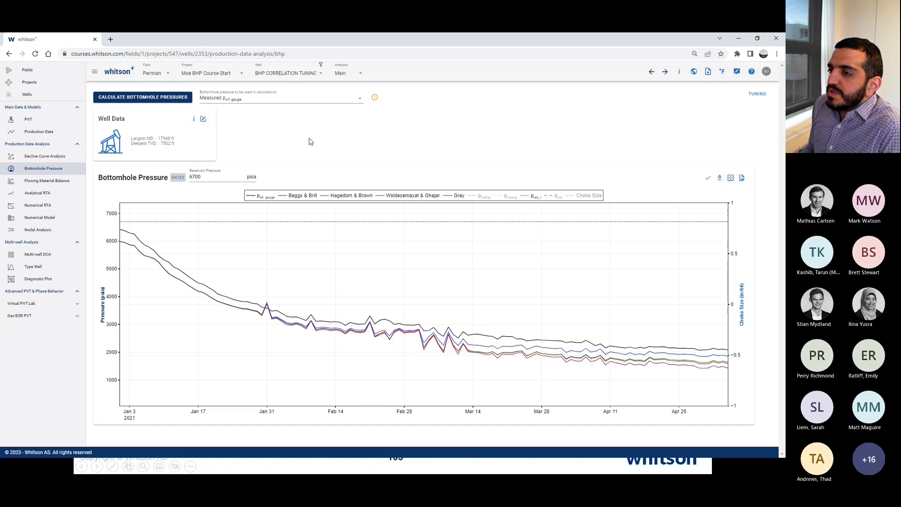
click(758, 94)
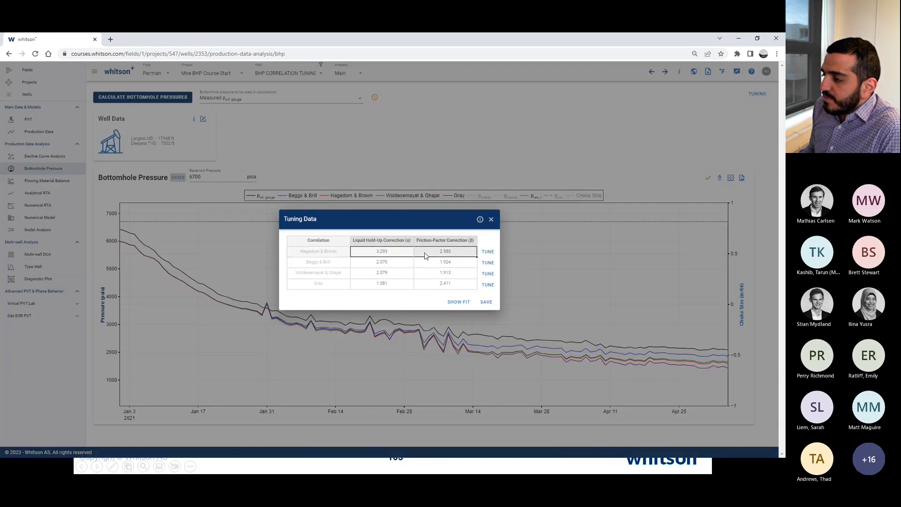
drag(425, 255, 450, 283)
drag(389, 254, 445, 284)
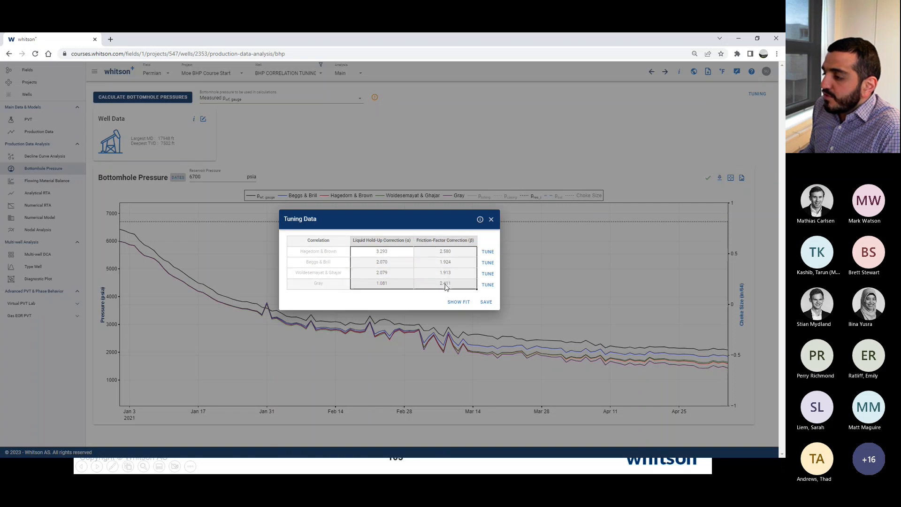
click(491, 220)
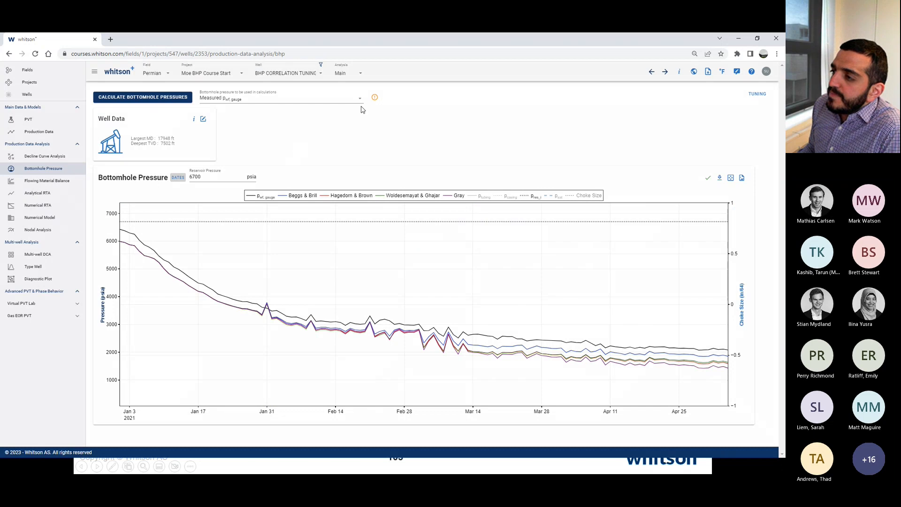
- Recalculate the bottomhole pressures with the changed tuning and salinity, and plot only the gauge pressure and Hagedorn & Brown
mouse_move(375, 100)
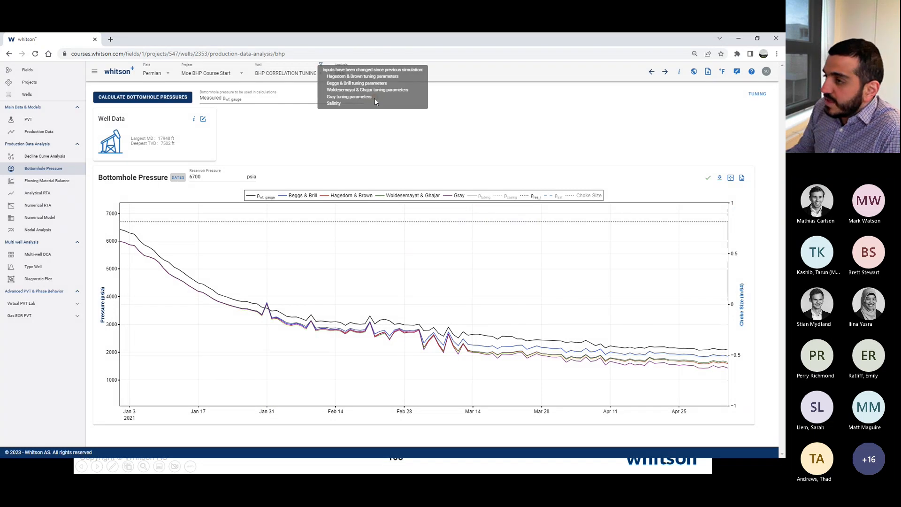
scroll(374, 98, up, 5)
scroll(375, 102, down, 5)
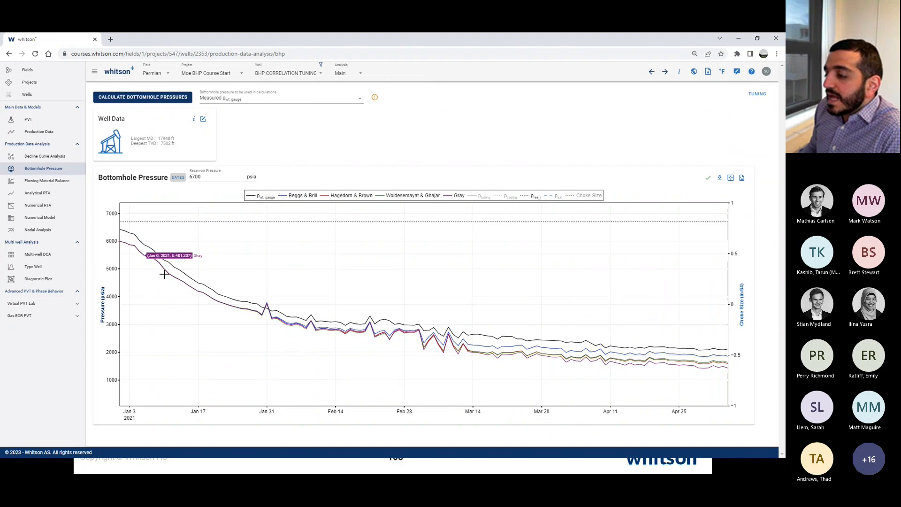
click(163, 95)
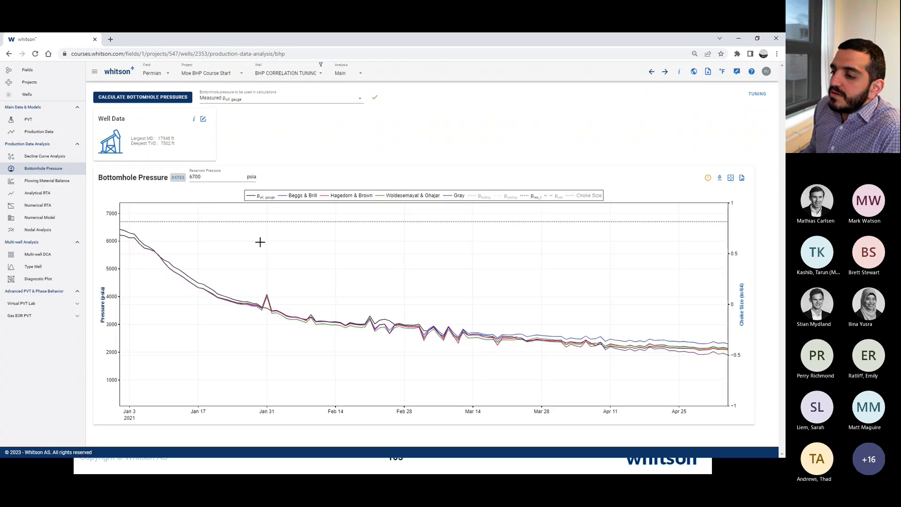
double_click(266, 197)
click(333, 196)
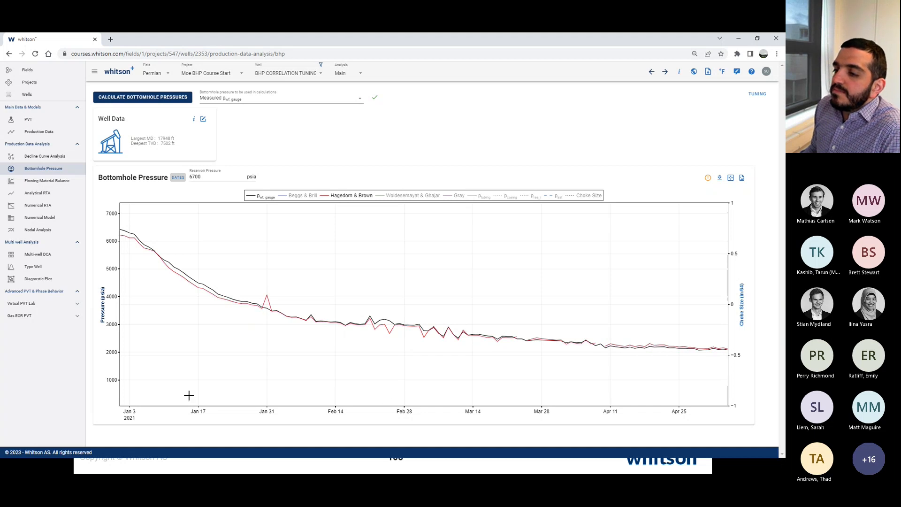
mouse_move(136, 237)
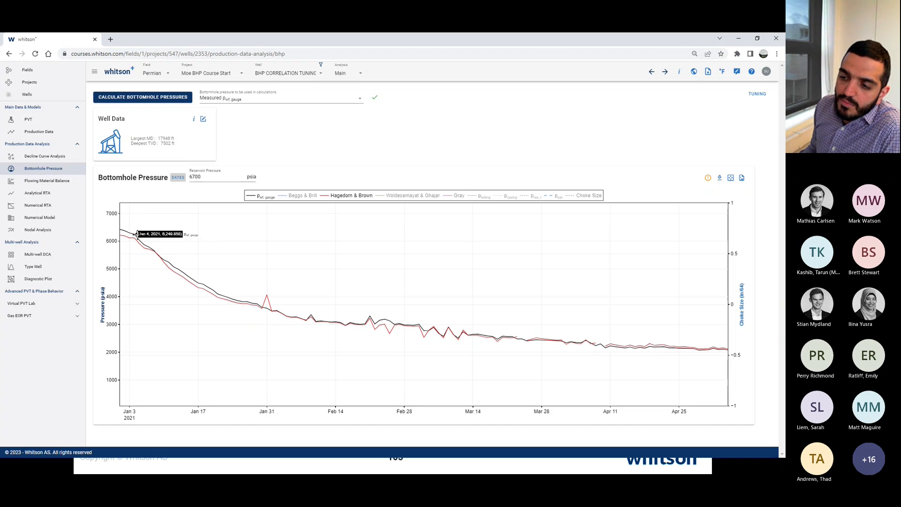
- Set the water salinity to 150000 ppm in the well data and save the change
click(203, 119)
click(474, 149)
double_click(386, 260)
text(150000)
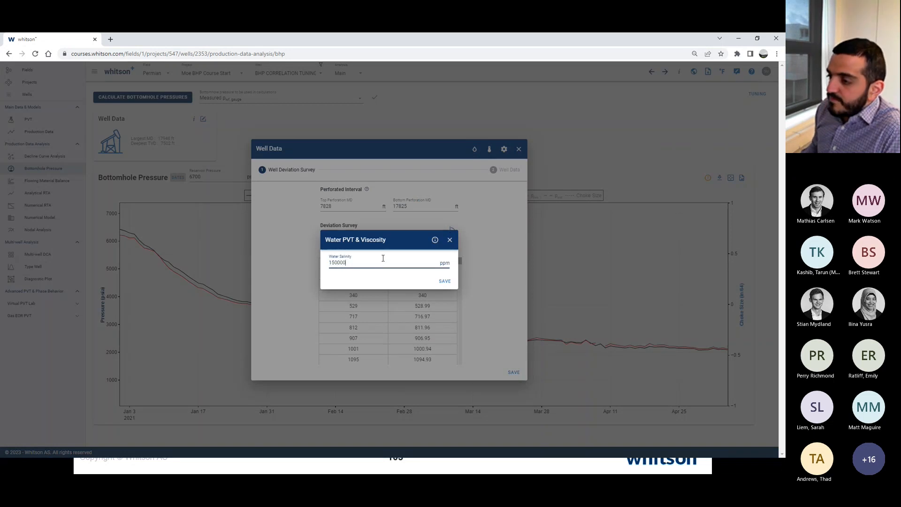
click(445, 281)
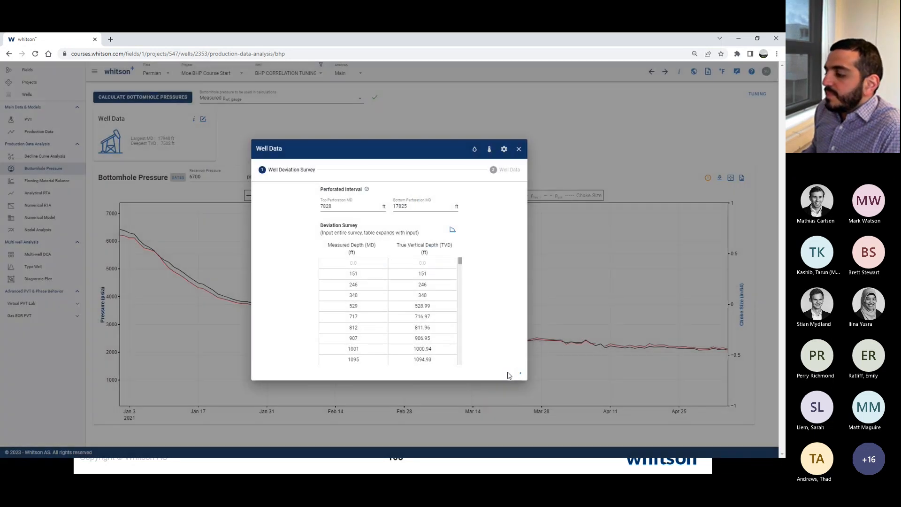
click(514, 372)
- Retune the Hagedorn & Brown correlation for the 150000 ppm salinity, check its fit at gauge depth, and save the tuning parameters
click(757, 94)
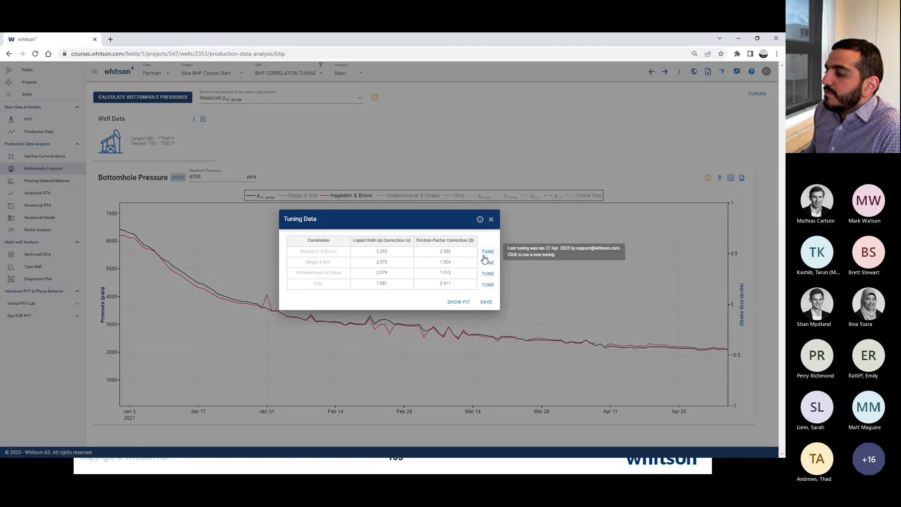
click(485, 254)
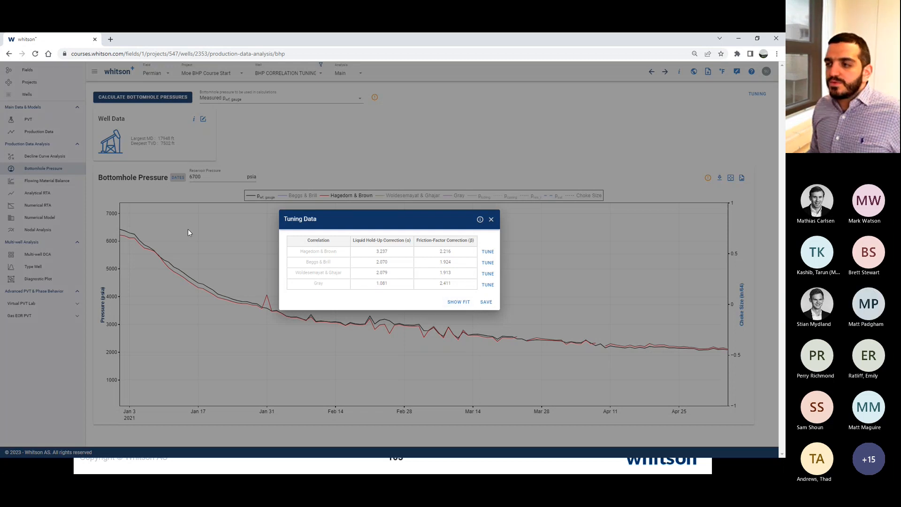
click(459, 302)
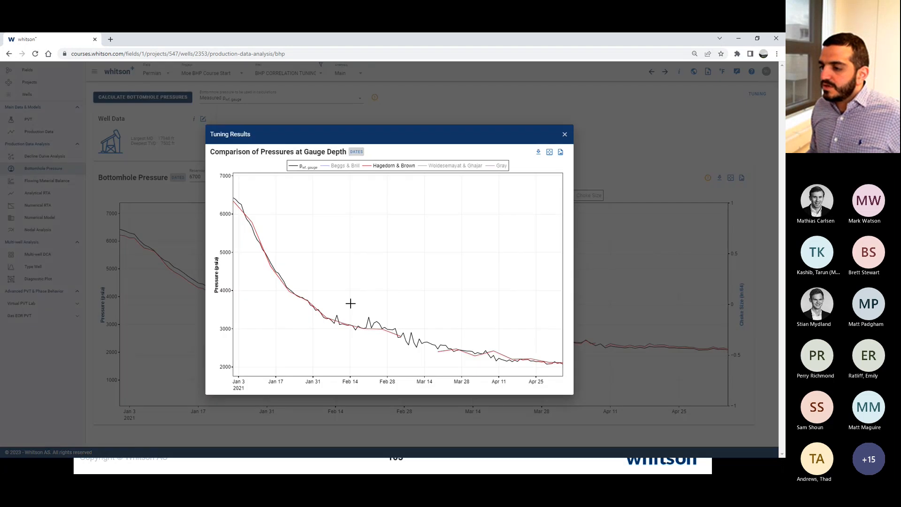
click(564, 135)
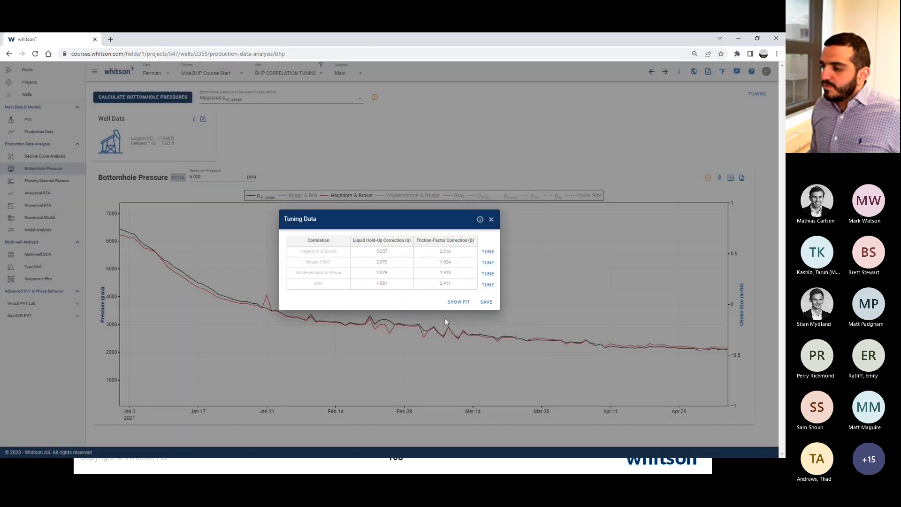
click(486, 301)
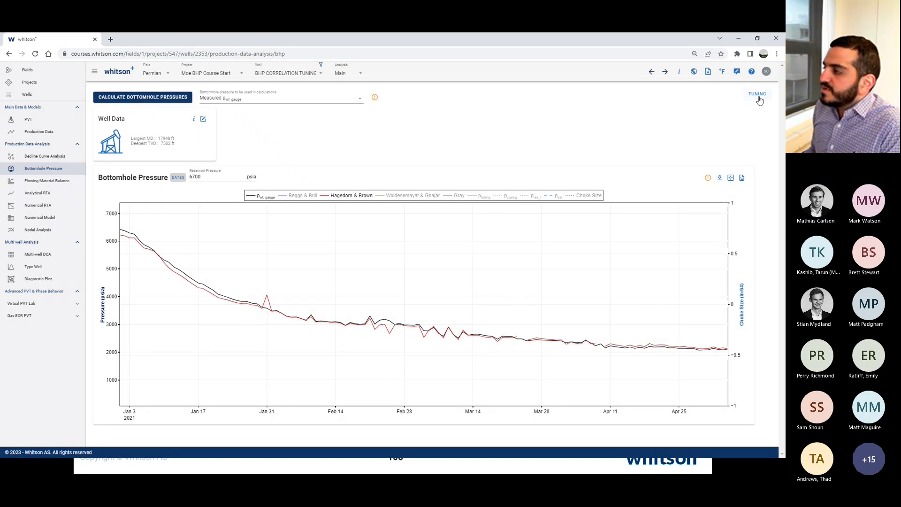
- Switch to the course participant's project and open its BHP CORRELATION TUNING well
click(215, 76)
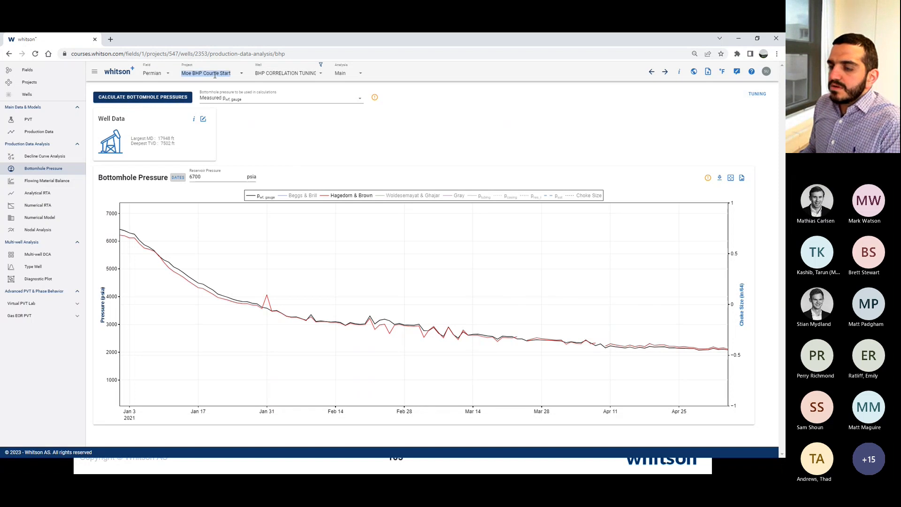
text(taru)
key(BackSpace)
key(BackSpace)
key(BackSpace)
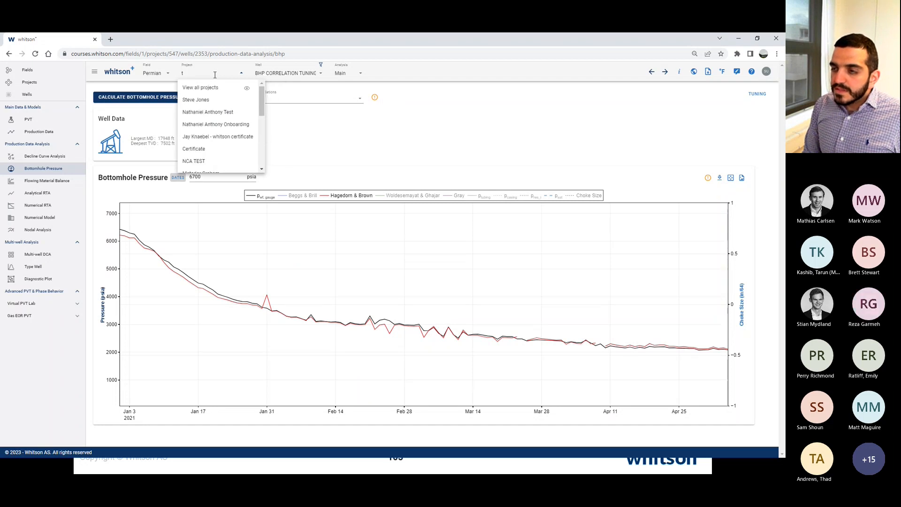
text(k)
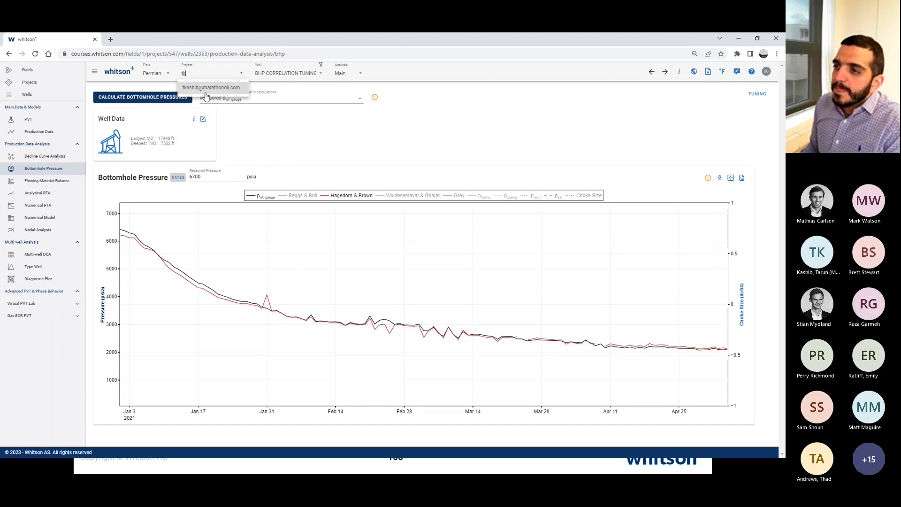
click(203, 89)
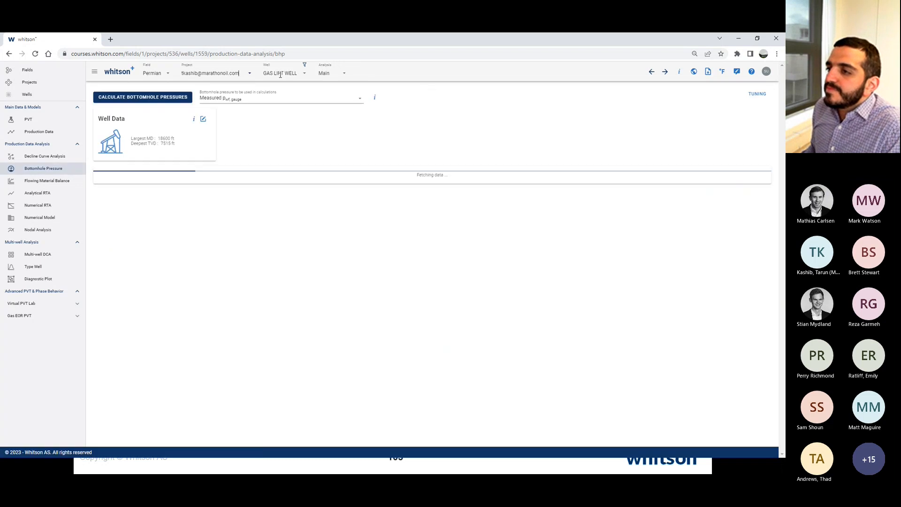
click(282, 75)
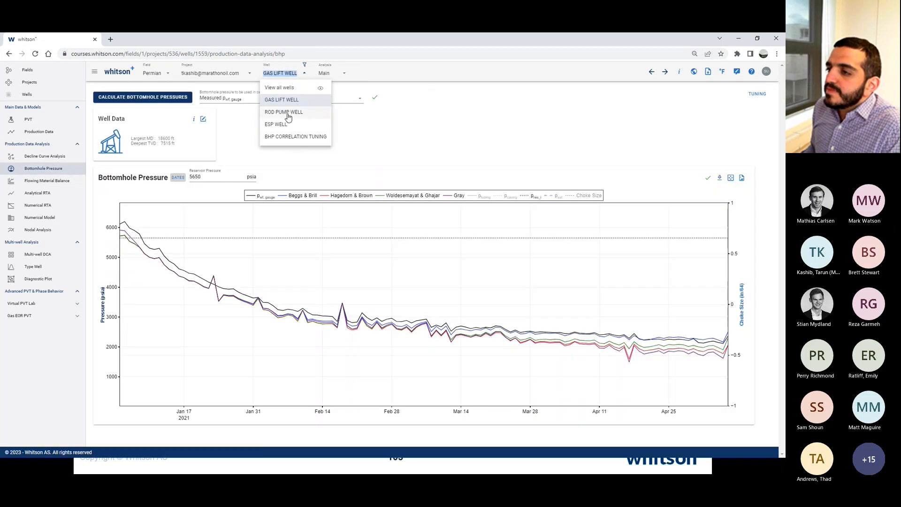
click(284, 136)
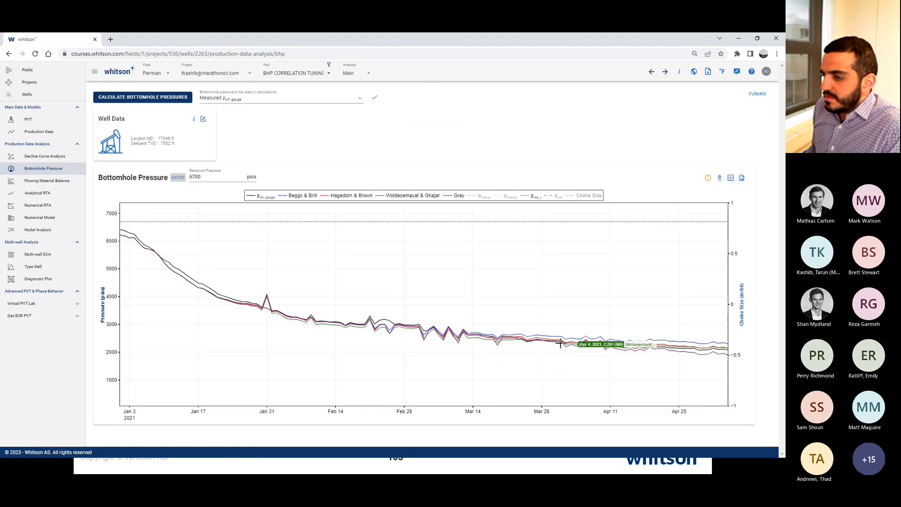
- Isolate the Hagedorn & Brown curve and compare it in turn with Woldesemayat & Ghajar, Beggs & Brill and Gray
double_click(344, 197)
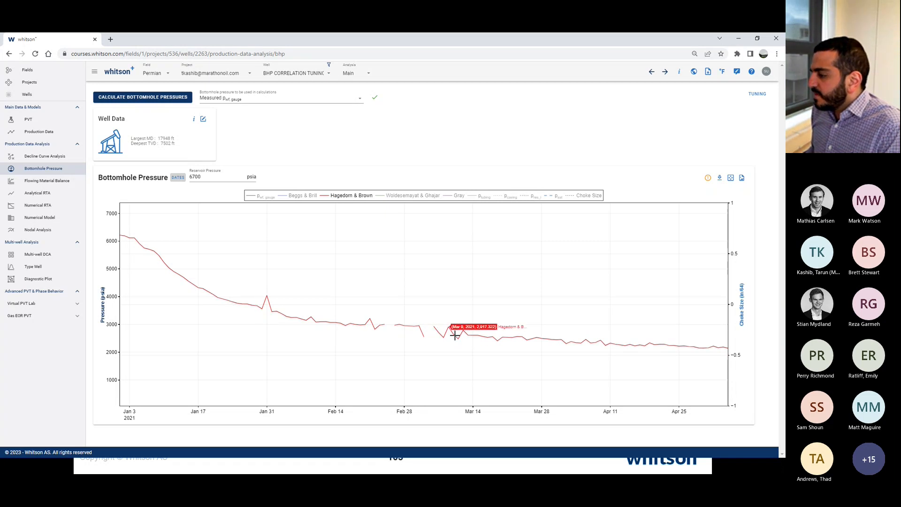
click(424, 199)
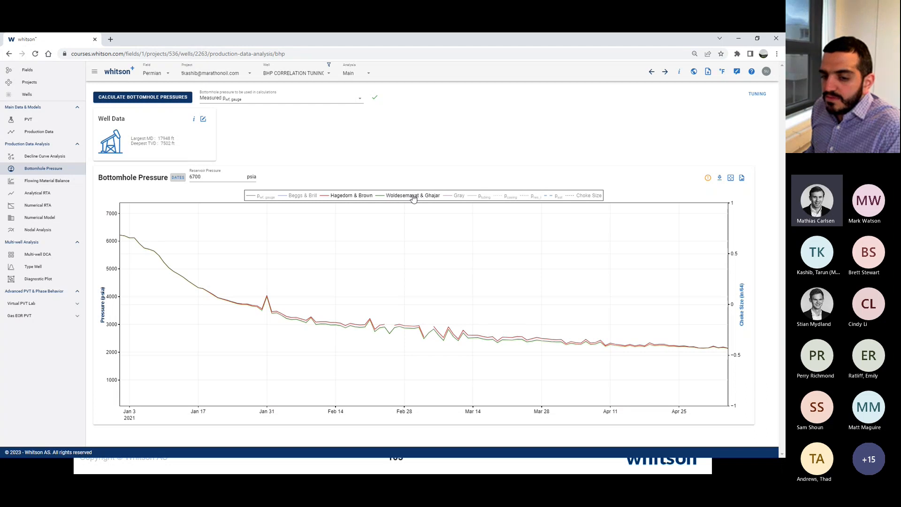
click(413, 196)
click(302, 195)
click(299, 195)
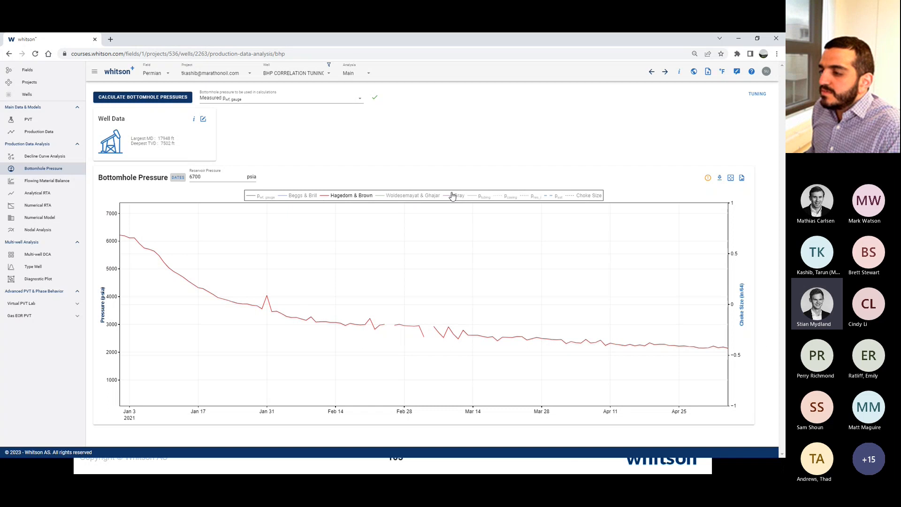
click(454, 197)
click(454, 196)
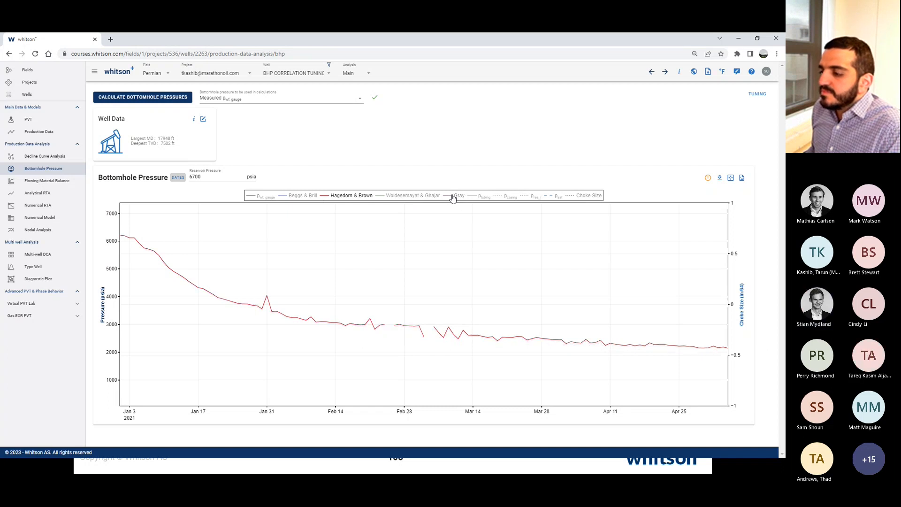
- Examine the Hagedorn & Brown hold-up and friction-factor corrections in this well's tuning data, then close it
click(757, 95)
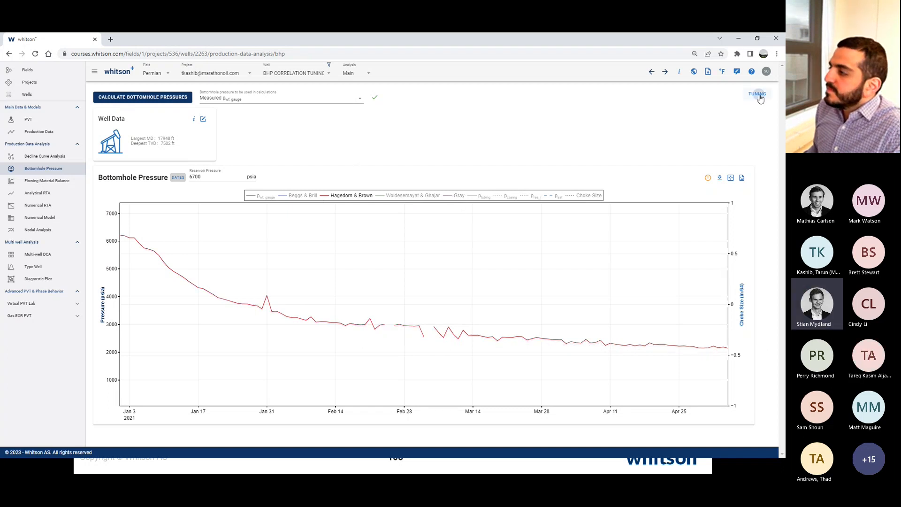
drag(382, 252, 429, 251)
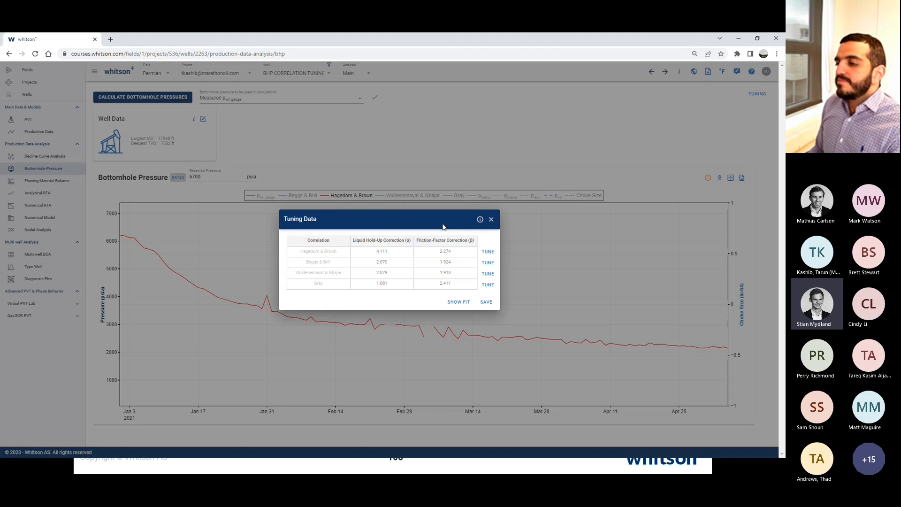
click(394, 254)
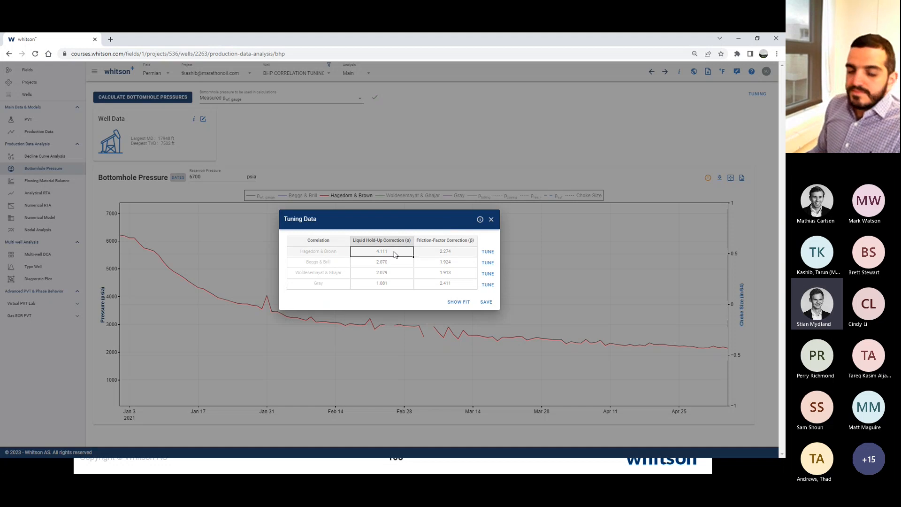
click(492, 222)
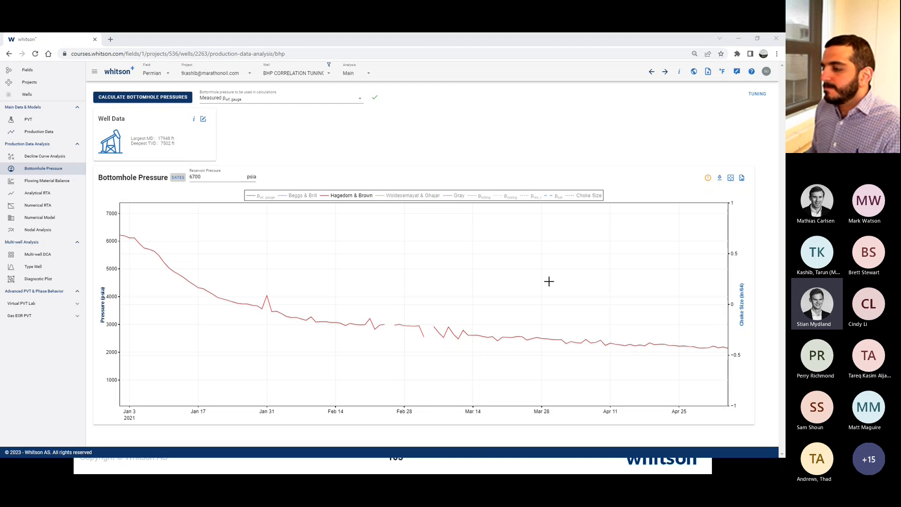
- Overlay Woldesemayat & Ghajar on the Hagedorn & Brown curve, view the feedback form briefly, and hide both again
click(397, 198)
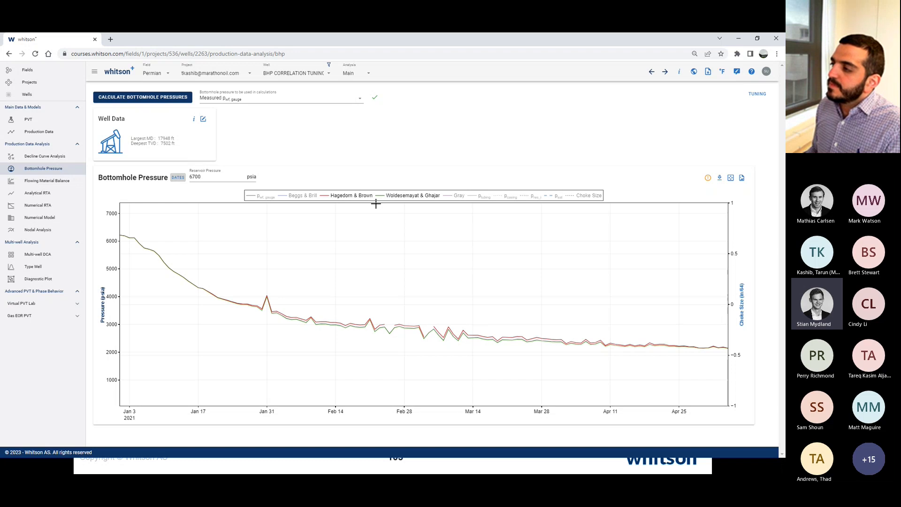
click(737, 71)
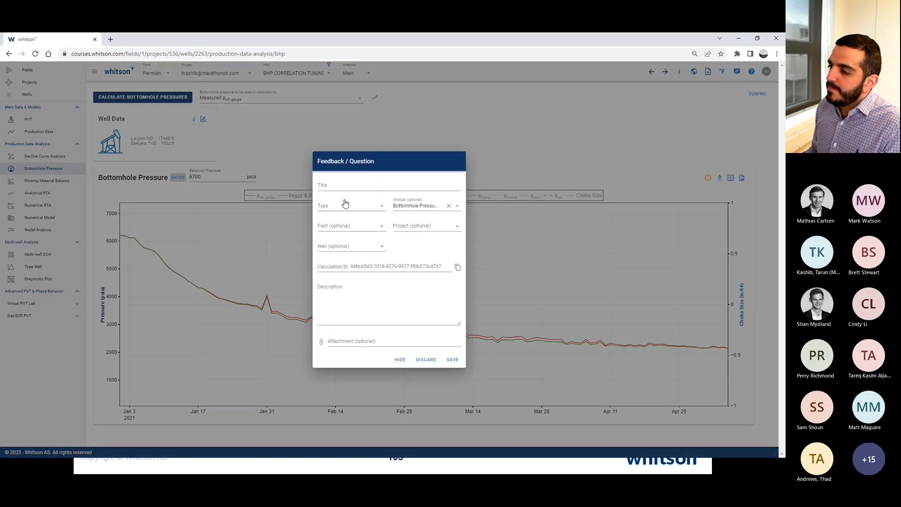
click(400, 359)
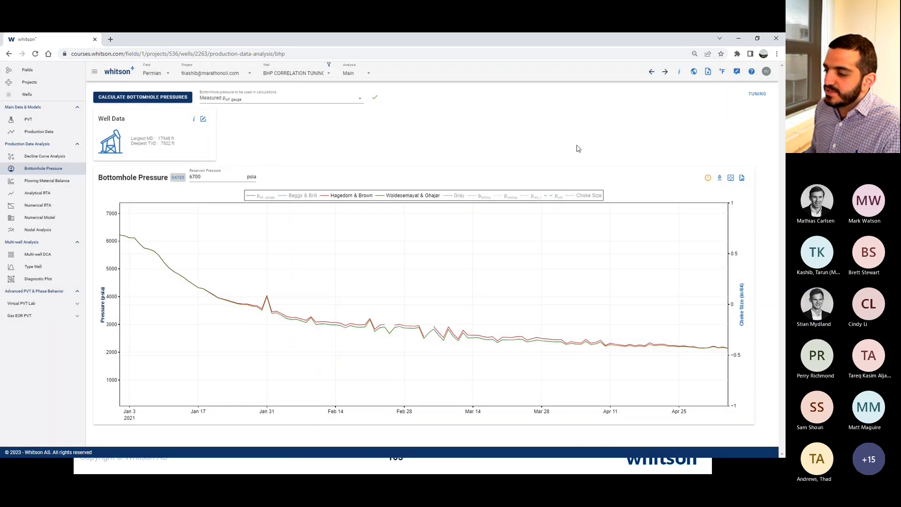
click(393, 198)
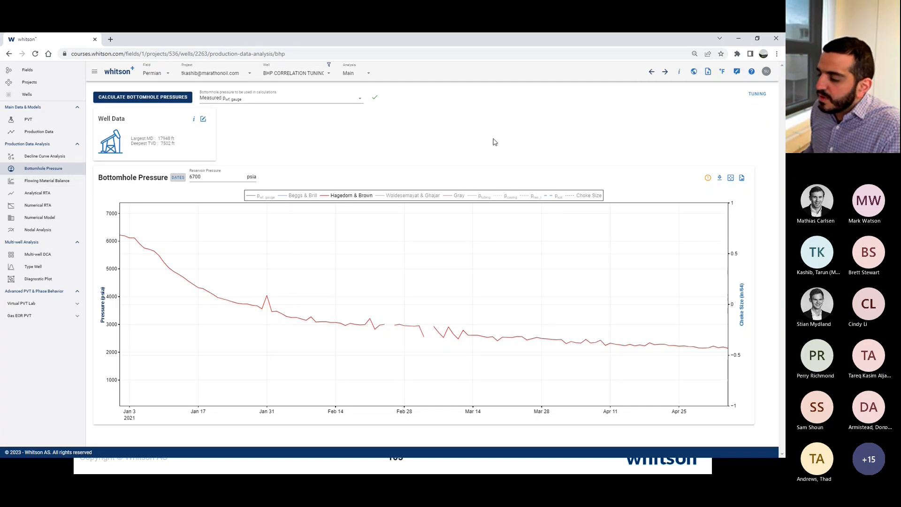
- View the Feedback / Question form, hide it again, and magnify the feedback control before restoring the normal view
click(737, 72)
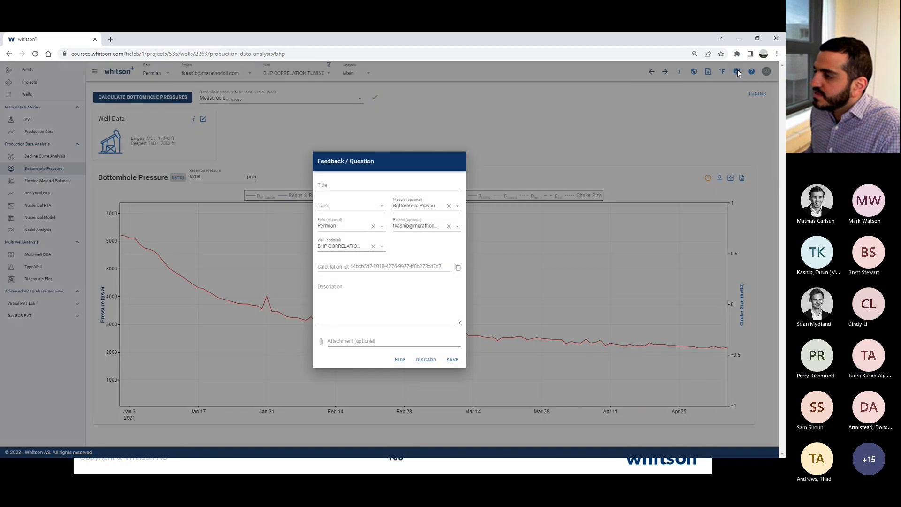
click(399, 360)
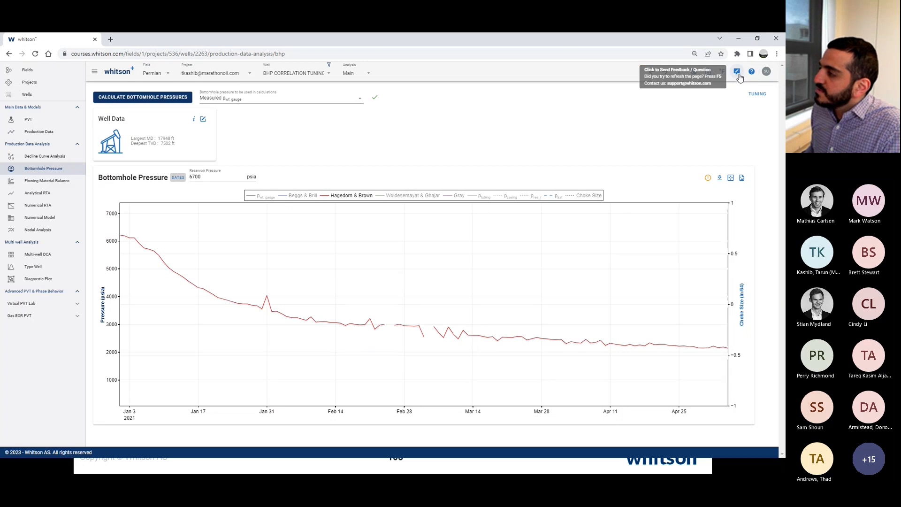
scroll(739, 78, up, 5)
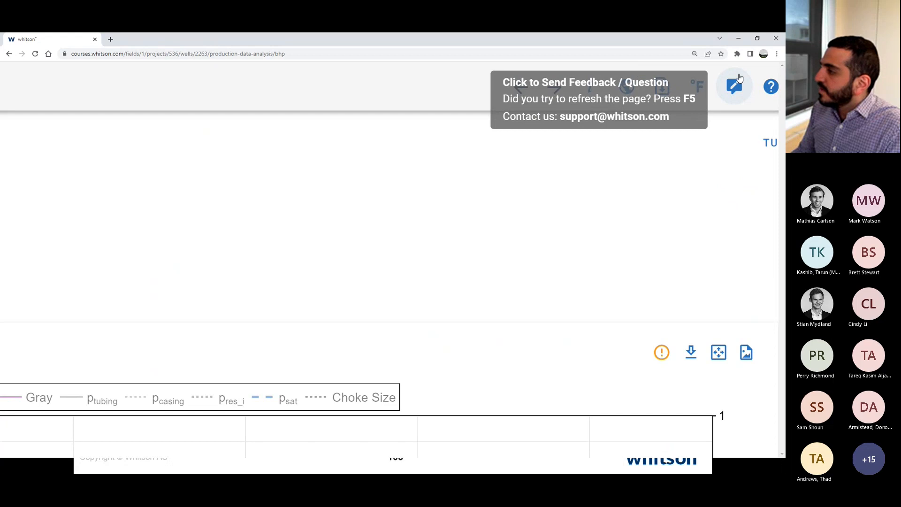
scroll(739, 77, down, 5)
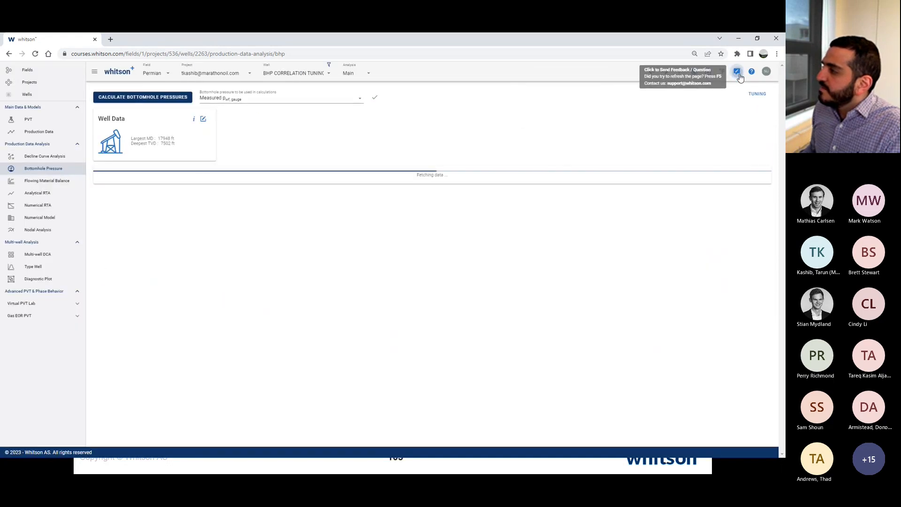
- Start a feedback entry titled "Why are some of H&B values missing from calc?" and set its type to Question
click(738, 73)
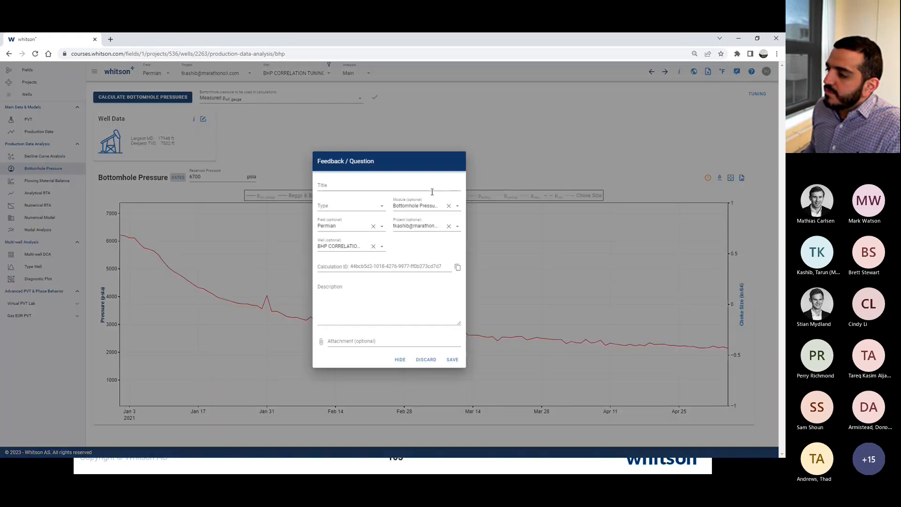
click(337, 186)
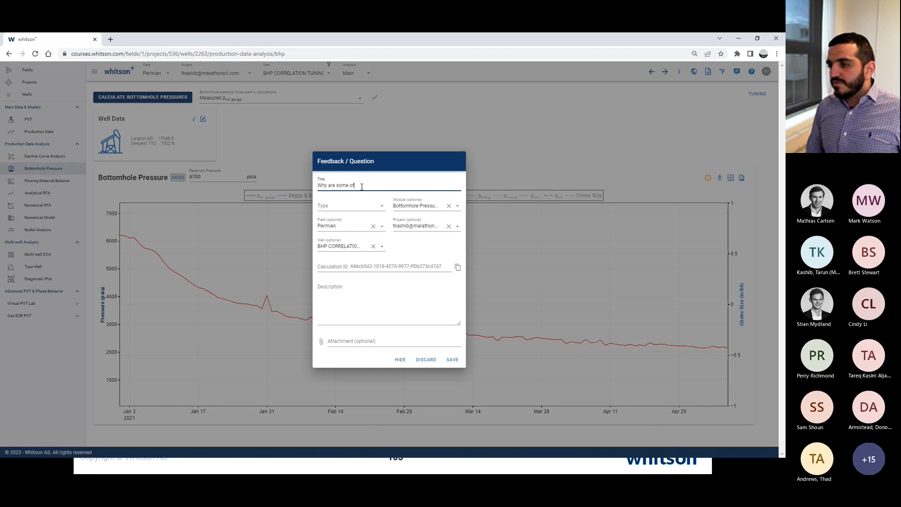
key(ctrl+f)
click(361, 187)
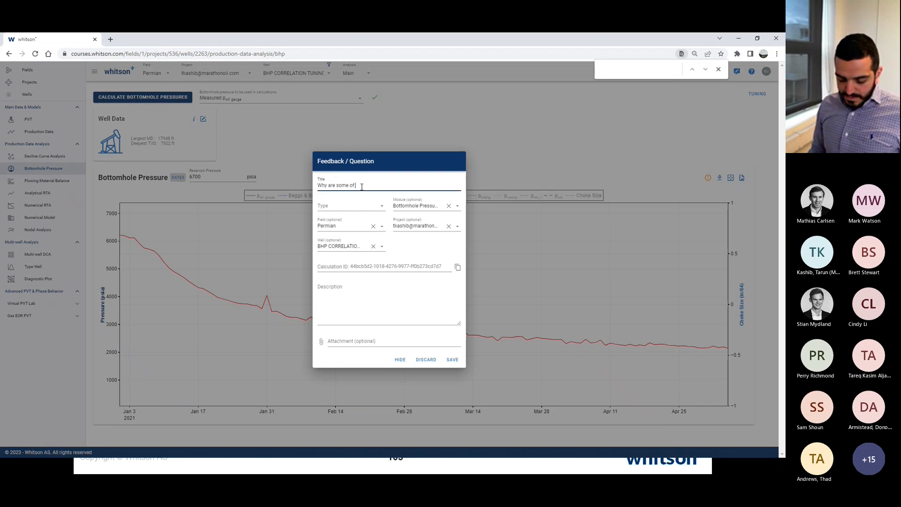
text(H&B )
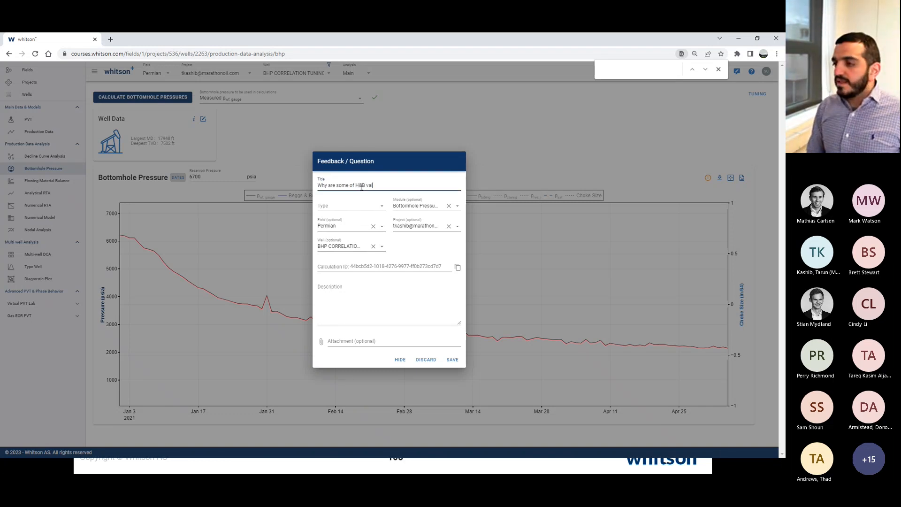
text(values missing from calc?)
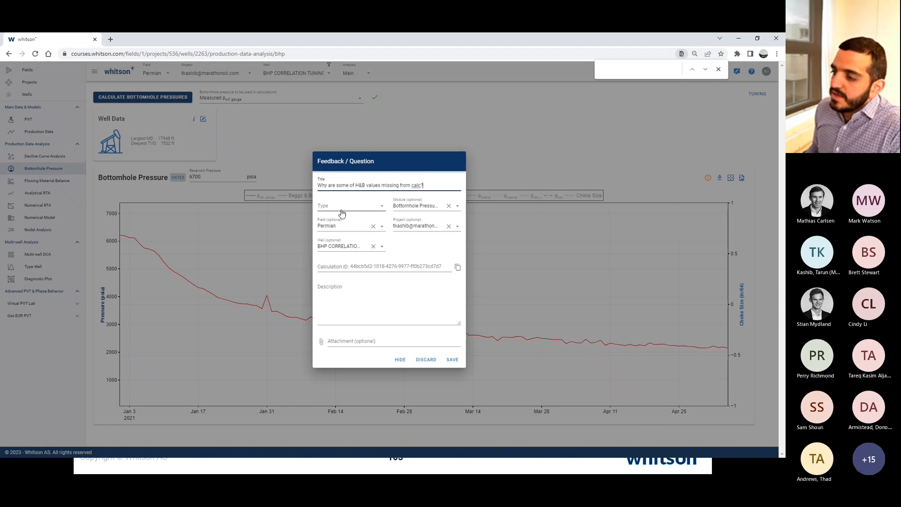
click(342, 207)
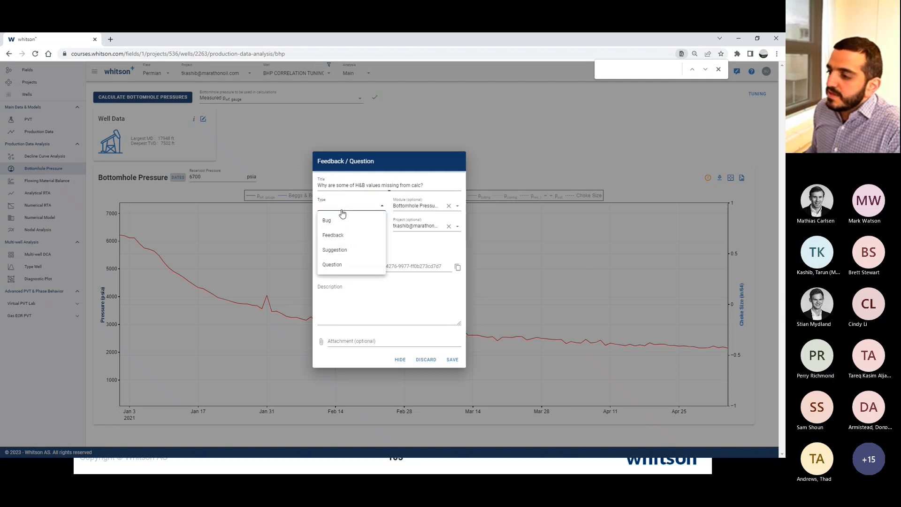
click(335, 264)
- Fill in the feedback description by addressing a colleague by first name with "please take a look :)", and save the entry
click(358, 302)
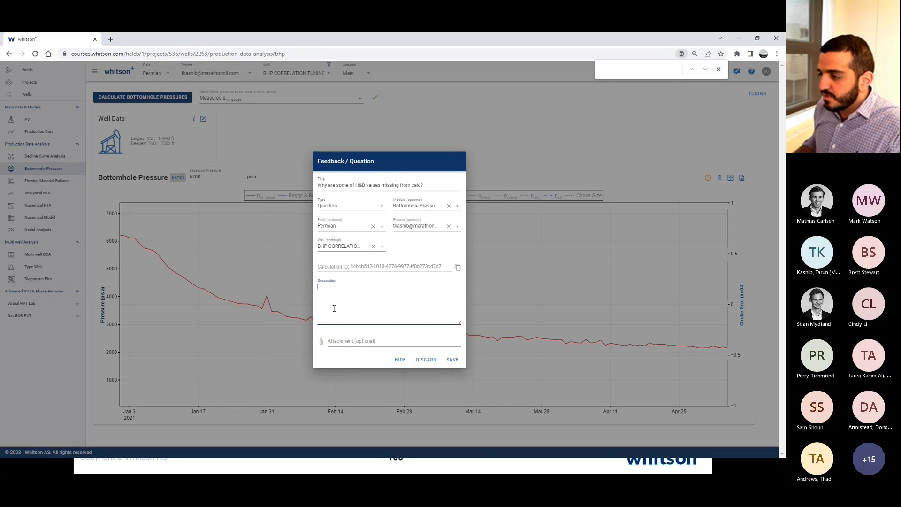
mouse_move(350, 266)
mouse_down()
mouse_move(445, 277)
mouse_move(350, 267)
mouse_up()
click(428, 266)
click(350, 308)
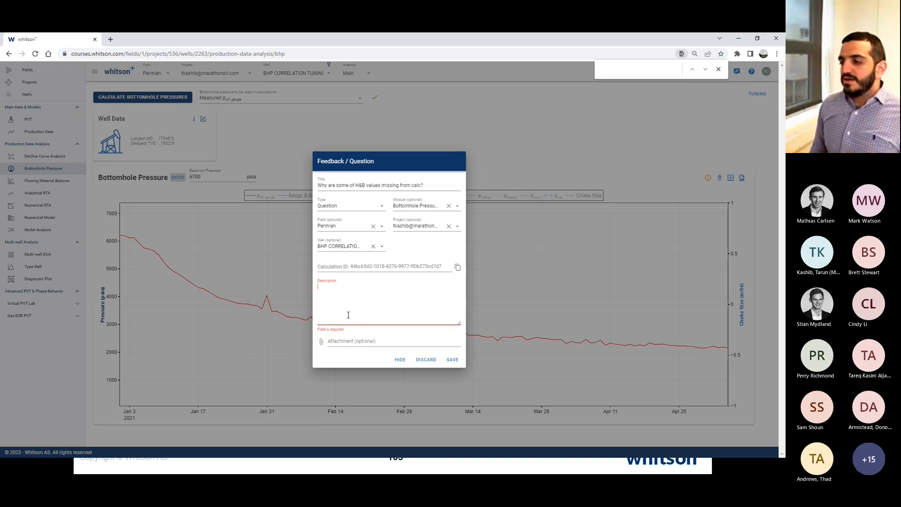
text(Stia)
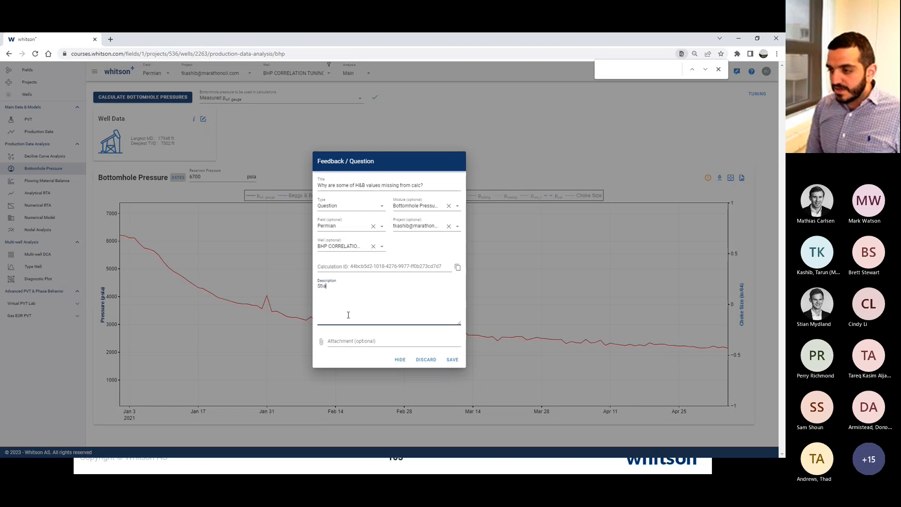
text(n, please take a l)
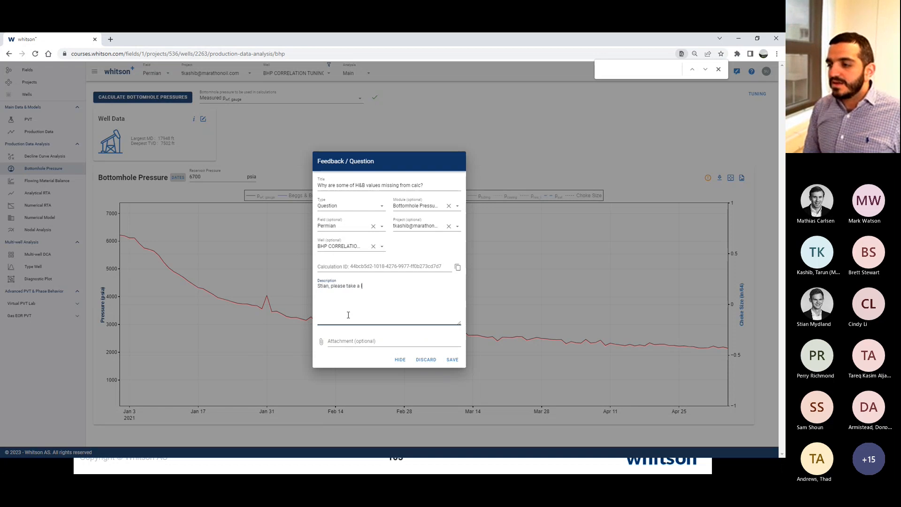
text(ook :))
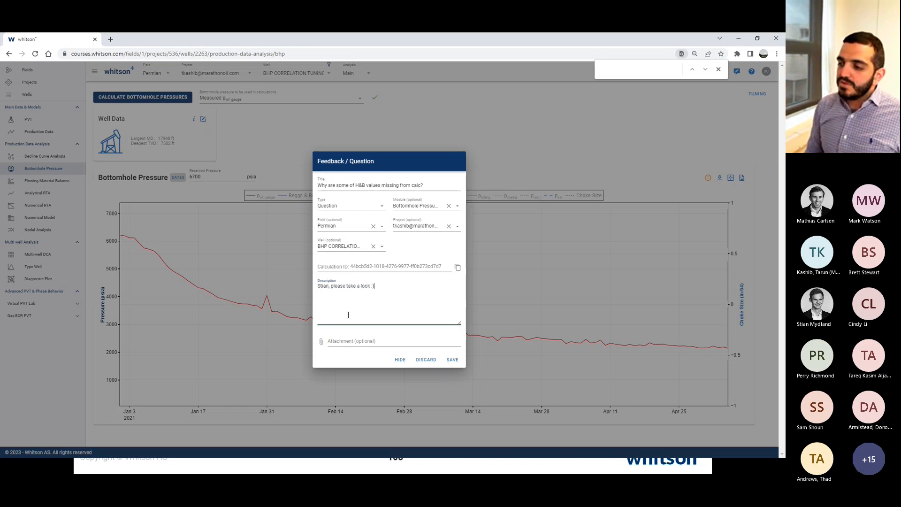
click(453, 360)
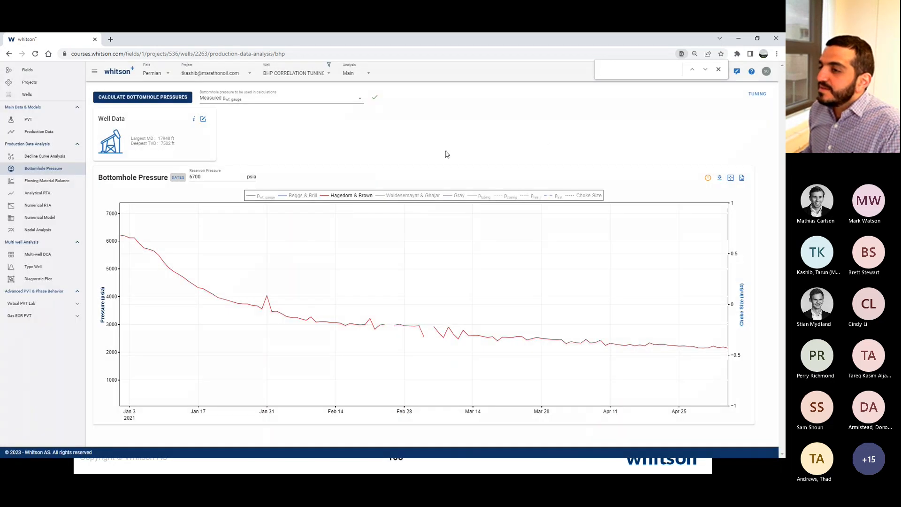
- Switch to the instructor's BHP Course Start project and open its BHP CORRELATION TUNING well
click(222, 74)
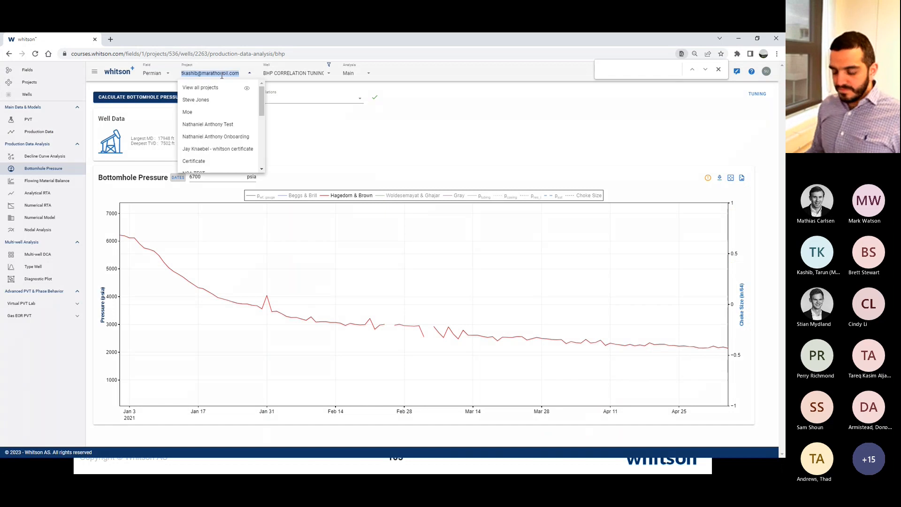
text(moe)
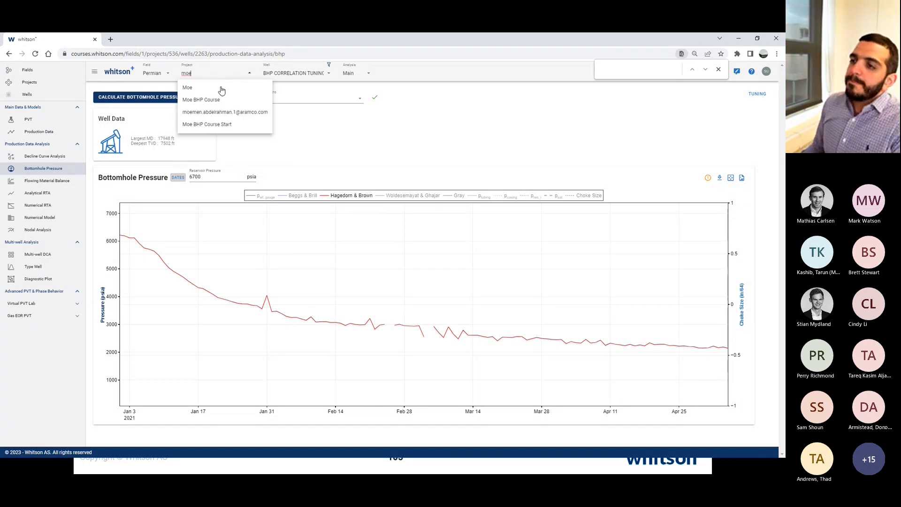
click(220, 125)
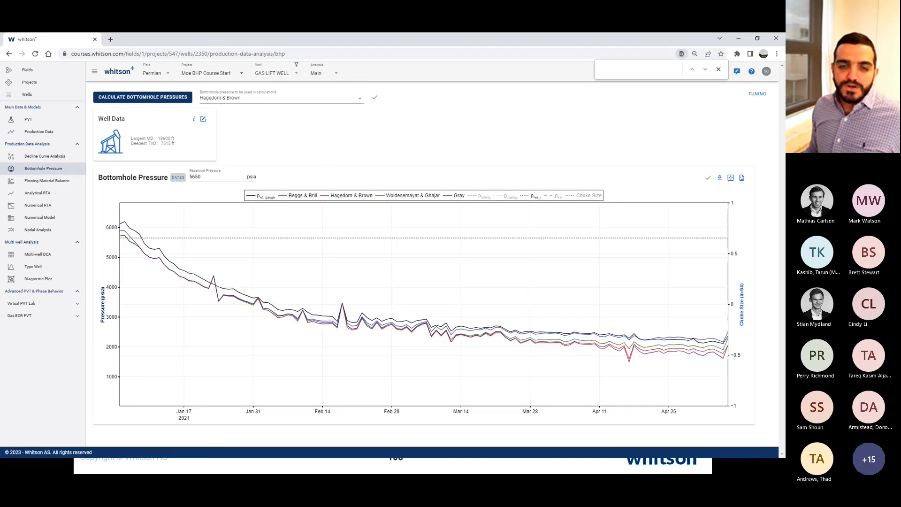
click(272, 73)
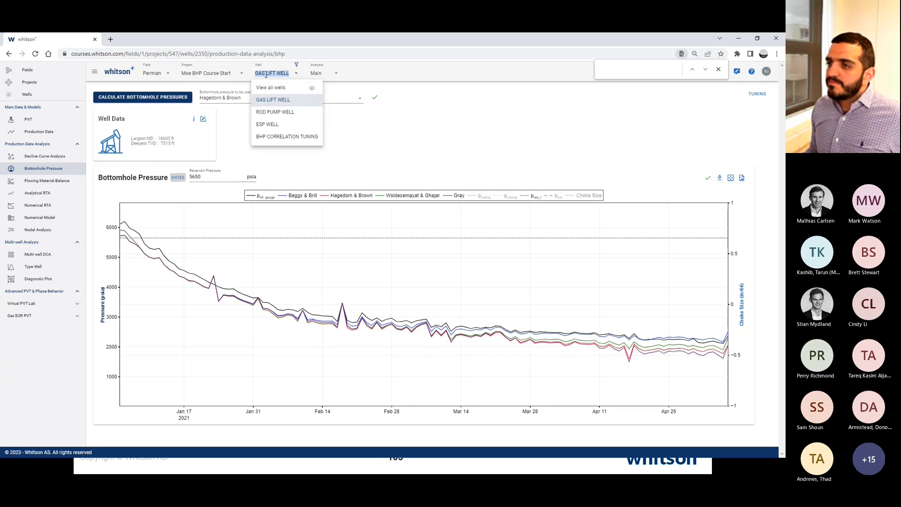
click(284, 137)
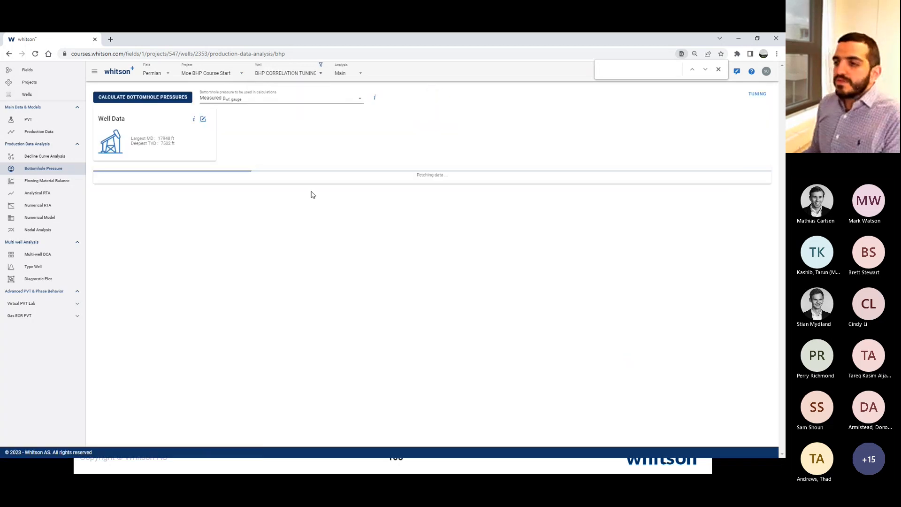
- Review the tuning fit at gauge depth for this well's correlations, close the comparison, and save the tuning data
click(760, 94)
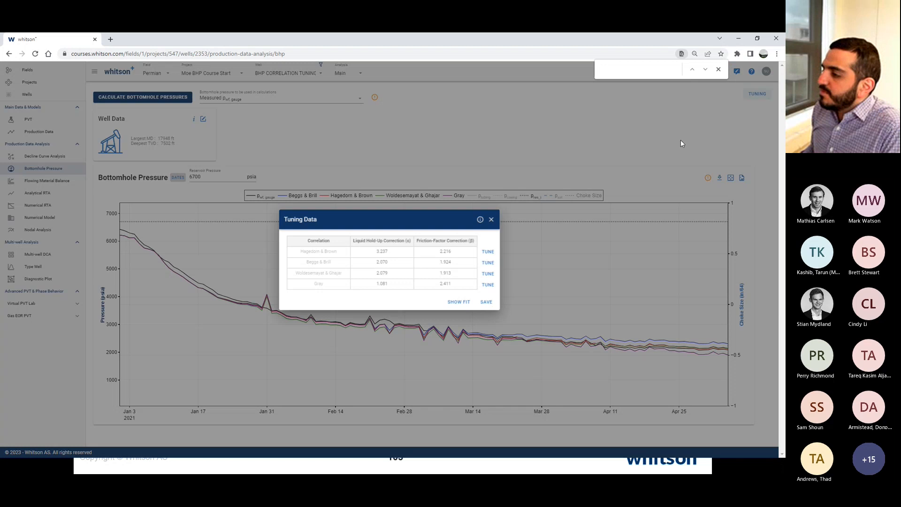
click(463, 302)
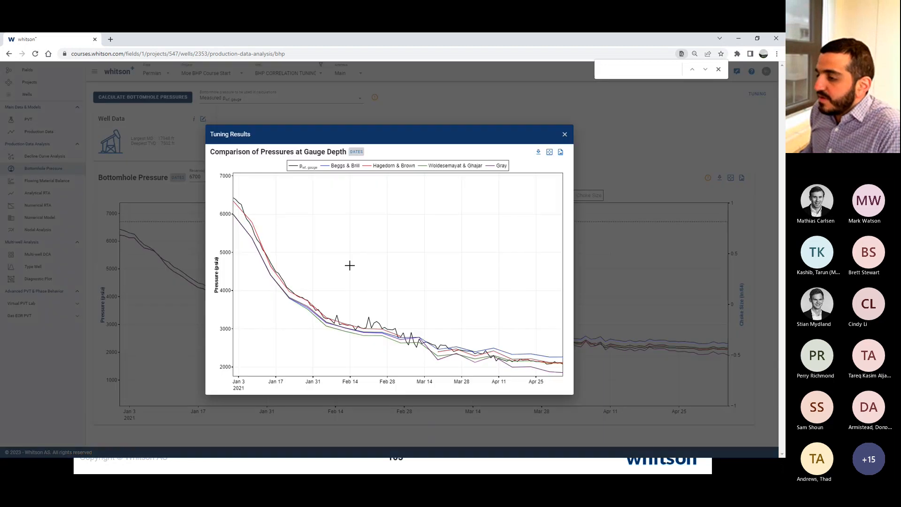
click(564, 135)
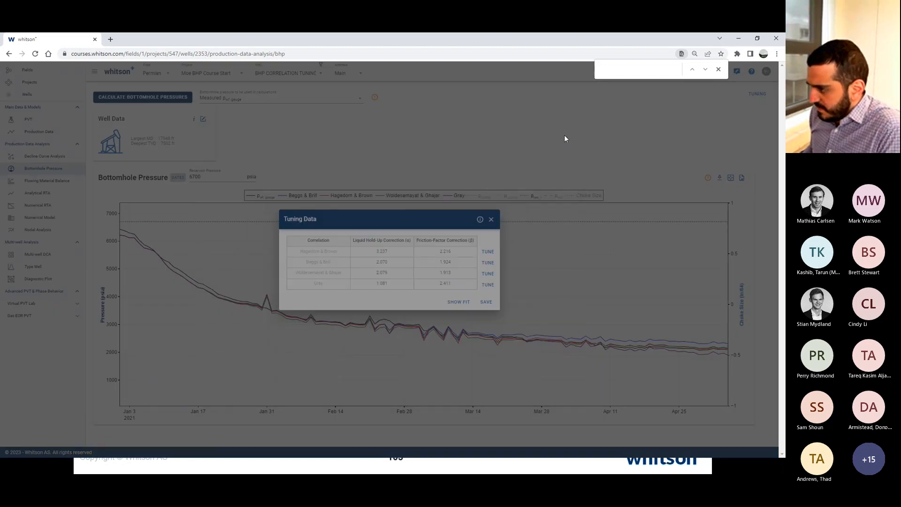
click(487, 303)
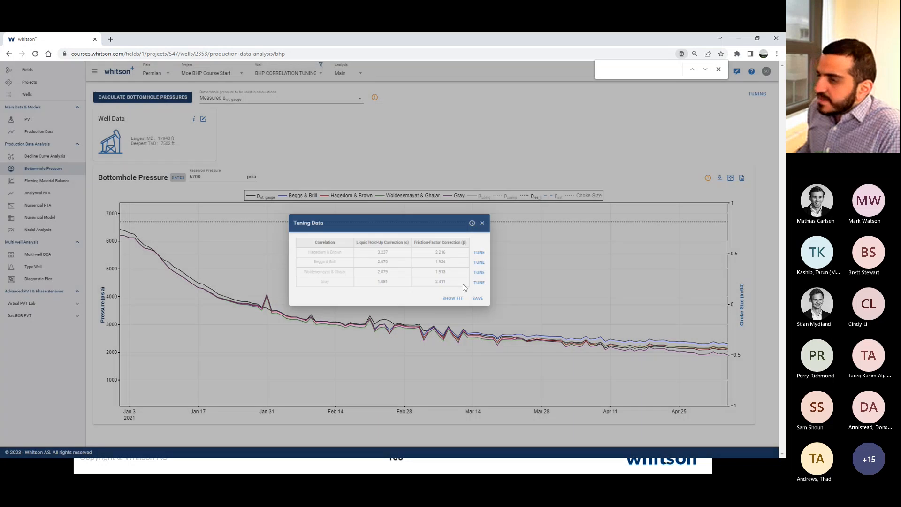
- Recalculate the bottomhole pressures and show only the Hagedorn & Brown curve together with the measured gauge pressure
click(177, 99)
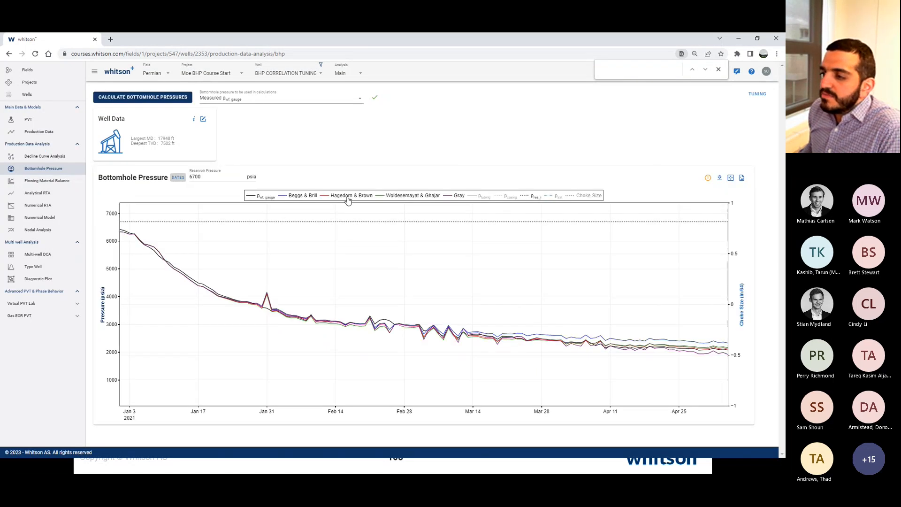
double_click(347, 197)
click(267, 197)
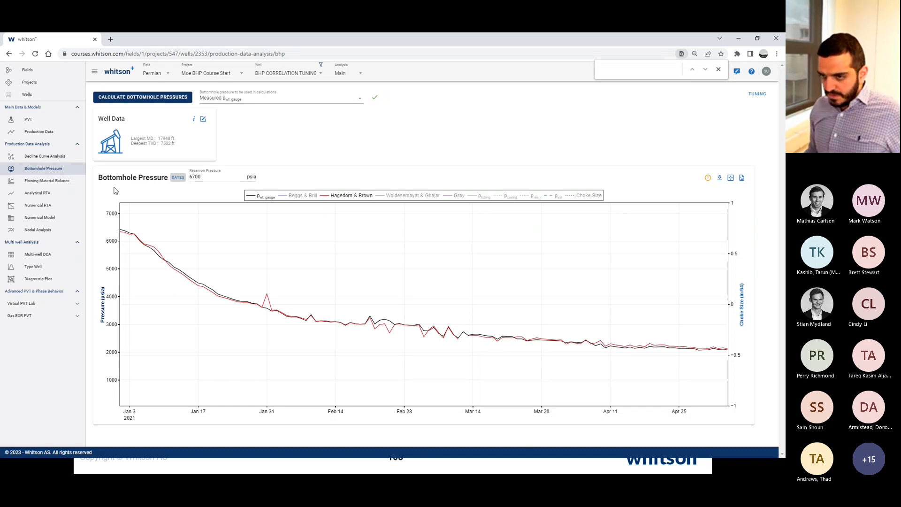
- Examine the liquid hold-up and friction-factor corrections of all four correlations in the tuning data, then close it
click(757, 94)
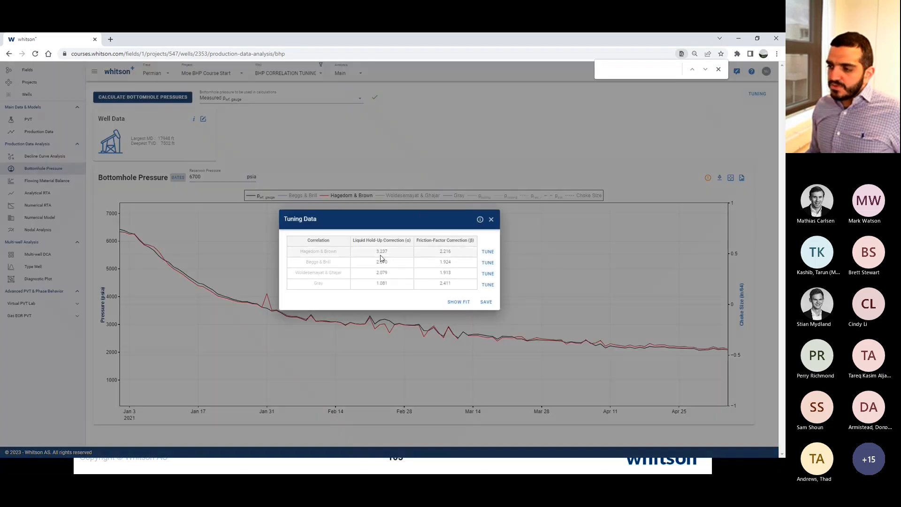
drag(382, 252, 436, 294)
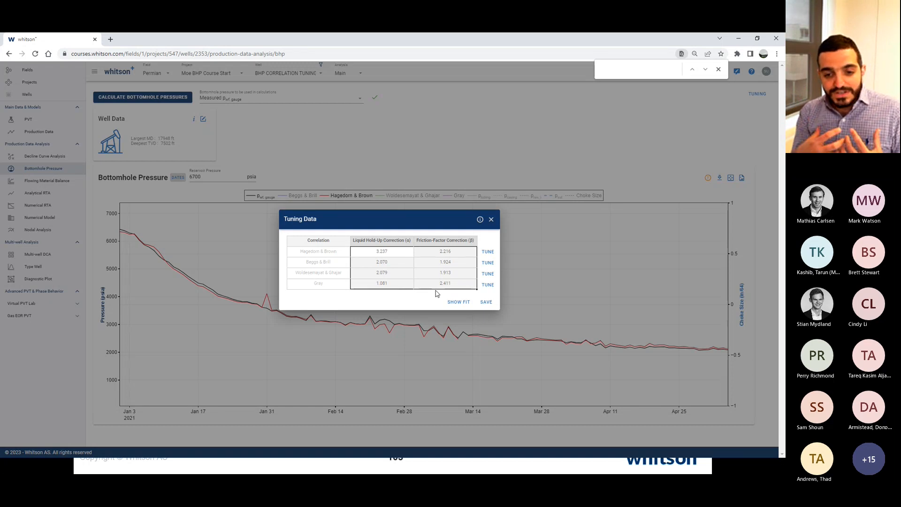
key(ctrl+c)
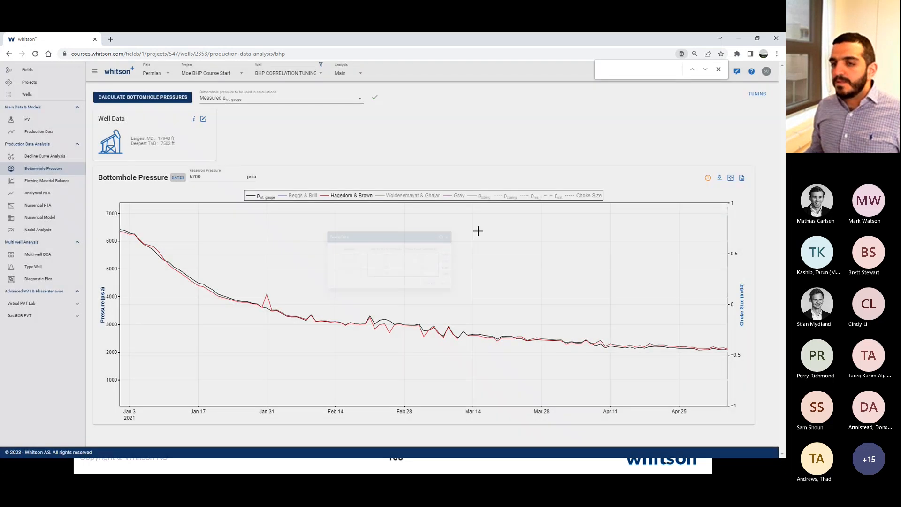
click(491, 219)
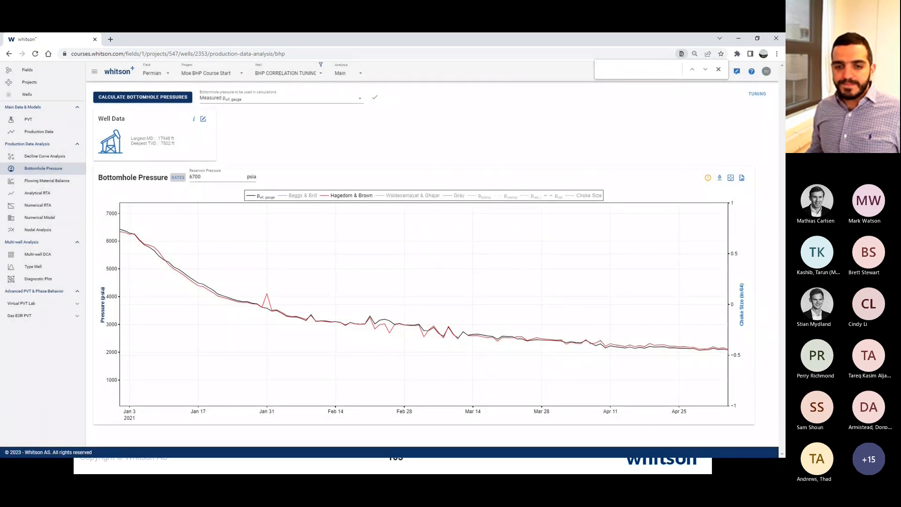
- Switch to the presentation and advance to the reminder slide on tuning of correlations with ESP
key(alt+Tab)
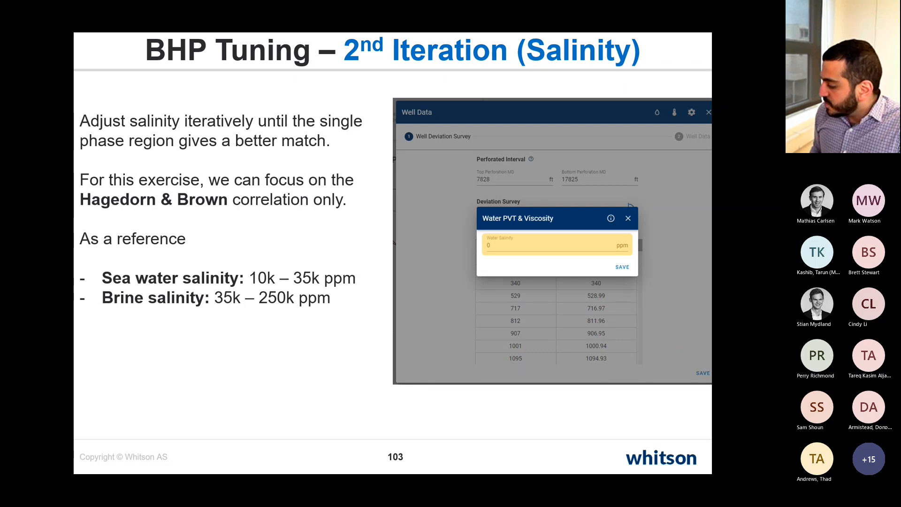
key(Right)
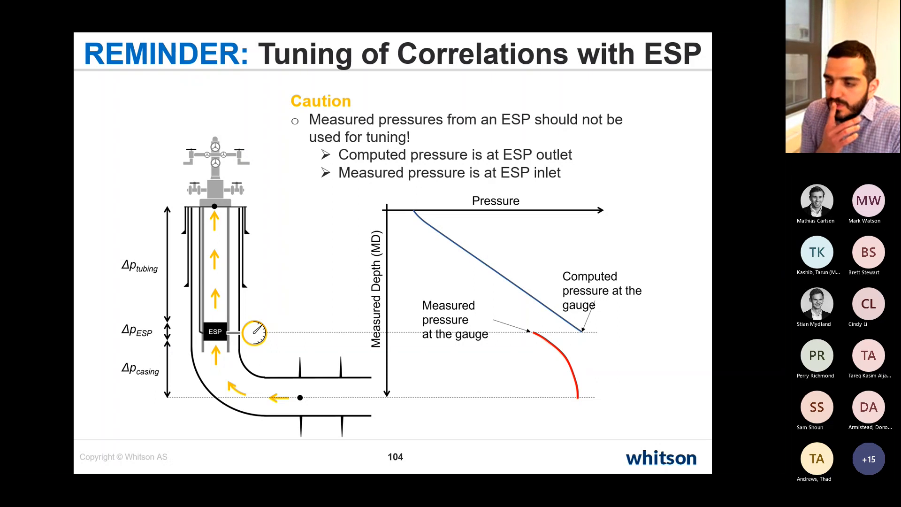
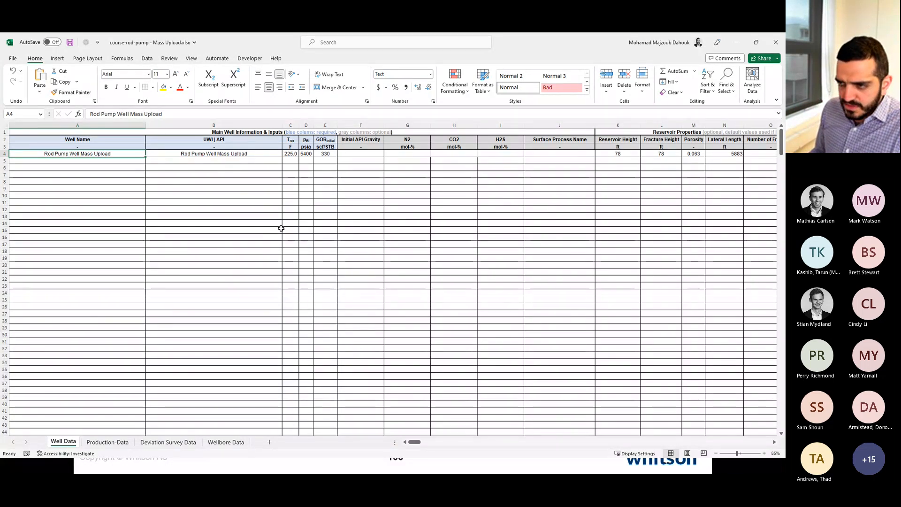
- Examine the main well information and reservoir properties in the Well Data sheet of the course-rod-pump Mass Upload workbook in Excel
drag(142, 153, 328, 151)
drag(619, 153, 687, 156)
click(287, 271)
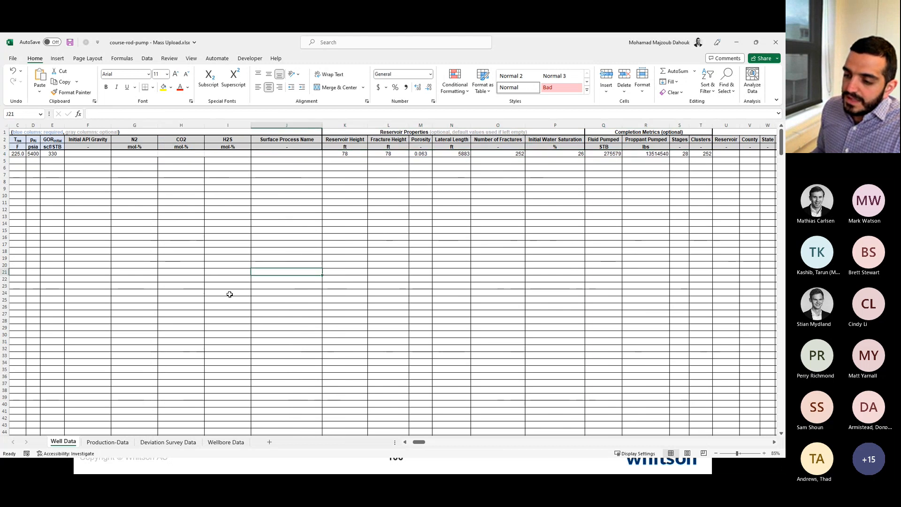
- Examine the daily stock tank rates, measured pressures and liquid level entries in the workbook's Production-Data sheet
click(107, 442)
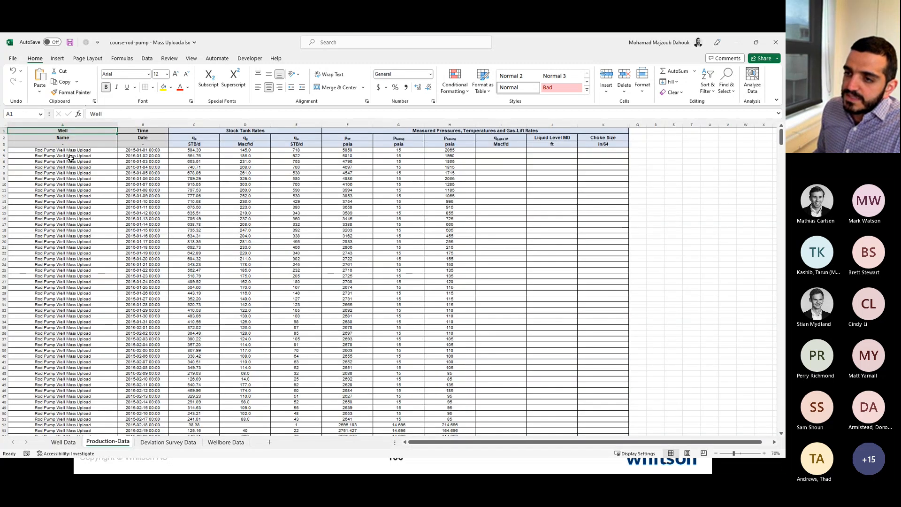
drag(64, 149, 561, 314)
scroll(558, 313, down, 8)
scroll(519, 298, up, 8)
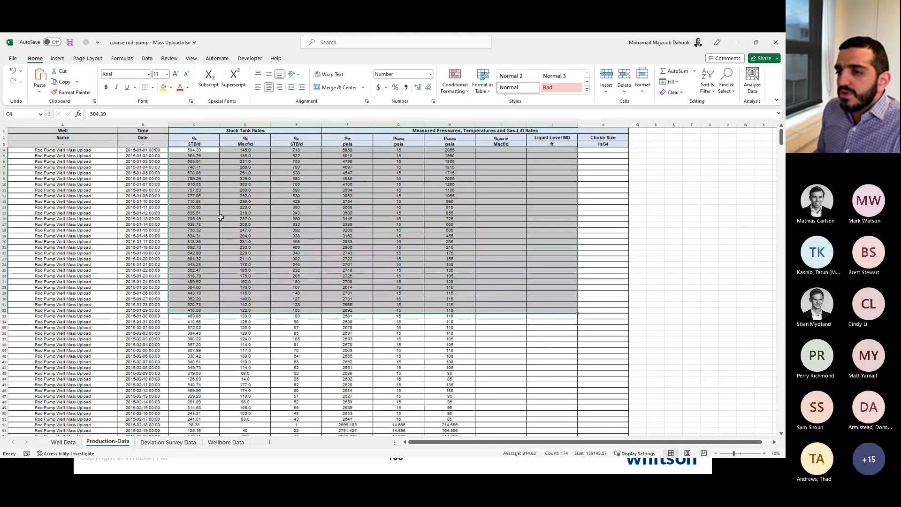
scroll(211, 214, down, 10)
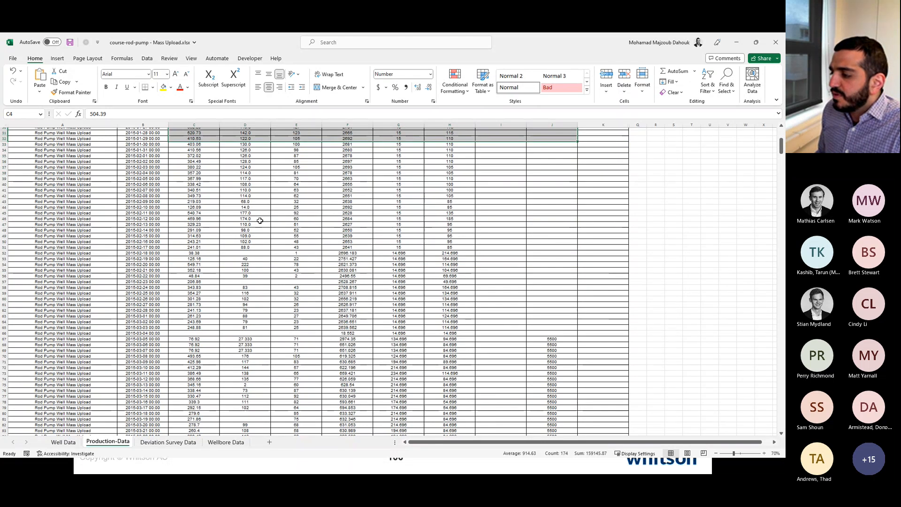
drag(554, 340, 557, 357)
scroll(558, 354, up, 3)
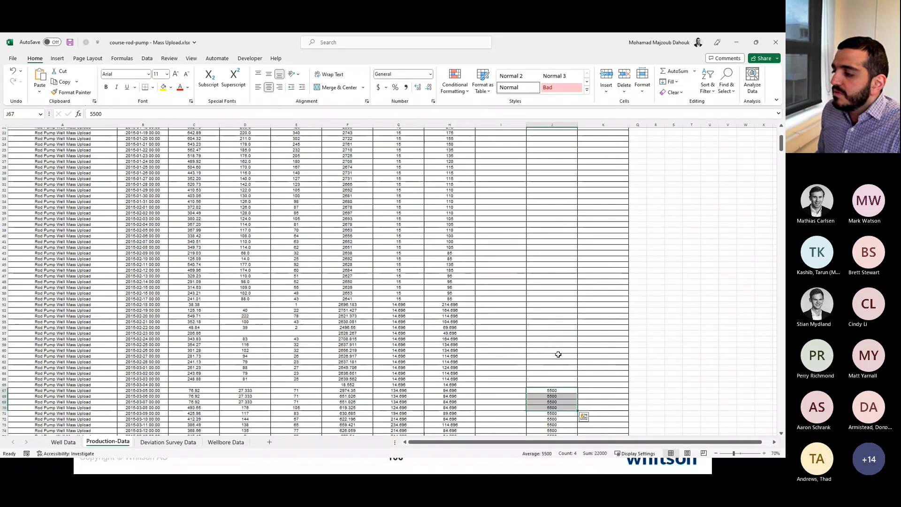
scroll(276, 282, up, 2)
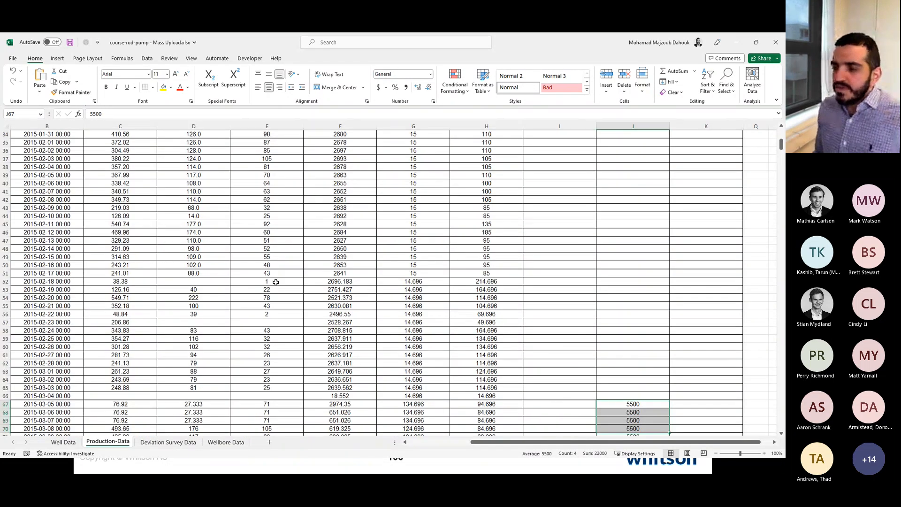
scroll(282, 284, up, 2)
scroll(320, 269, up, 7)
scroll(320, 269, left, 1)
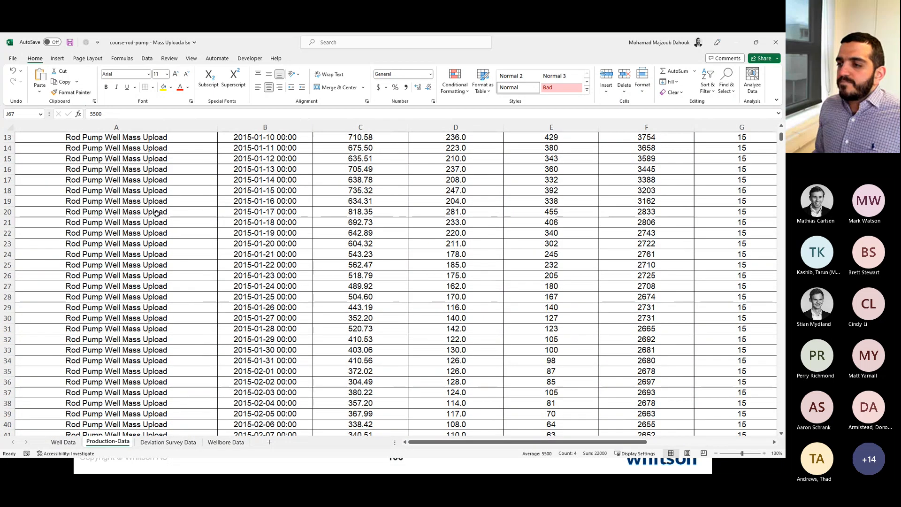
scroll(224, 209, up, 4)
click(405, 172)
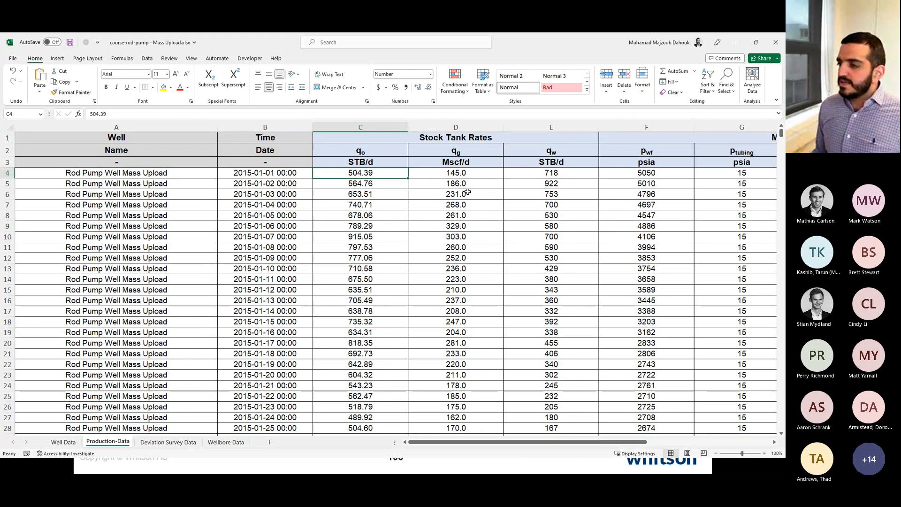
scroll(467, 192, down, 1)
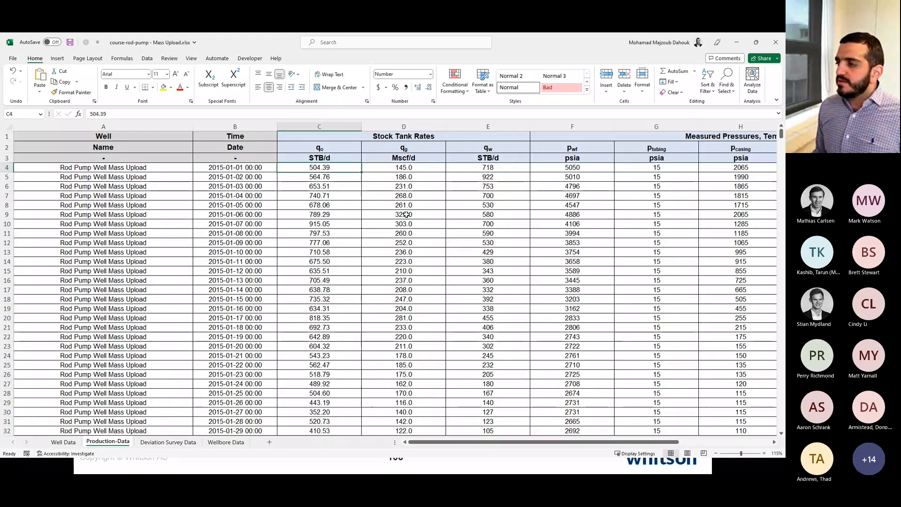
- Examine the measured and true vertical depths in the Deviation Survey Data sheet through to the empty rows below the last entry
click(187, 440)
drag(60, 148, 137, 368)
scroll(140, 345, down, 11)
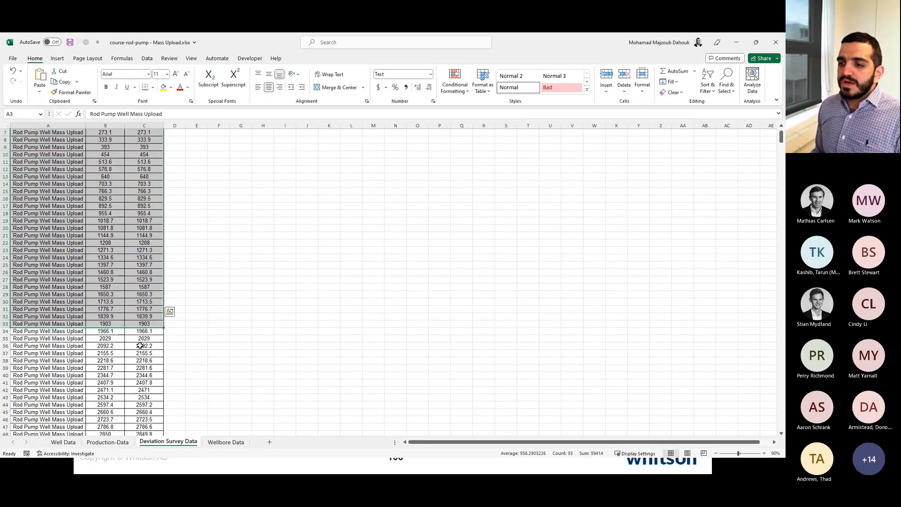
scroll(140, 346, down, 20)
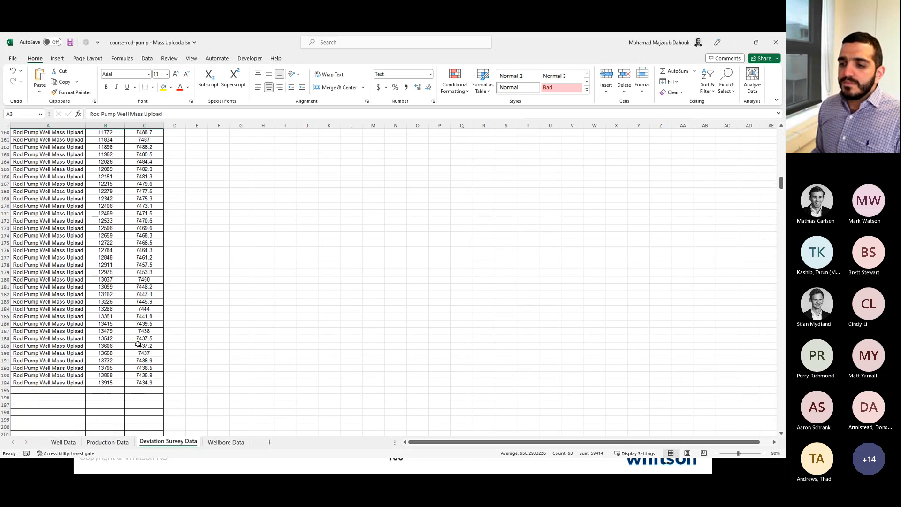
drag(39, 369, 165, 417)
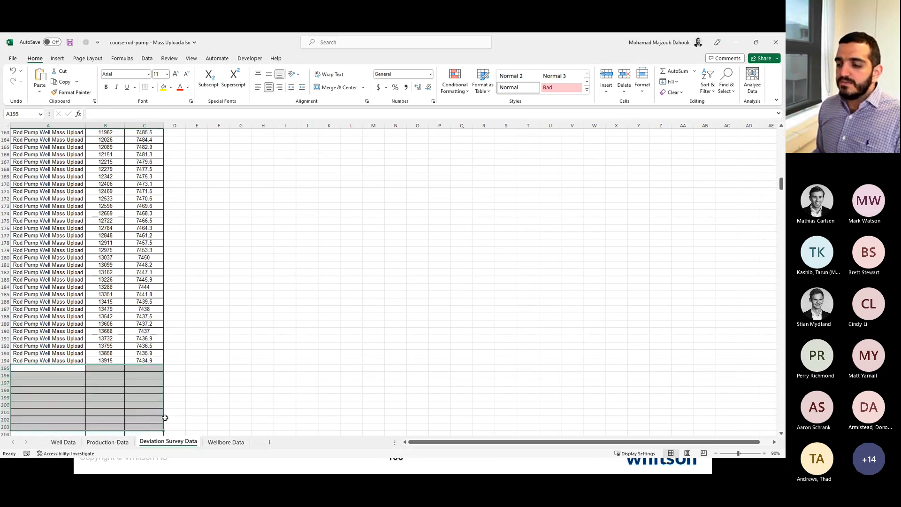
- Examine the two wellbore configuration rows for Rod Pump Well Mass Upload in the Wellbore Data sheet
click(226, 442)
scroll(295, 197, down, 2)
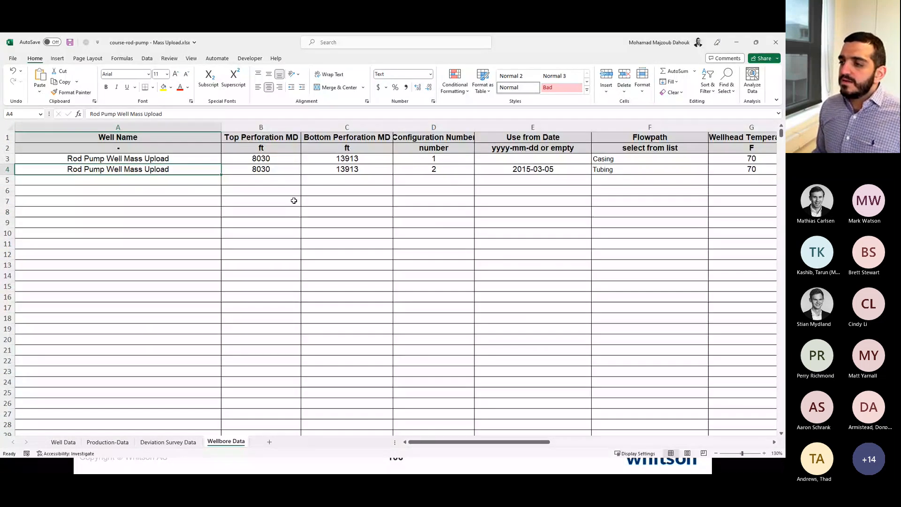
click(136, 155)
- Switch to whitson+ and mass upload course-rod-pump - Mass Upload.xlsx into the project's wells with the whitson template, leaving existing wells set to Nothing
key(alt+Tab)
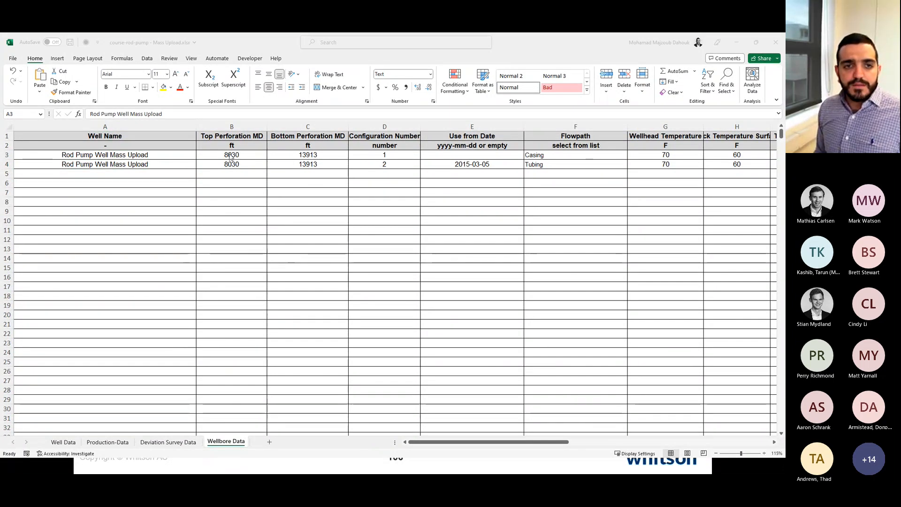
key(alt+Tab)
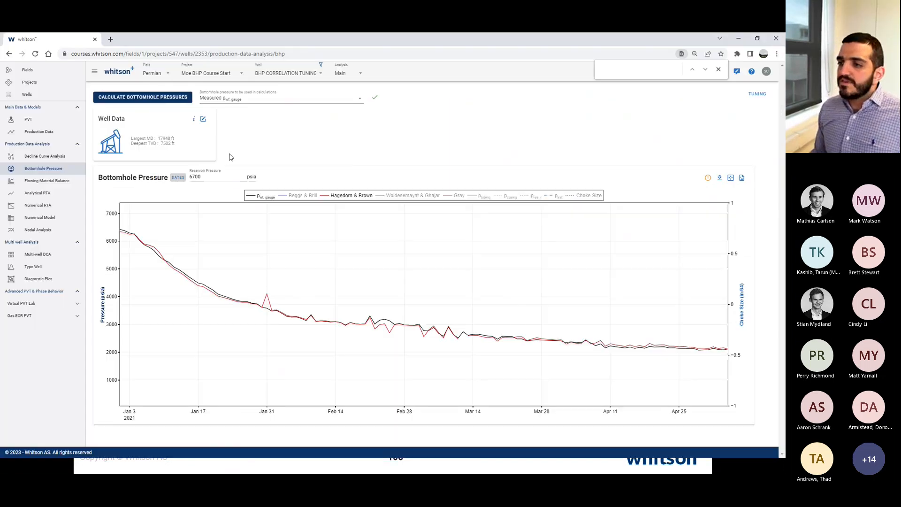
click(38, 96)
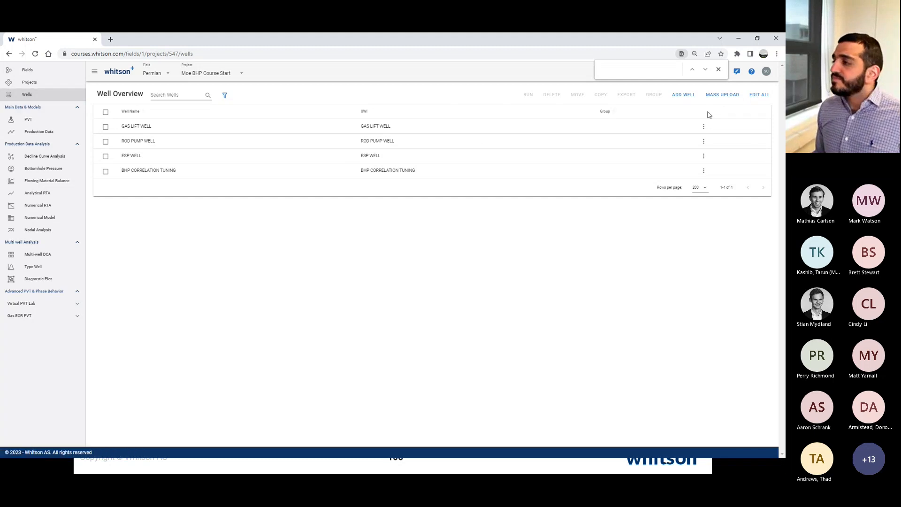
click(723, 98)
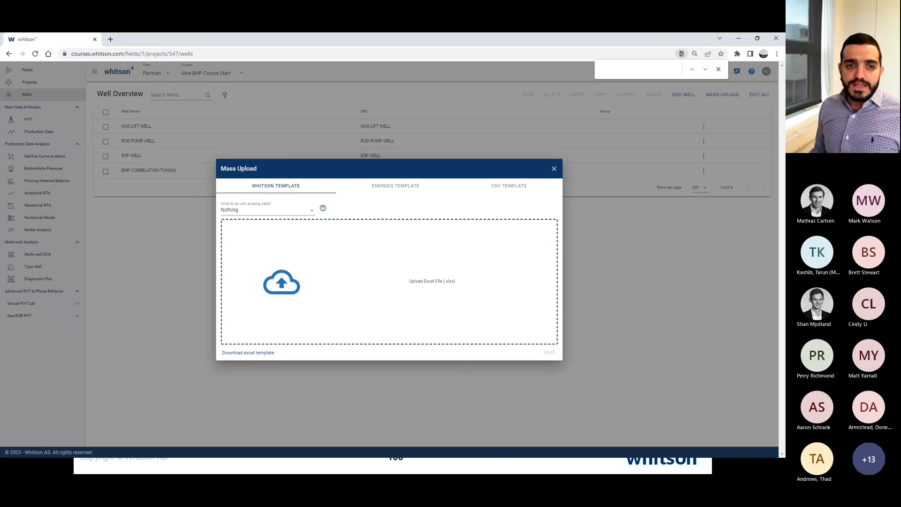
drag(2, 251, 407, 298)
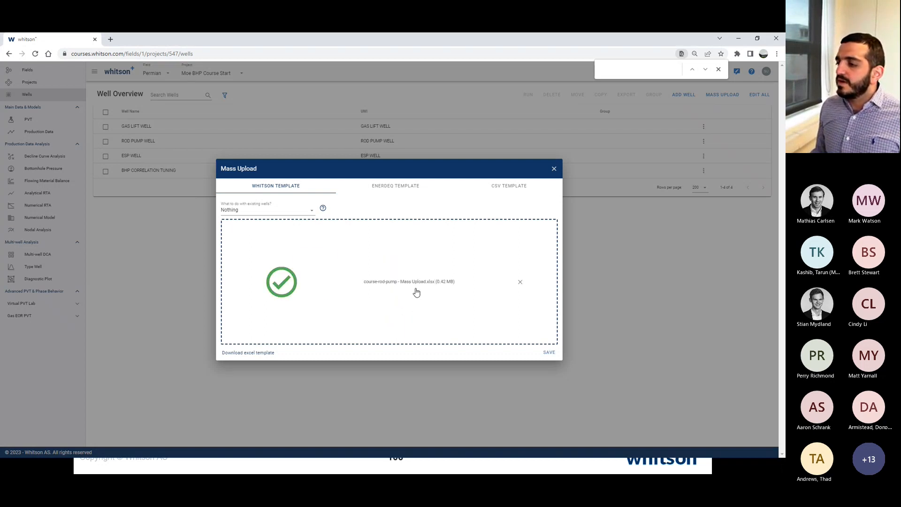
click(550, 353)
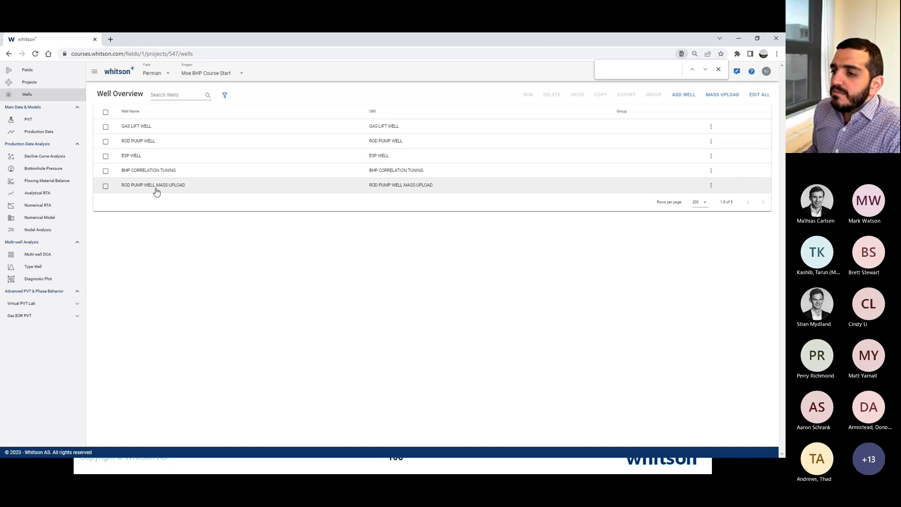
- Open the ROD PUMP WELL MASS UPLOAD well and compare its production data with the workbook's Production-Data sheet
click(156, 188)
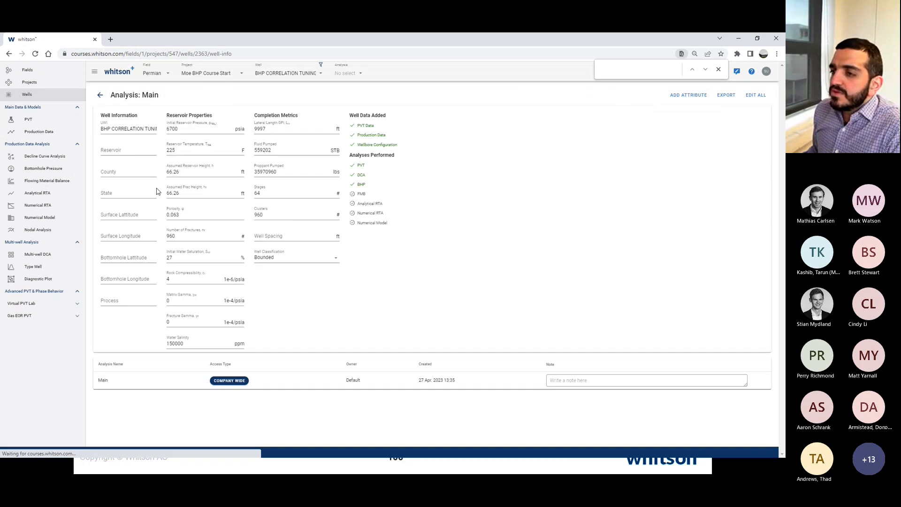
click(44, 138)
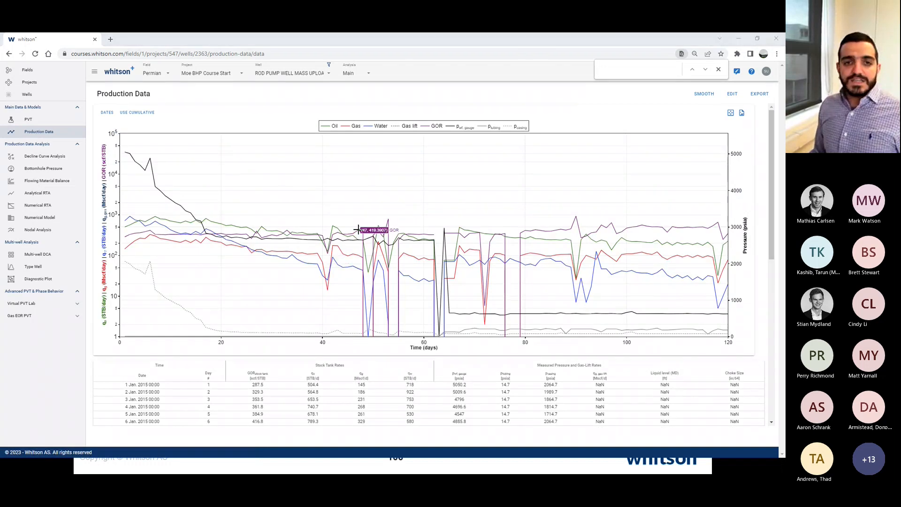
key(alt+Tab)
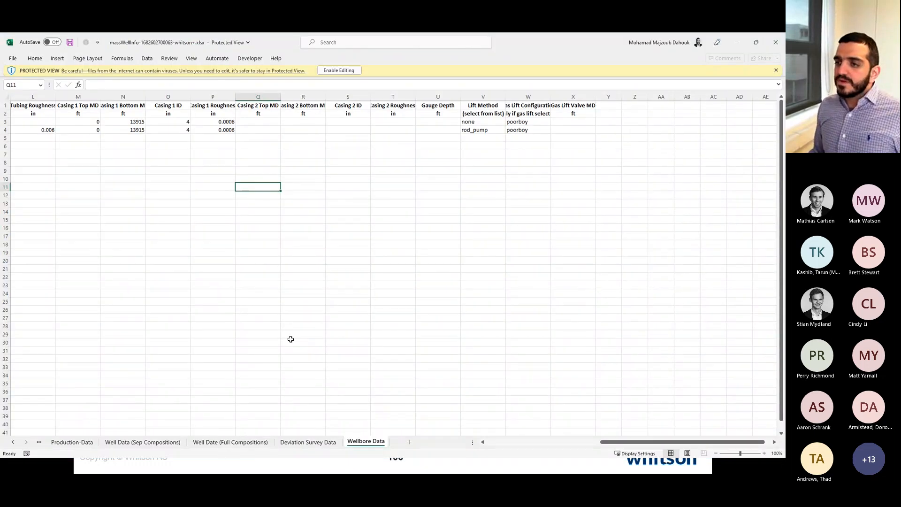
key(alt+Tab)
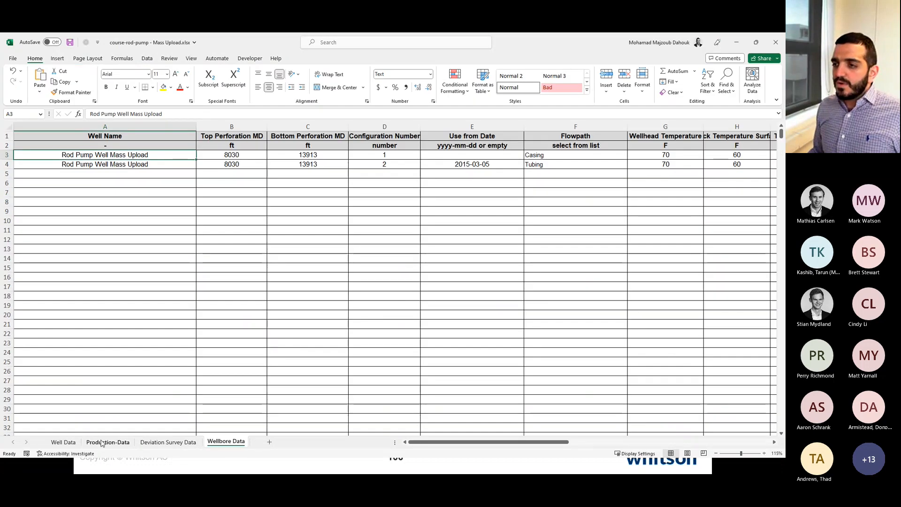
click(103, 442)
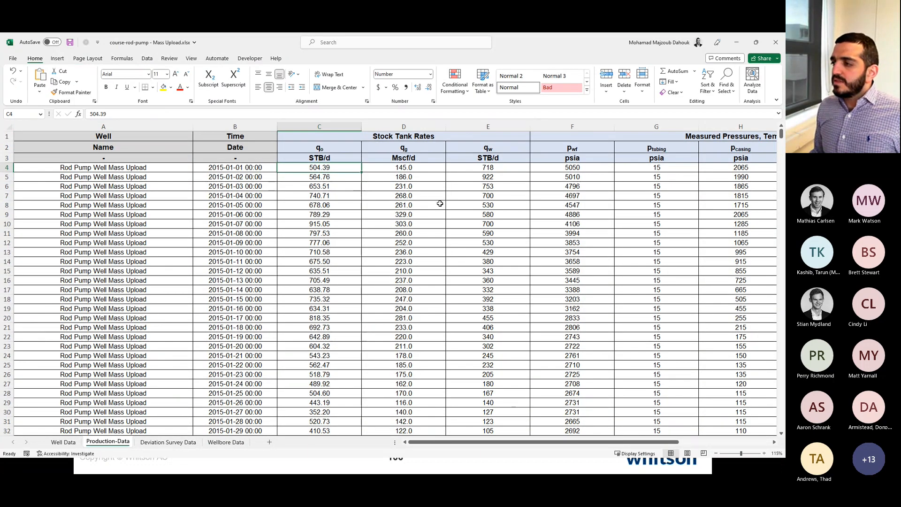
scroll(440, 203, right, 2)
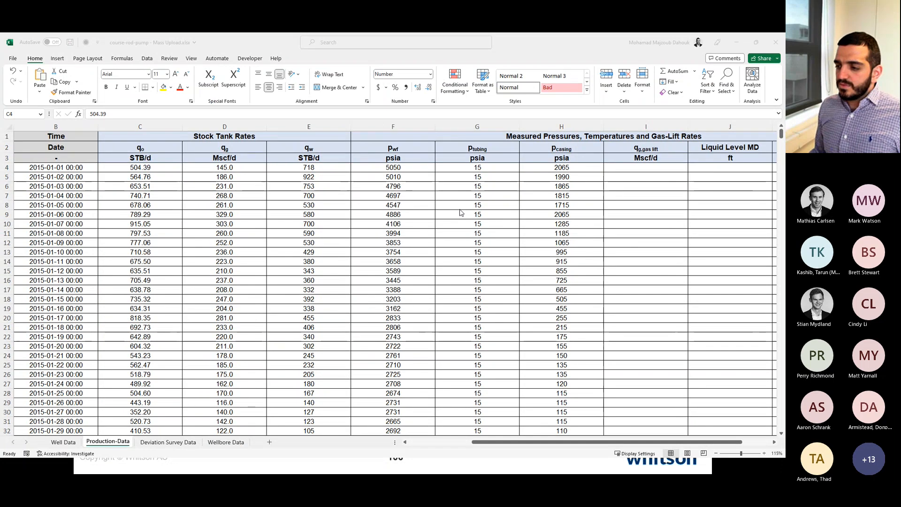
key(alt+Tab)
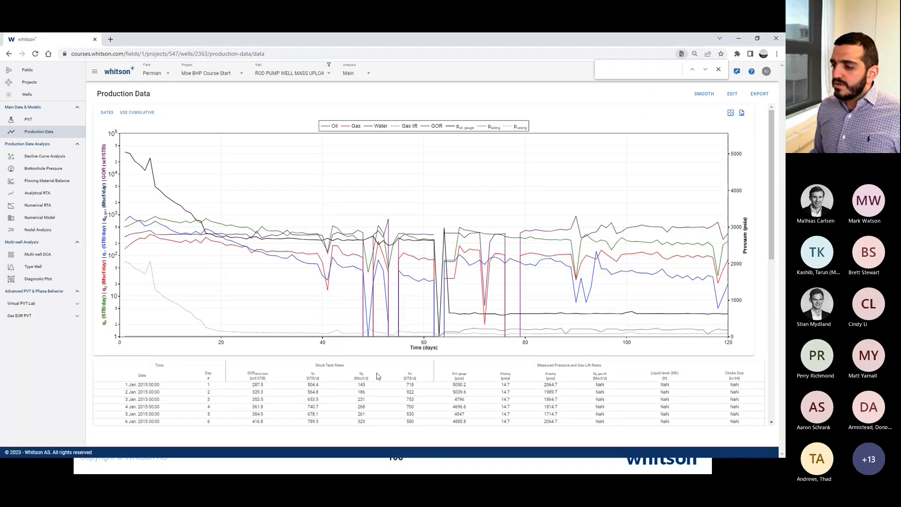
- Open the well data from the well's bottomhole pressure analysis to show the perforated interval and deviation survey
click(52, 169)
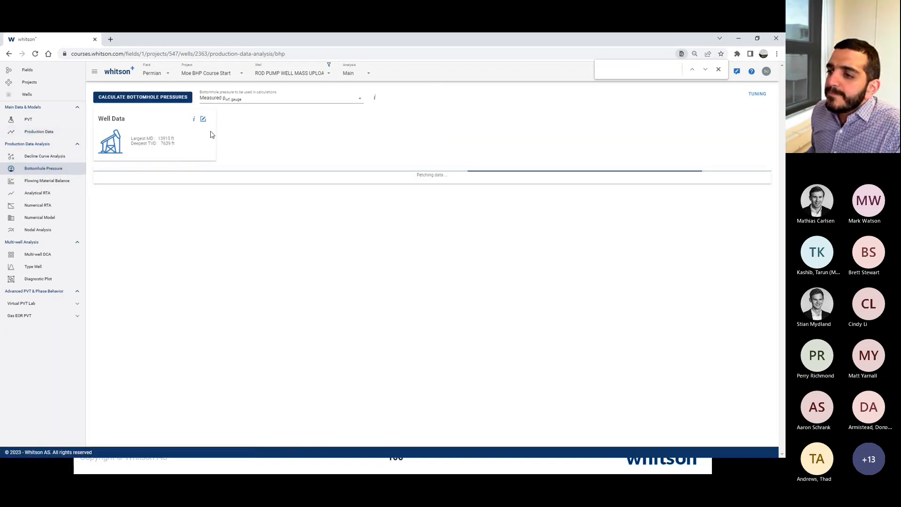
click(203, 118)
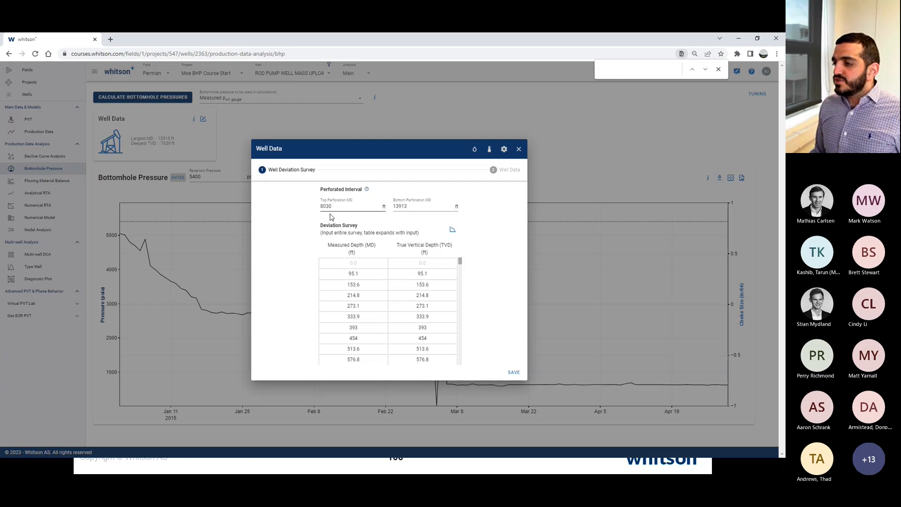
click(353, 263)
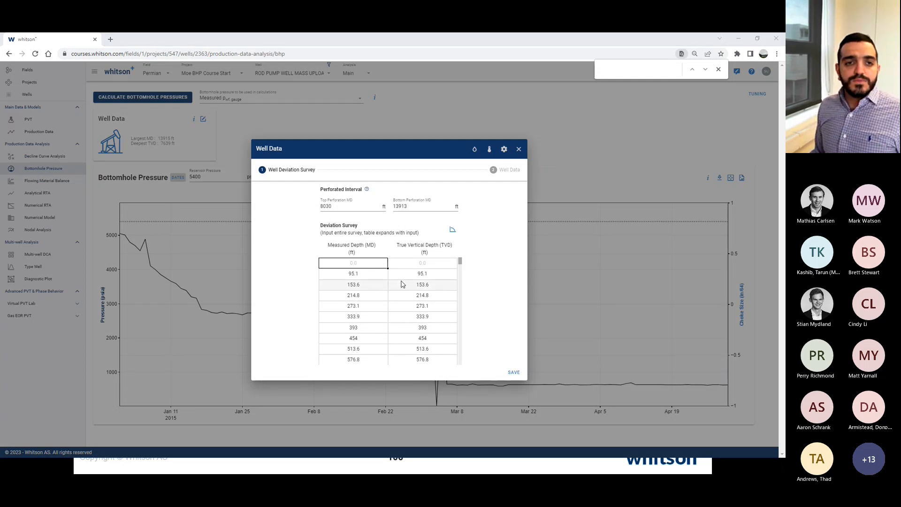
- Compare the uploaded deviation survey with the first MD and TVD rows of the workbook's Deviation Survey Data sheet, then return to whitson+
key(alt+Tab)
click(168, 442)
scroll(134, 242, up, 20)
click(136, 242)
key(ctrl+Up)
key(Left)
key(Down)
key(Down)
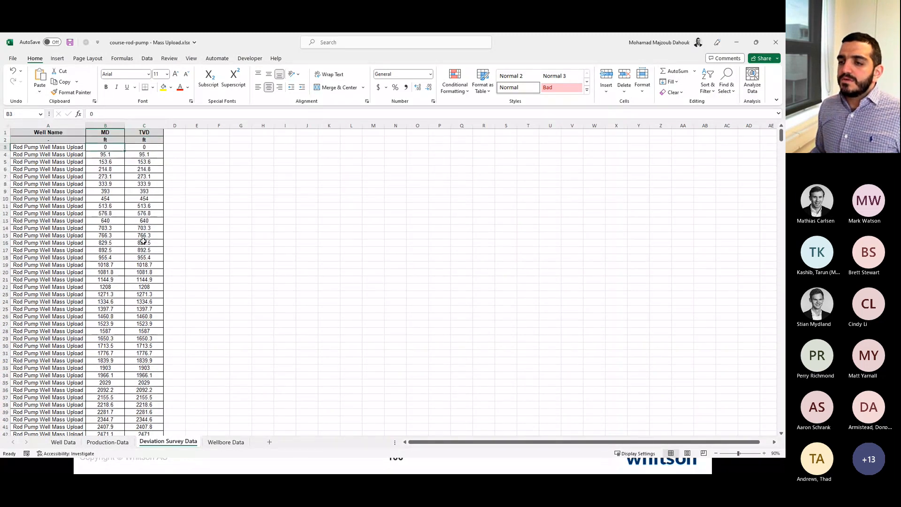
drag(107, 148, 144, 178)
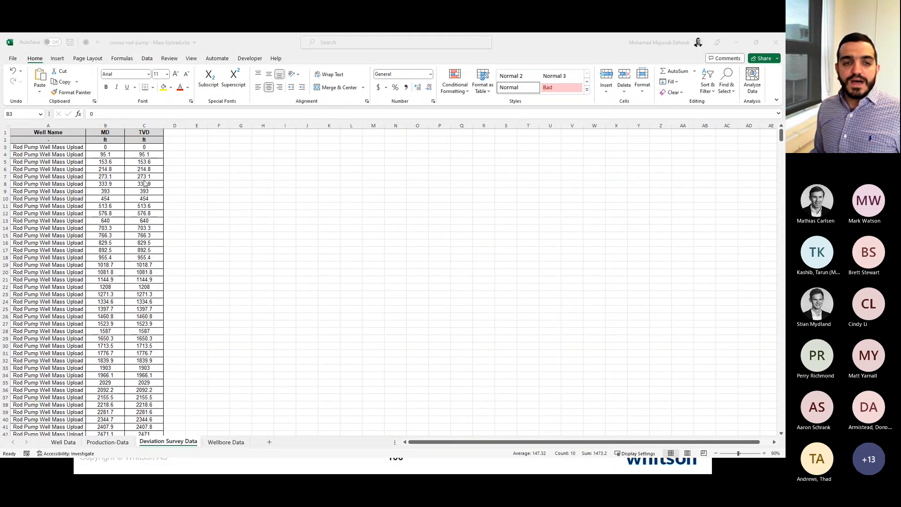
key(alt+Tab)
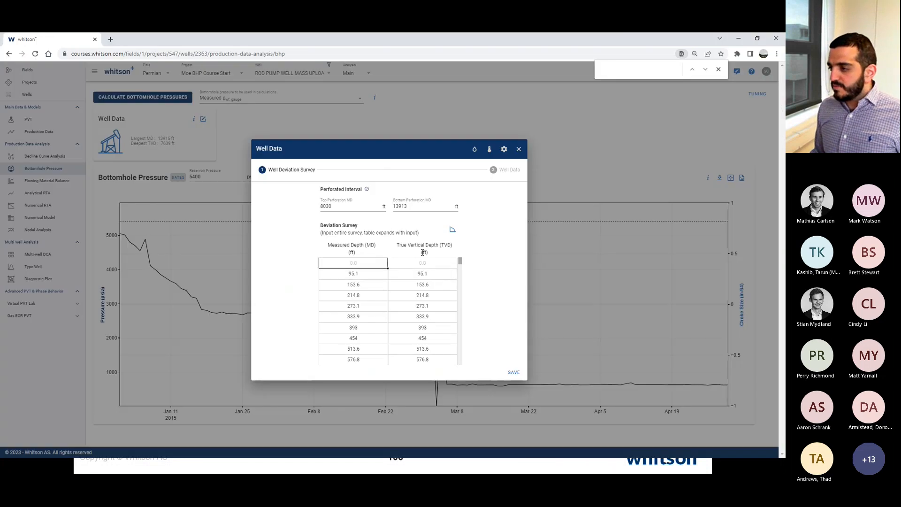
- View the well deviation survey plot, close it and proceed to the wellbore configurations in the well data
click(452, 230)
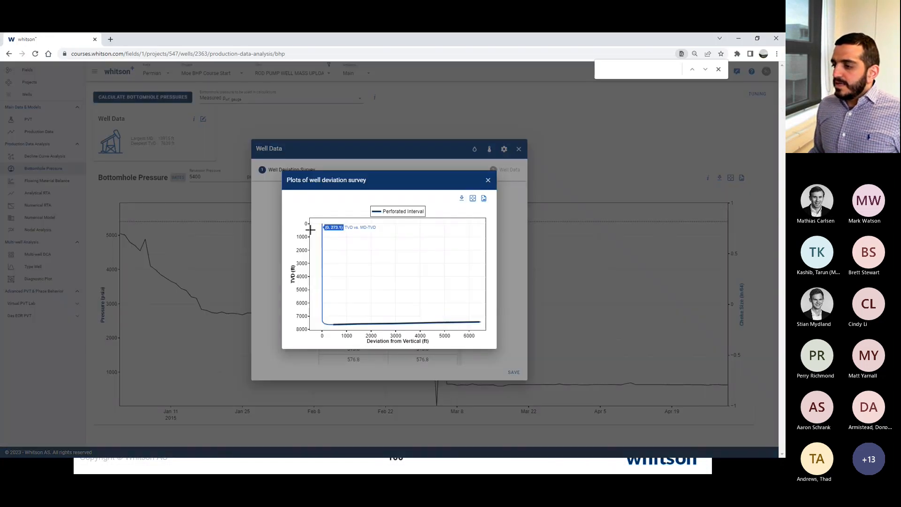
click(488, 180)
click(508, 170)
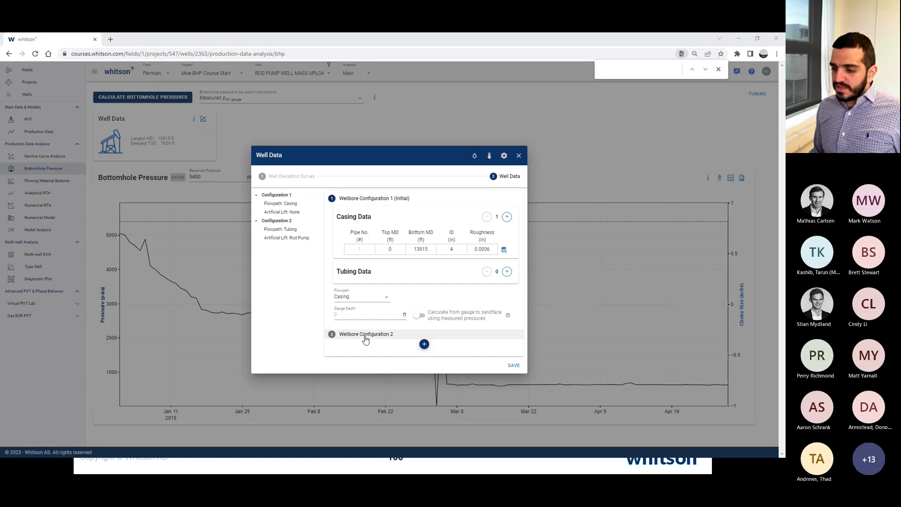
- Switch to the Excel workbook's Wellbore Data sheet and examine the perforation MDs, configuration numbers and use-from date of configuration 1
key(alt+Tab)
click(226, 442)
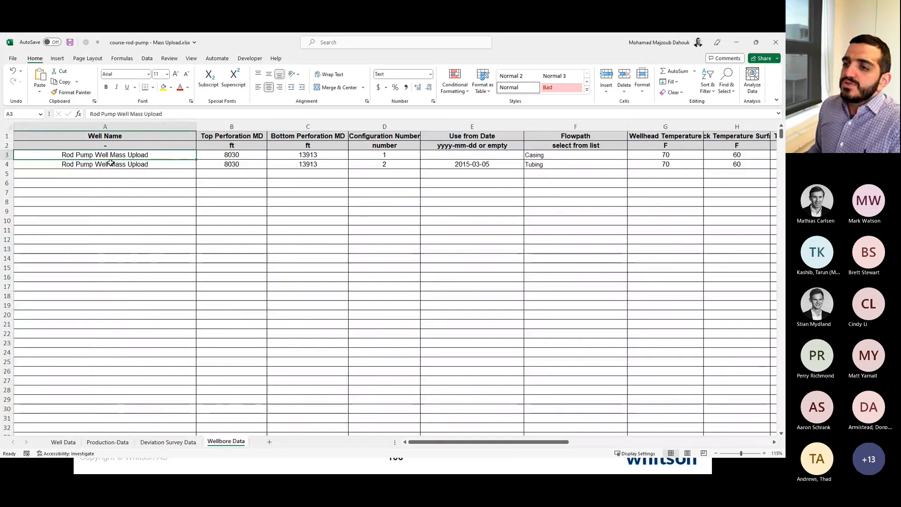
drag(230, 155, 310, 157)
drag(387, 156, 388, 160)
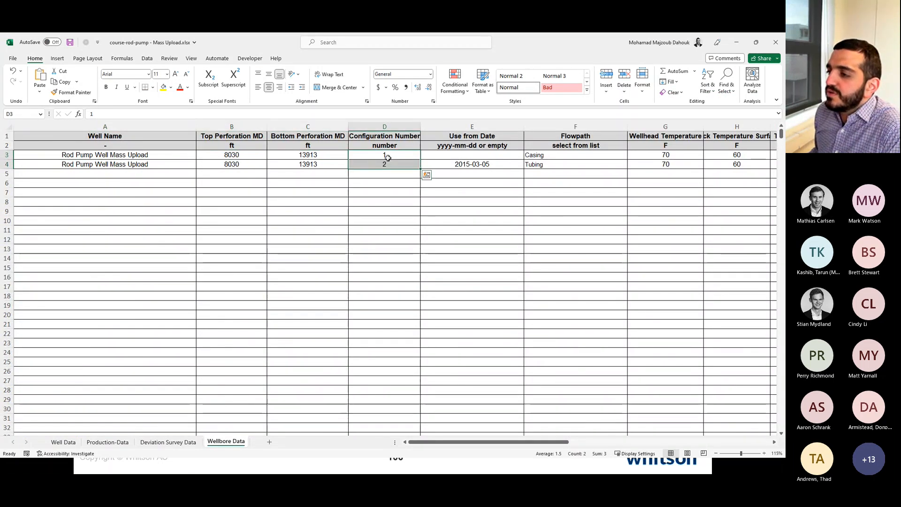
click(446, 159)
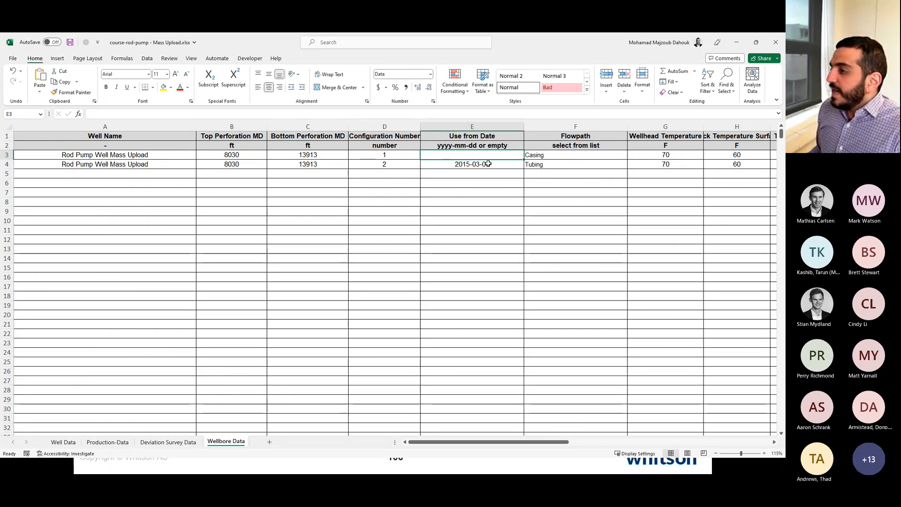
- Compare configuration 1's start date and flowpath on the Wellbore Data sheet with Wellbore Configuration 1 in whitson+
key(alt+Tab)
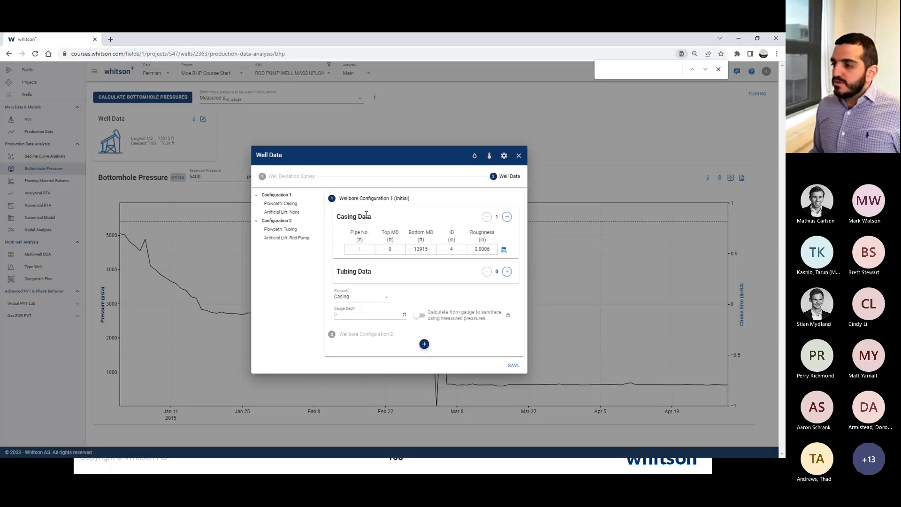
key(alt+Tab)
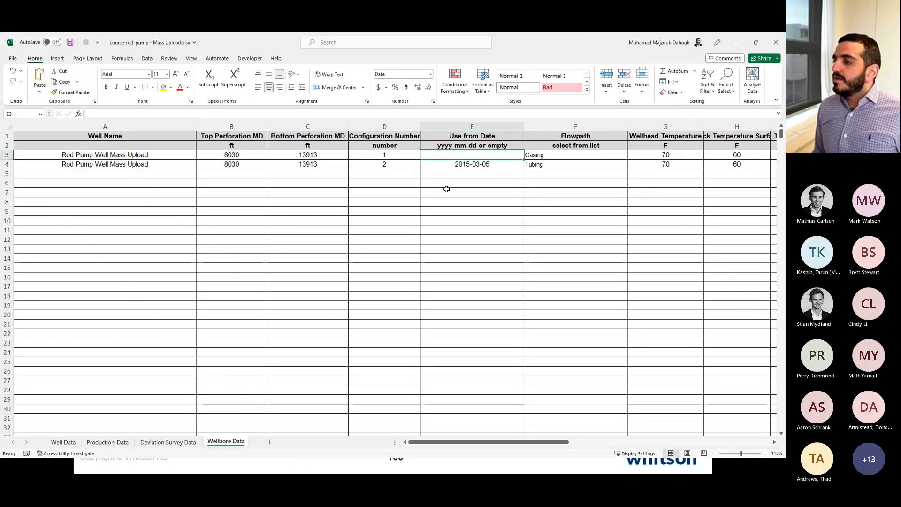
click(553, 157)
key(alt+Tab)
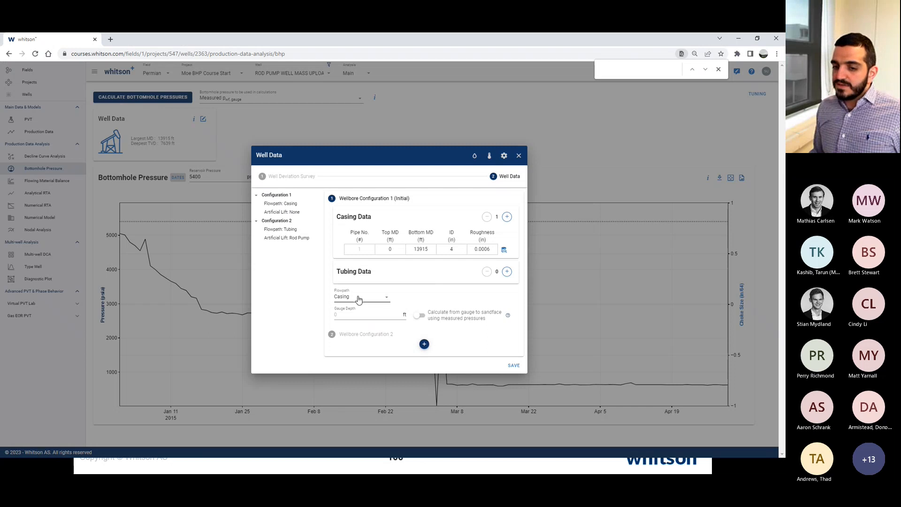
key(alt+Tab)
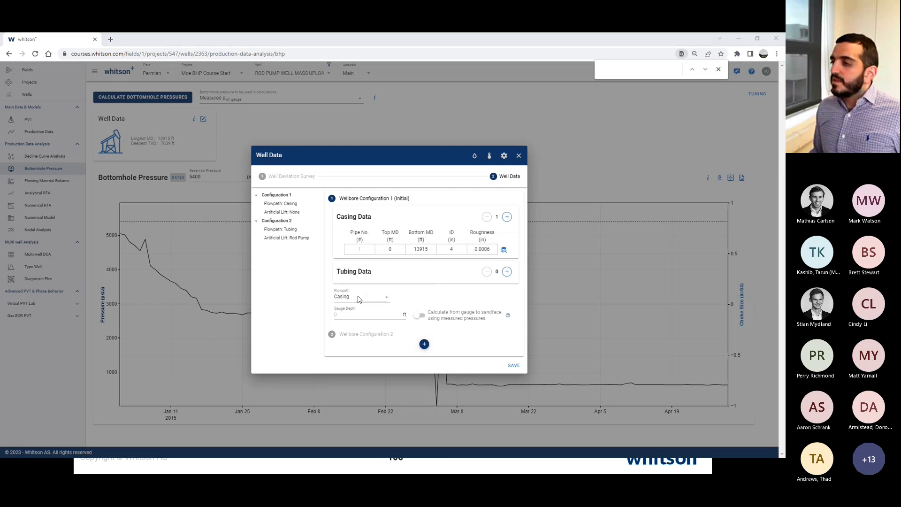
- Compare the sheet's wellhead and surface rock temperatures with the well's temperature settings in whitson+, then close those settings
key(Right)
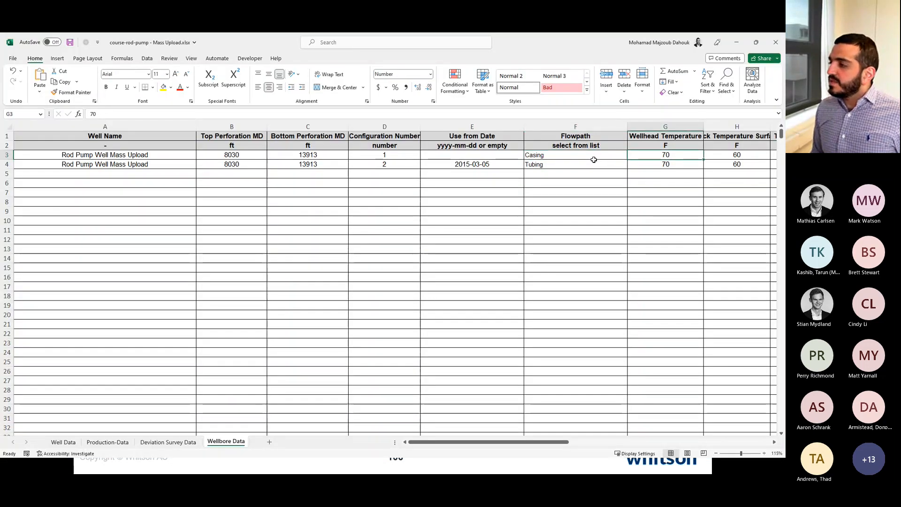
key(Right)
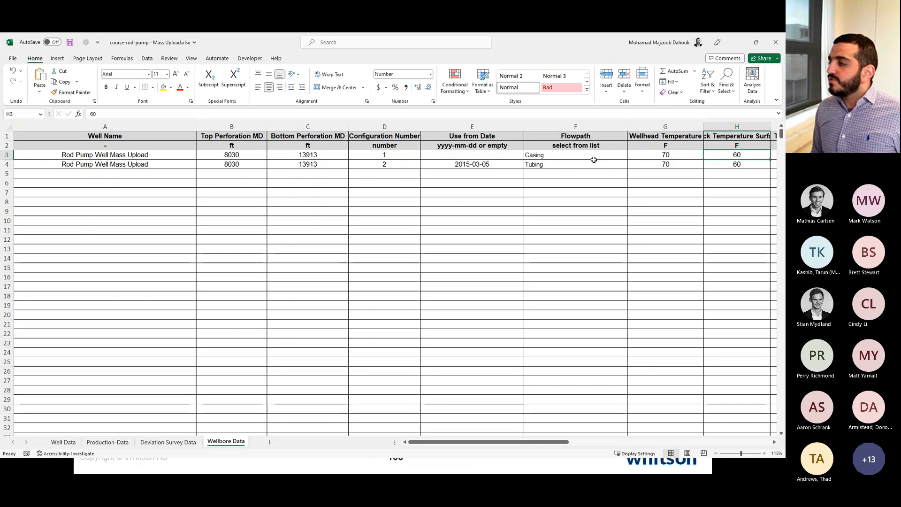
key(Right)
key(Left)
key(Left)
key(alt+Tab)
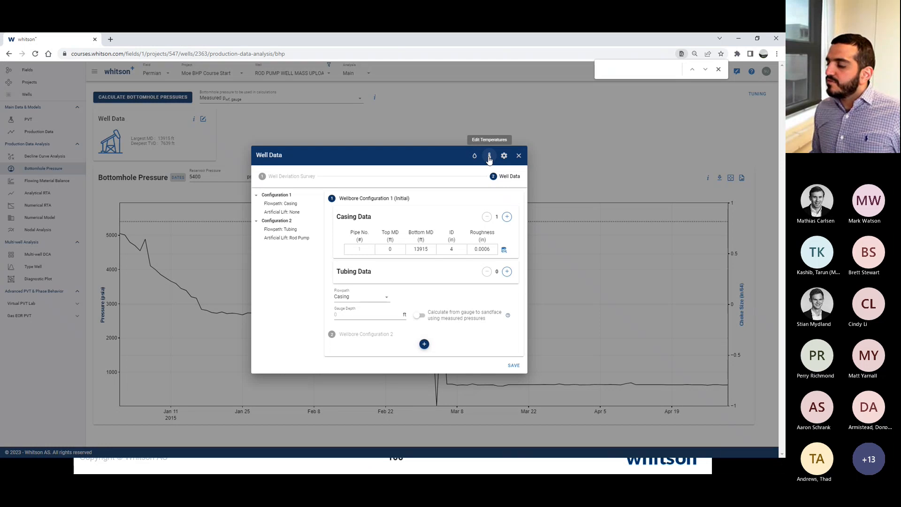
click(489, 156)
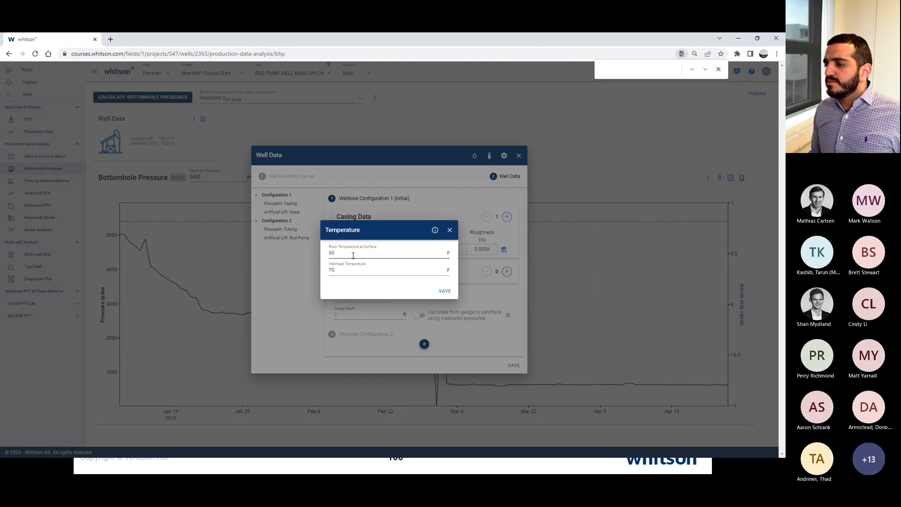
click(448, 231)
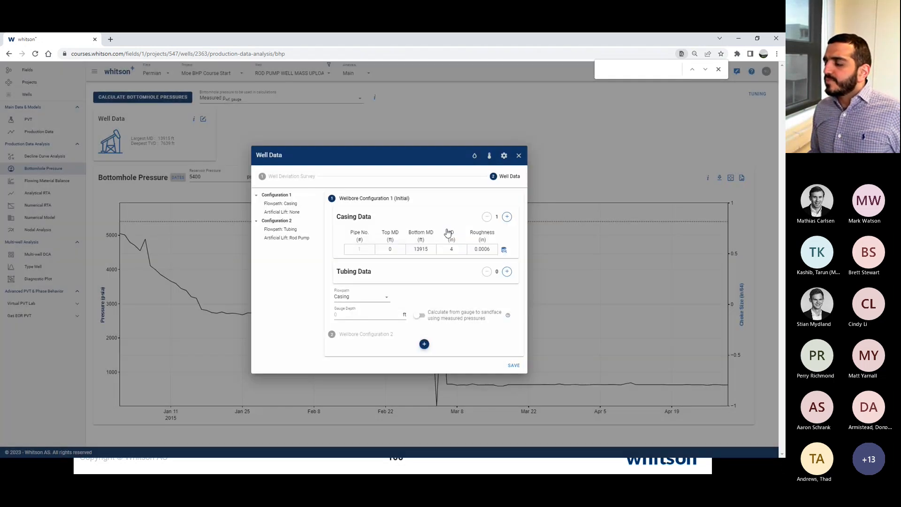
- Highlight configuration 1's tubing bottom MD, ID, OD and roughness cells in the workbook and compare them with its Tubing Data in whitson+
key(alt+Tab)
key(Right)
key(Right)
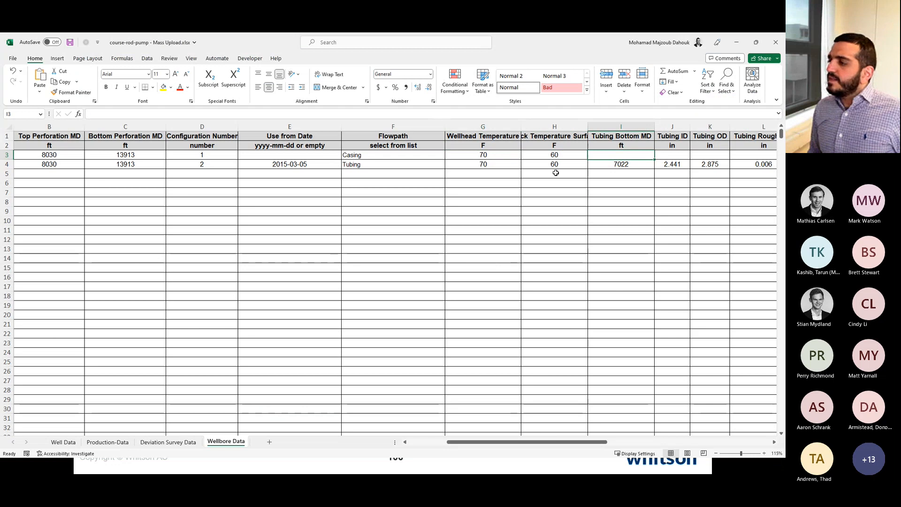
key(shift+Right)
key(shift+Right)
key(shift+Right)
key(shift+Right)
key(shift+Right)
key(shift+Left)
key(shift+Left)
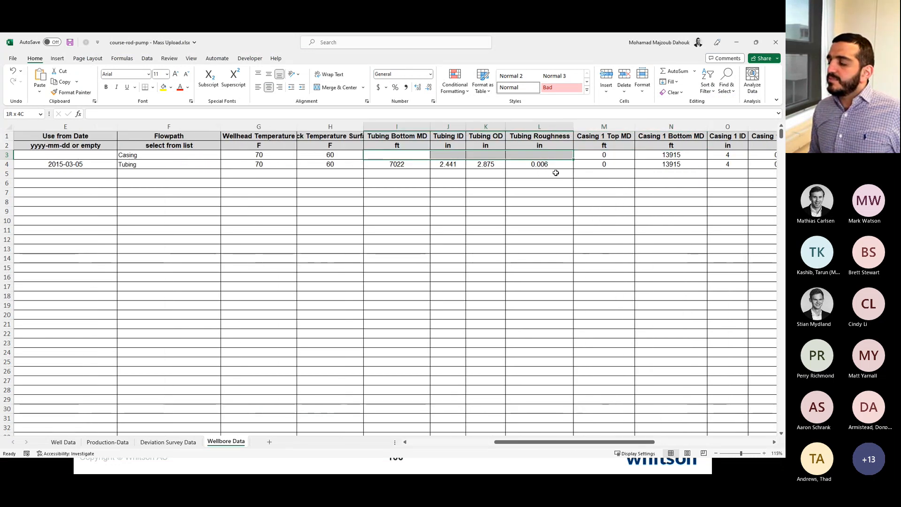
key(alt+Tab)
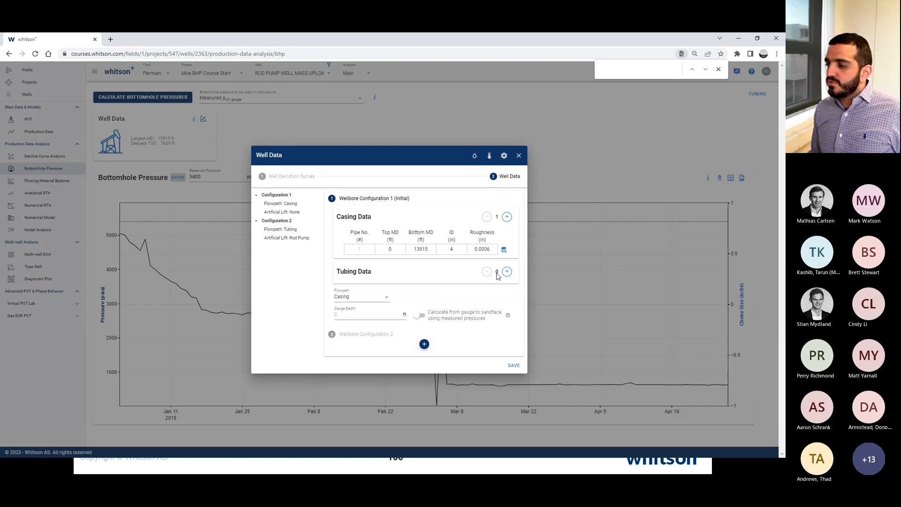
- Highlight configuration 1's Casing 1 top MD, bottom MD, ID and roughness in the workbook and compare them with its Casing Data in whitson+
key(alt+Tab)
click(486, 155)
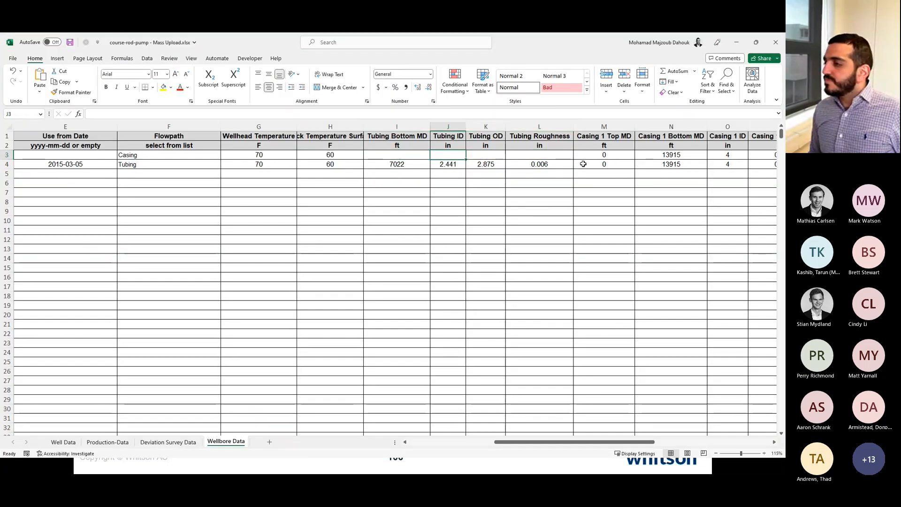
key(Right)
key(Right)
key(shift+Right)
key(shift+Right)
key(shift+Right)
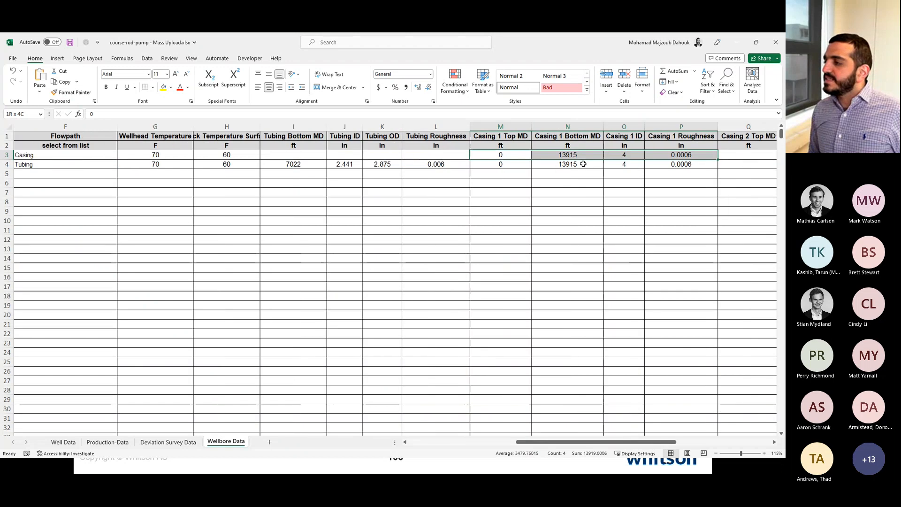
key(shift+Left)
key(shift+Left)
key(shift+Right)
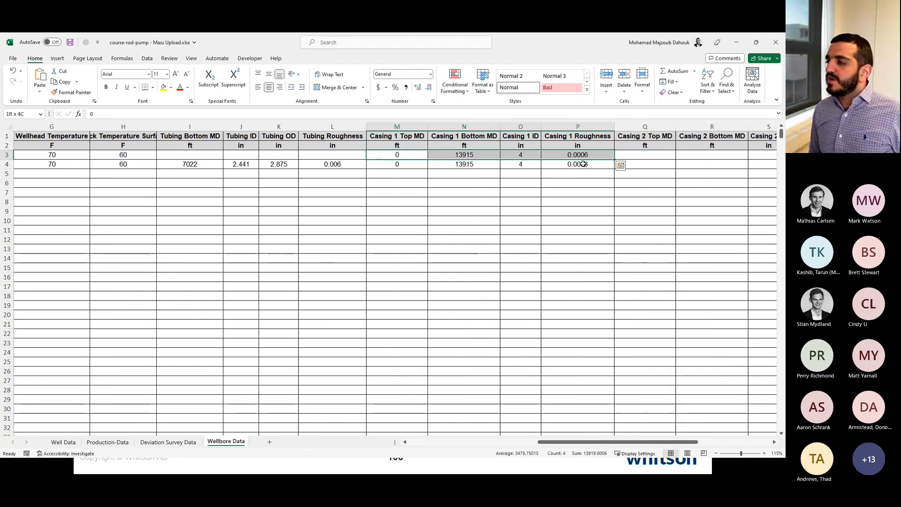
key(alt+Tab)
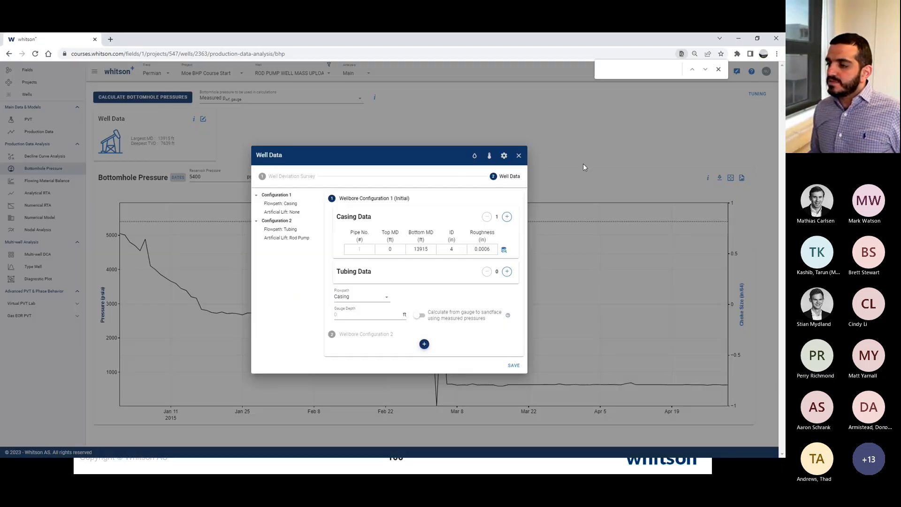
drag(365, 254, 482, 251)
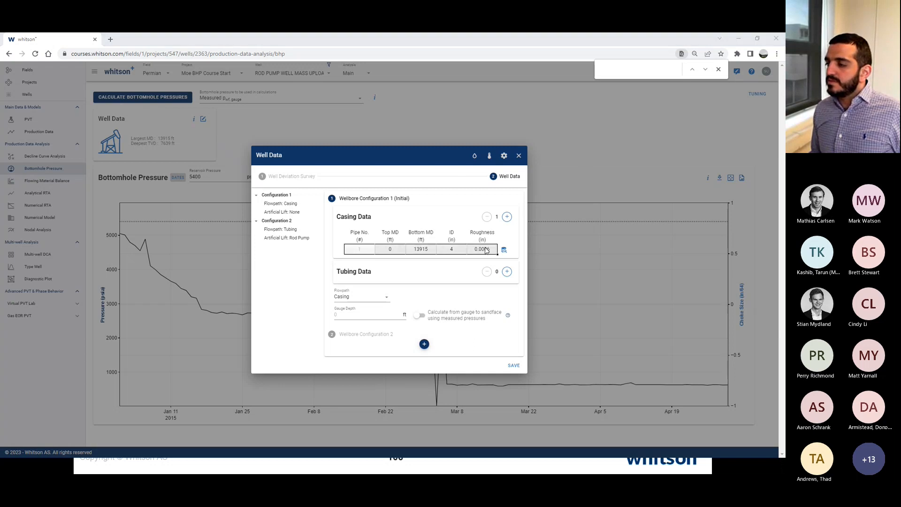
- Return to the workbook and check the Casing 2 Top MD column for configuration 1
key(alt+Tab)
key(Right)
key(Right)
key(Right)
key(Right)
key(Right)
key(Right)
key(Right)
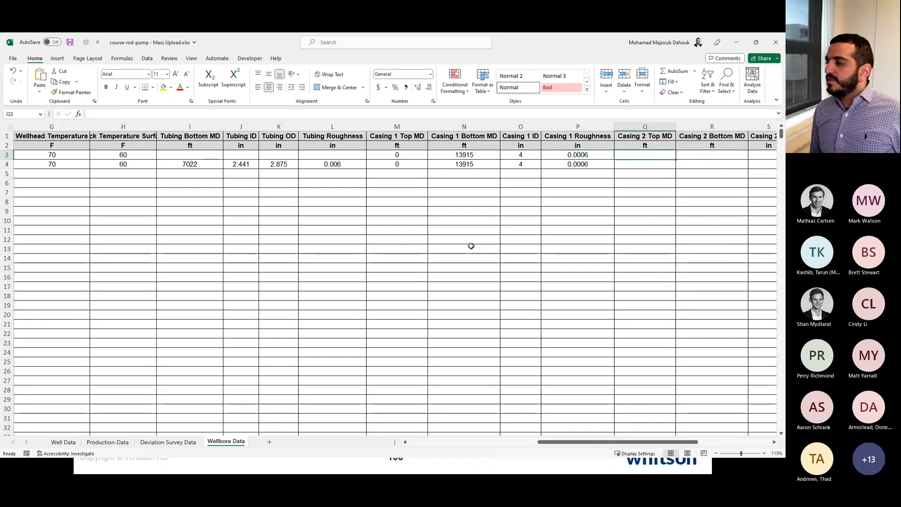
- Locate configuration 2's use-from date on the Wellbore Data sheet, then expand Wellbore Configuration 2 in whitson+ to compare it
key(Left)
key(Left)
key(Left)
key(Left)
key(Left)
key(Left)
key(Left)
key(Left)
key(Left)
key(Left)
key(Left)
key(Left)
key(Left)
key(Left)
key(Left)
key(Left)
key(Left)
key(Left)
key(Left)
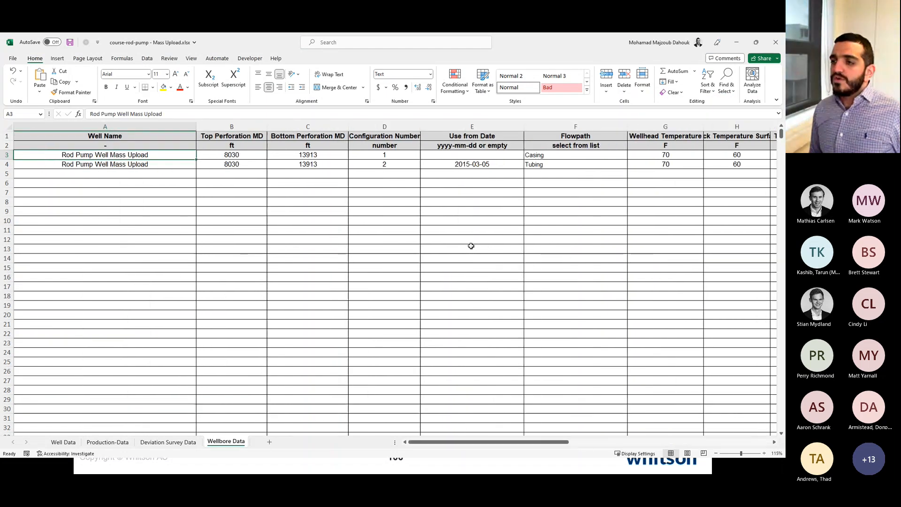
key(Down)
key(Right)
key(Right)
key(Right)
key(Right)
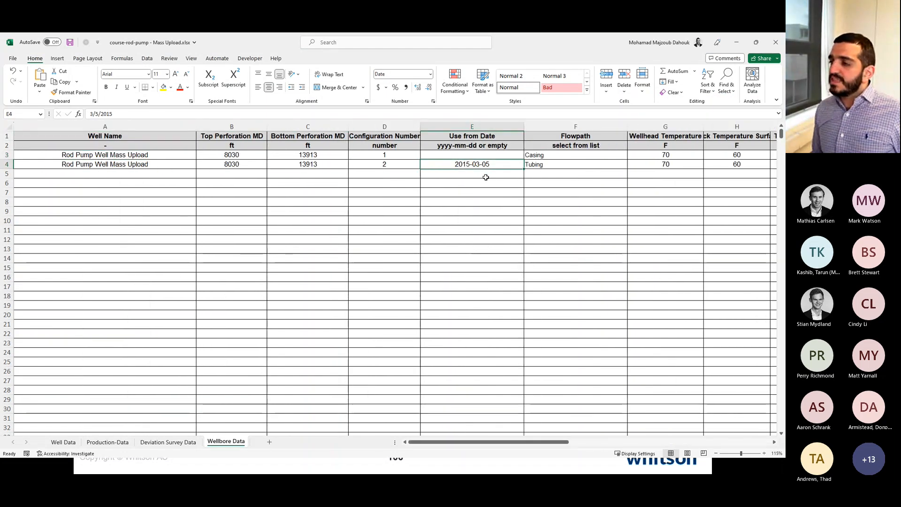
key(alt+Tab)
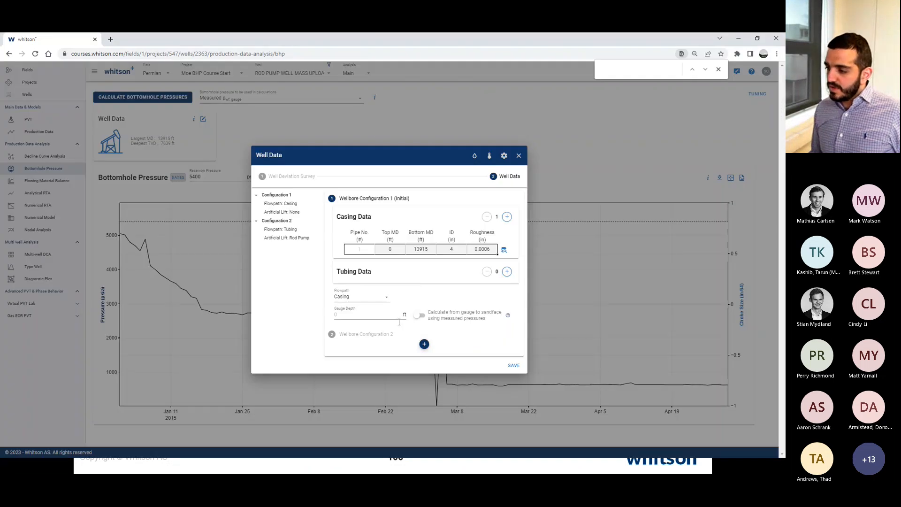
click(401, 332)
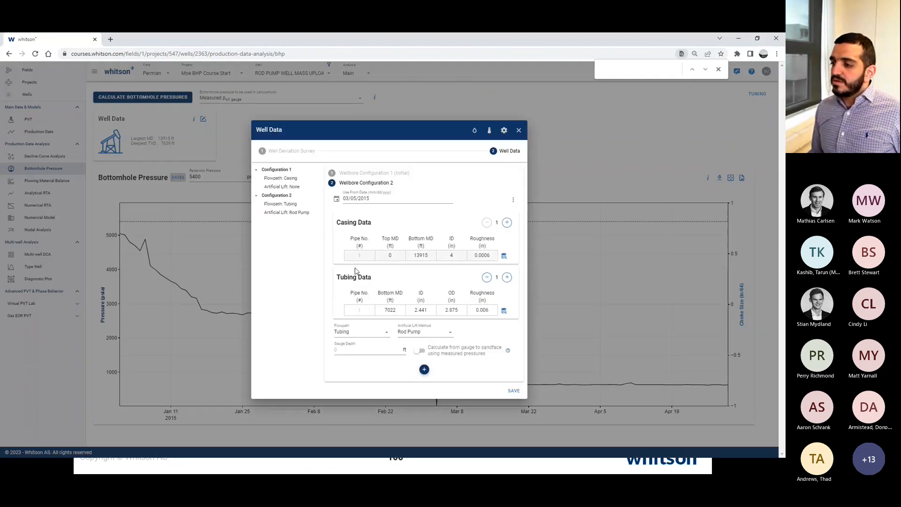
- Compare configuration 2's flowpath on the Wellbore Data sheet with Wellbore Configuration 2 in whitson+, then return to the workbook
key(alt+Tab)
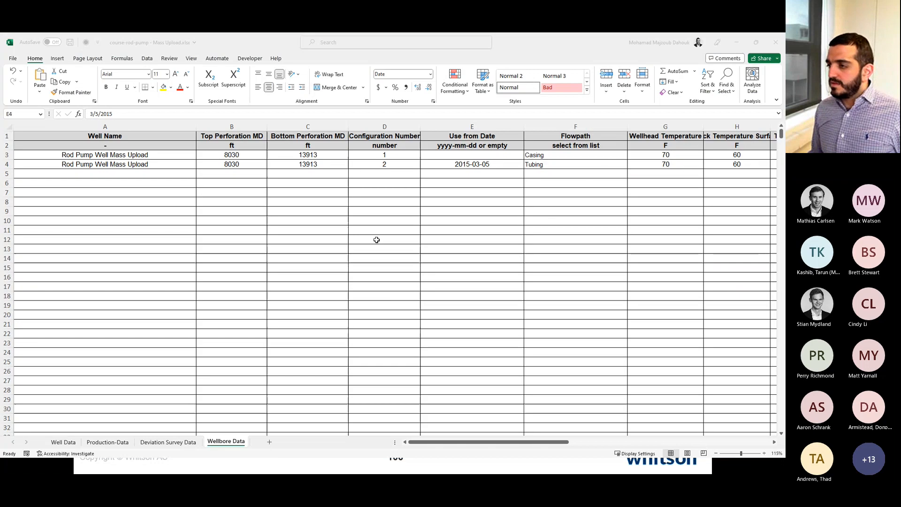
key(Right)
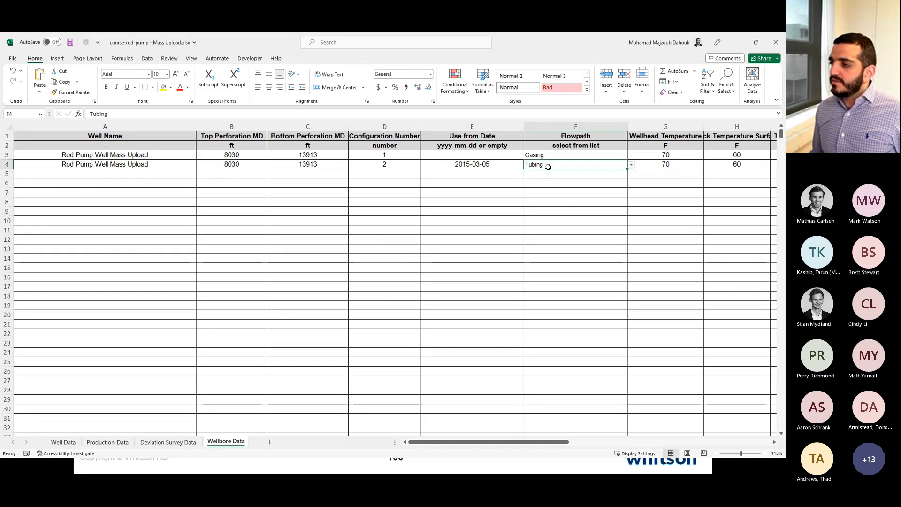
key(alt+Tab)
key(alt+Tab)
- Highlight configuration 2's tubing bottom MD, ID, OD and roughness in the workbook and compare them with its Tubing Data in whitson+
key(Right)
key(Right)
key(Right)
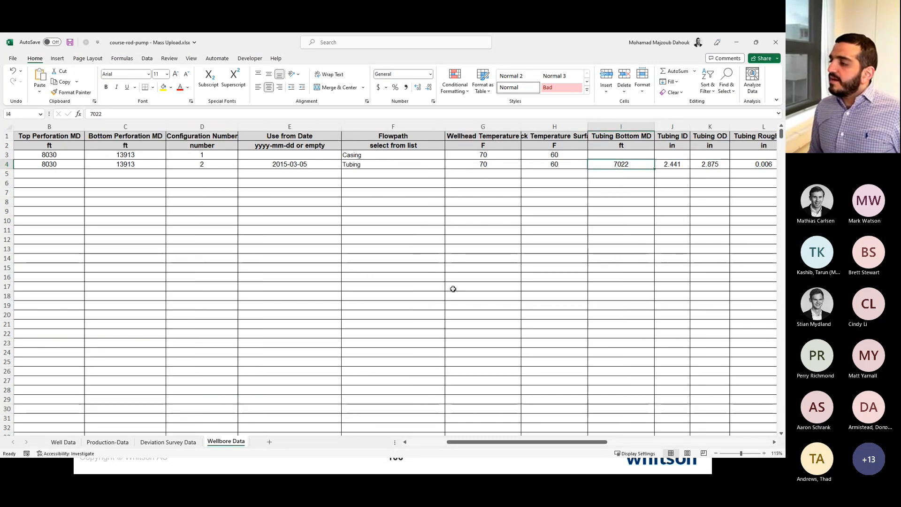
key(shift+Right)
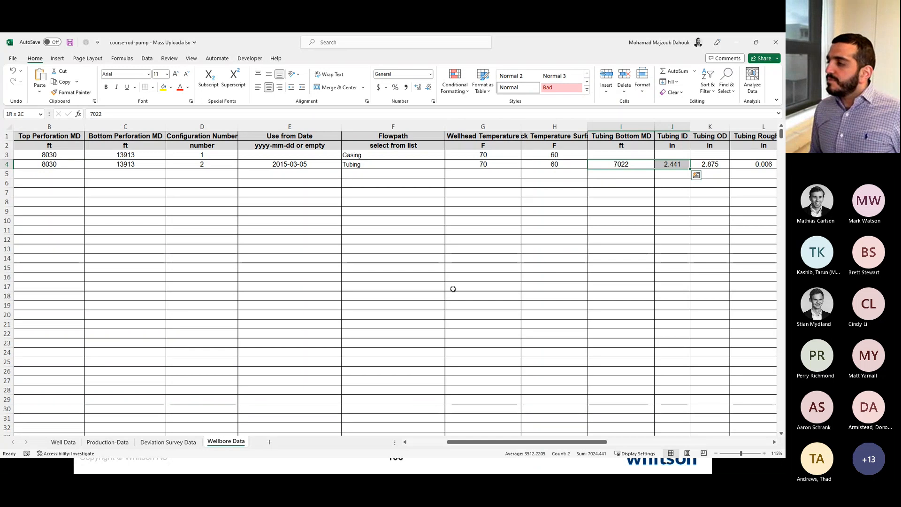
key(shift+Right)
key(shift+Right)
key(alt+Tab)
drag(364, 311, 485, 314)
- Highlight configuration 2's Casing 1 values in the workbook and compare them with its Casing Data in whitson+
key(alt+Tab)
key(Right)
key(Right)
key(Right)
key(Right)
key(Right)
key(Right)
key(Right)
key(Left)
key(Left)
key(Left)
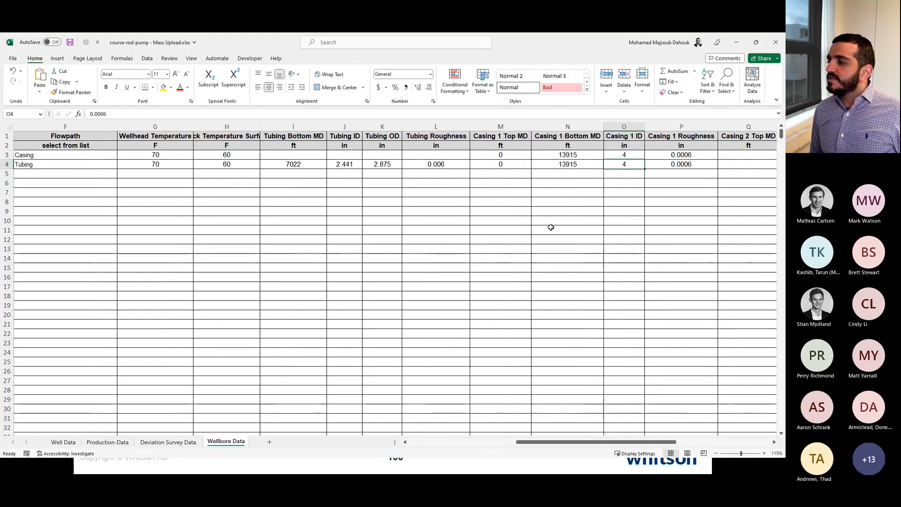
key(shift+Right)
key(shift+Right)
key(shift+Right)
key(alt+Tab)
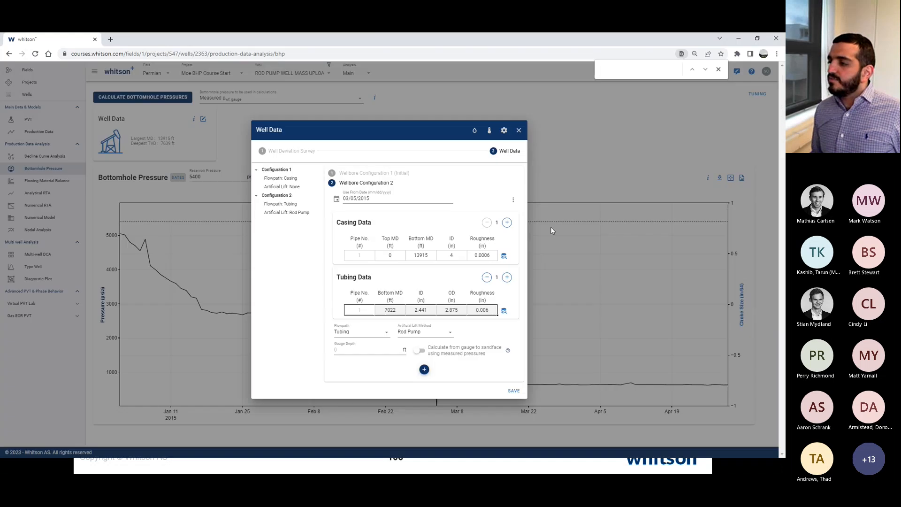
- Highlight configuration 2's Casing 2 top MD, bottom MD, ID and roughness cells in the workbook, then return to its whitson+ settings
key(alt+Tab)
key(Right)
key(Right)
key(Right)
key(Right)
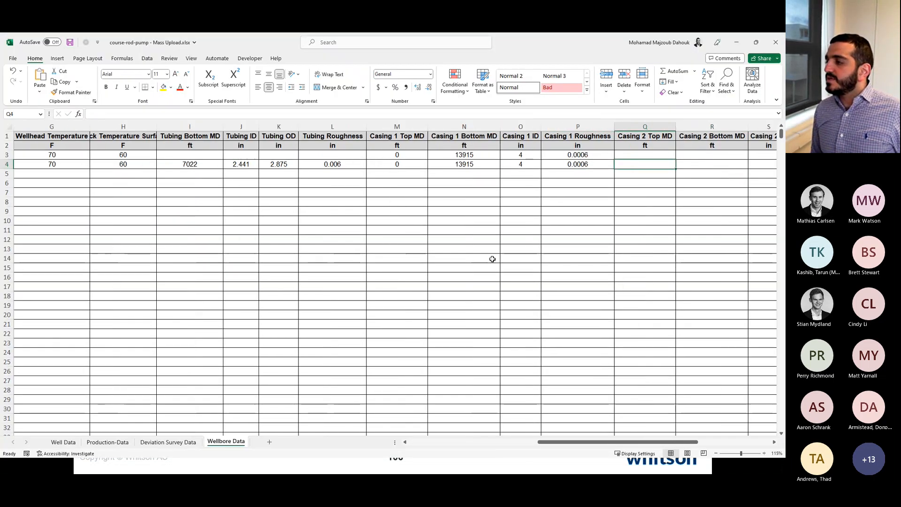
key(shift+Right)
key(shift+Right)
key(shift+Right)
key(shift+Right)
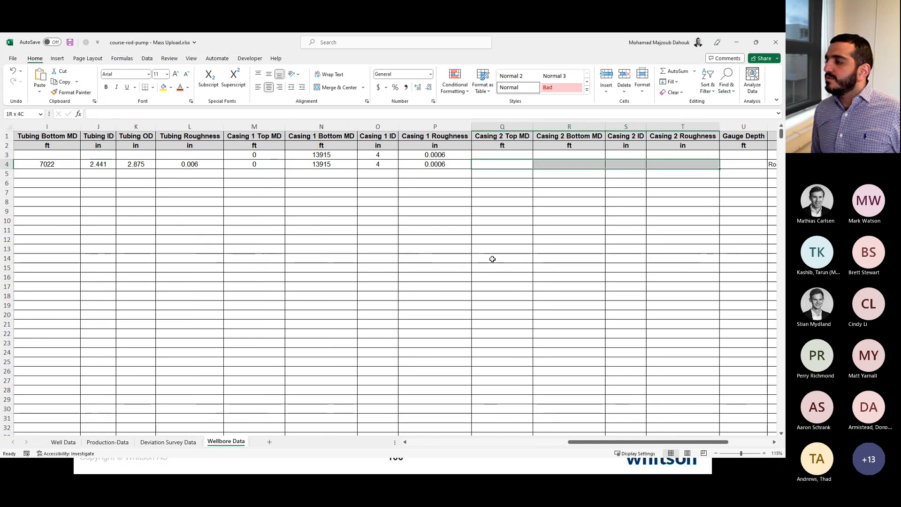
key(alt+Tab)
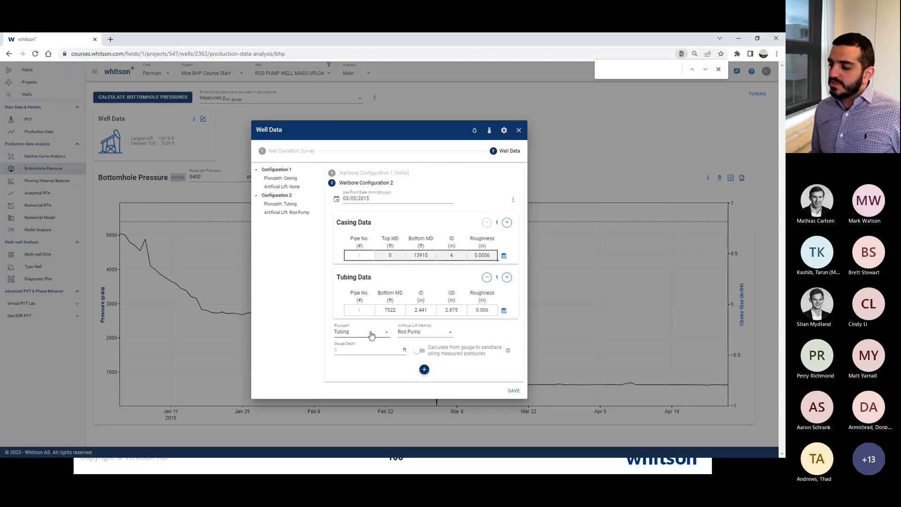
- Check configuration 2's Casing 2, Gauge Depth and Lift Method cells on the Wellbore Data sheet of the mass upload workbook
key(alt+Tab)
key(Right)
key(Right)
key(Right)
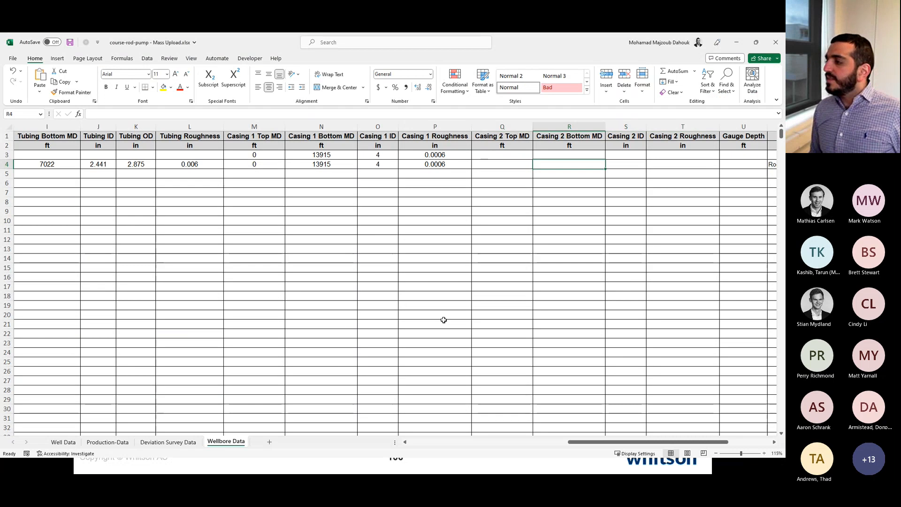
key(Right)
key(Right)
key(Right)
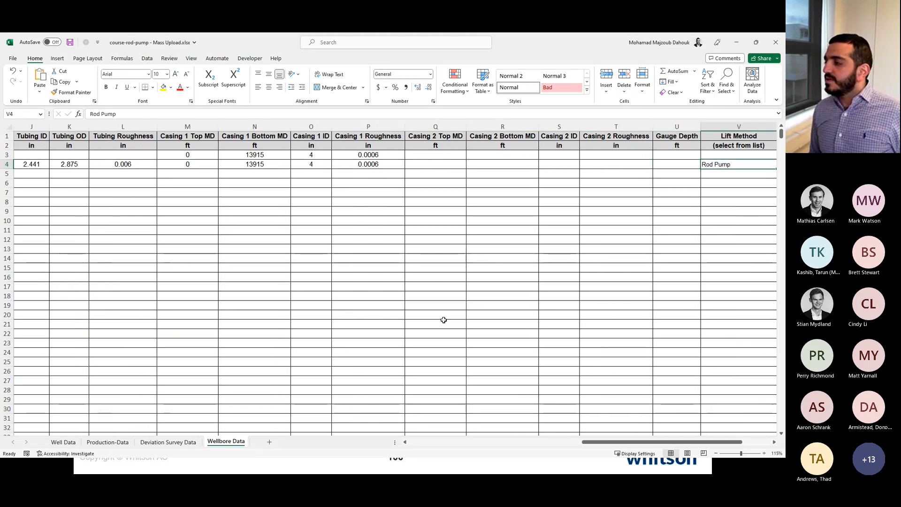
key(Left)
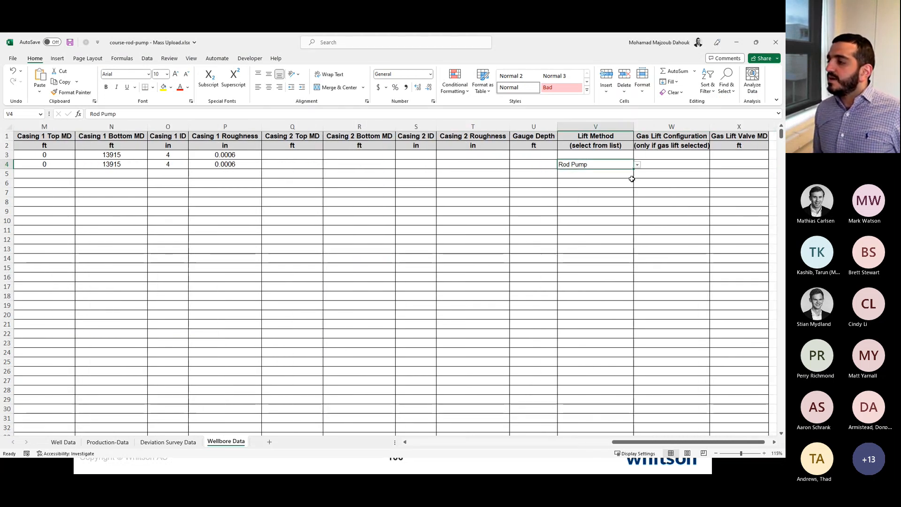
- Review the available lift method choices for configuration 2 and keep Rod Pump
click(637, 164)
click(614, 179)
click(637, 165)
click(594, 181)
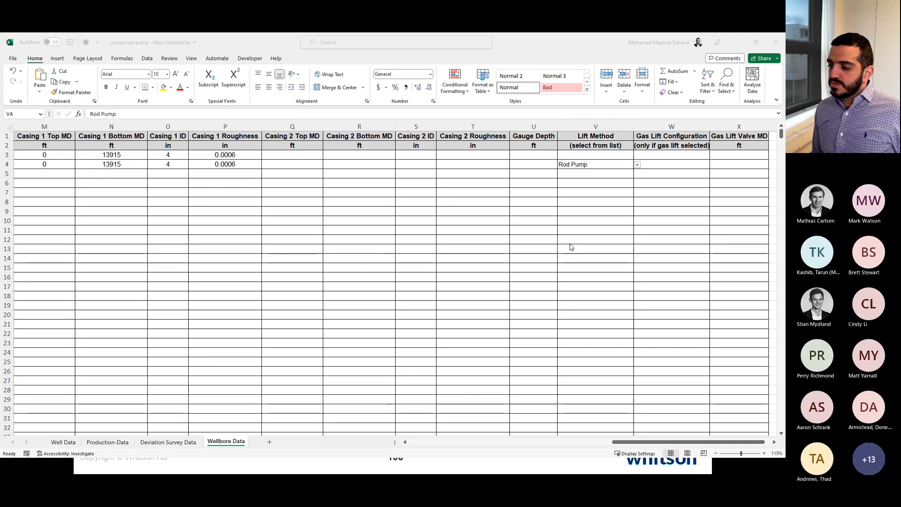
- Return to whitson+ and close the Well Data dialog and the browser's find bar
key(alt+Tab)
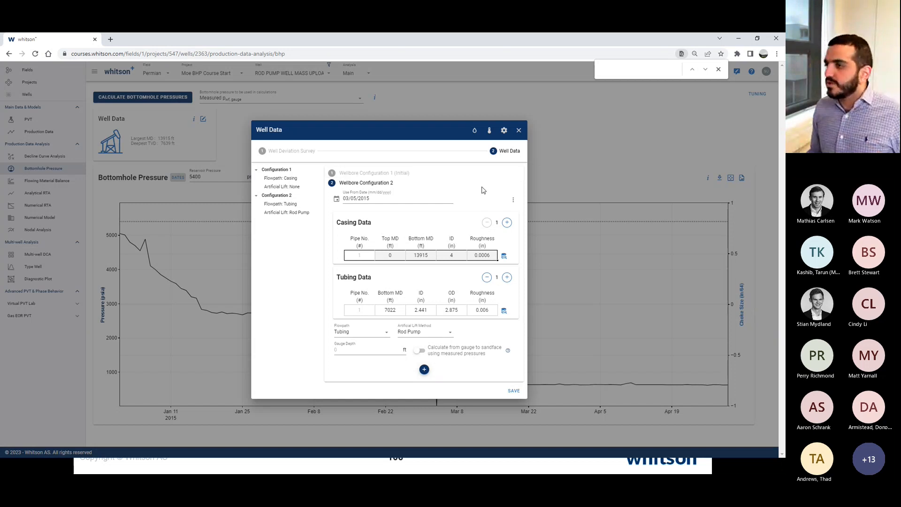
click(519, 131)
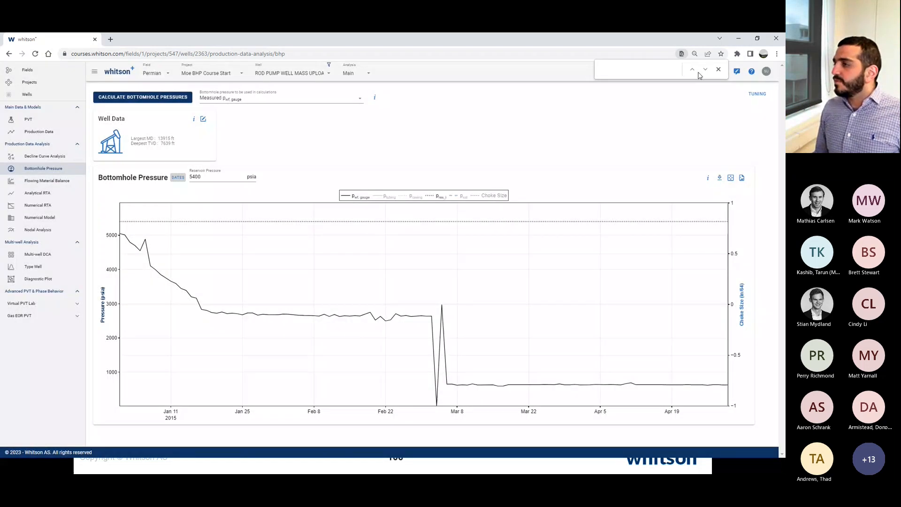
click(719, 70)
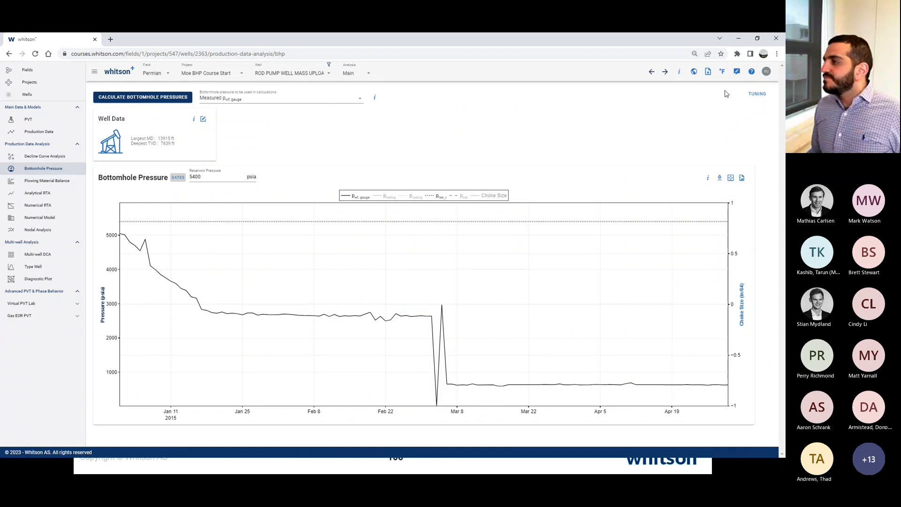
- Open the whitson+ user manual at the Mass Upload Example page of the Onboarding section
click(752, 72)
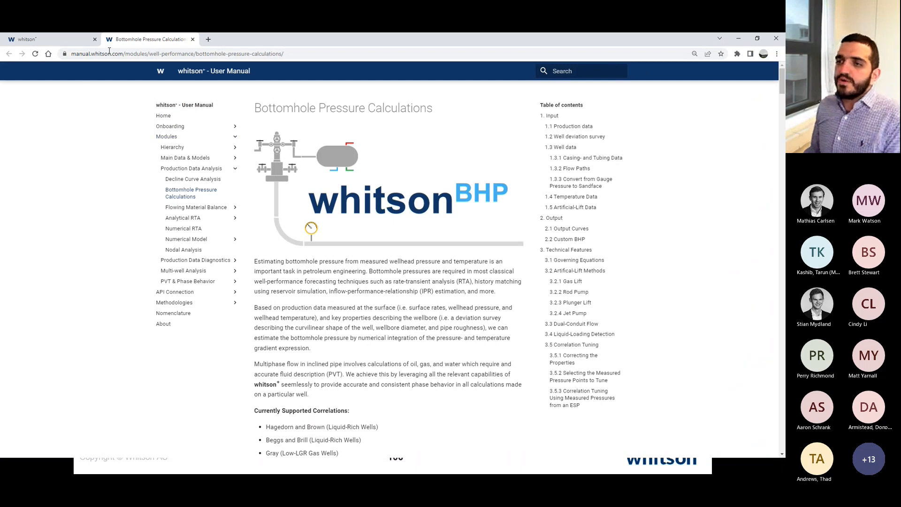
key(ctrl+w)
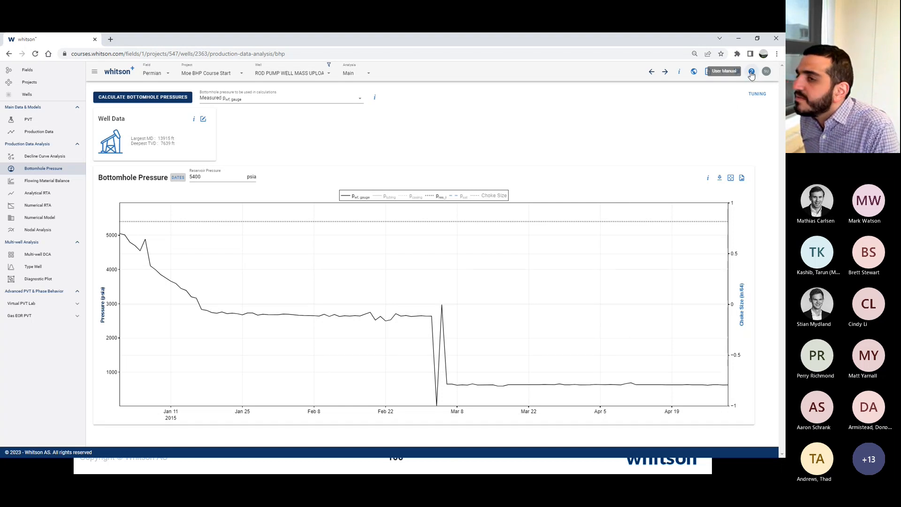
click(751, 72)
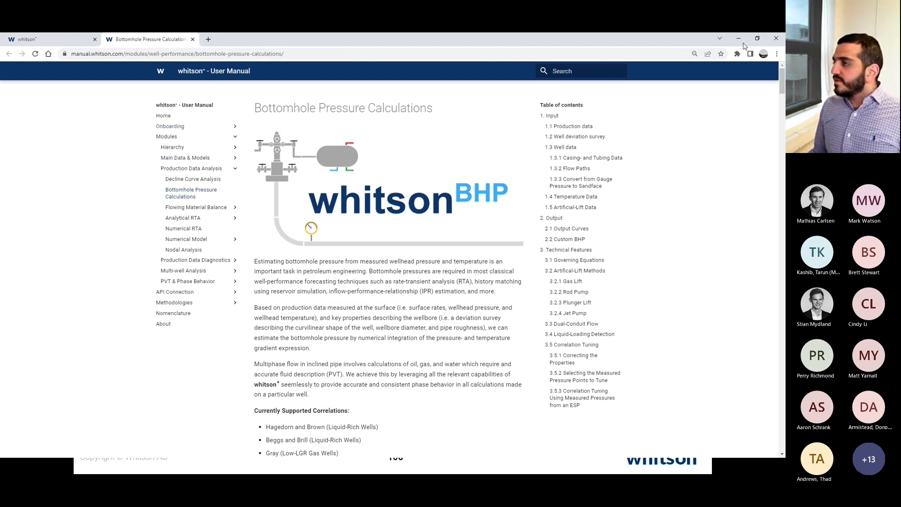
click(695, 54)
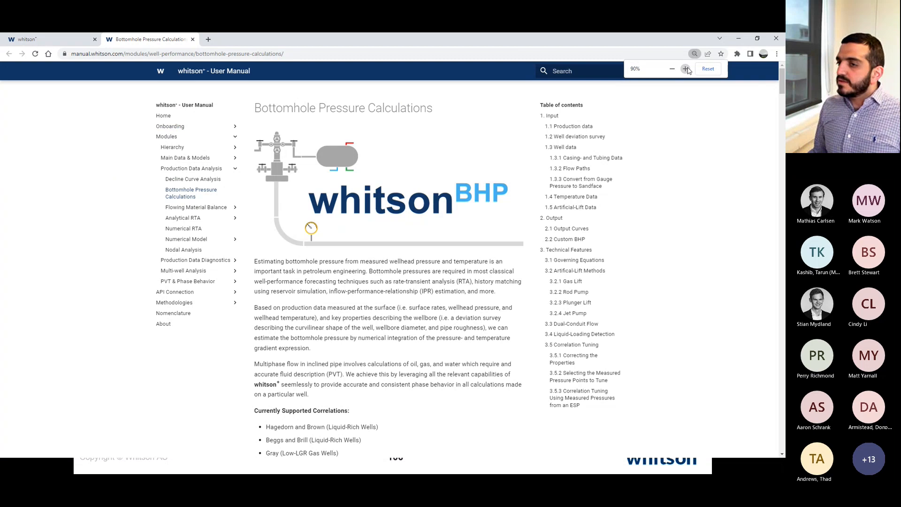
click(686, 69)
click(139, 137)
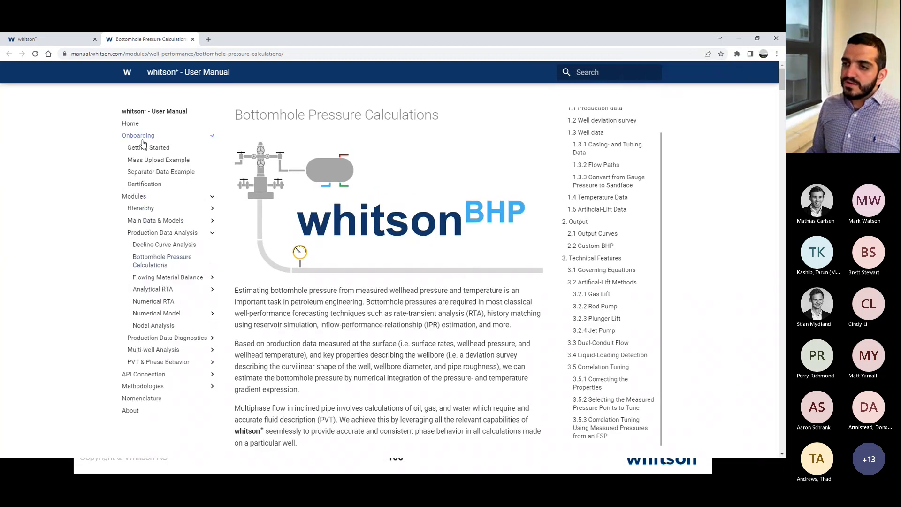
click(149, 160)
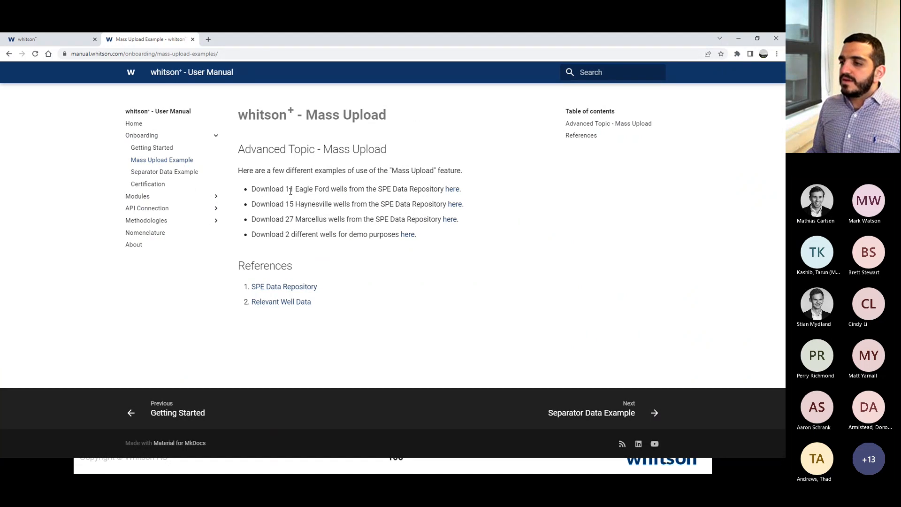
- Download the mass upload workbook of 11 Eagle Ford wells to the Downloads folder and open it for editing
drag(253, 189, 436, 186)
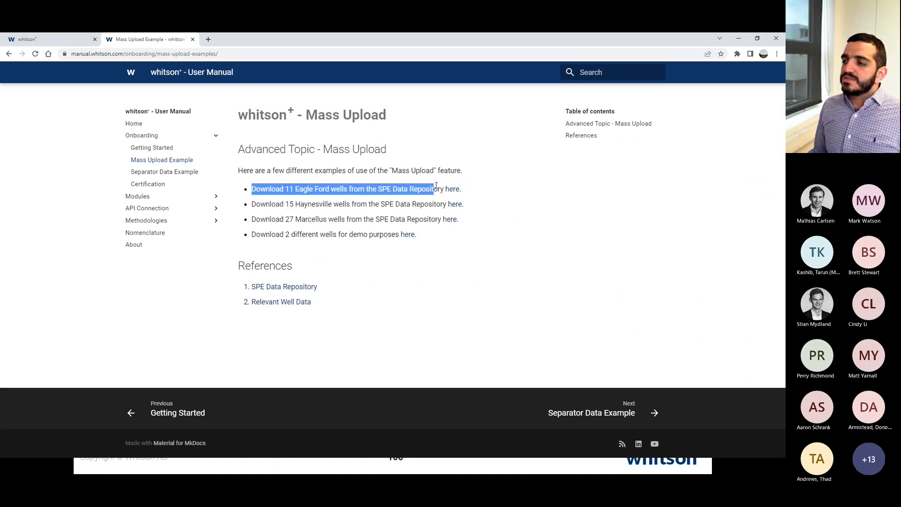
click(443, 187)
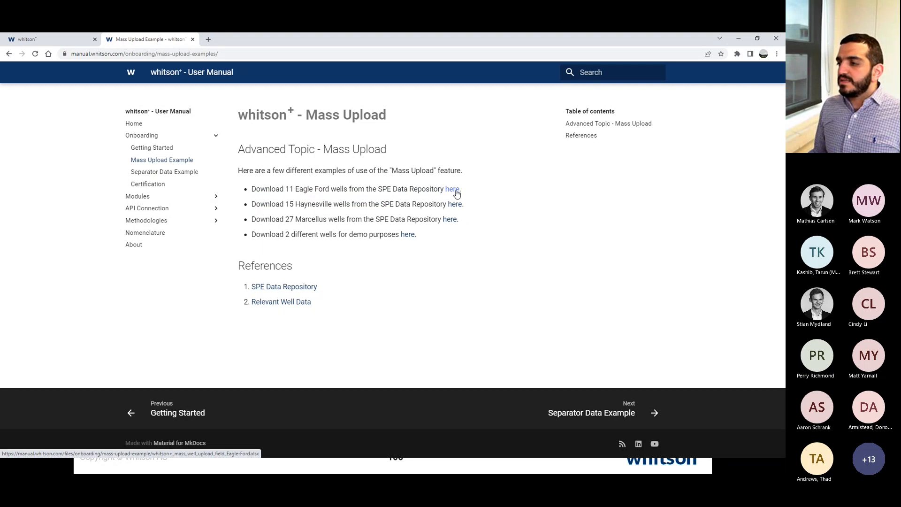
click(457, 193)
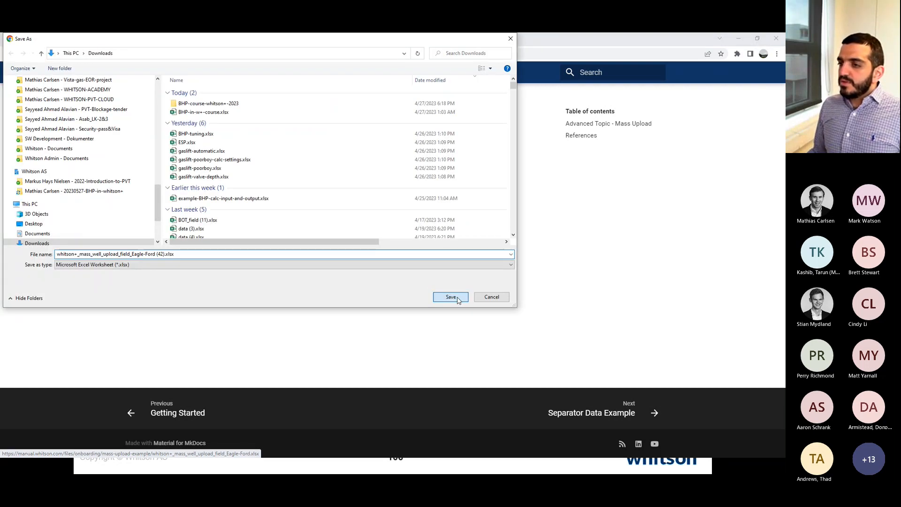
click(459, 301)
click(52, 445)
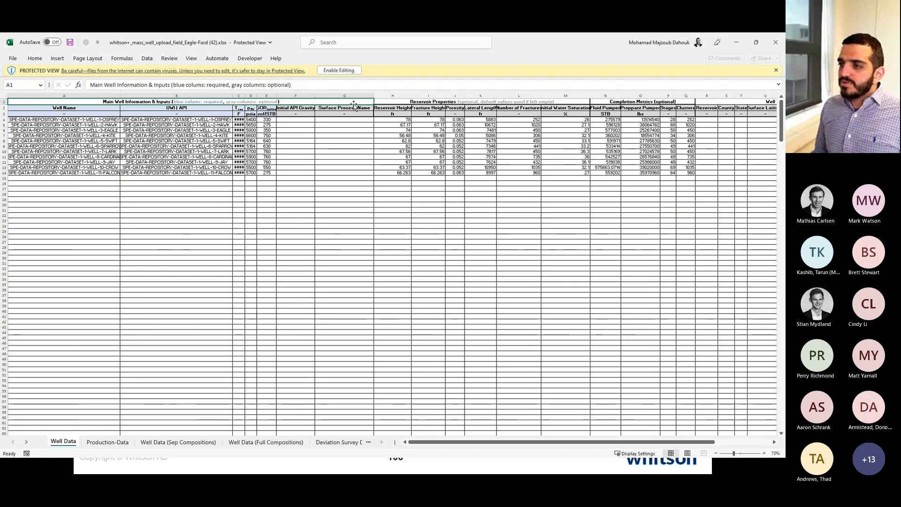
click(338, 71)
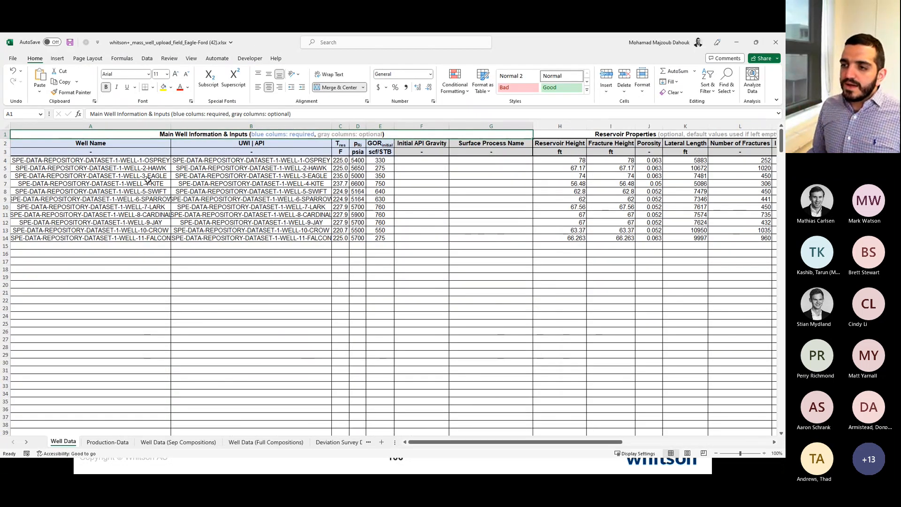
- Highlight the 11 wells' main inputs on the Well Data sheet, then show the first well's rows on the Production-Data sheet
drag(147, 160, 385, 239)
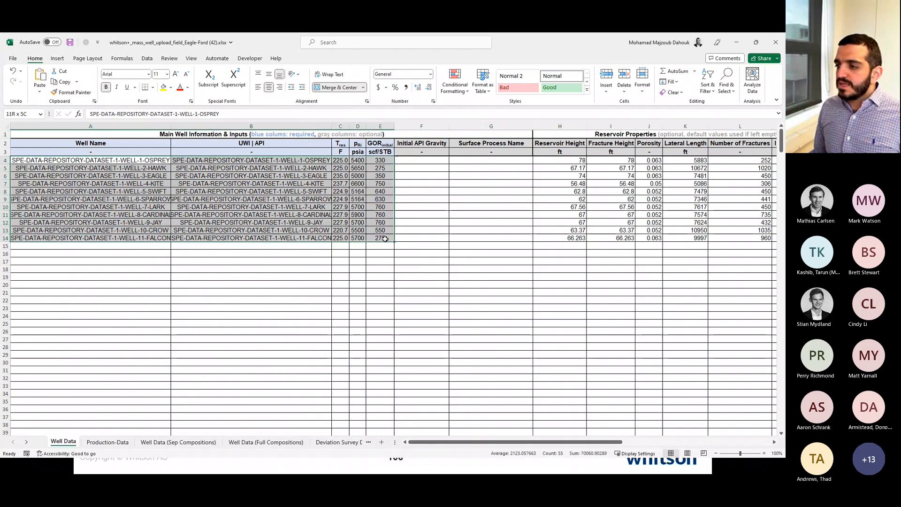
click(108, 442)
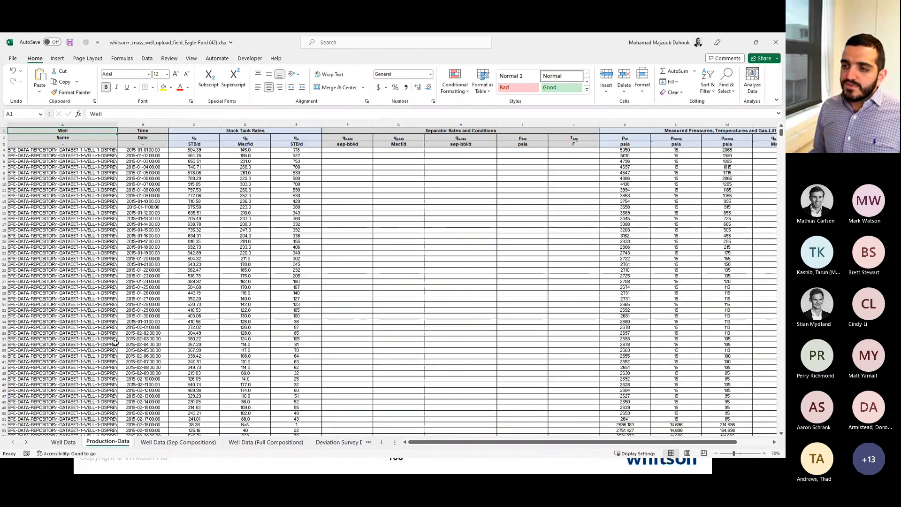
click(111, 156)
- Examine how the Production-Data sheet stacks the wells' daily records, from WELL-1-OSPREY down to WELL-3-EAGLE
scroll(112, 167, up, 3)
scroll(125, 193, down, 11)
scroll(123, 197, down, 6)
scroll(120, 202, down, 20)
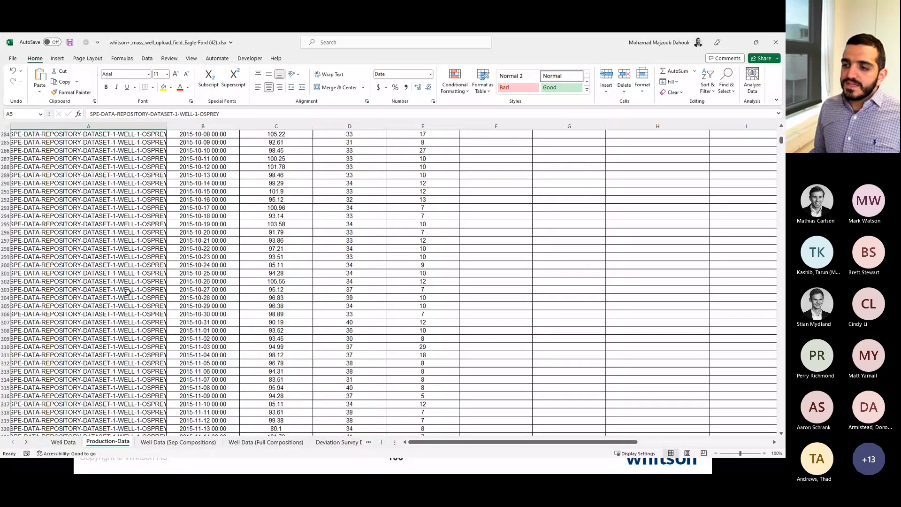
scroll(127, 293, down, 20)
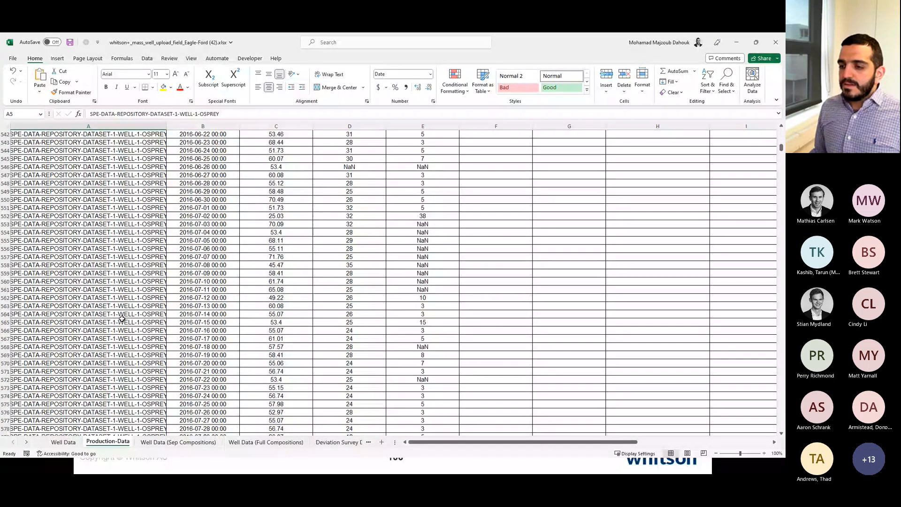
scroll(123, 315, down, 20)
click(101, 323)
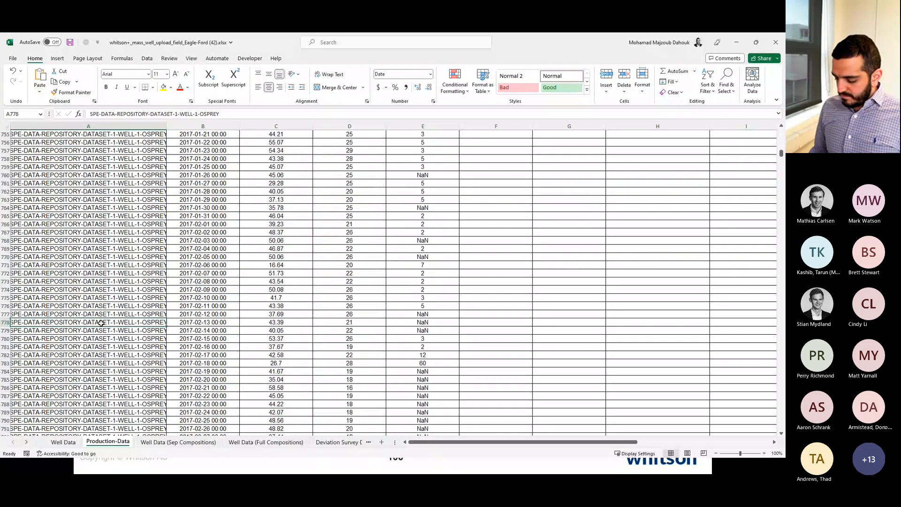
scroll(101, 322, down, 20)
click(101, 323)
scroll(101, 322, down, 13)
click(101, 323)
scroll(101, 323, down, 20)
click(102, 323)
scroll(101, 323, down, 20)
click(101, 323)
scroll(102, 323, down, 20)
click(101, 323)
scroll(101, 322, down, 12)
scroll(101, 323, down, 20)
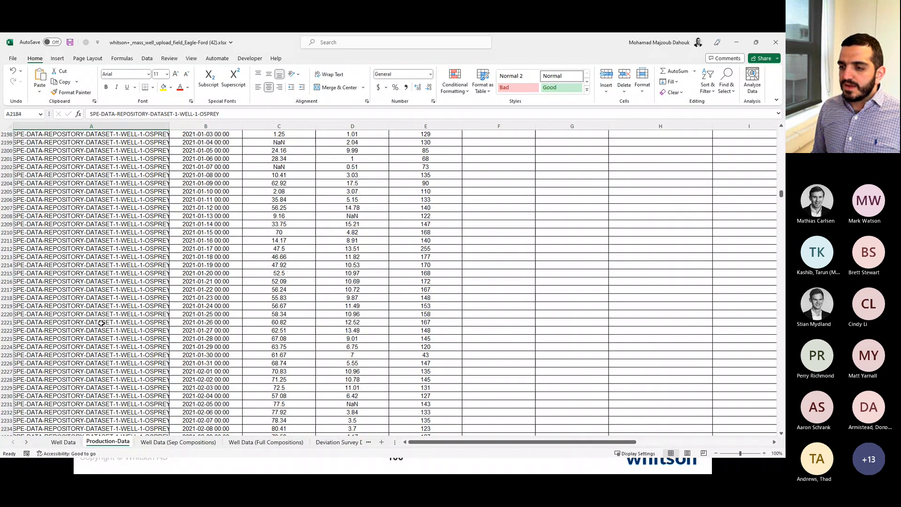
click(101, 323)
scroll(101, 323, down, 20)
click(116, 289)
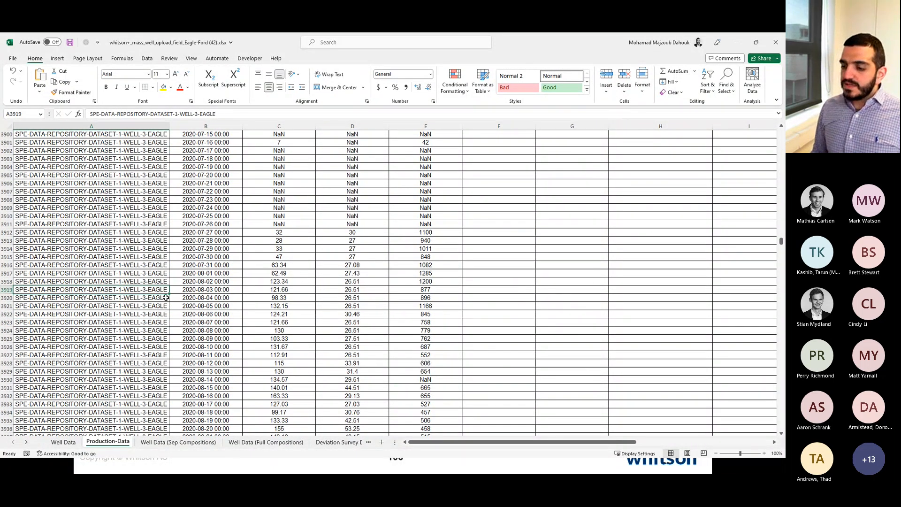
- Switch to the Deviation Survey Data sheet and examine the MD and TVD rows from WELL-1-OSPREY down to WELL-7-LARK
key(ctrl+Home)
key(ctrl+Page_Down)
key(ctrl+Page_Down)
key(ctrl+Page_Down)
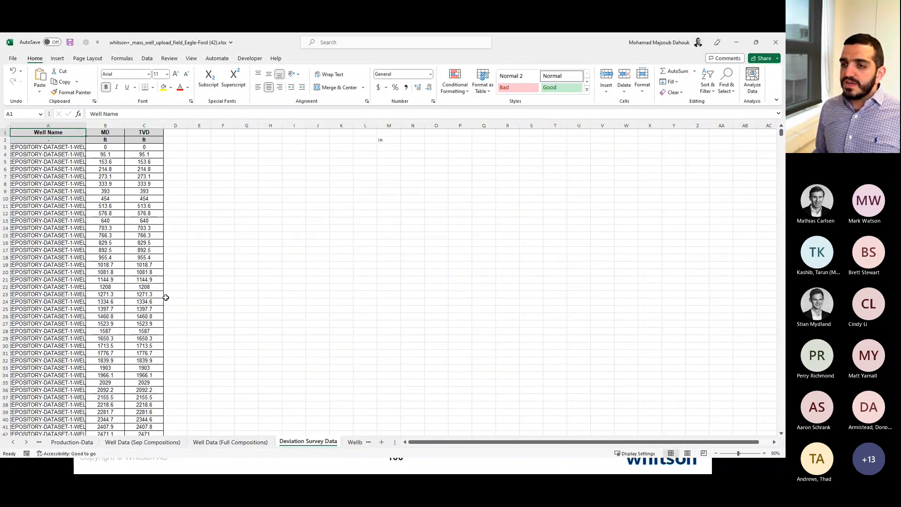
scroll(71, 261, down, 20)
click(70, 258)
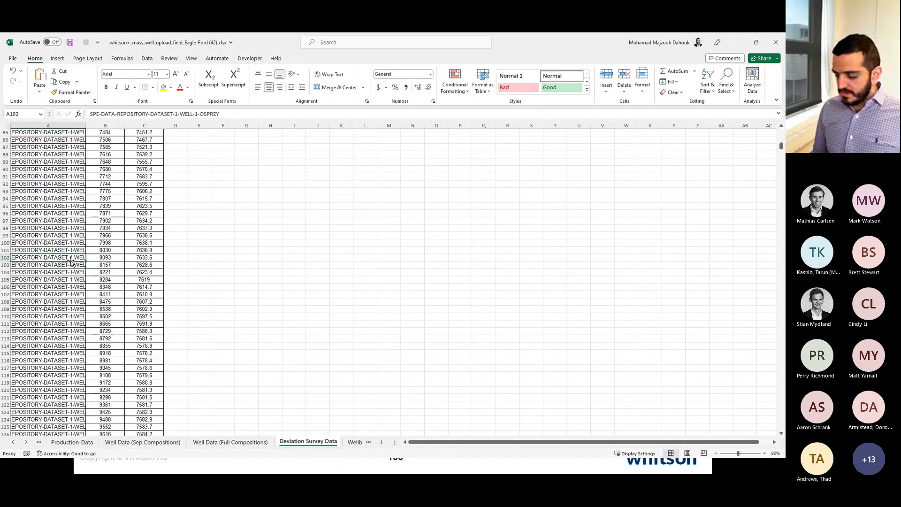
scroll(70, 261, down, 20)
click(70, 257)
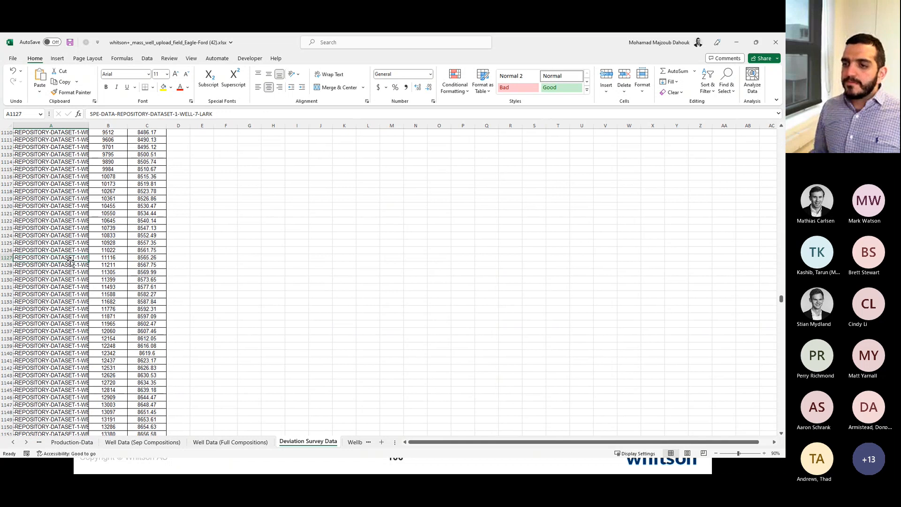
- Fit the Well Name column's width to its contents on the Deviation Survey Data sheet
click(90, 127)
click(90, 131)
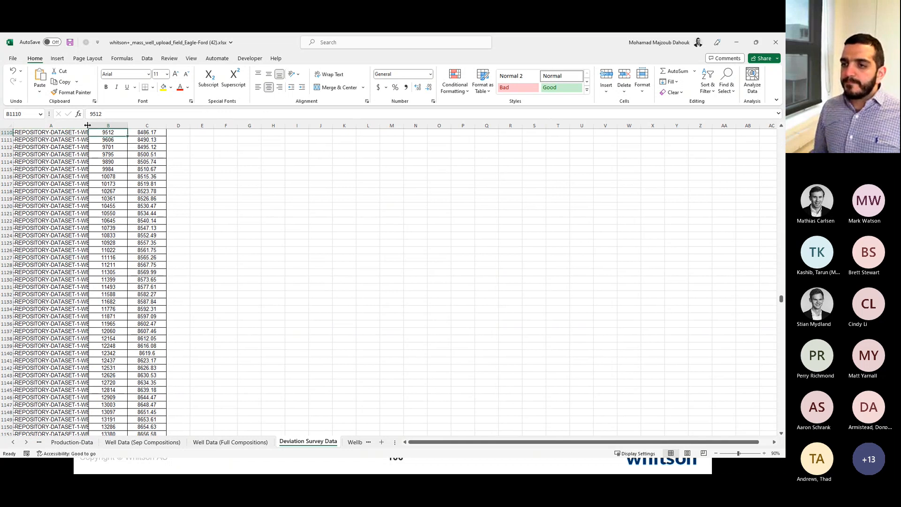
double_click(88, 125)
click(96, 256)
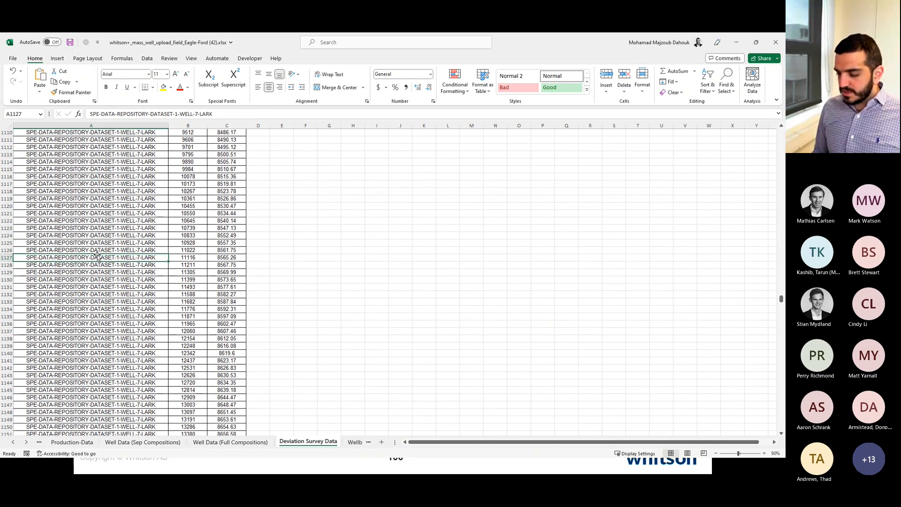
- Review the remaining deviation surveys and highlight the well names where WELL-9-JAY ends and WELL-10-CROW begins
key(Page_Down)
key(Page_Down)
key(Page_Down)
key(Page_Down)
key(Page_Down)
key(Page_Down)
key(Page_Down)
key(Page_Down)
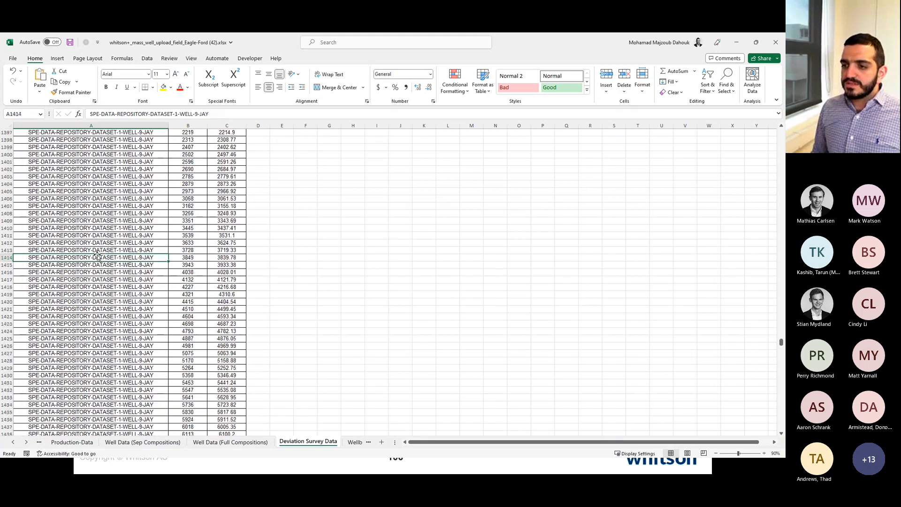
key(Page_Down)
key(Page_Down)
drag(101, 287, 103, 346)
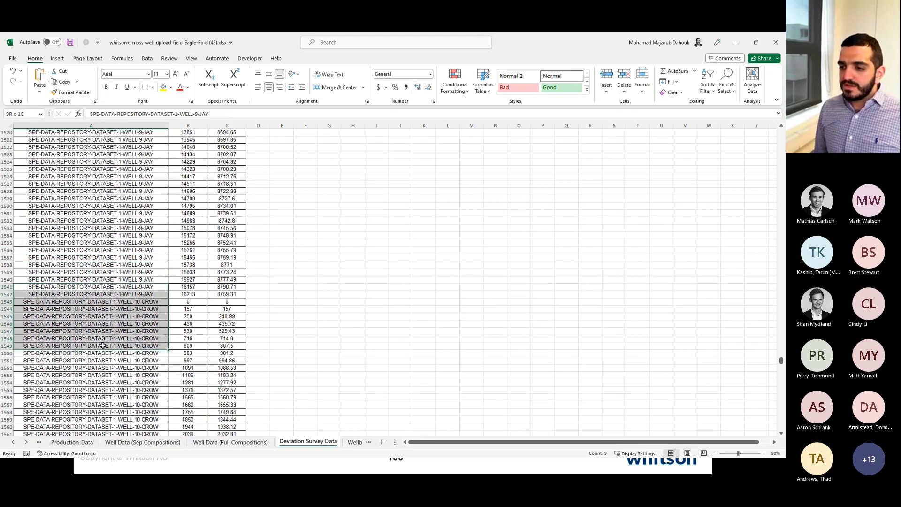
- On the Wellbore Data sheet, highlight WELL-1-OSPREY's five configurations, then the configuration rows of the other wells
click(354, 443)
scroll(120, 219, up, 1)
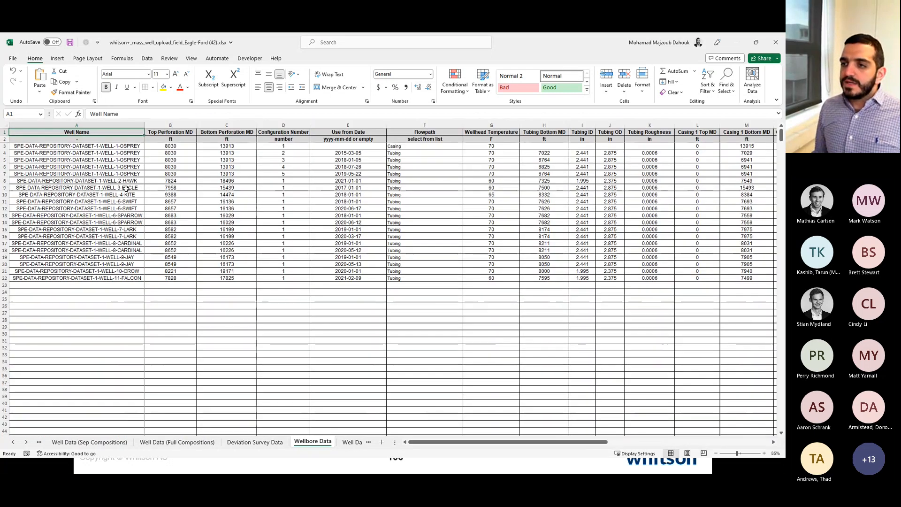
drag(117, 146, 636, 177)
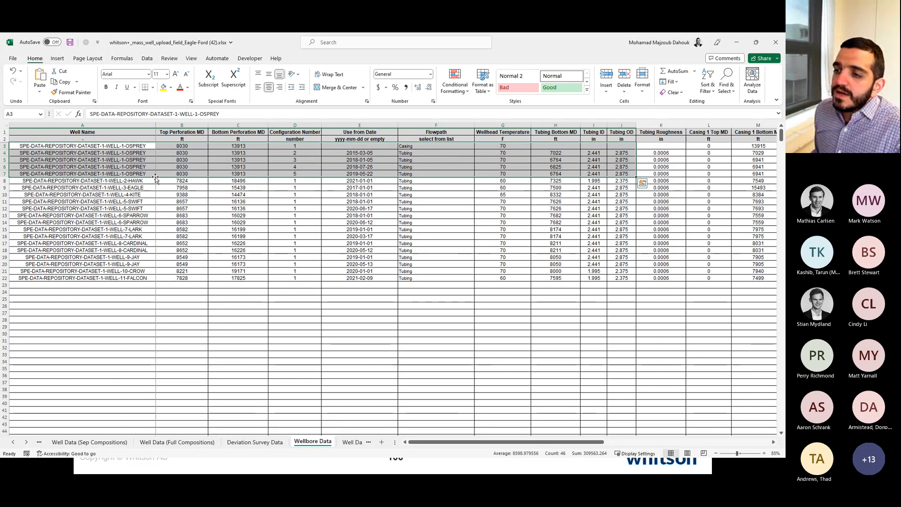
drag(125, 184, 614, 281)
click(483, 221)
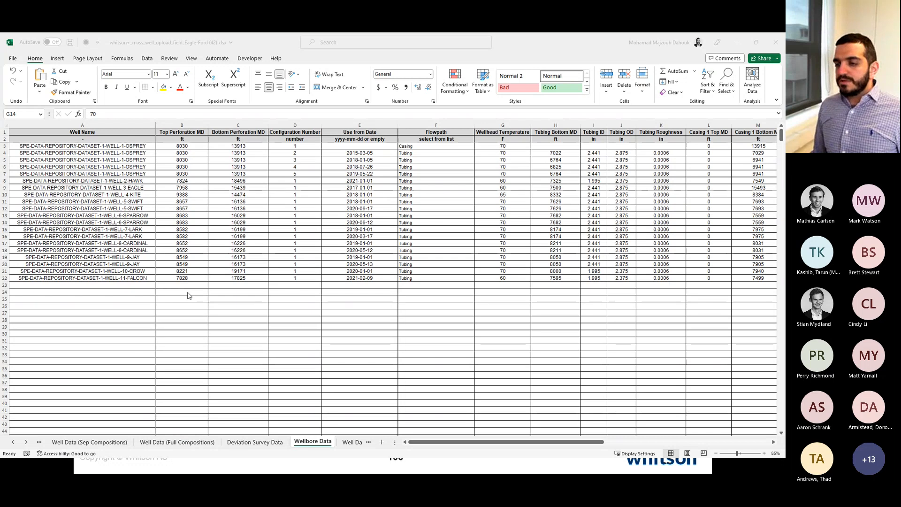
- Switch to the PowerPoint slide show and advance to the Mass Upload – Wellbore Data slide
key(alt+Tab)
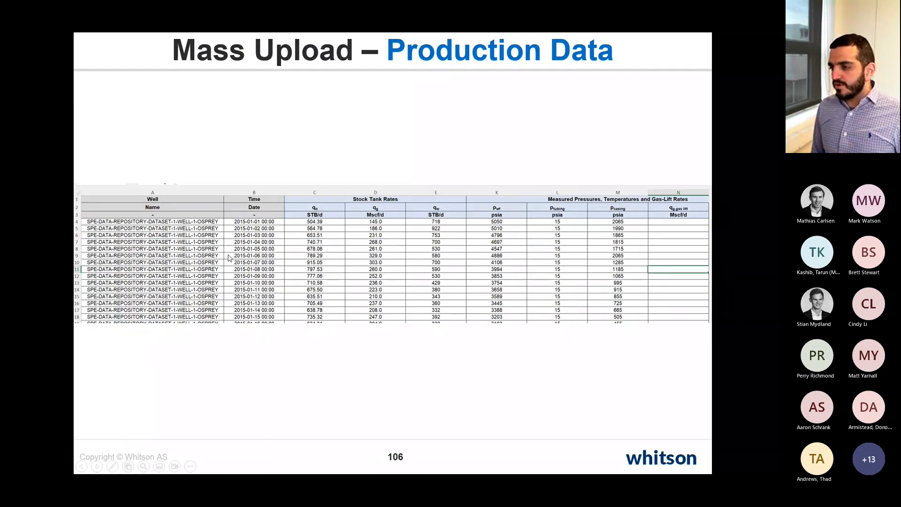
key(Right)
key(Right)
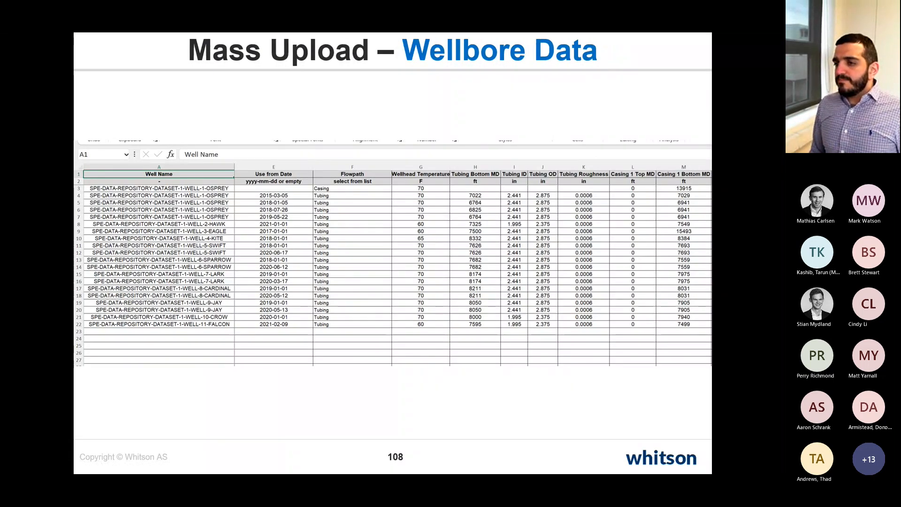